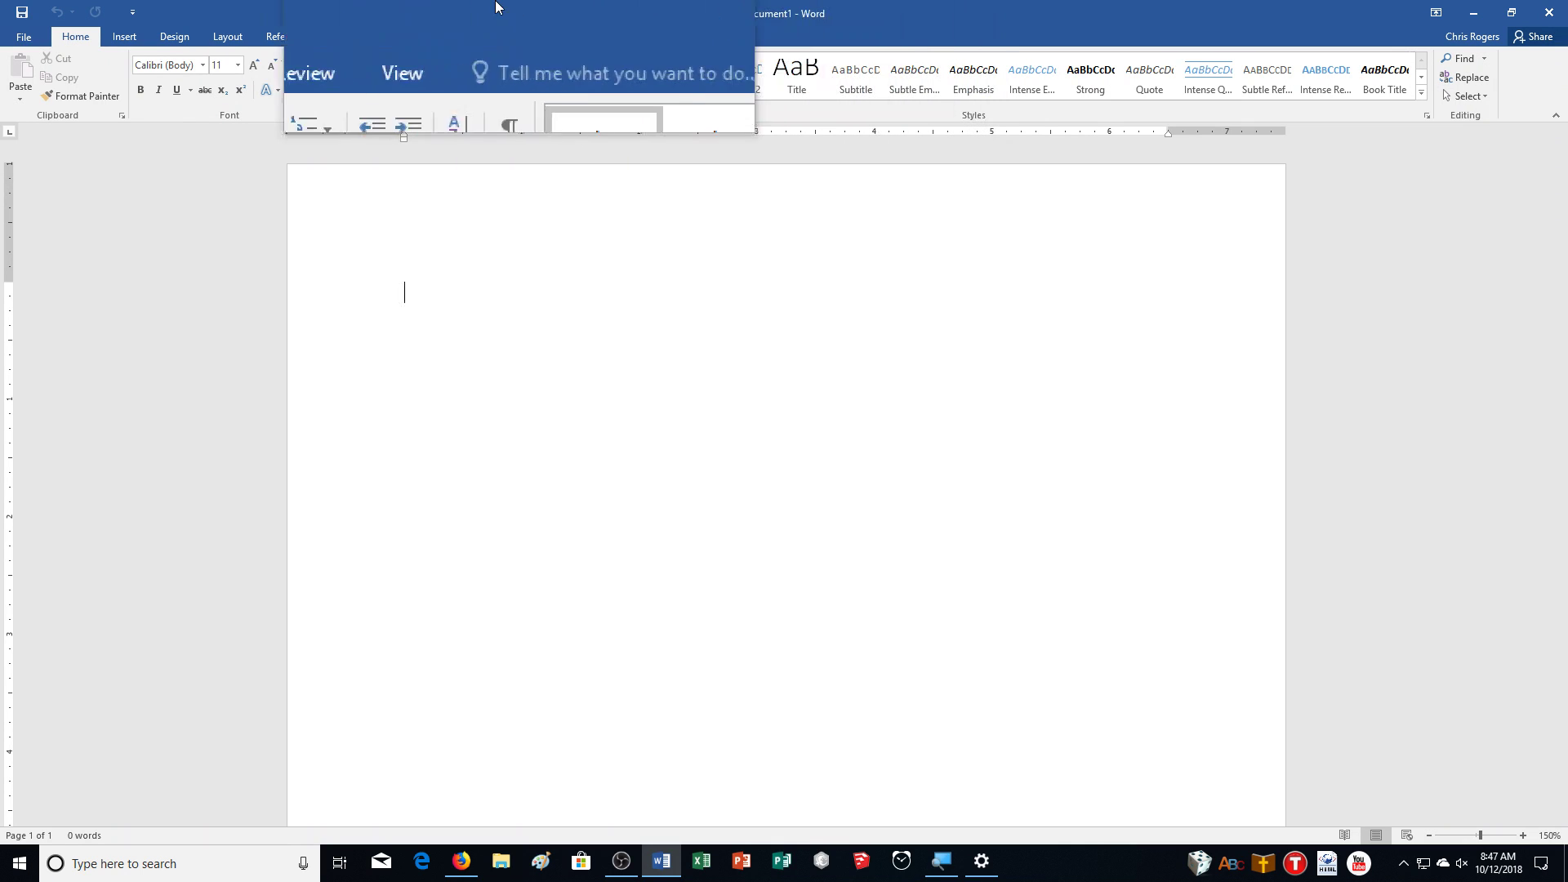
# Step: Start saving the blank document under a new name in the CA Demonstration folder within Documents
pyautogui.click(15, 36)
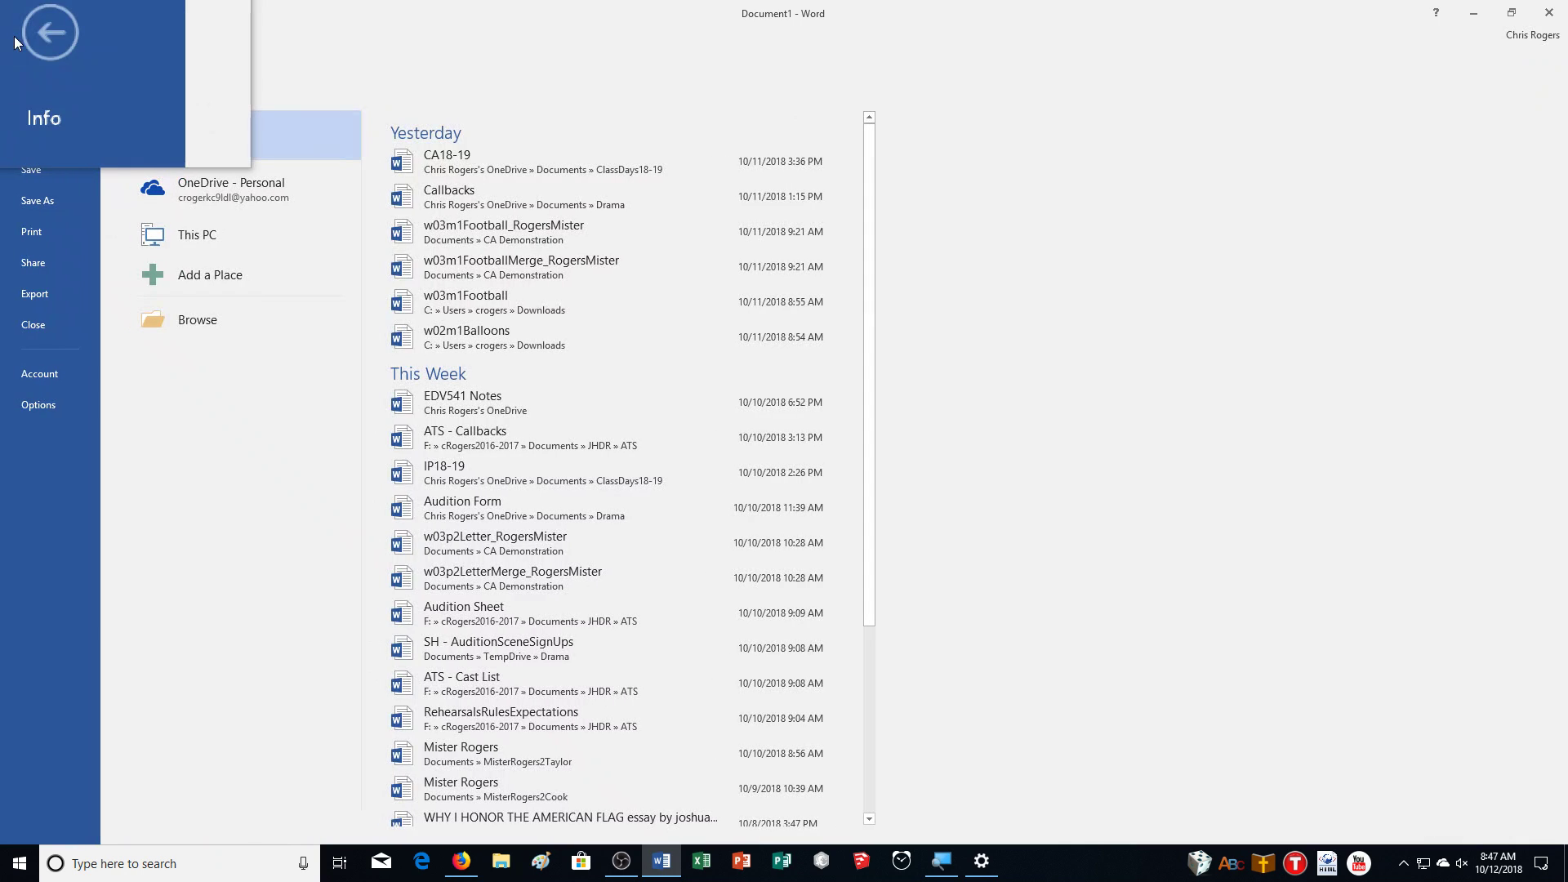
pyautogui.click(37, 200)
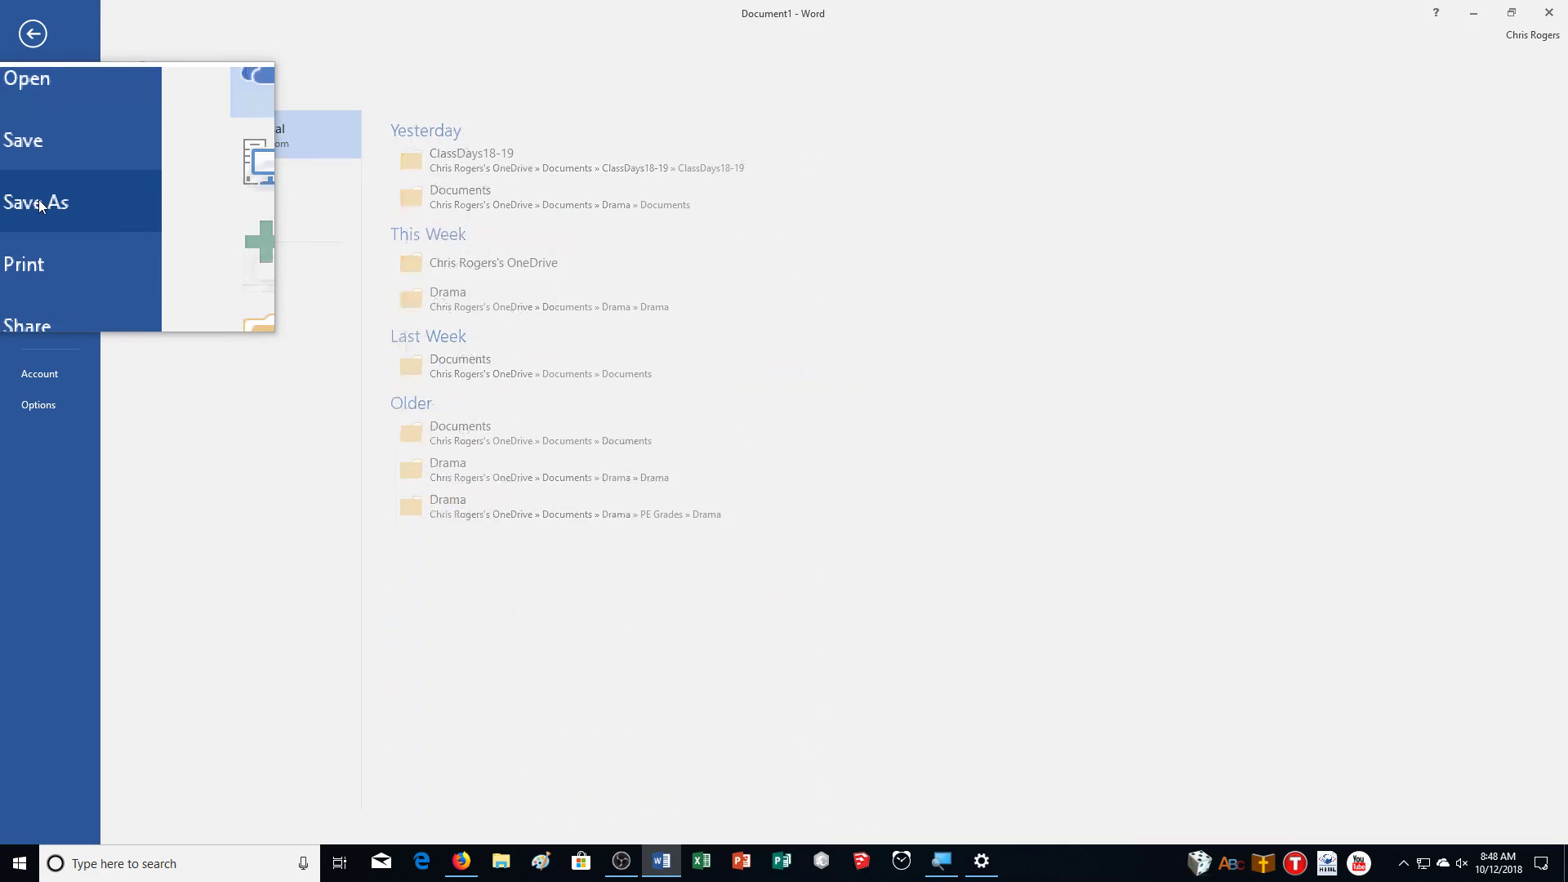
pyautogui.click(495, 208)
pyautogui.click(816, 530)
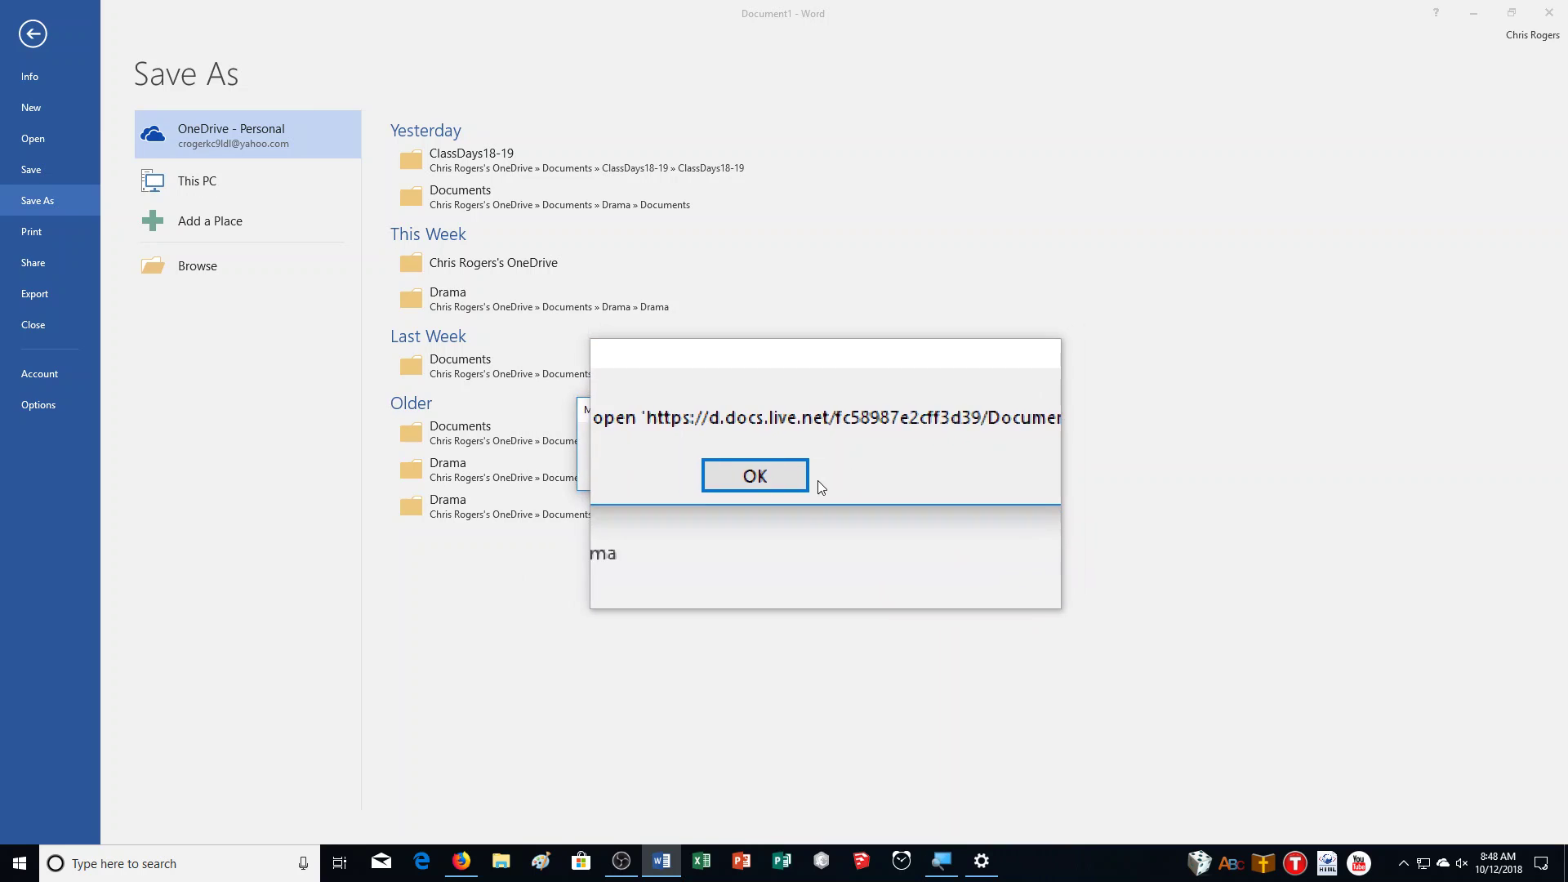
pyautogui.click(807, 479)
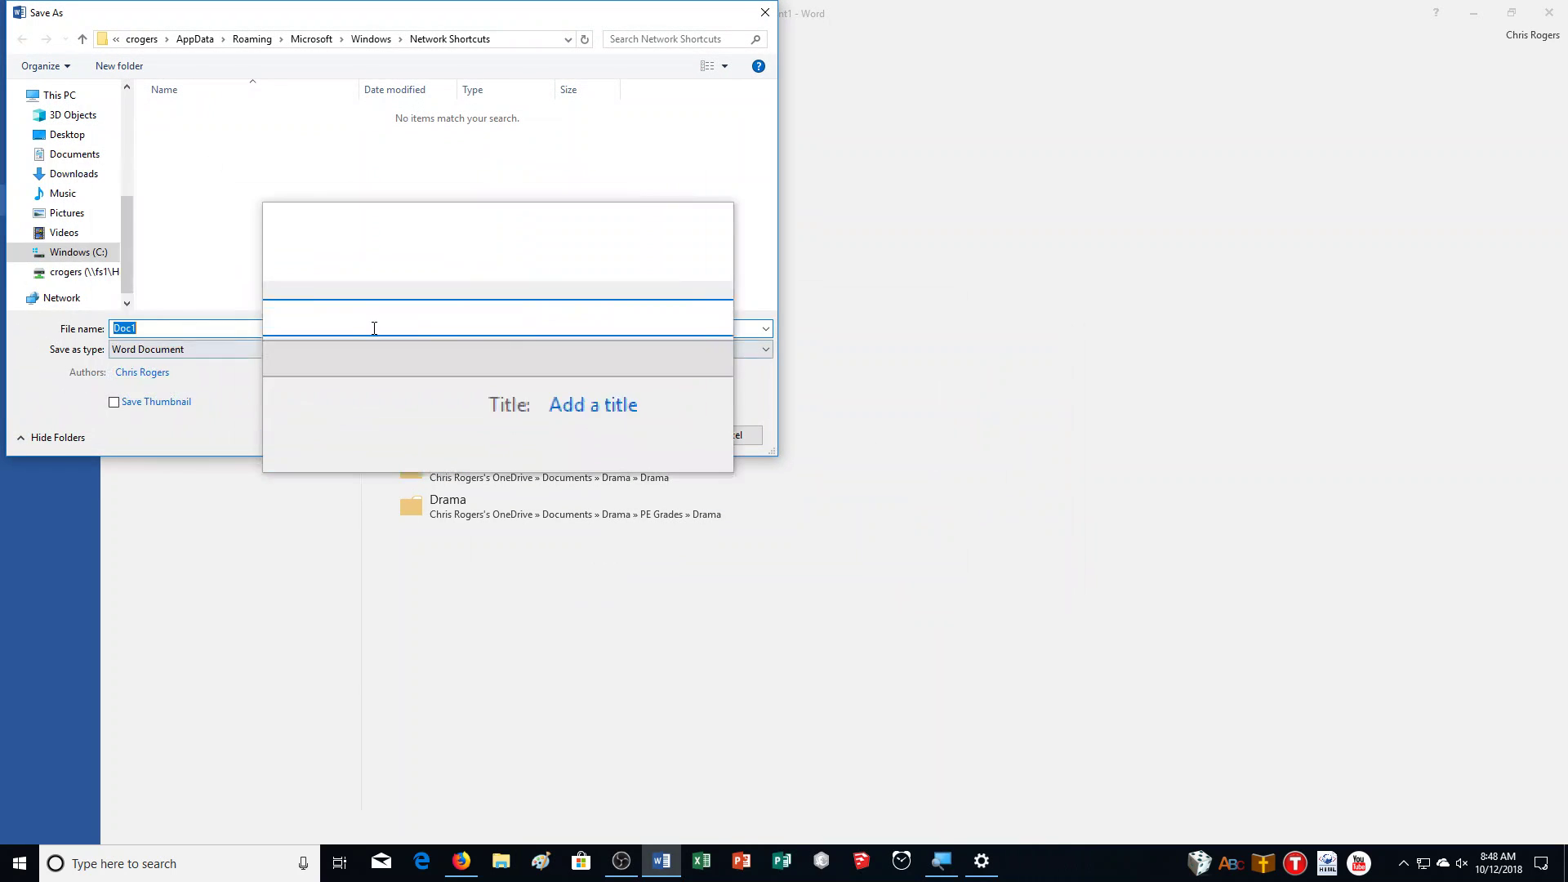
pyautogui.click(72, 154)
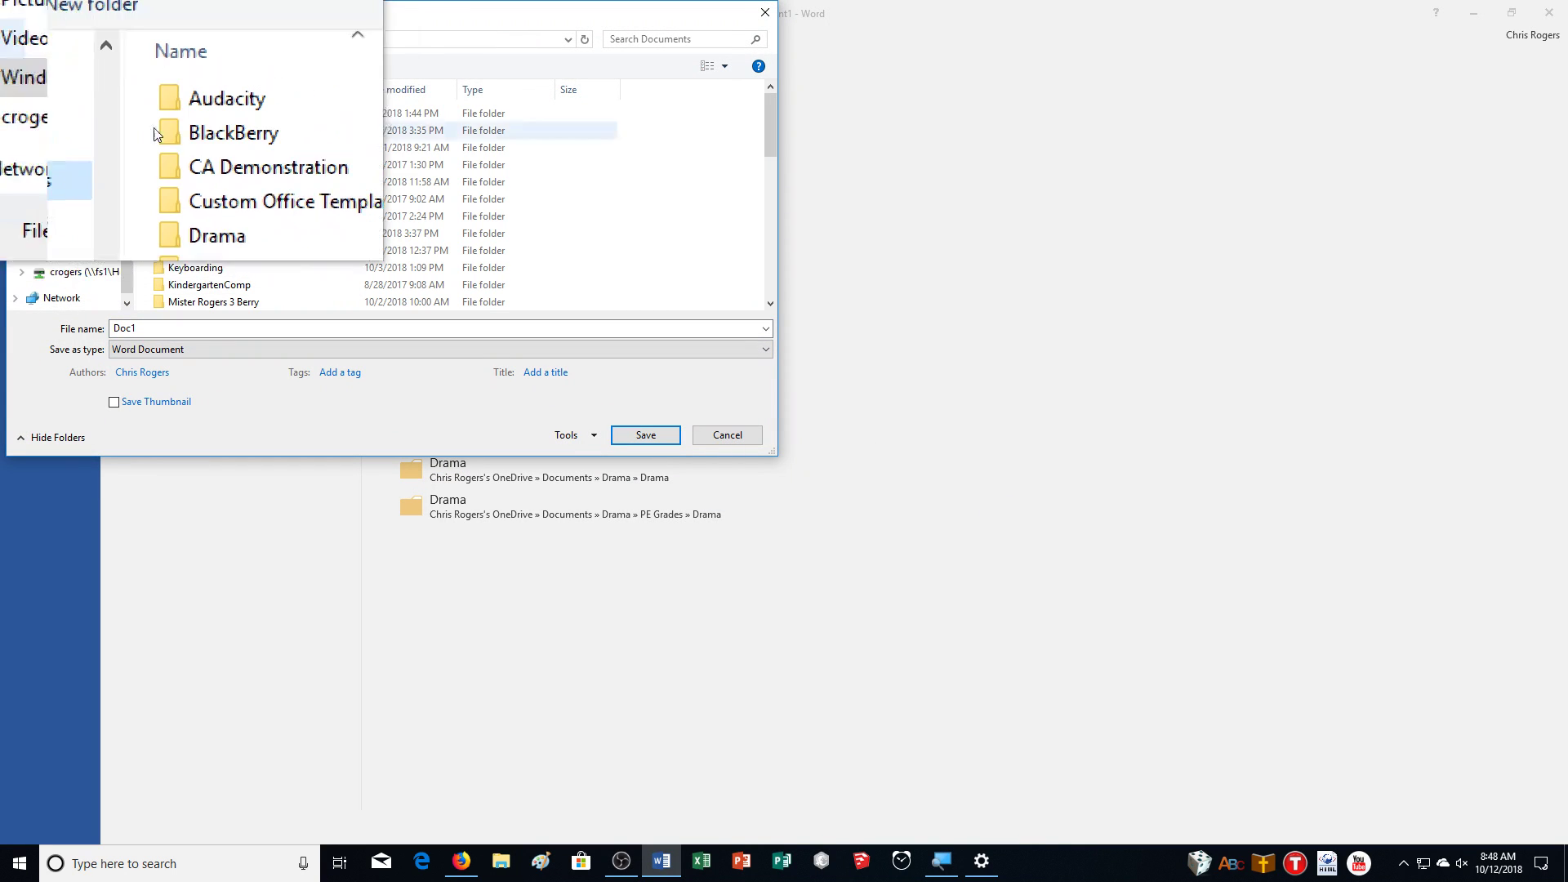
pyautogui.doubleClick(212, 144)
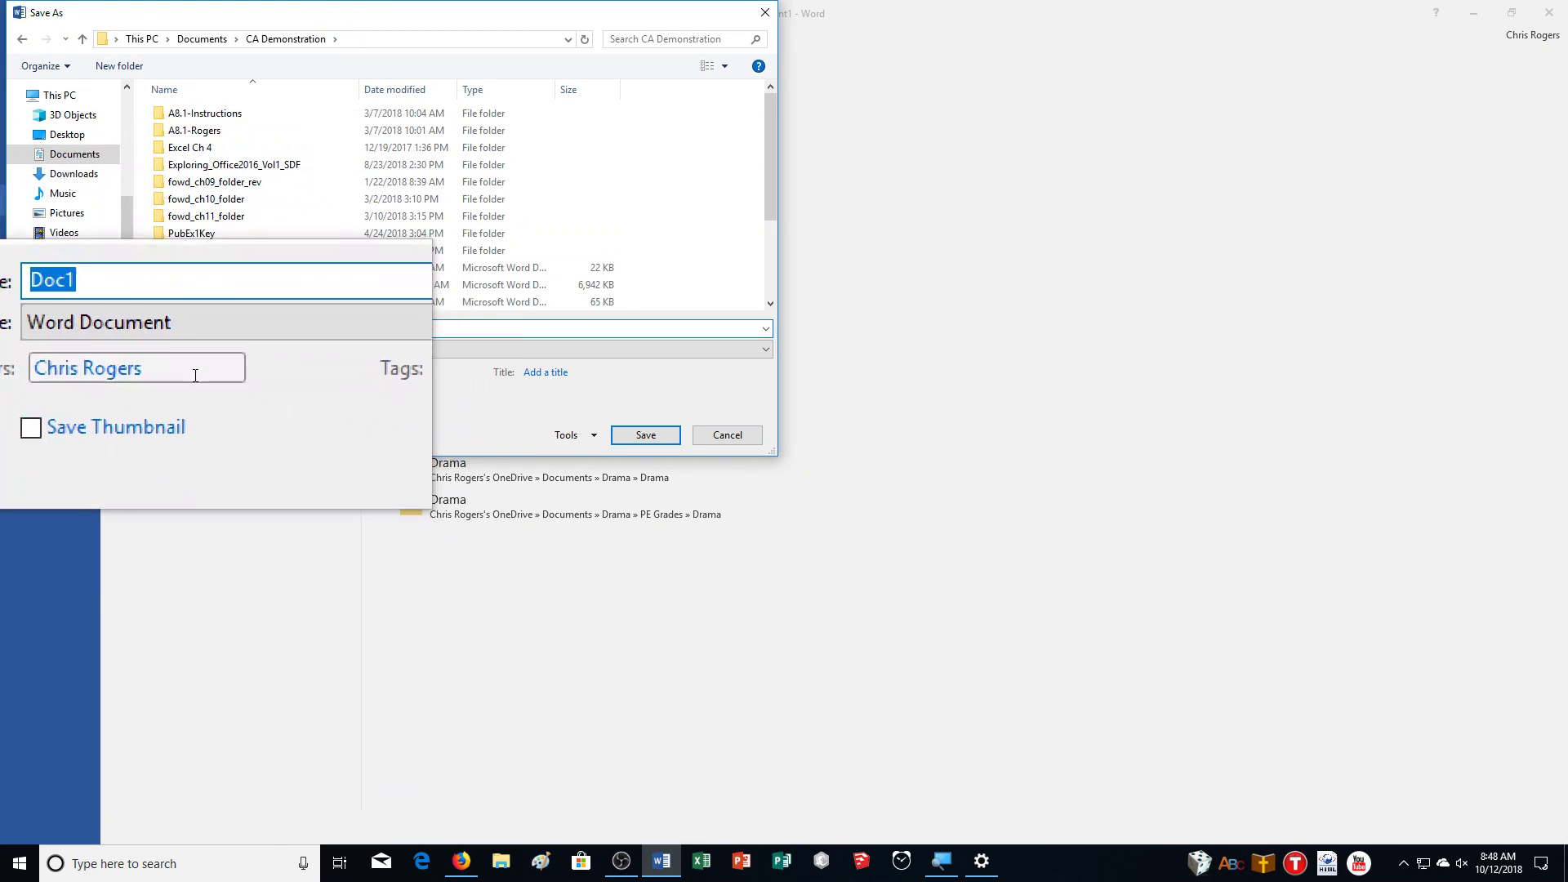
# Step: Name the document "w03m2Form_" followed by the author's surname and title, and save it as a Word Document
pyautogui.write('w')
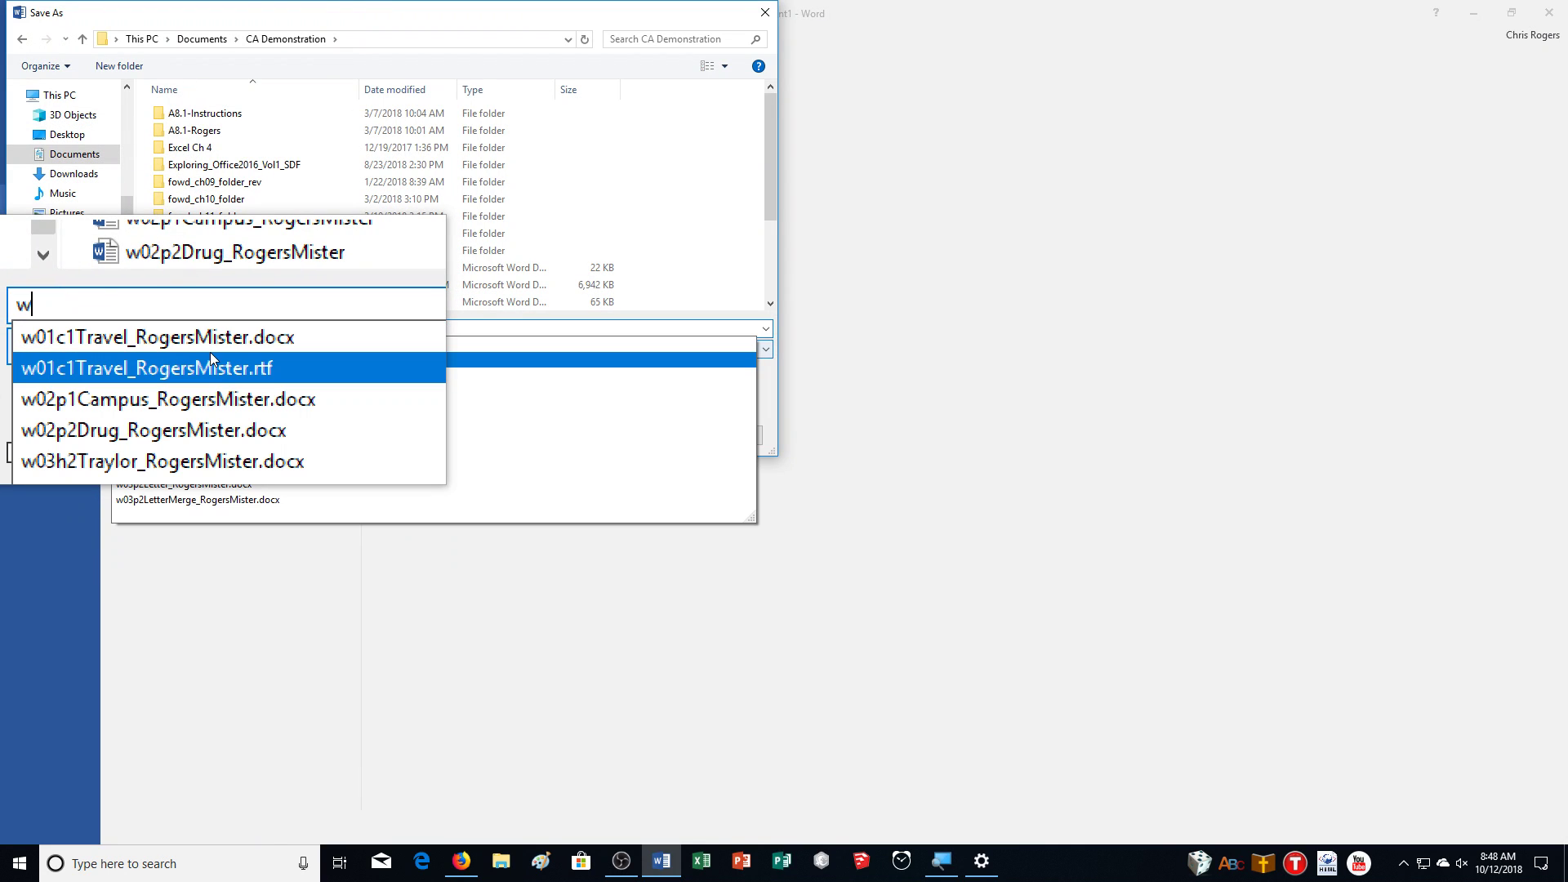
pyautogui.write('03')
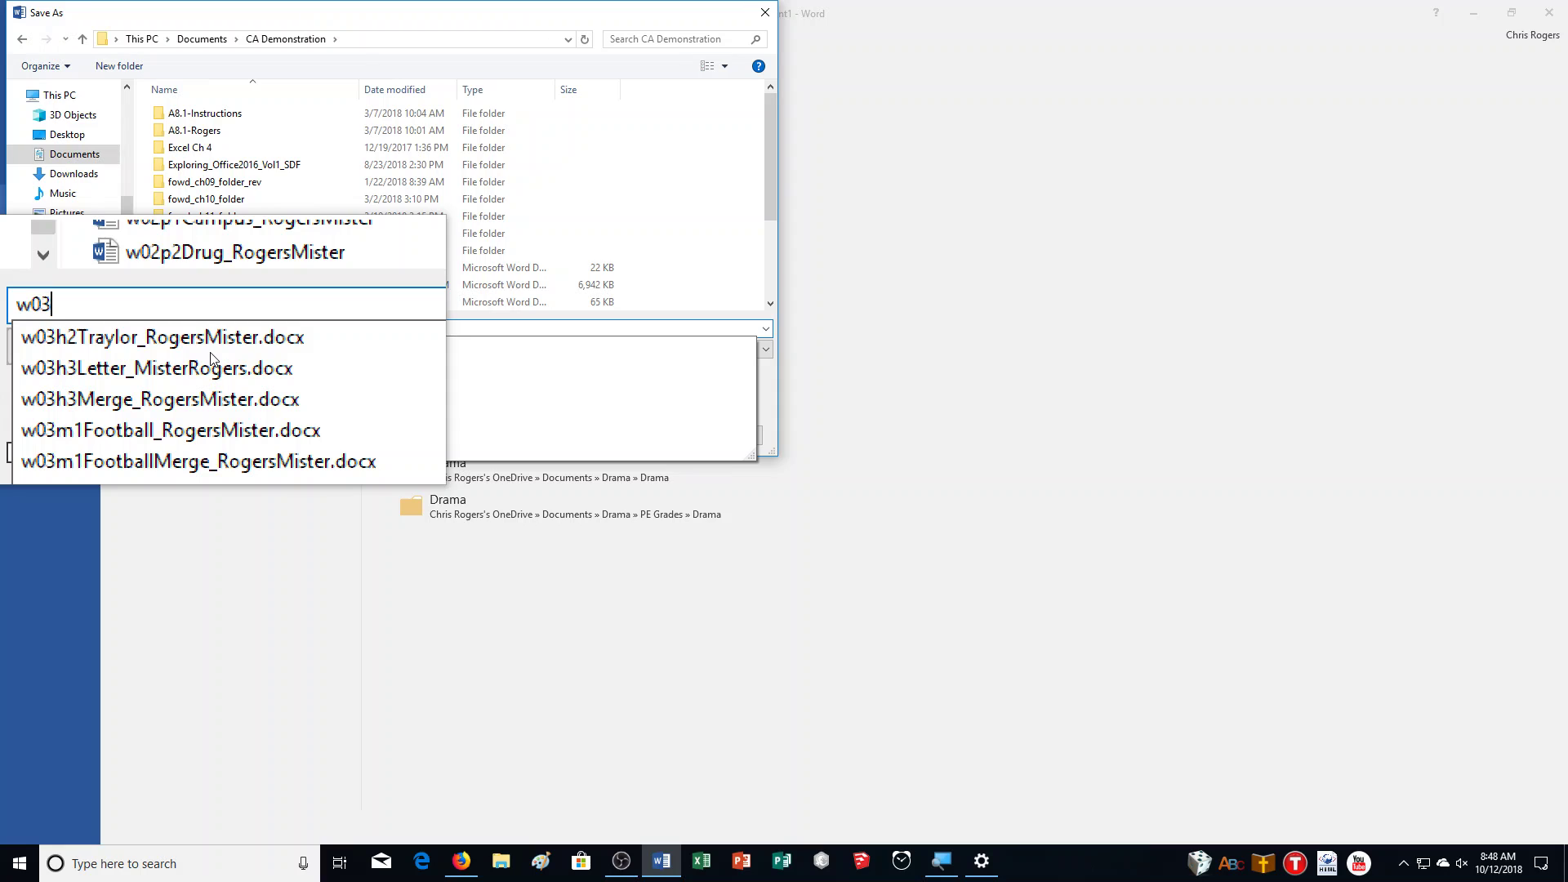
pyautogui.write('m2Fom')
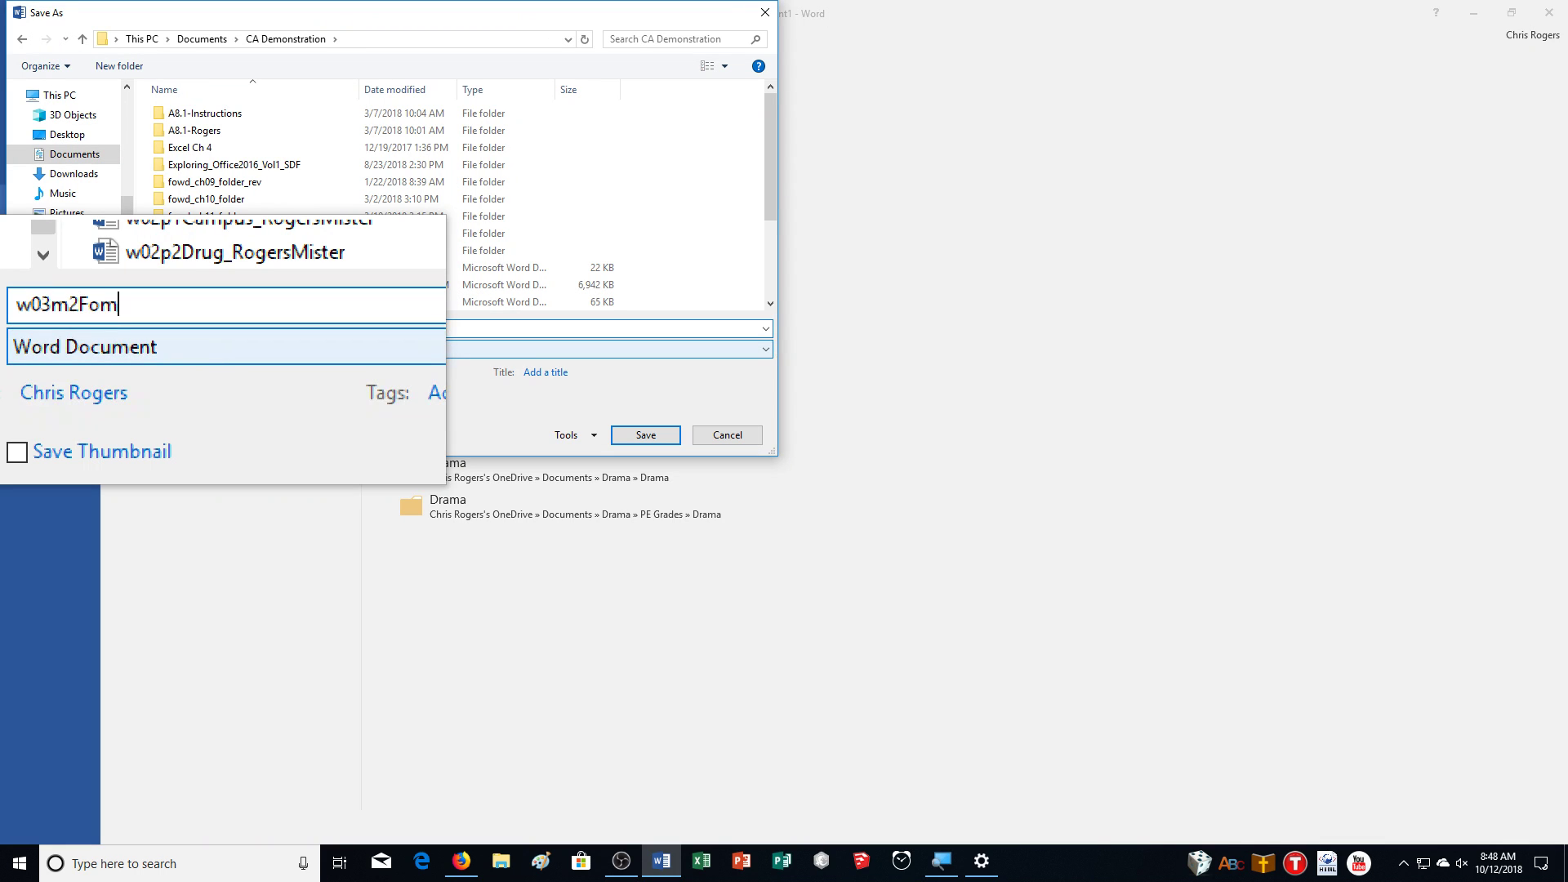
pyautogui.press('BackSpace')
pyautogui.write('rm_RogerMisters')
pyautogui.press('BackSpace')
pyautogui.press('Left')
pyautogui.press('Left')
pyautogui.press('Left')
pyautogui.press('Left')
pyautogui.press('Left')
pyautogui.press('Left')
pyautogui.press('Left')
pyautogui.write('s')
pyautogui.press('BackSpace')
pyautogui.press('Right')
pyautogui.write('s')
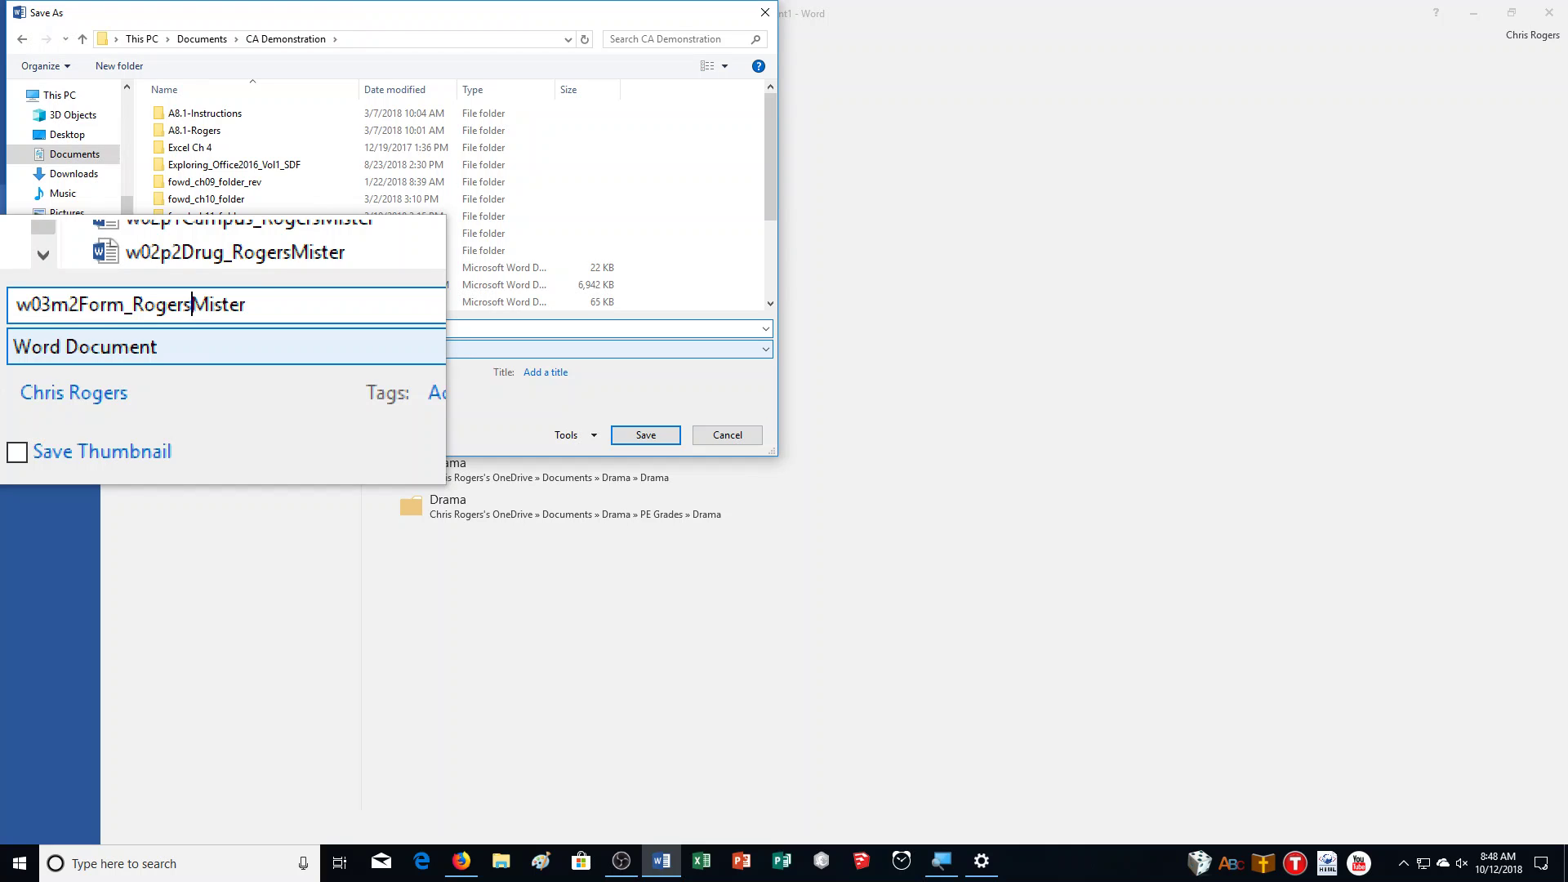
pyautogui.click(643, 436)
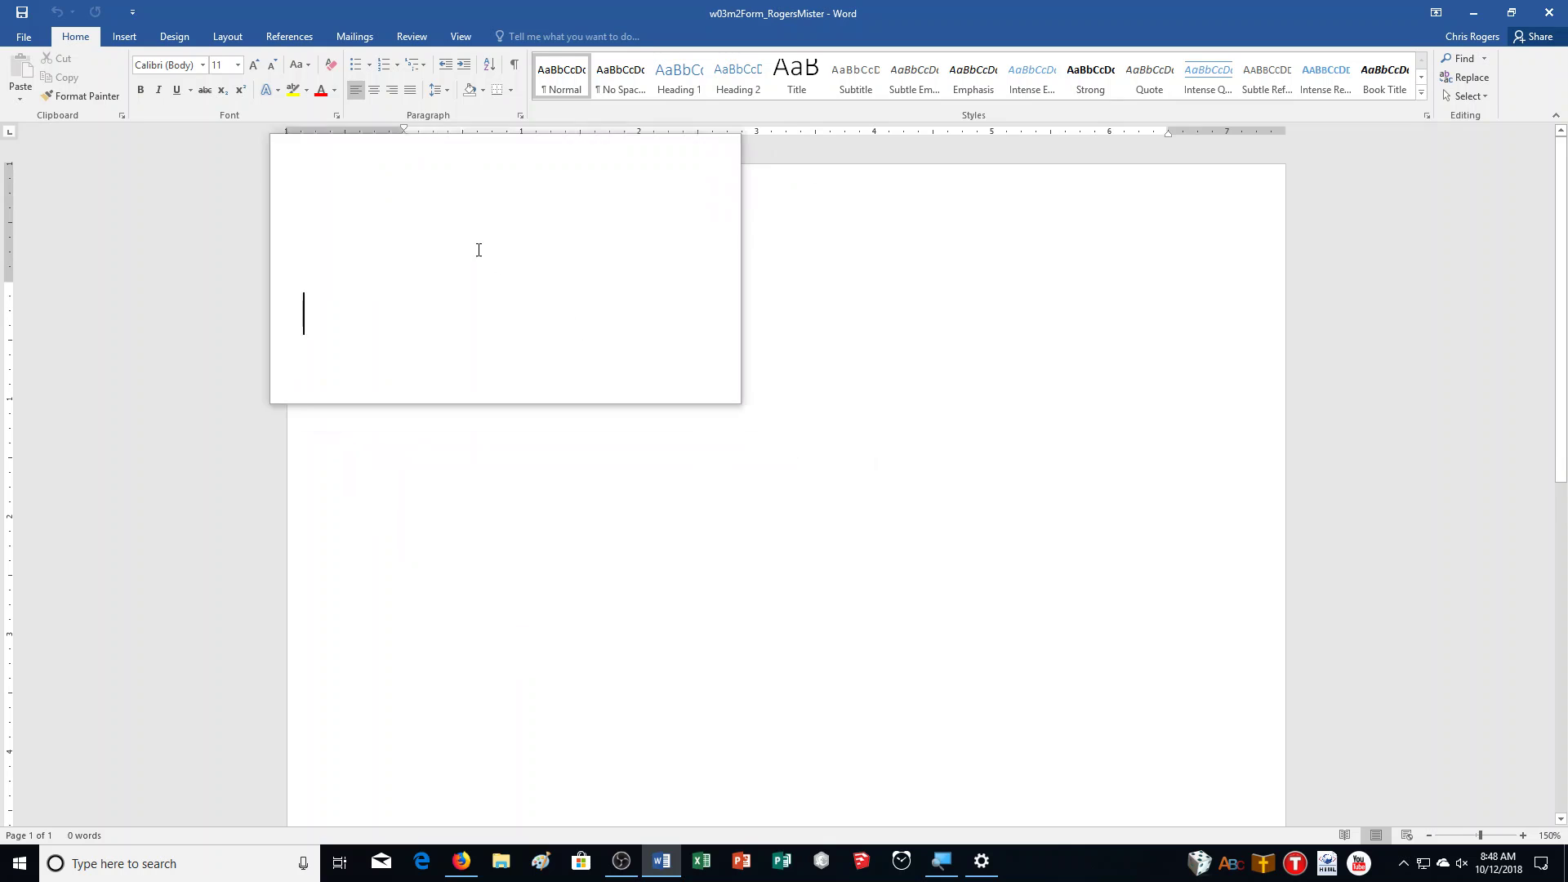
# Step: Show the formatting marks and set the font to Garamond, size 18, bold
pyautogui.click(515, 69)
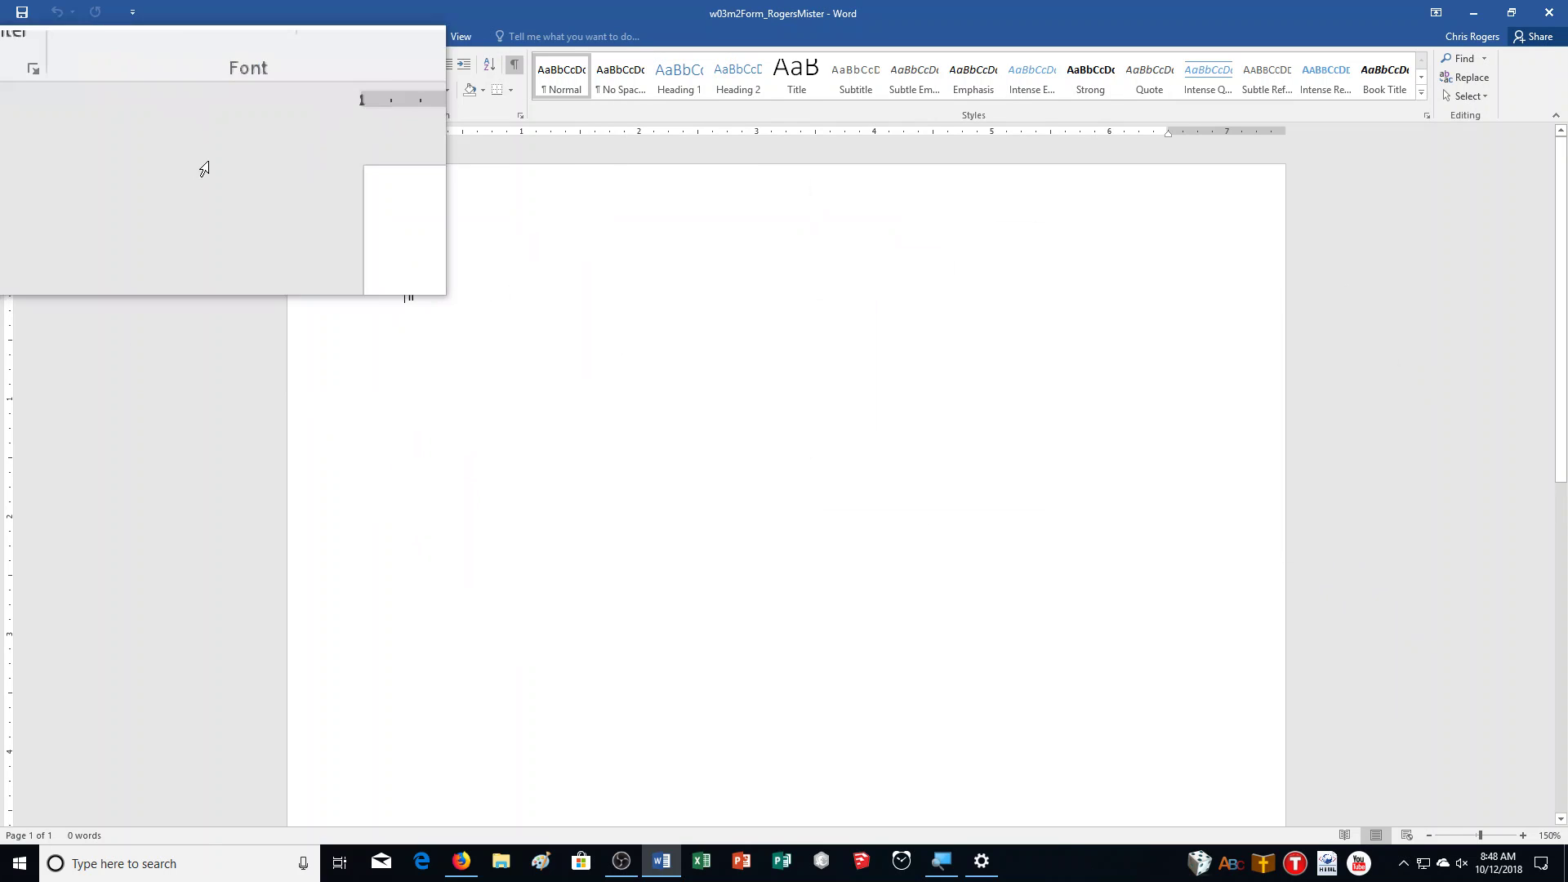
pyautogui.click(174, 64)
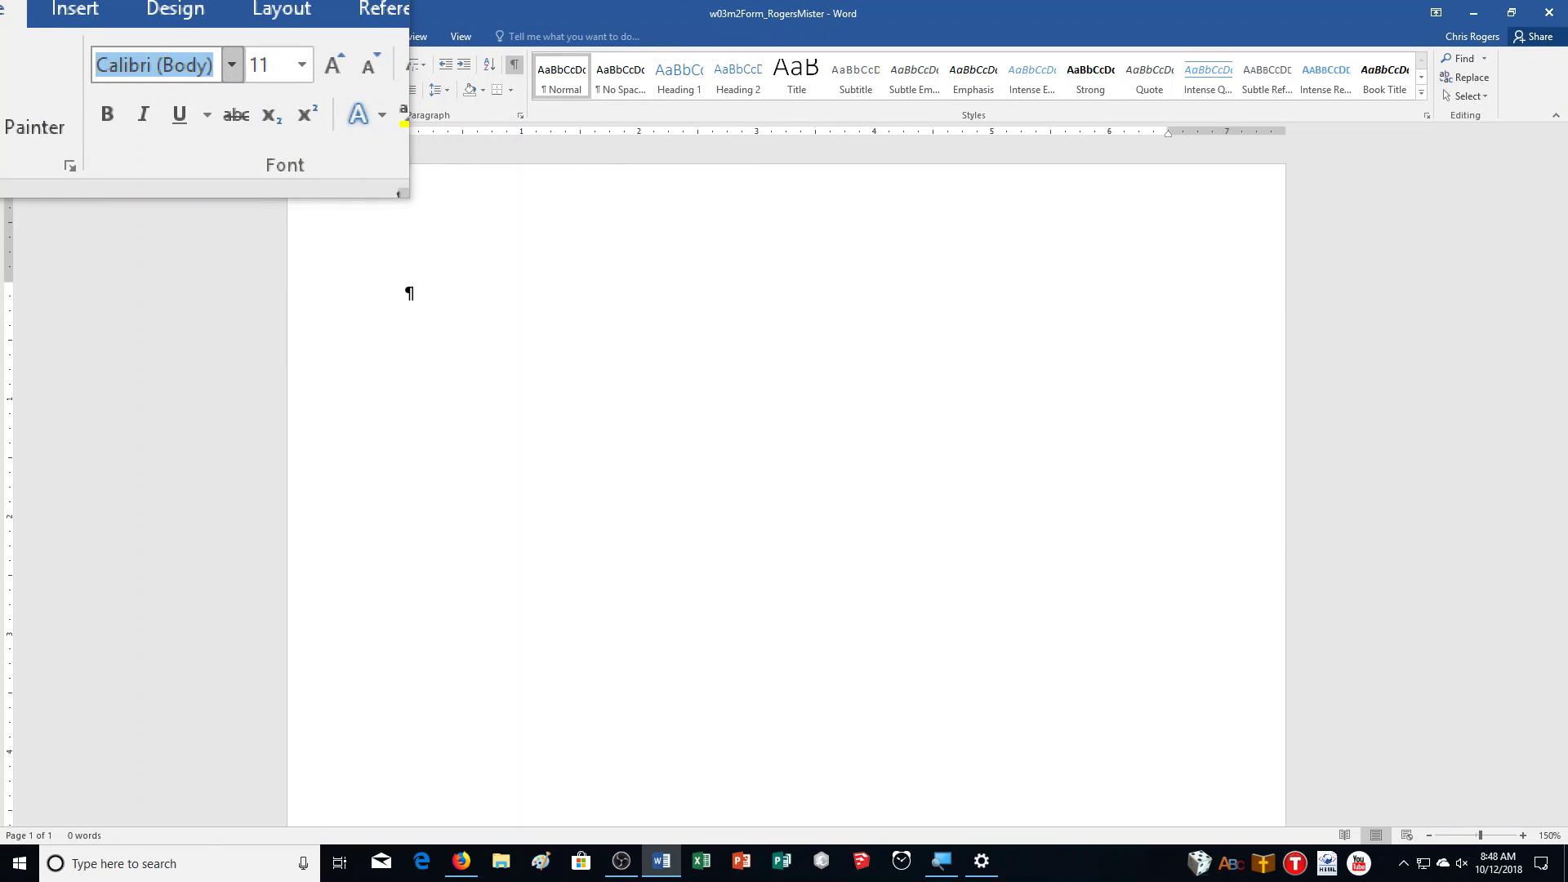
pyautogui.write('Garamond')
pyautogui.press('Return')
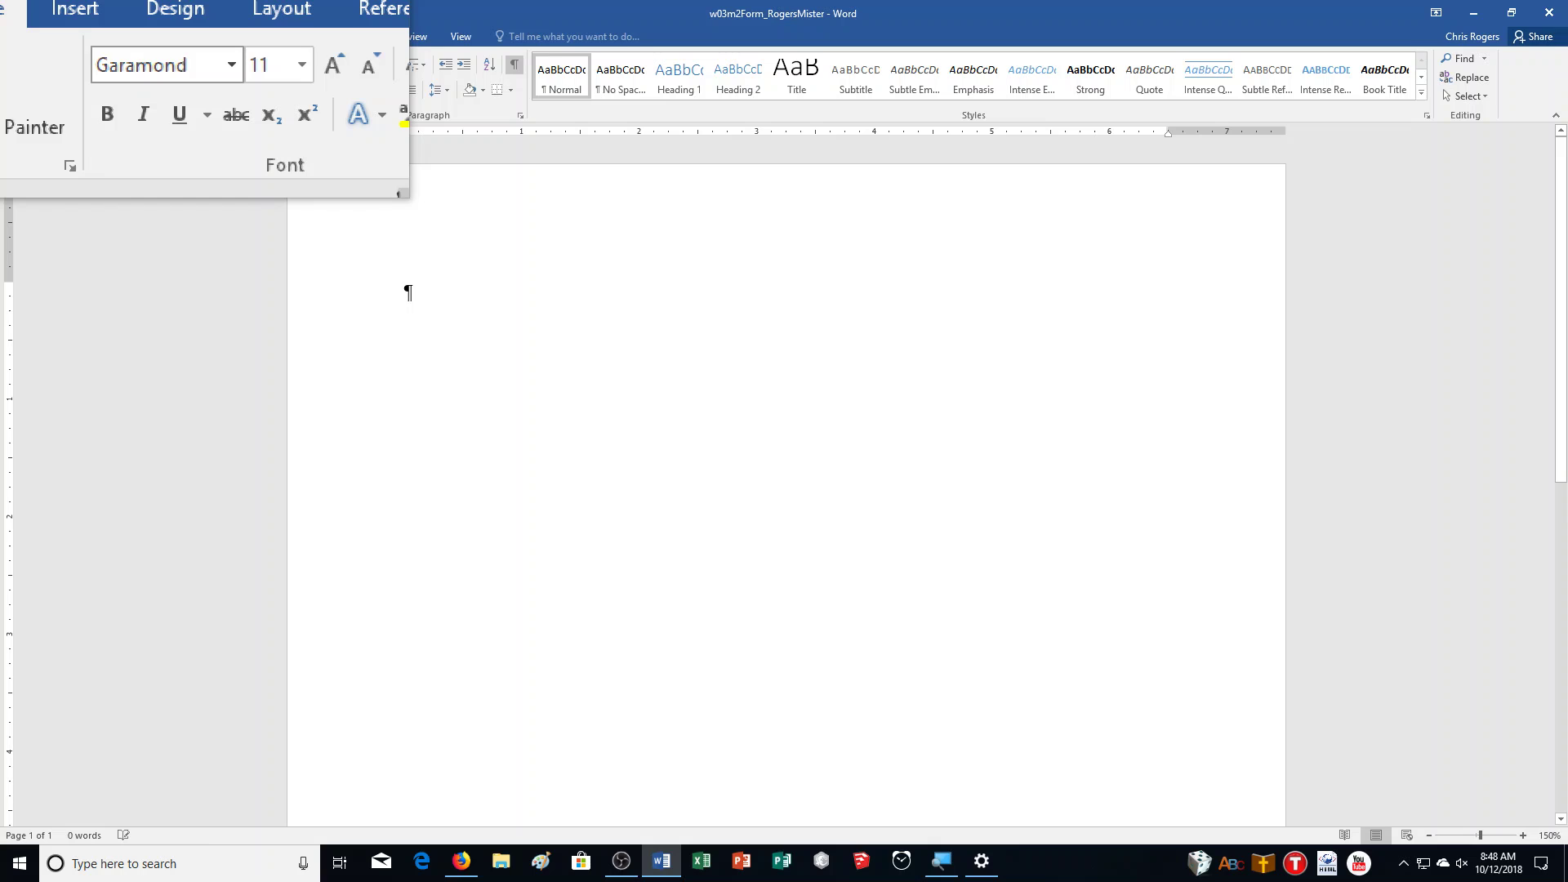
pyautogui.click(230, 72)
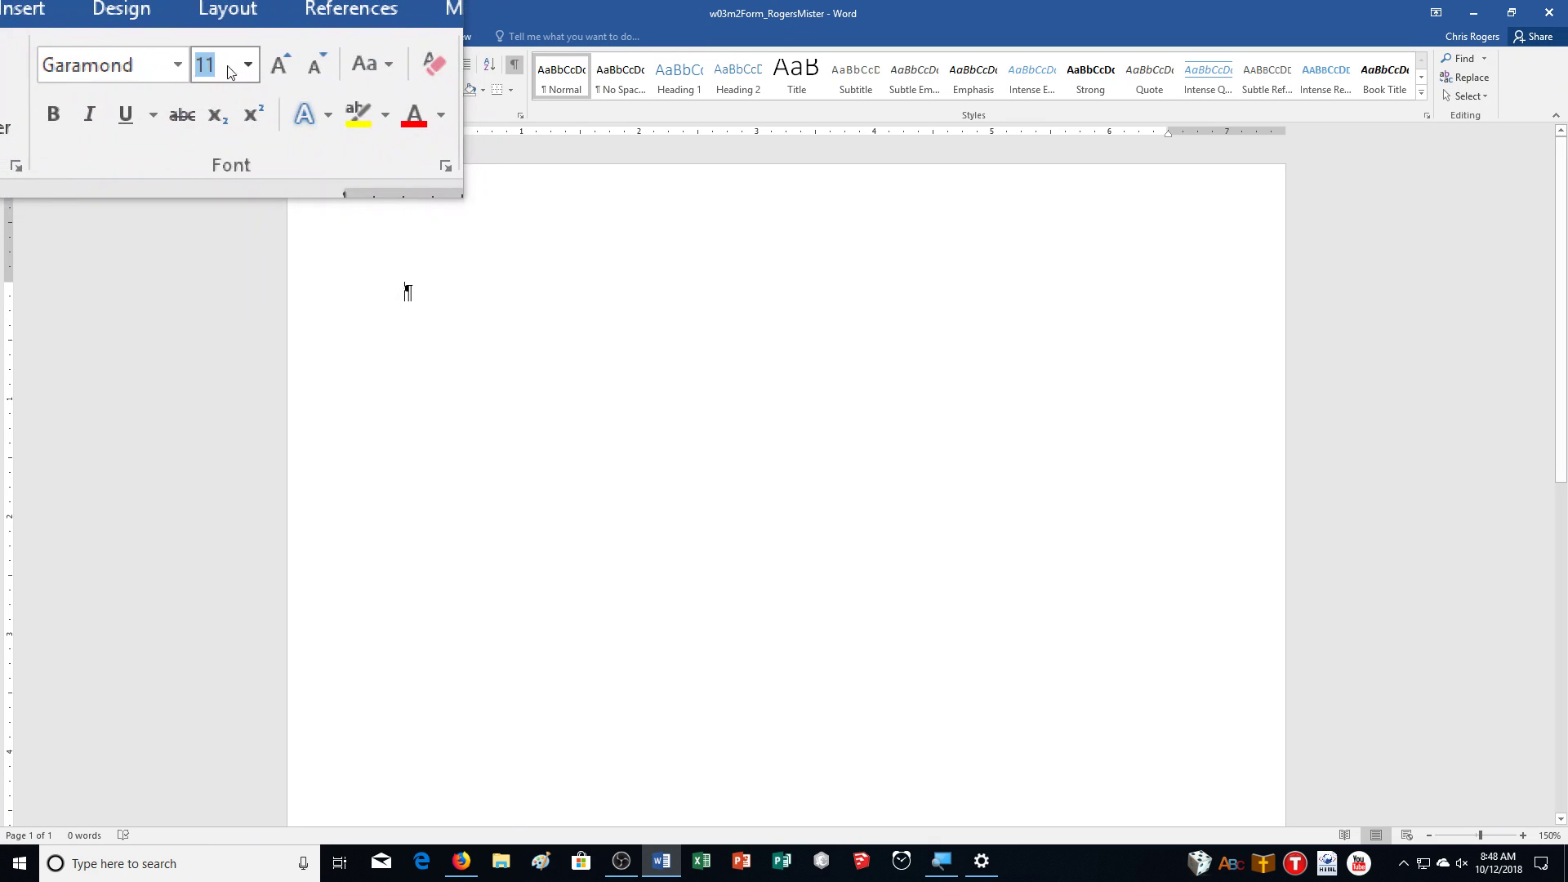
pyautogui.write('18')
pyautogui.press('Return')
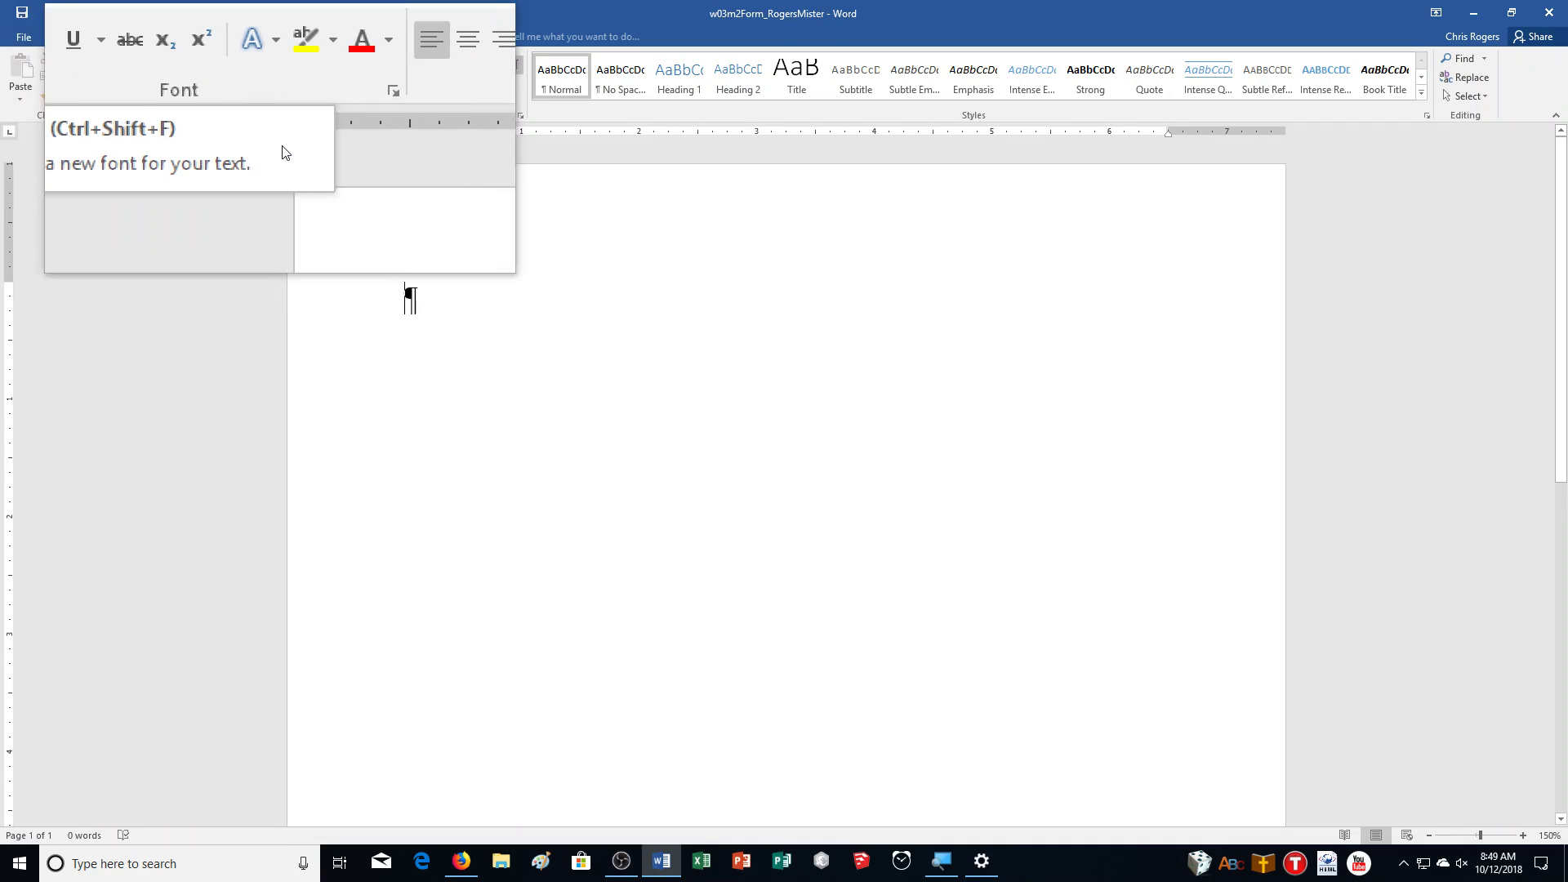
pyautogui.click(140, 95)
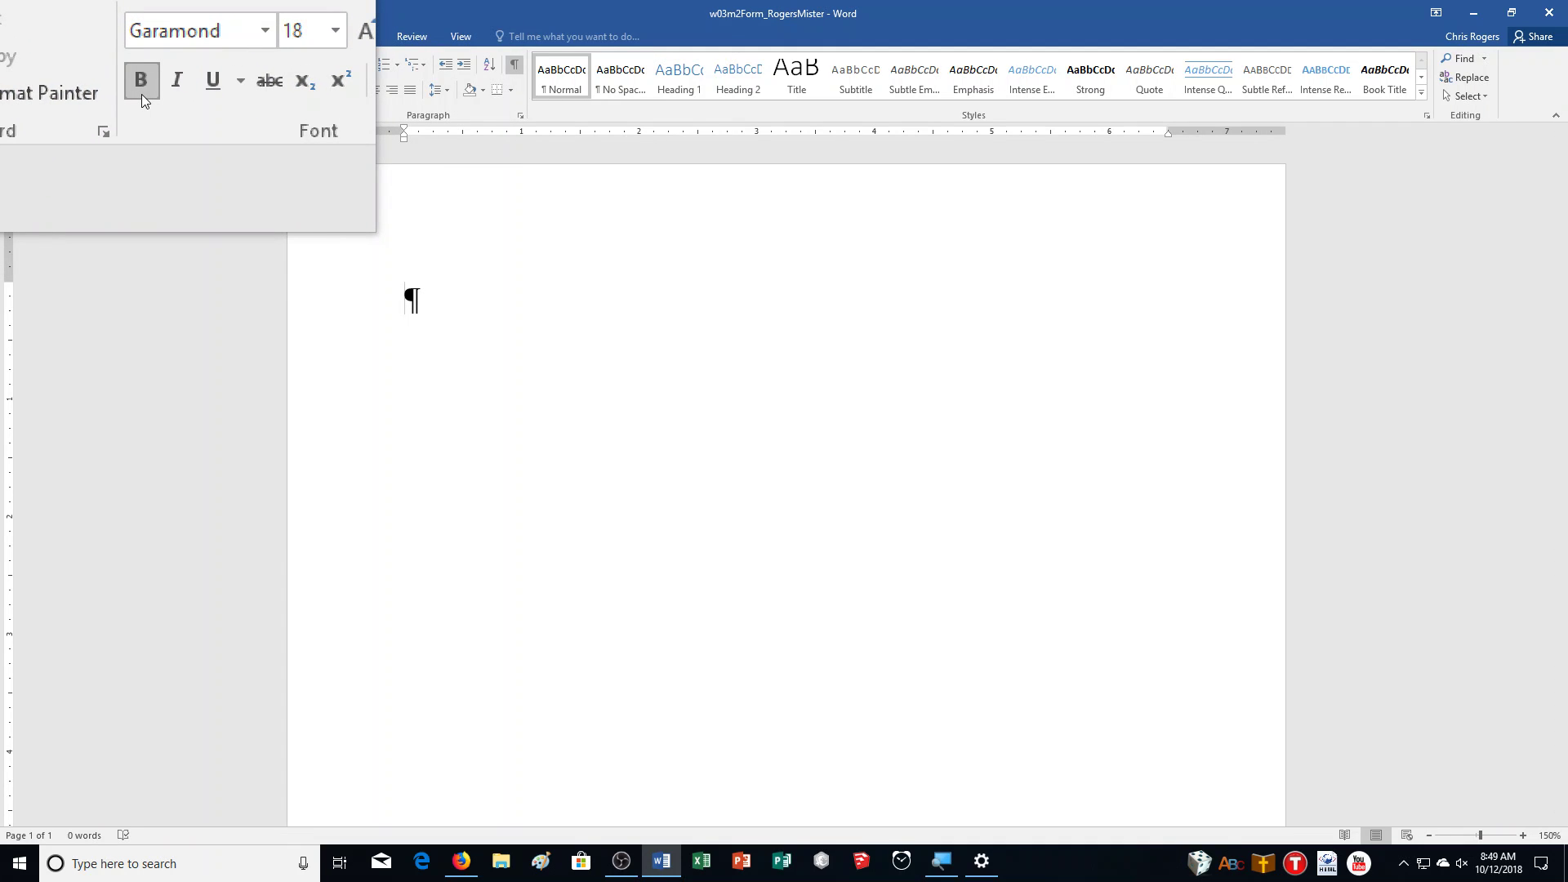
# Step: Enter the title "Travel Reimbursement Form" and add two empty paragraphs below it
pyautogui.write('Travel R')
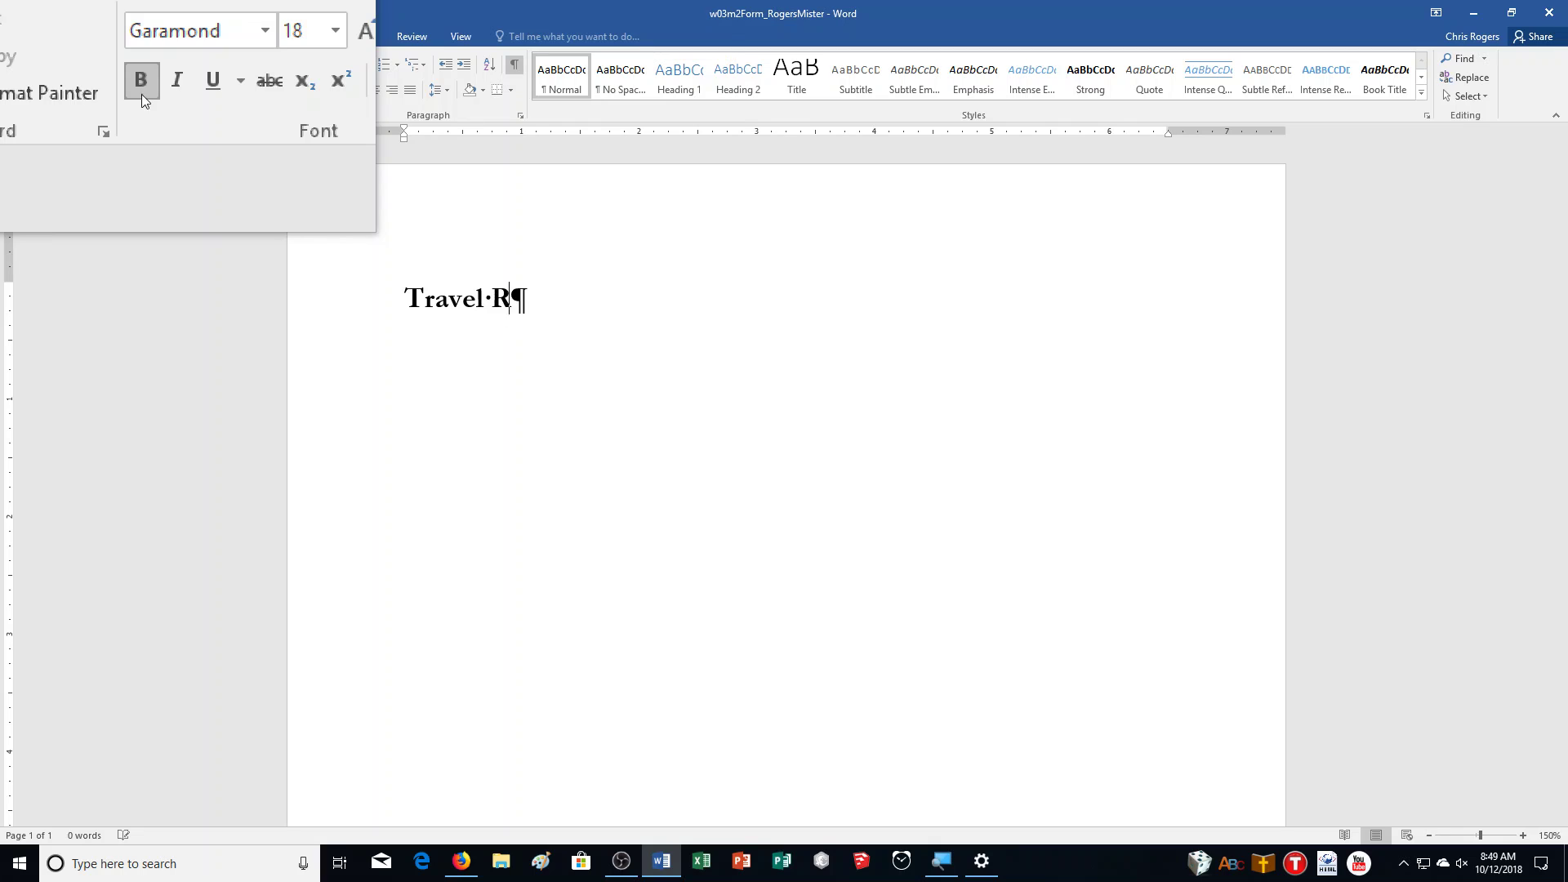
pyautogui.write('eimburse')
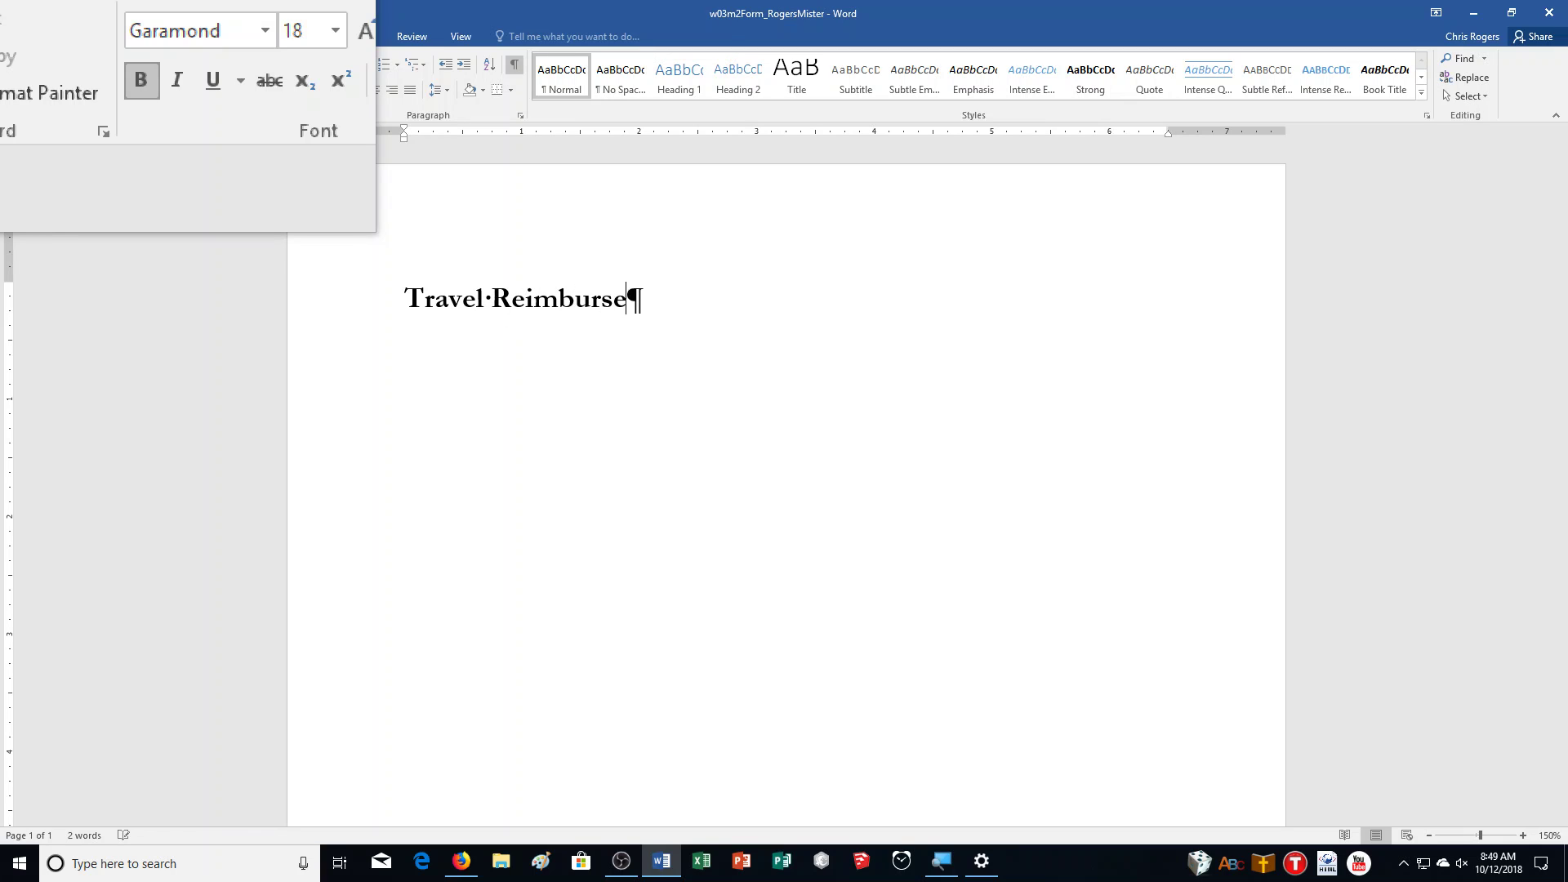
pyautogui.write('ment Form')
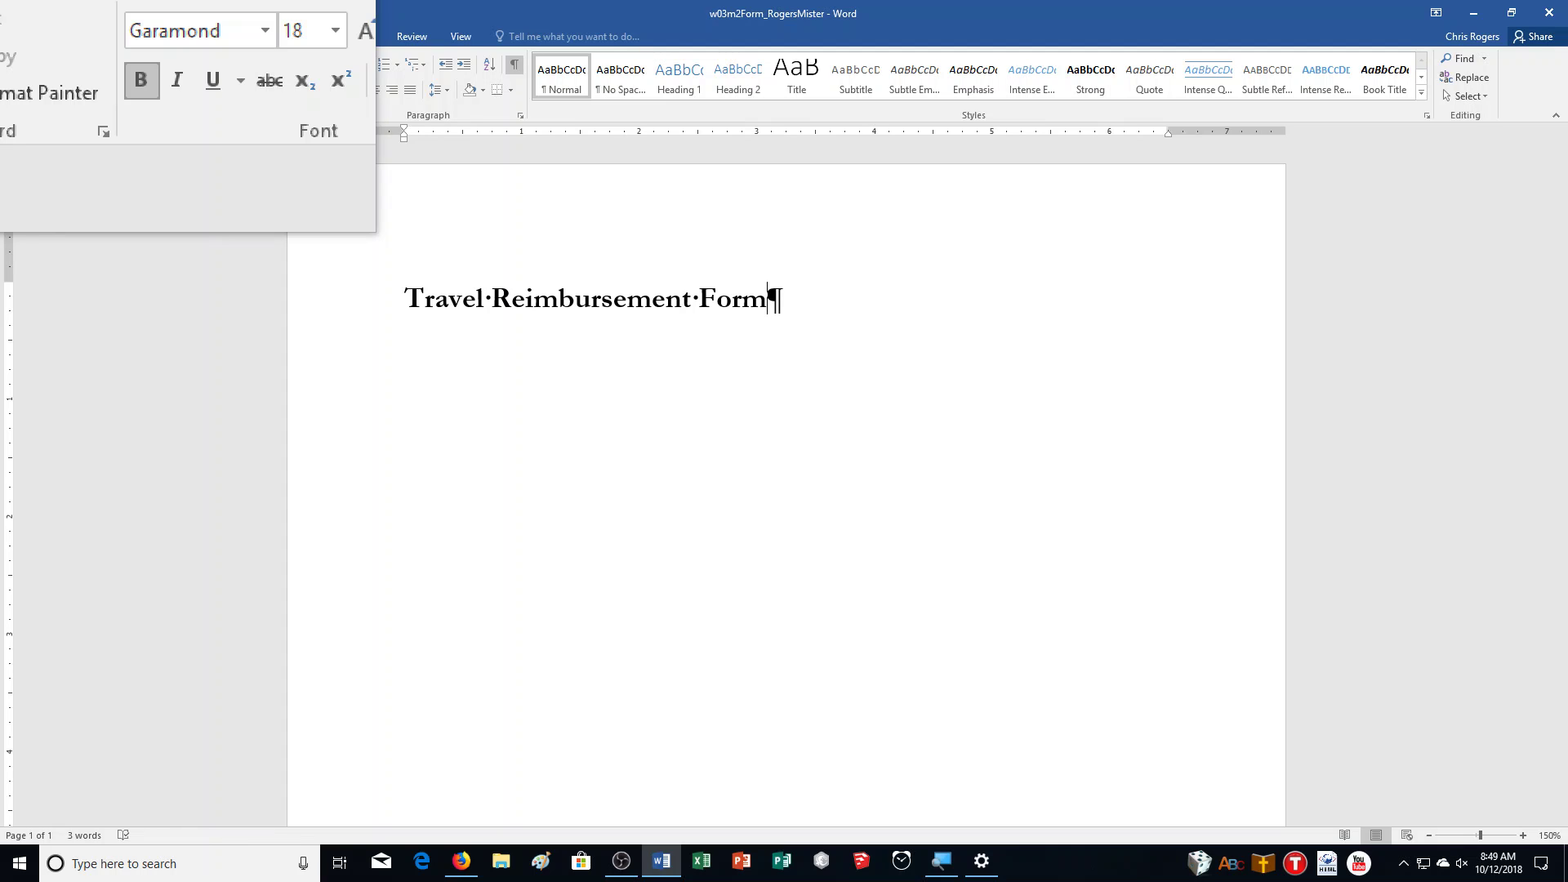
pyautogui.press('Return')
pyautogui.press('Return')
# Step: Reduce the last empty paragraph's font size to 12 and insert a table with two columns and four rows there
pyautogui.click(272, 74)
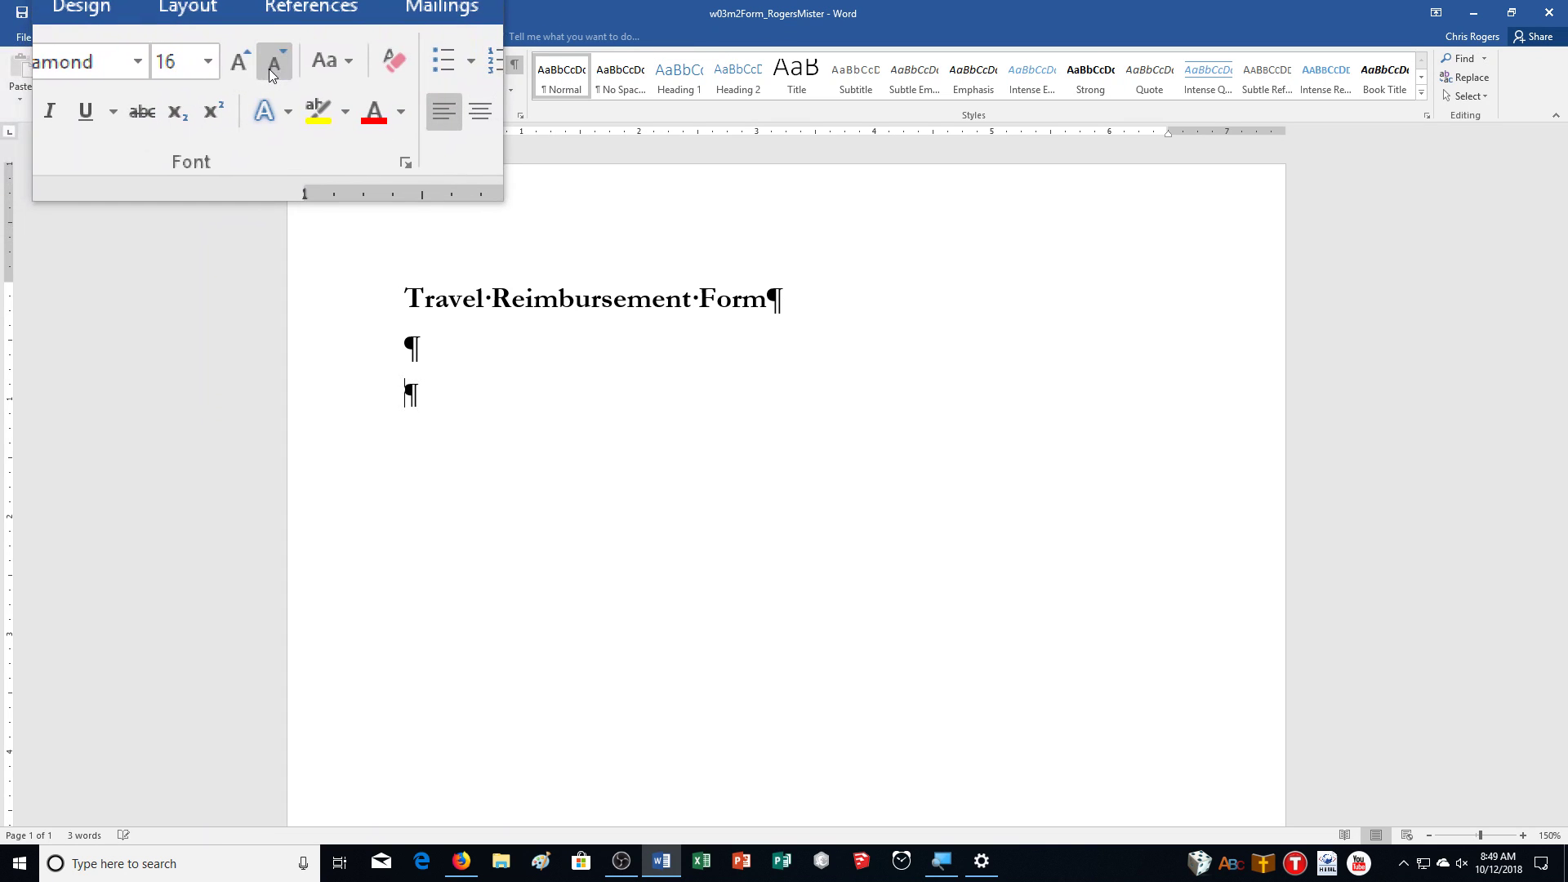
pyautogui.click(272, 74)
pyautogui.click(272, 73)
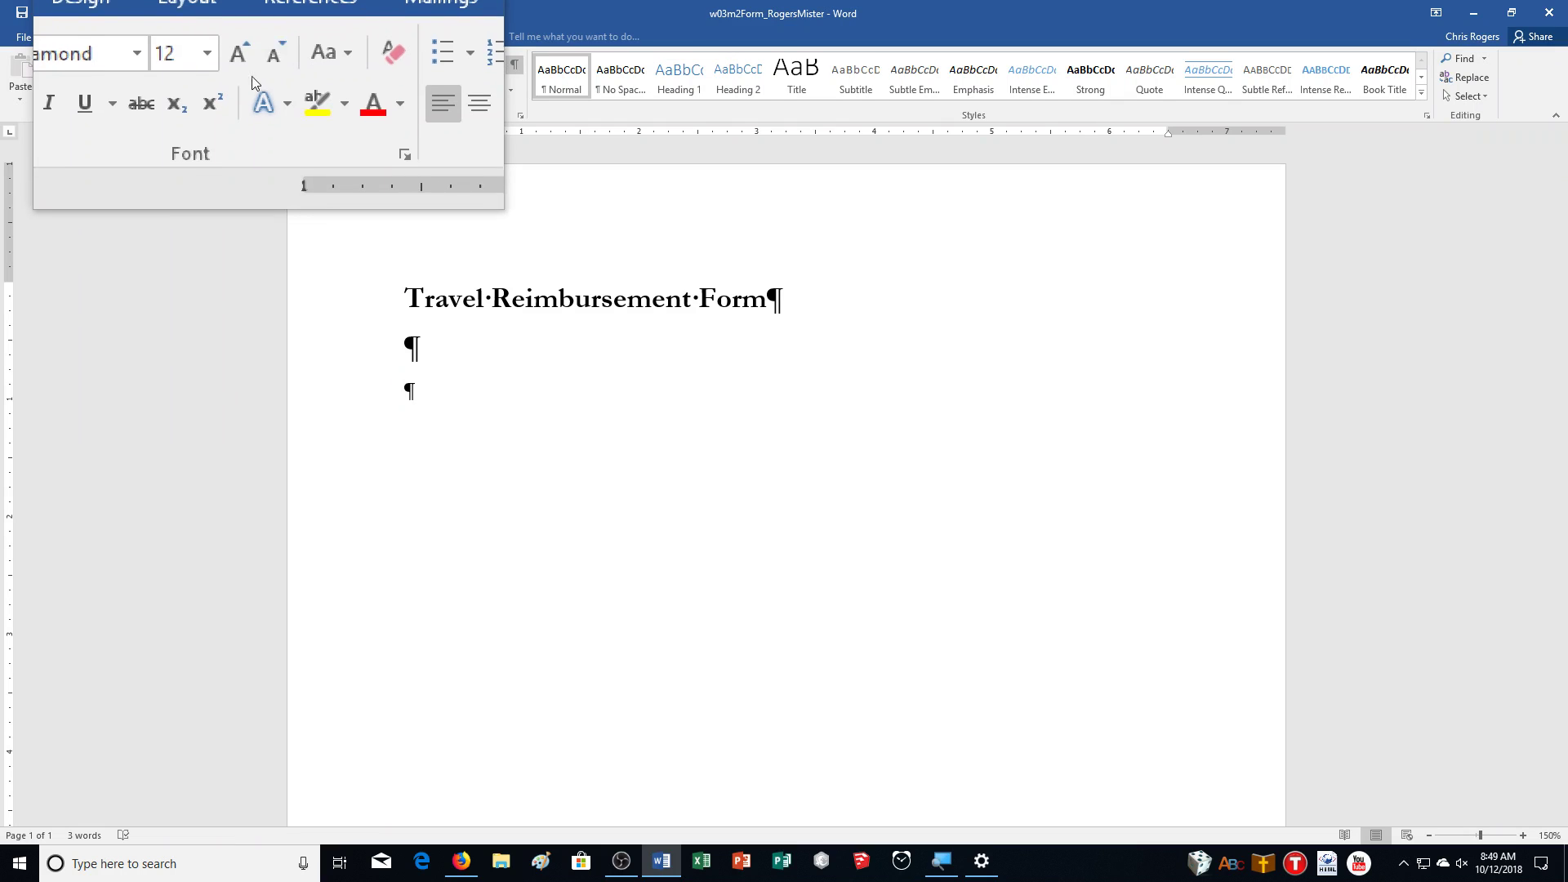
pyautogui.click(123, 39)
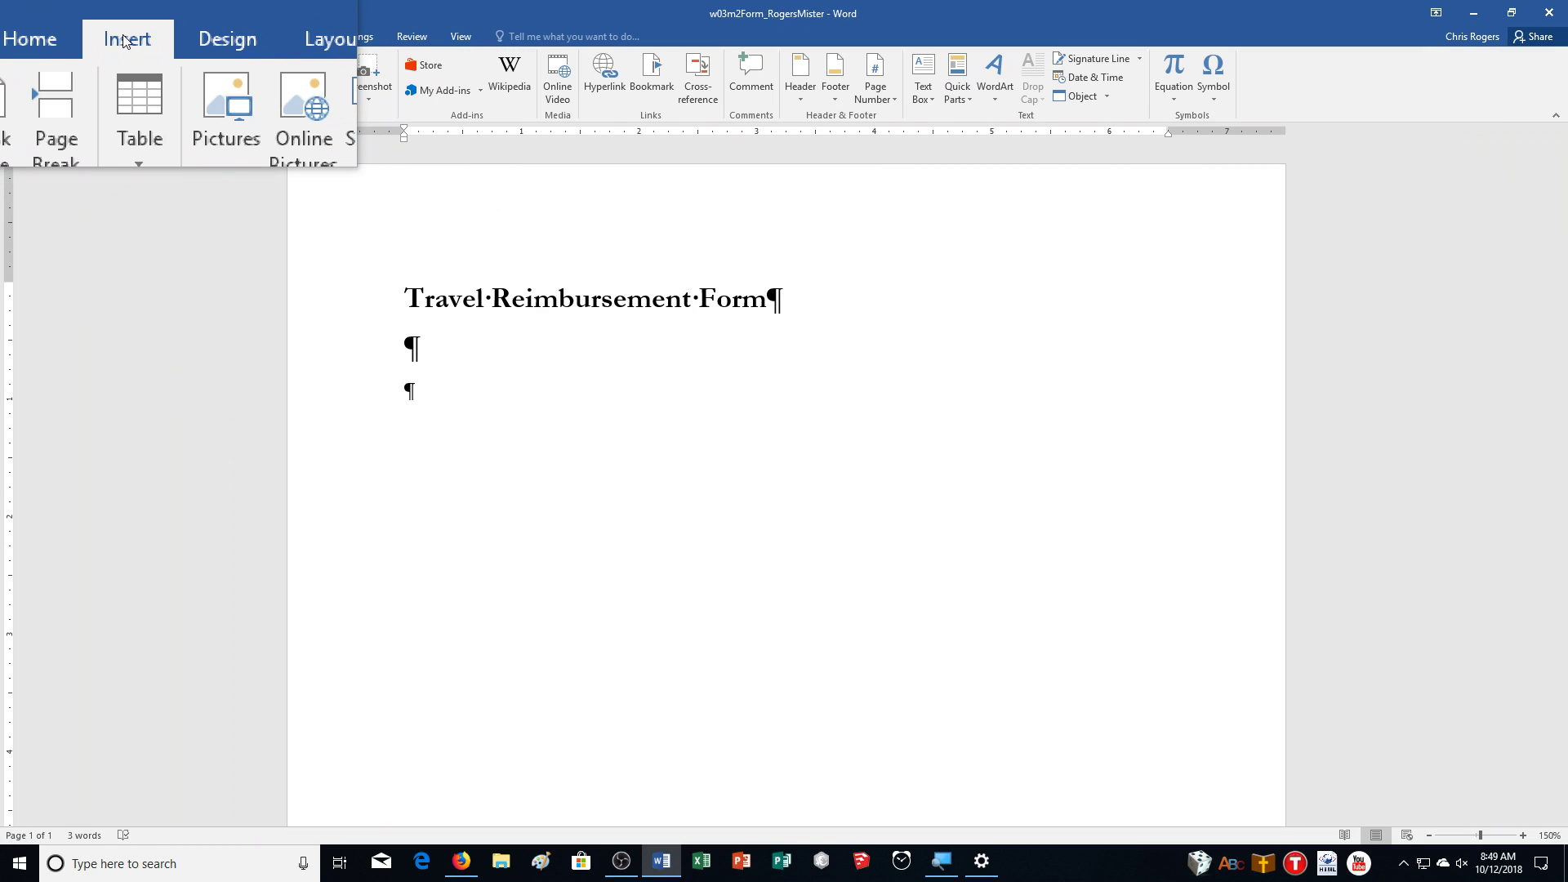
pyautogui.click(129, 90)
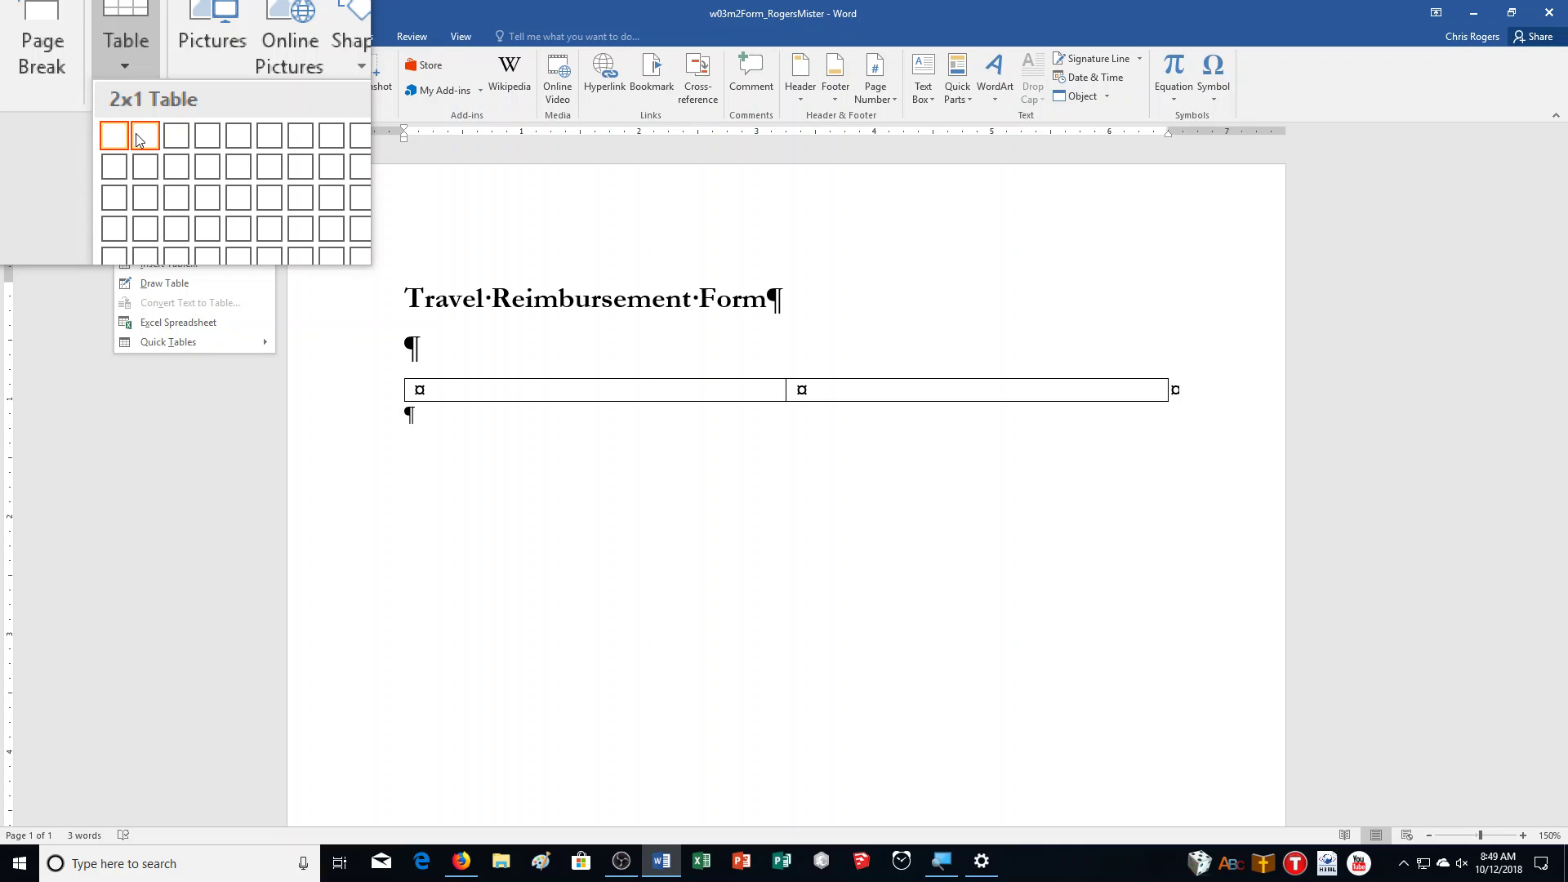
pyautogui.click(142, 184)
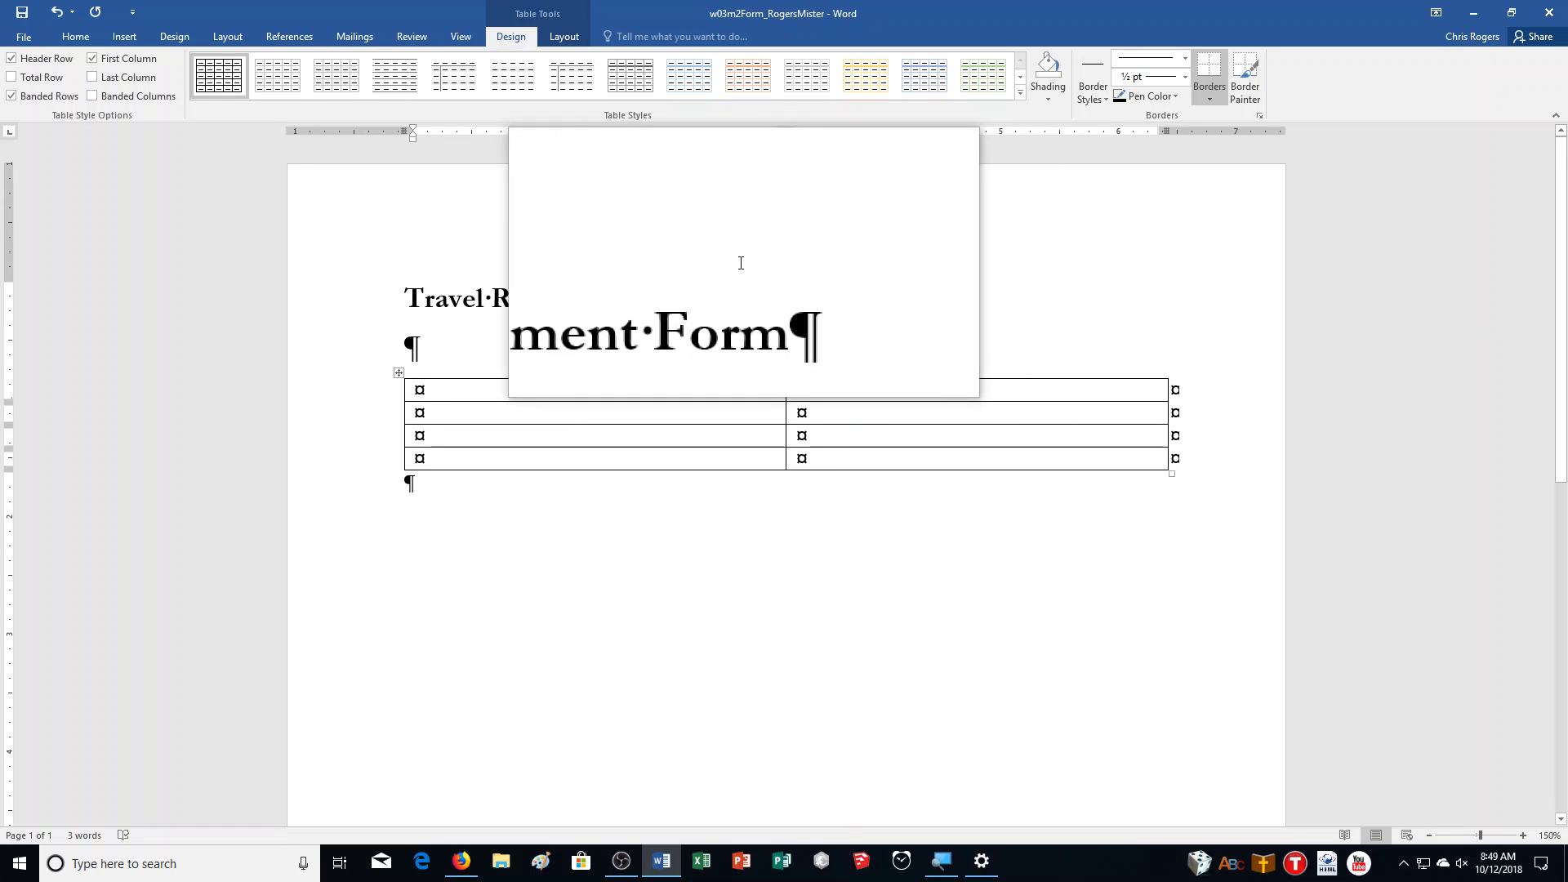
# Step: Fill the first three cells of the table's first column with "Consultant/Employee Name", "Account #" and "Job #"
pyautogui.write('Comp')
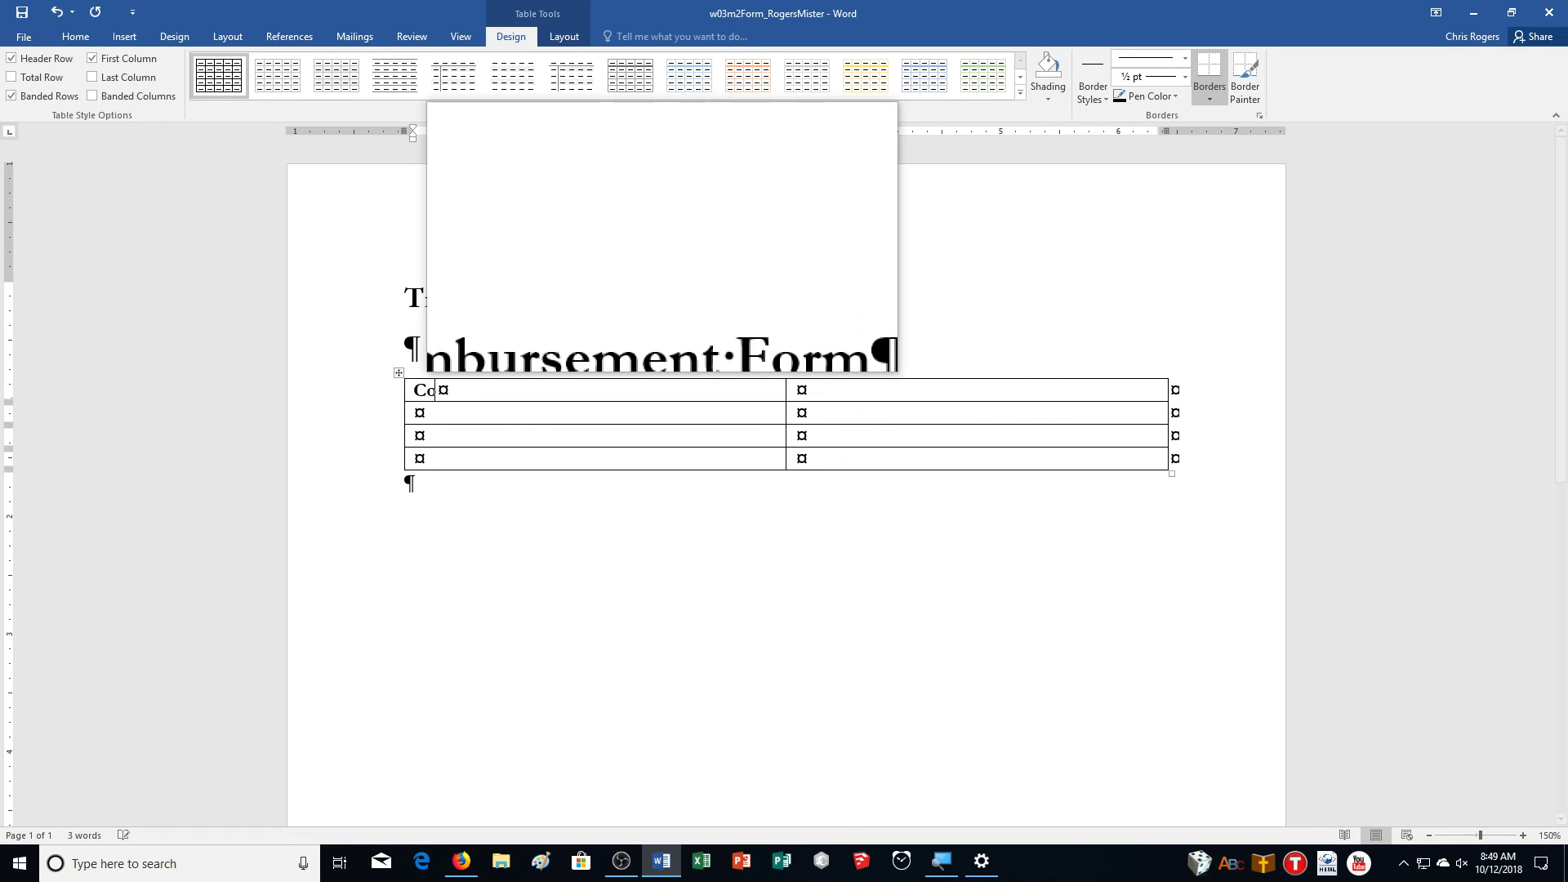
pyautogui.press('BackSpace')
pyautogui.press('BackSpace')
pyautogui.write('nsult')
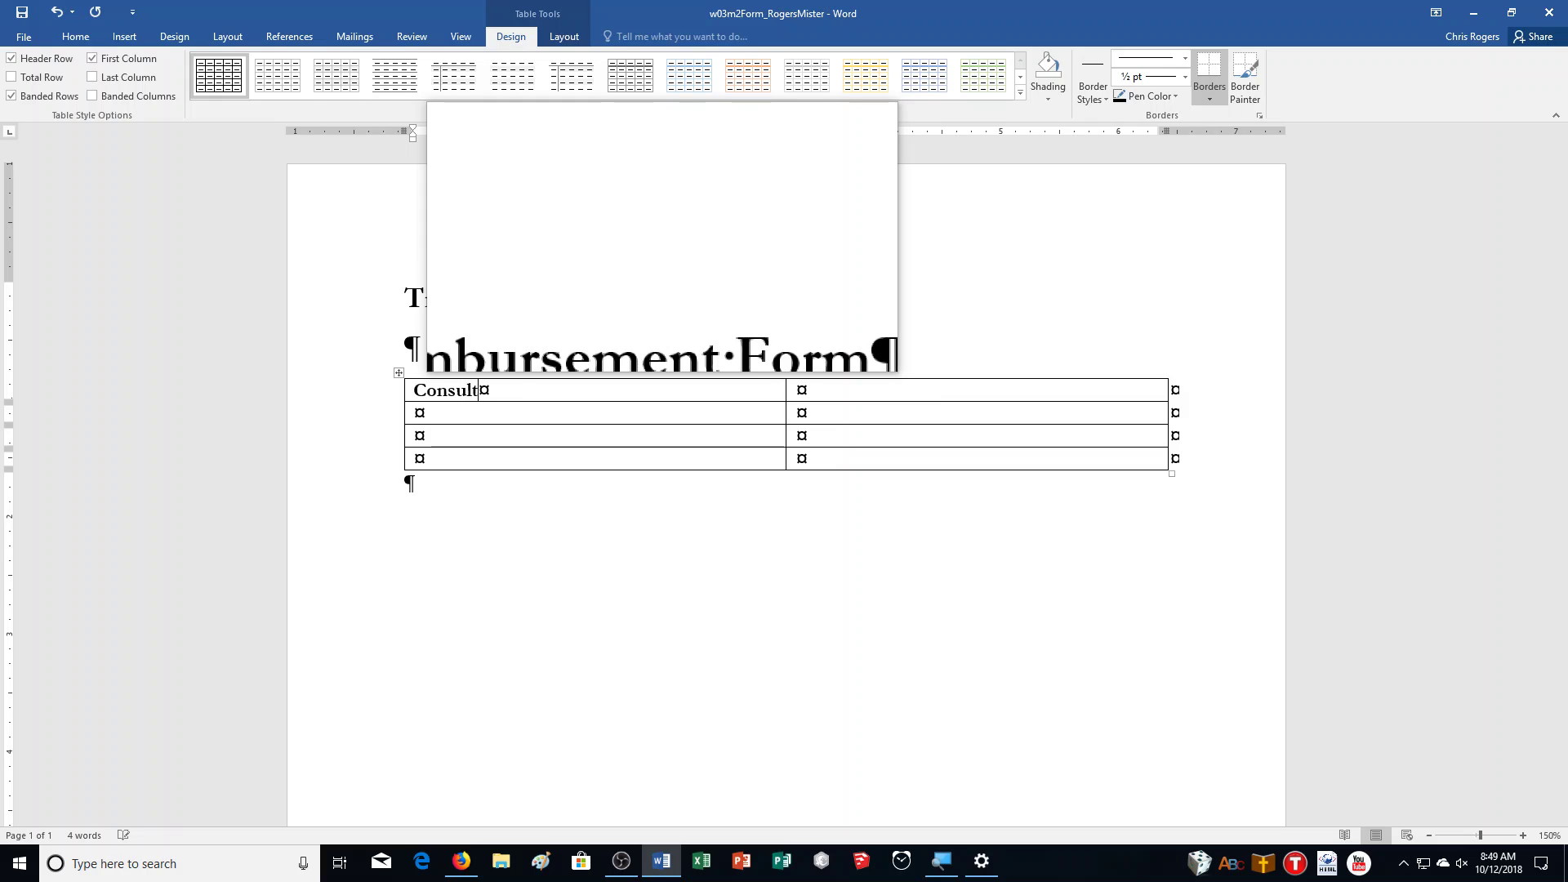
pyautogui.write('ant/Employee Name ')
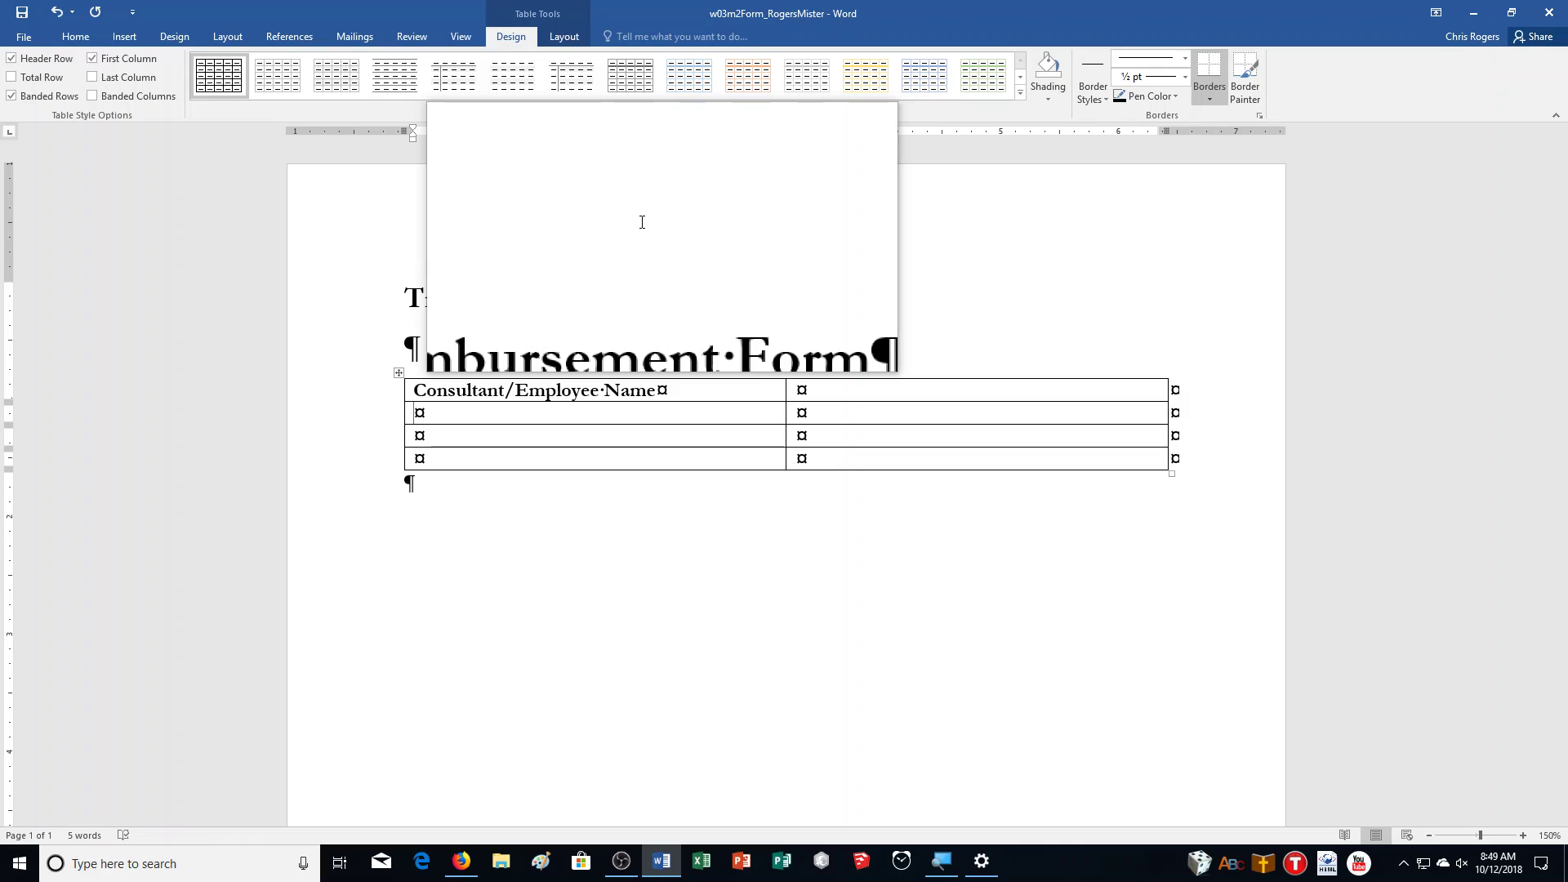
pyautogui.write('Account ')
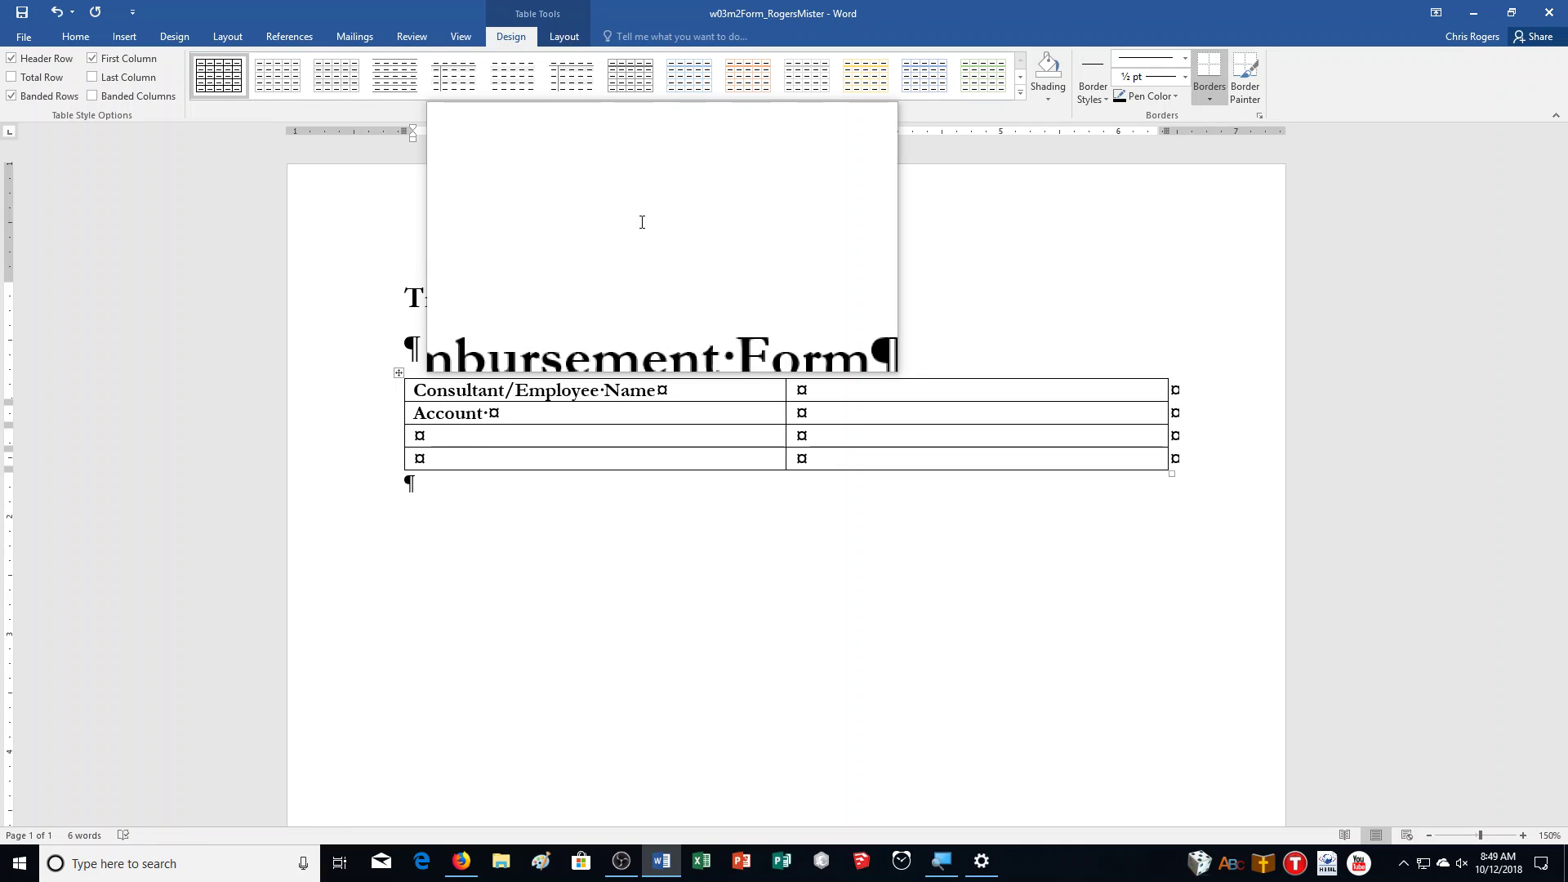
pyautogui.write('#')
pyautogui.press('Down')
pyautogui.write('Job ')
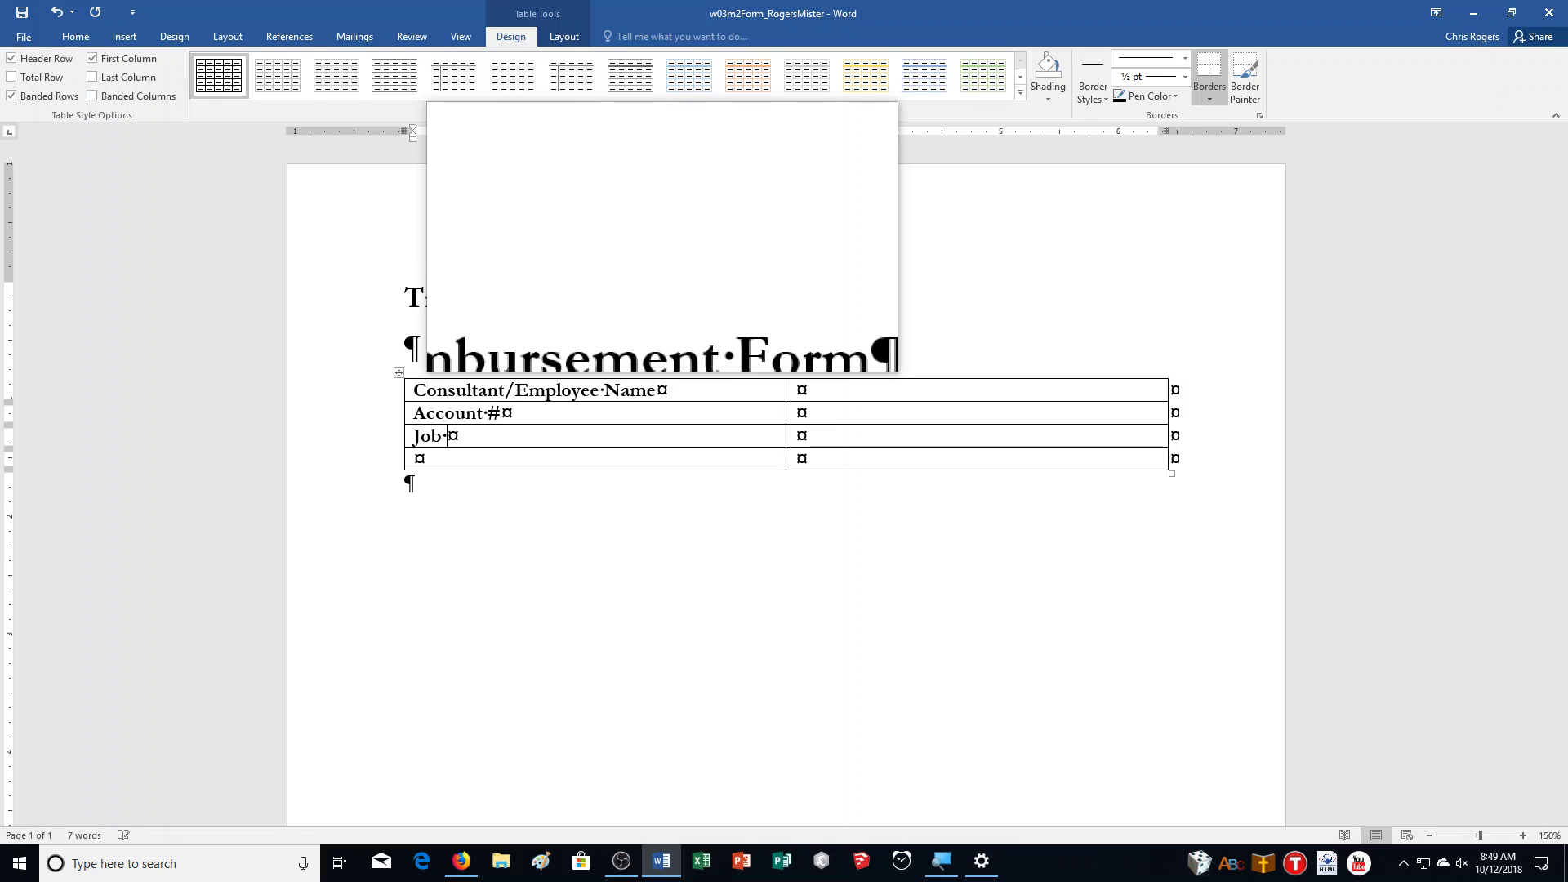
pyautogui.write('#')
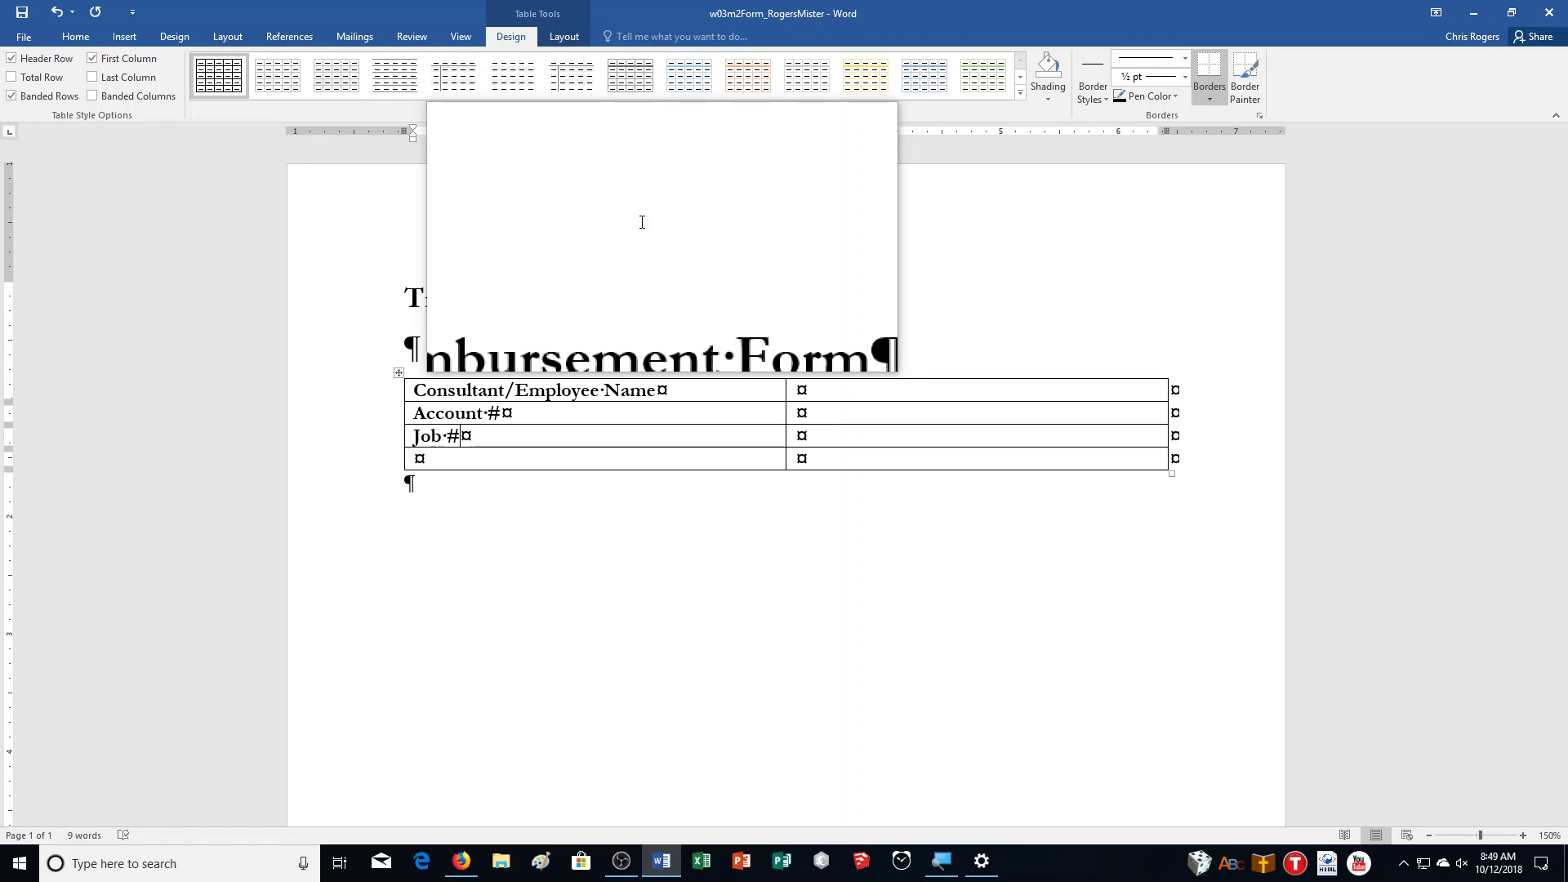
# Step: Delete the empty fourth row of the table
pyautogui.click(510, 455)
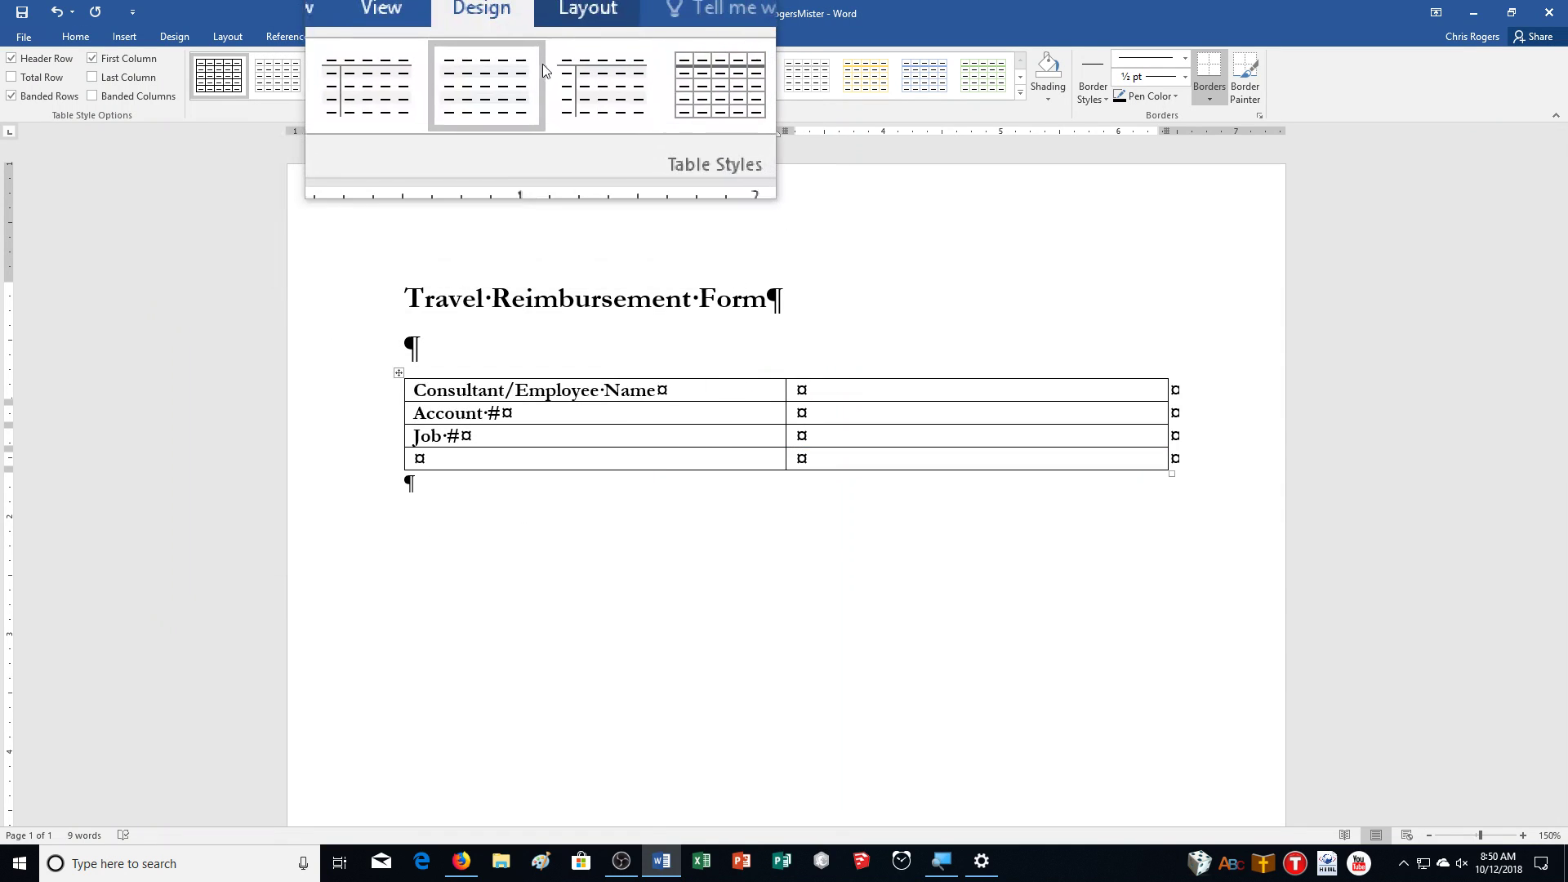
pyautogui.click(554, 41)
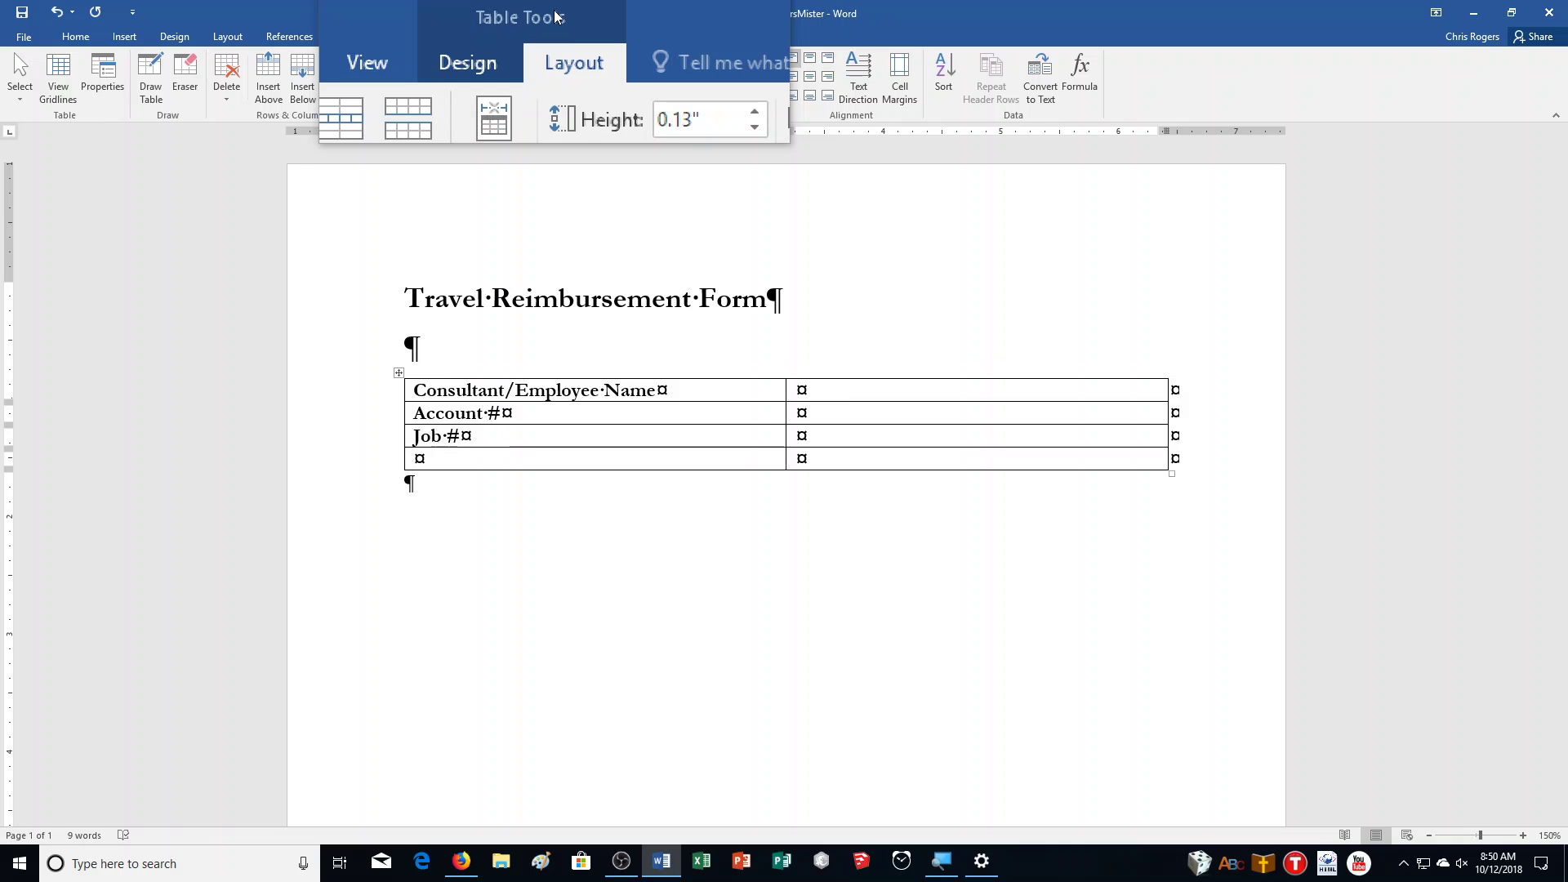
pyautogui.click(236, 69)
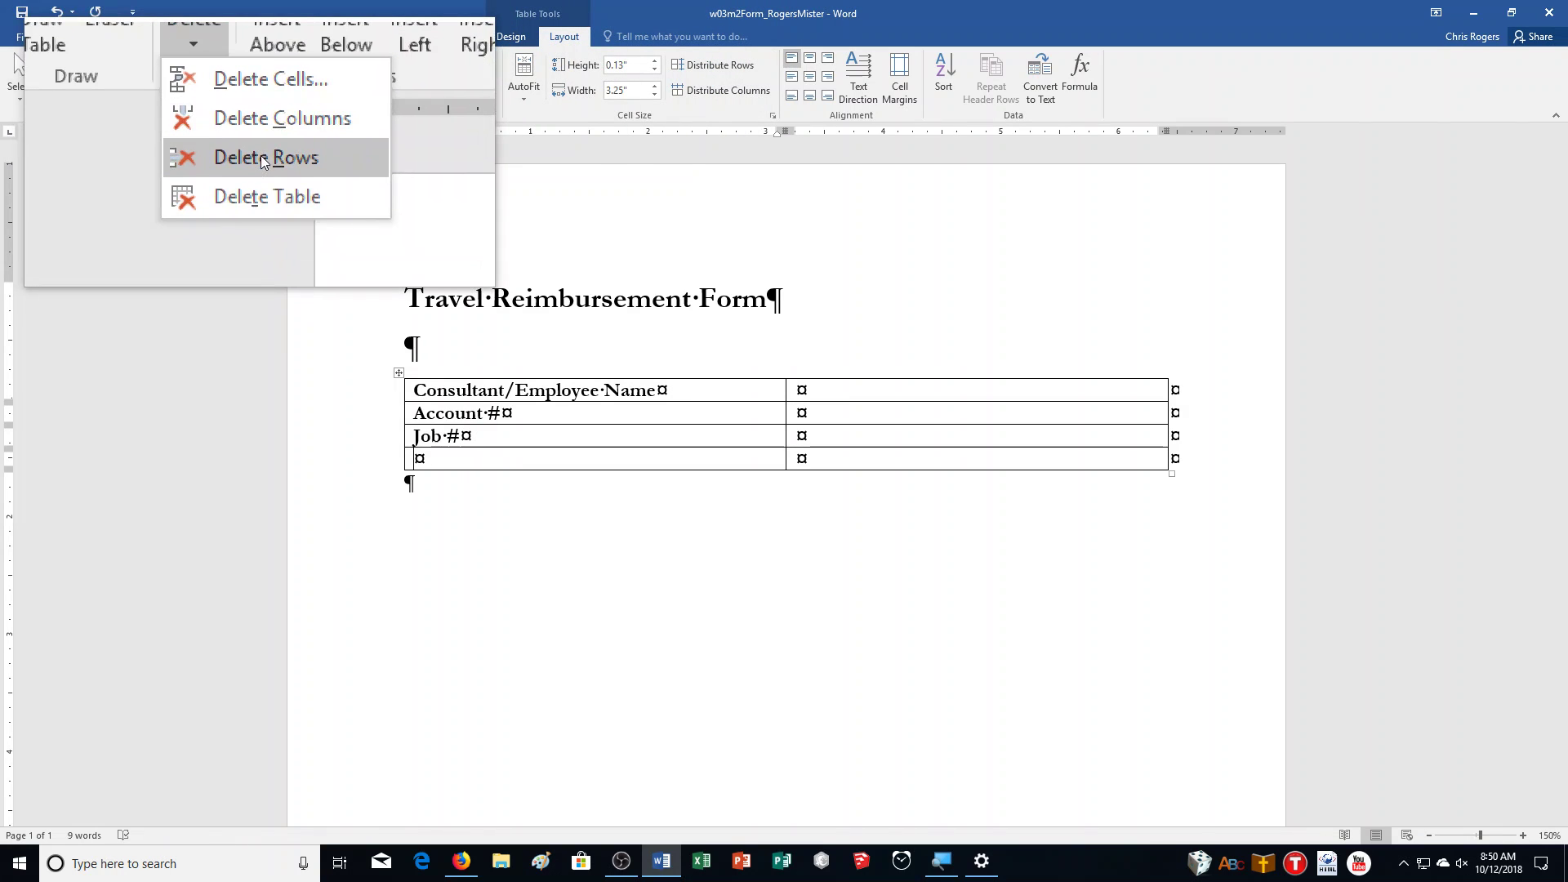
pyautogui.click(261, 157)
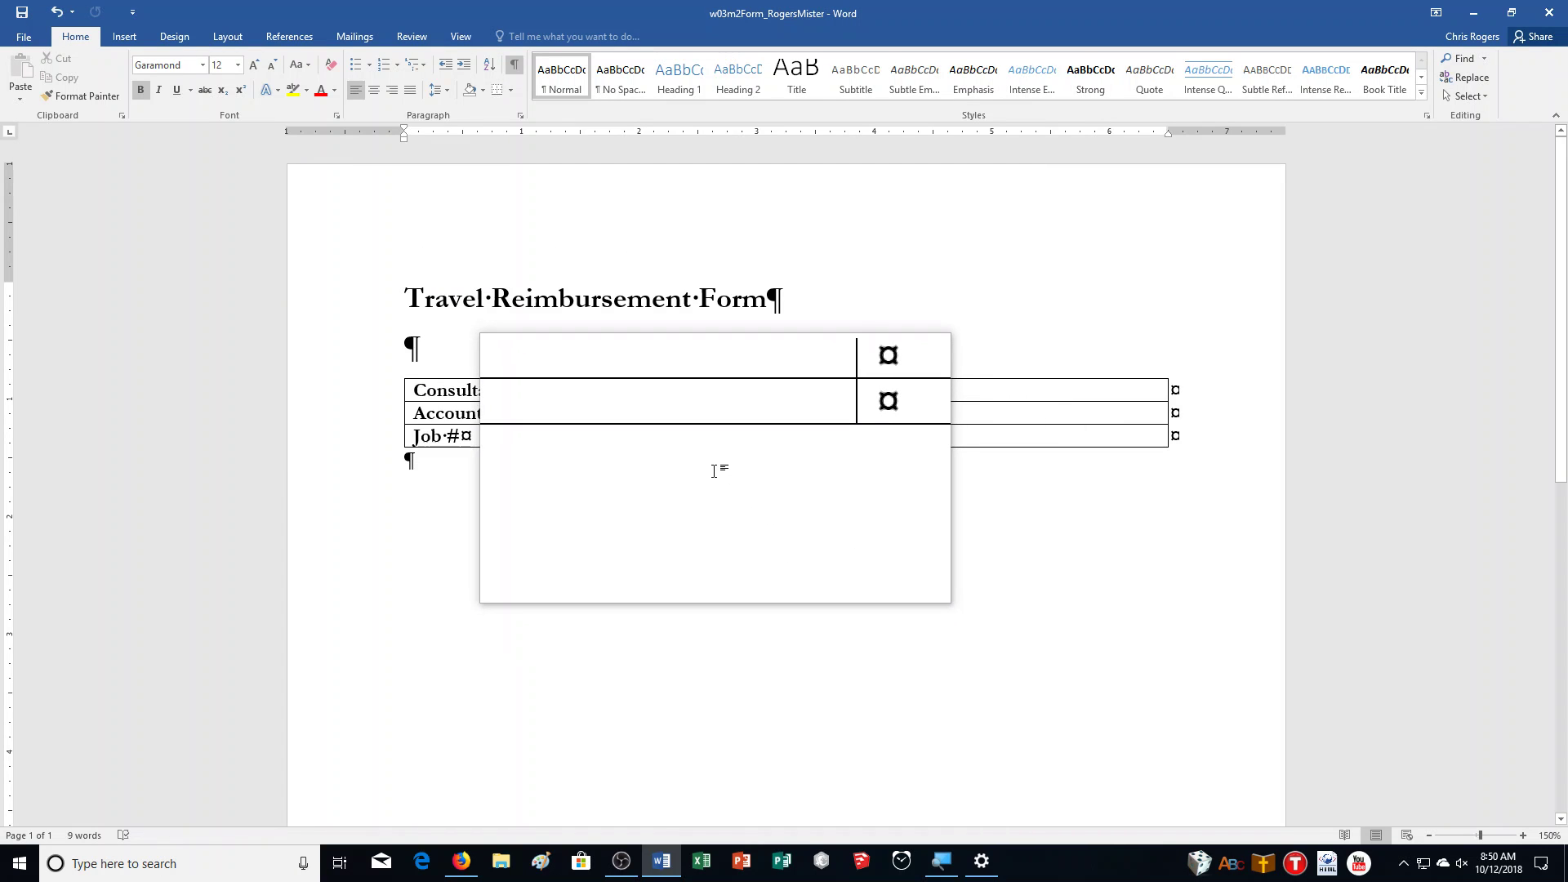
# Step: Change the page orientation to landscape
pyautogui.click(223, 39)
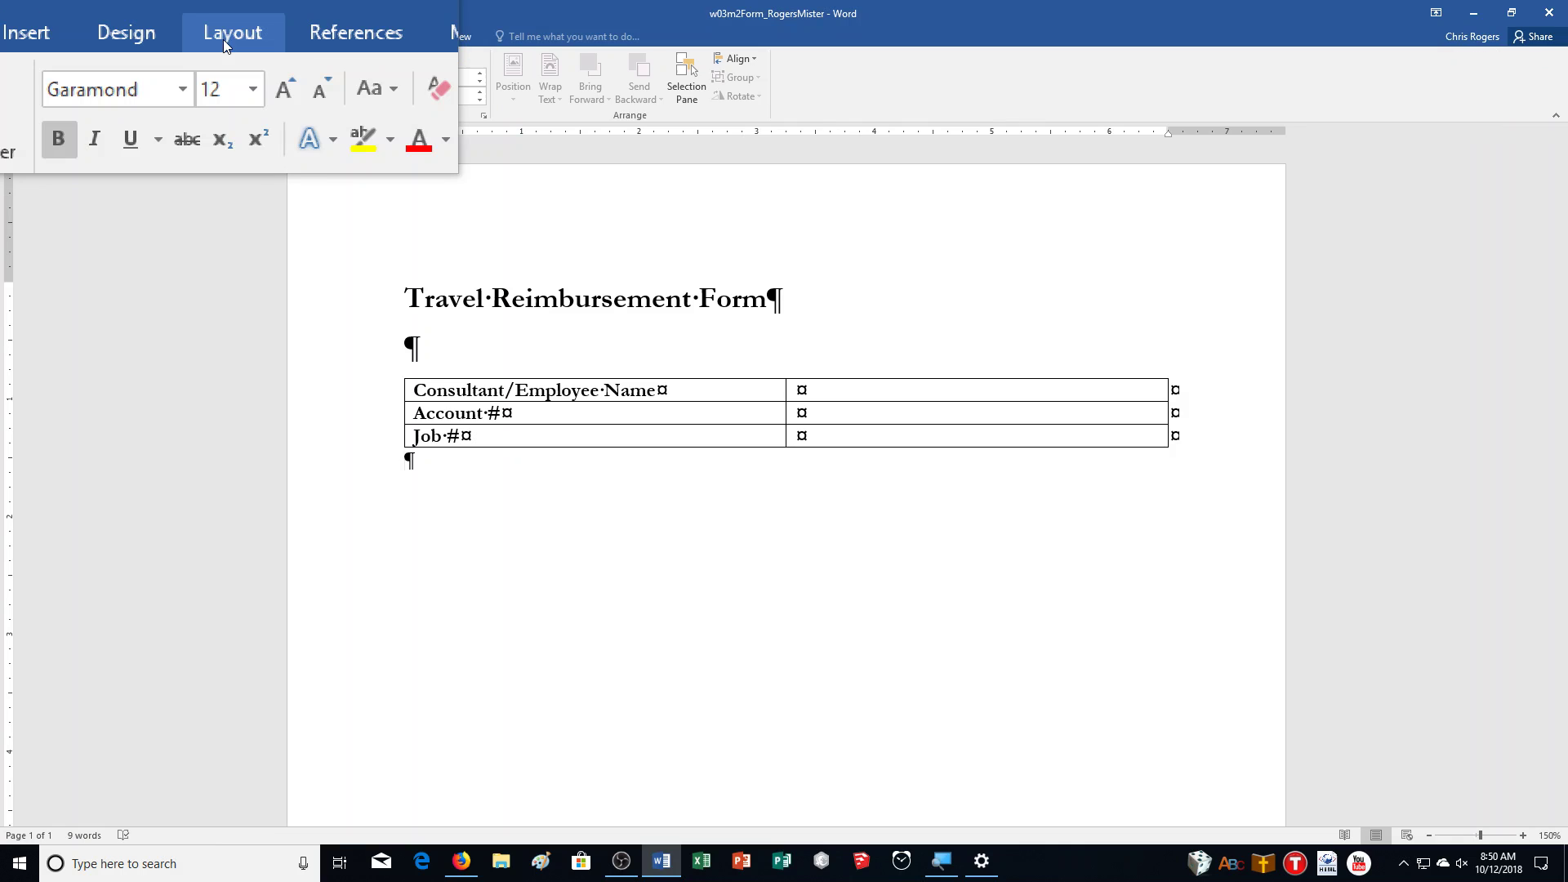
pyautogui.click(75, 75)
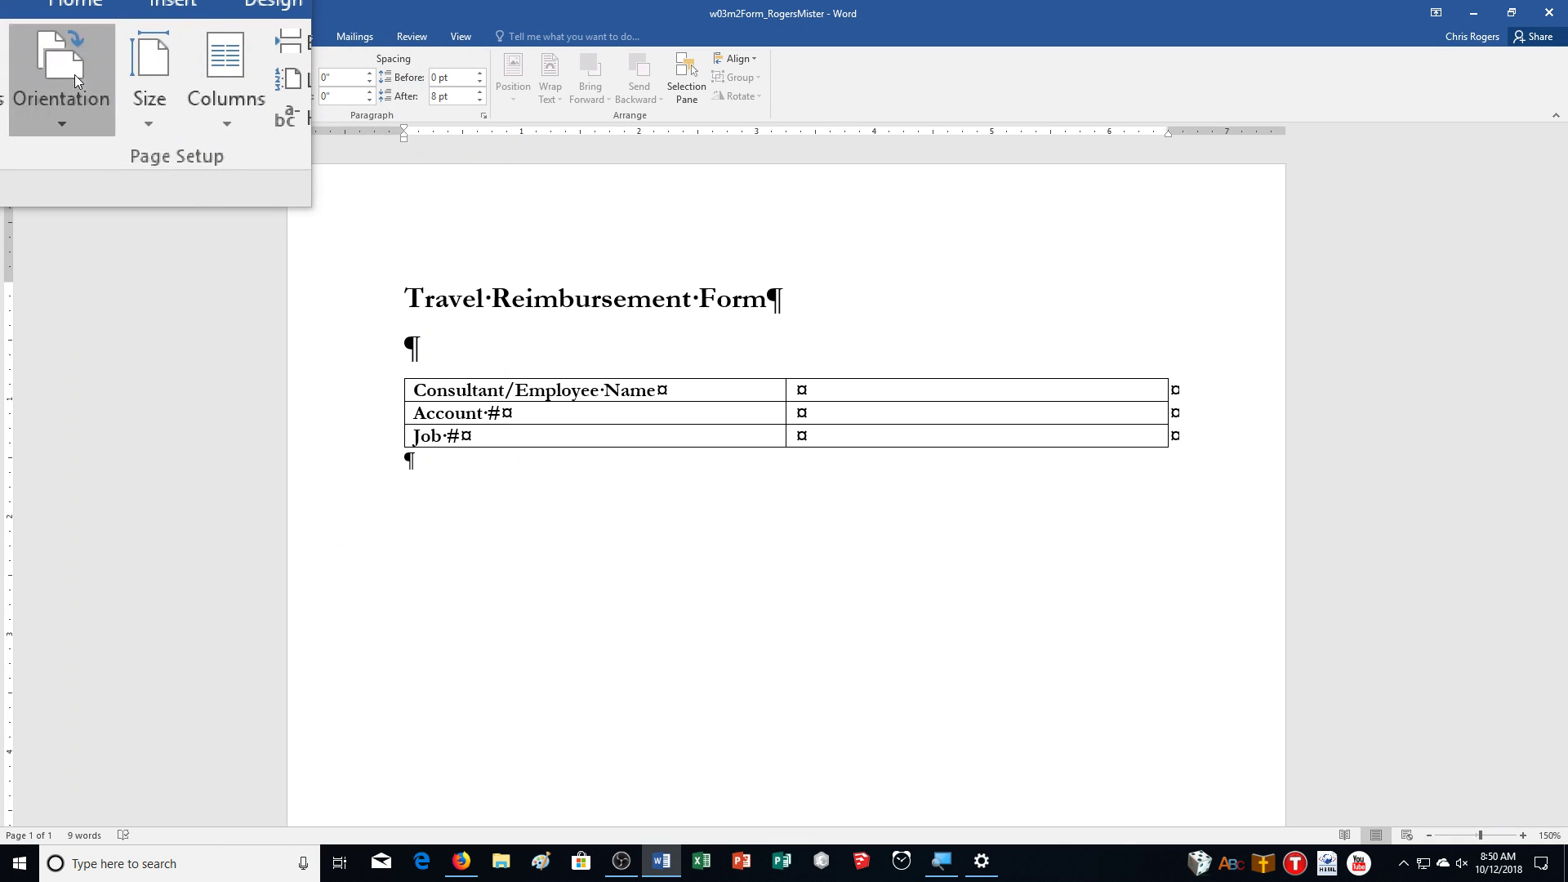
pyautogui.click(80, 156)
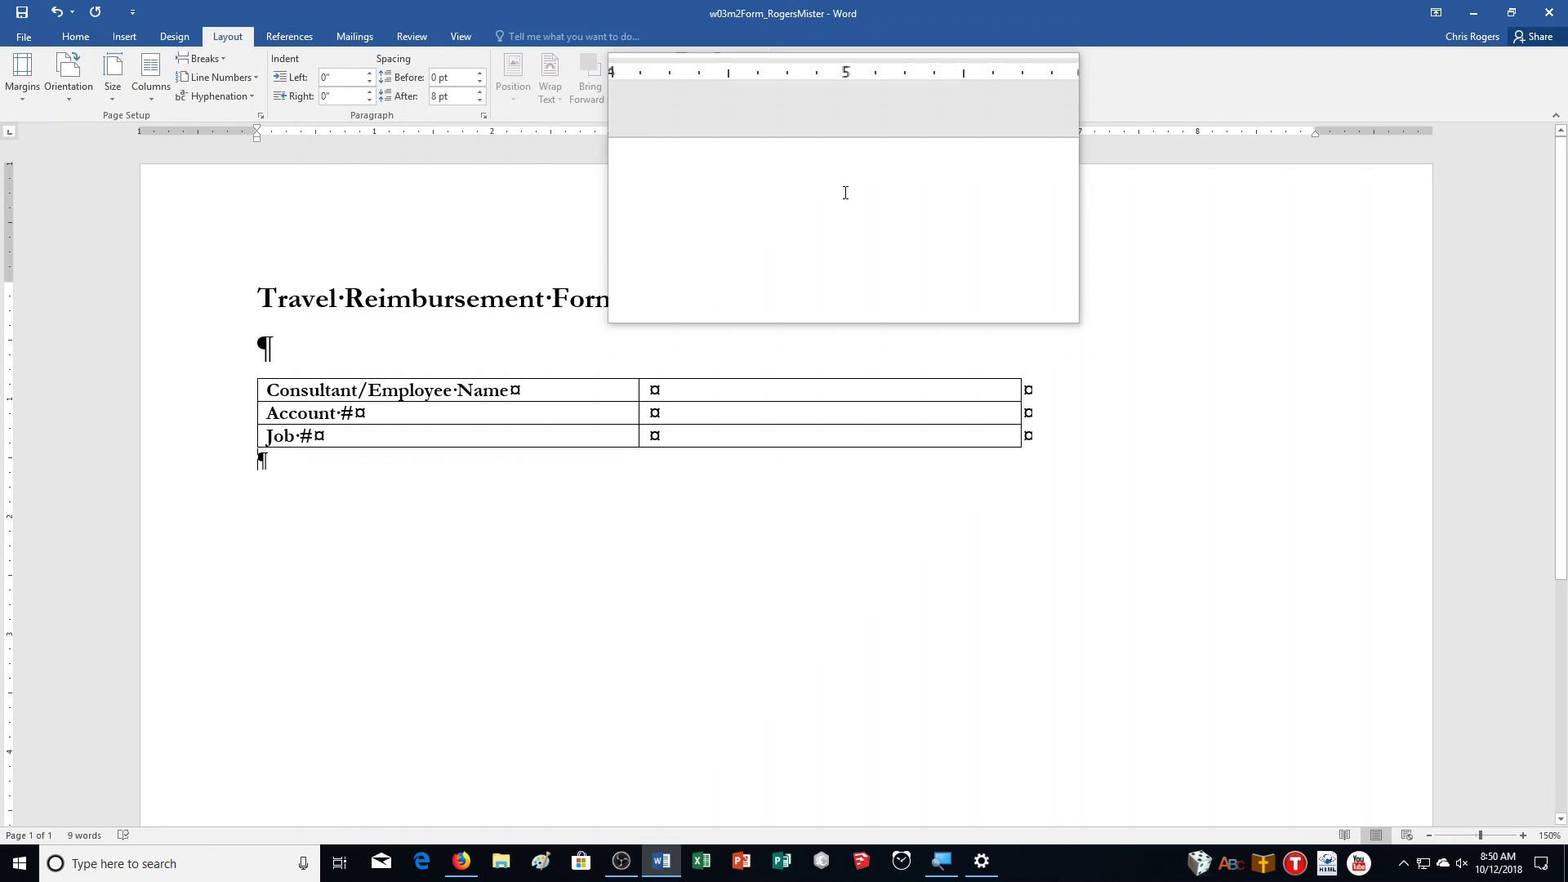
# Step: Set the width of the table's first column to 2.7 inches
pyautogui.click(346, 391)
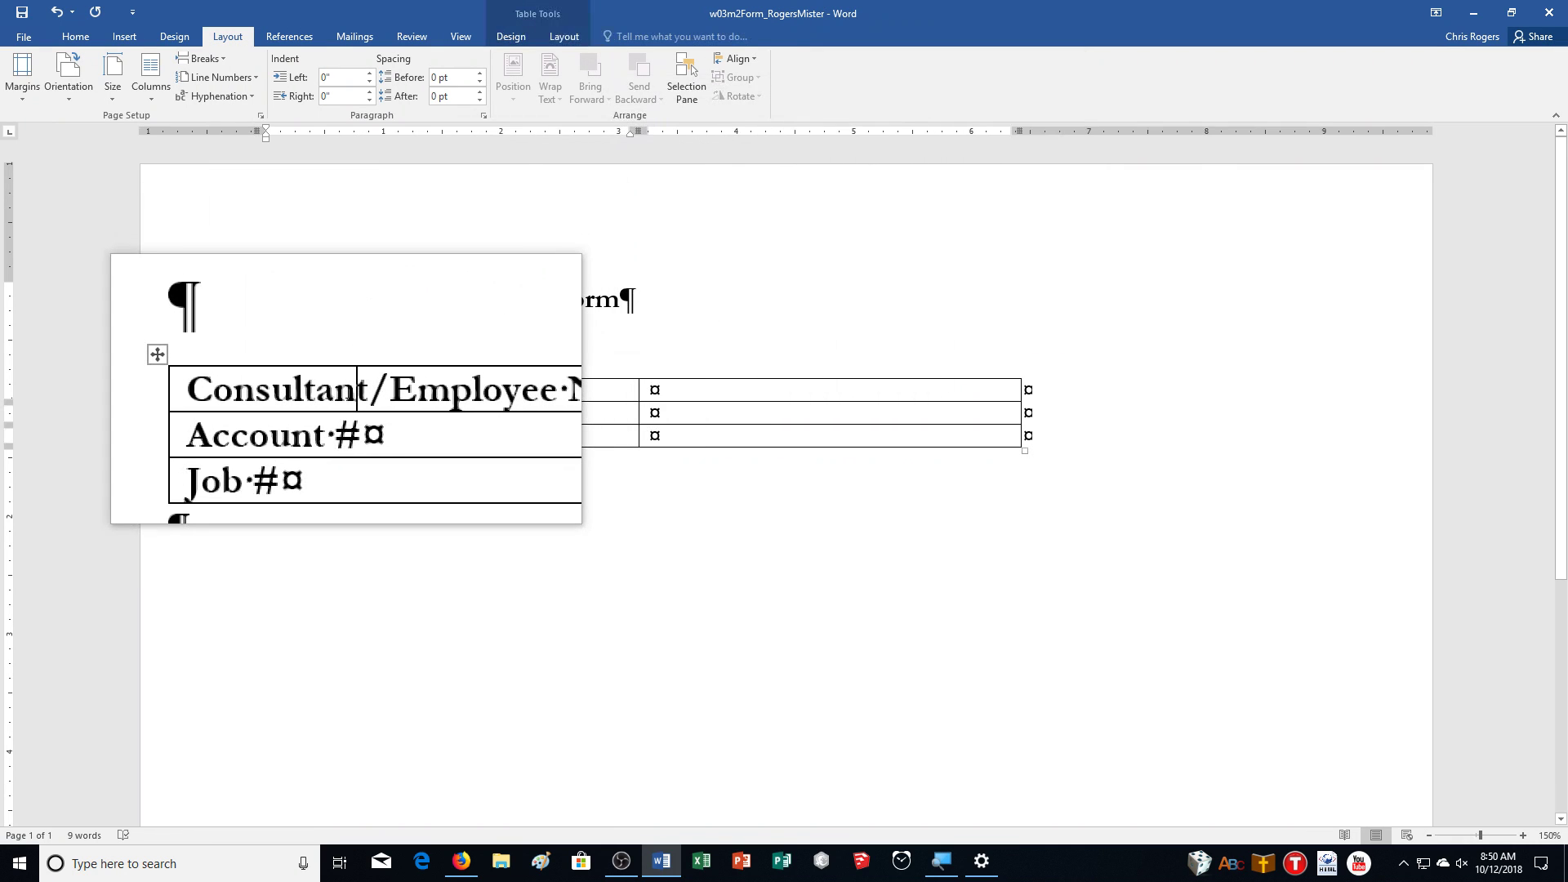
pyautogui.click(292, 377)
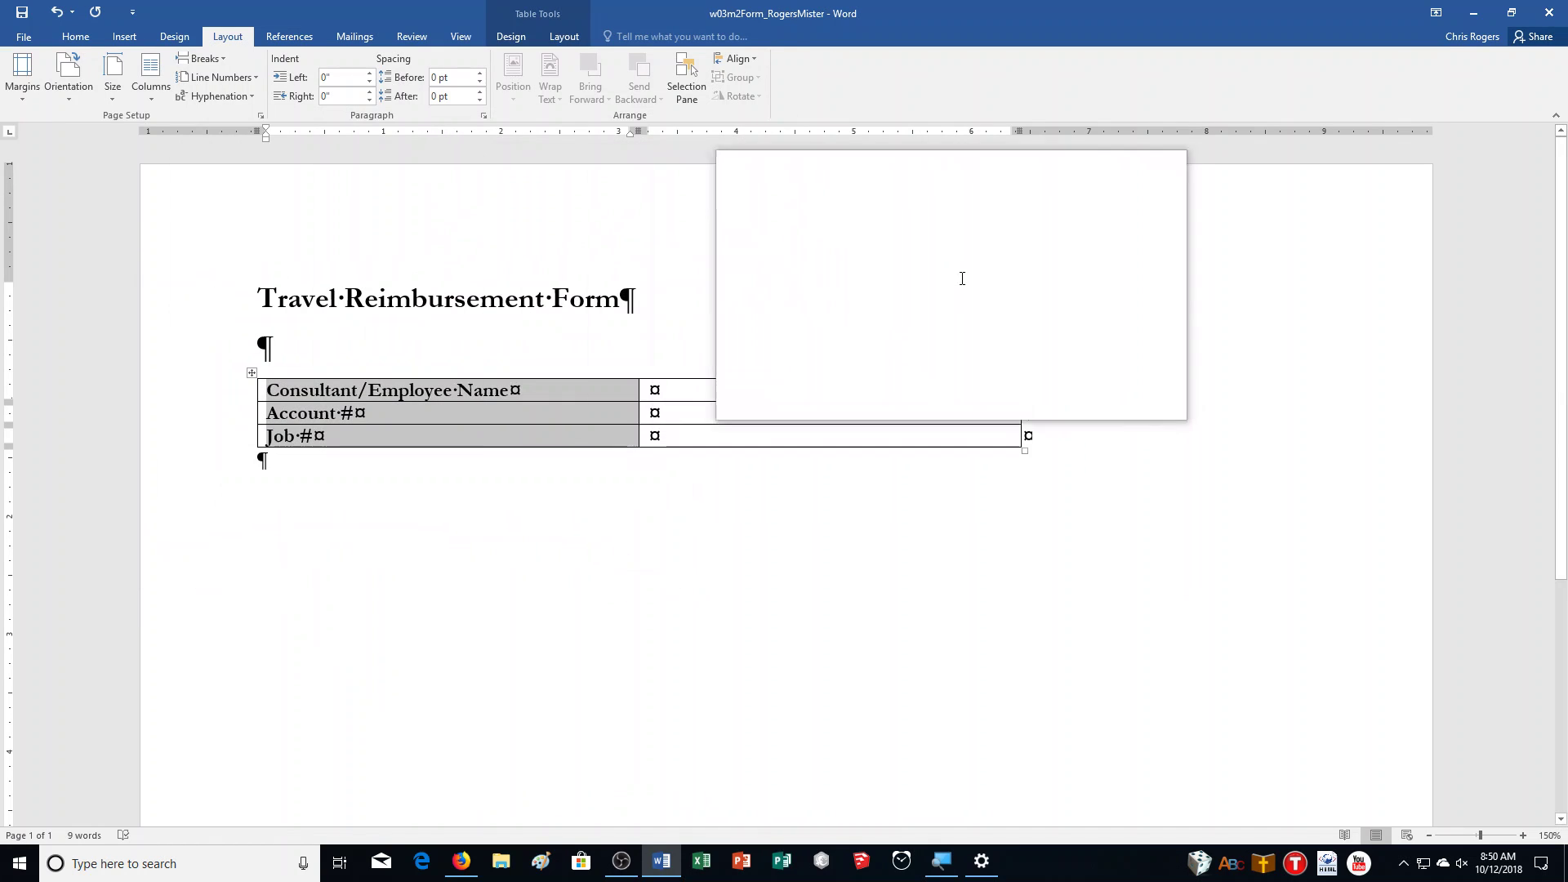
pyautogui.click(563, 37)
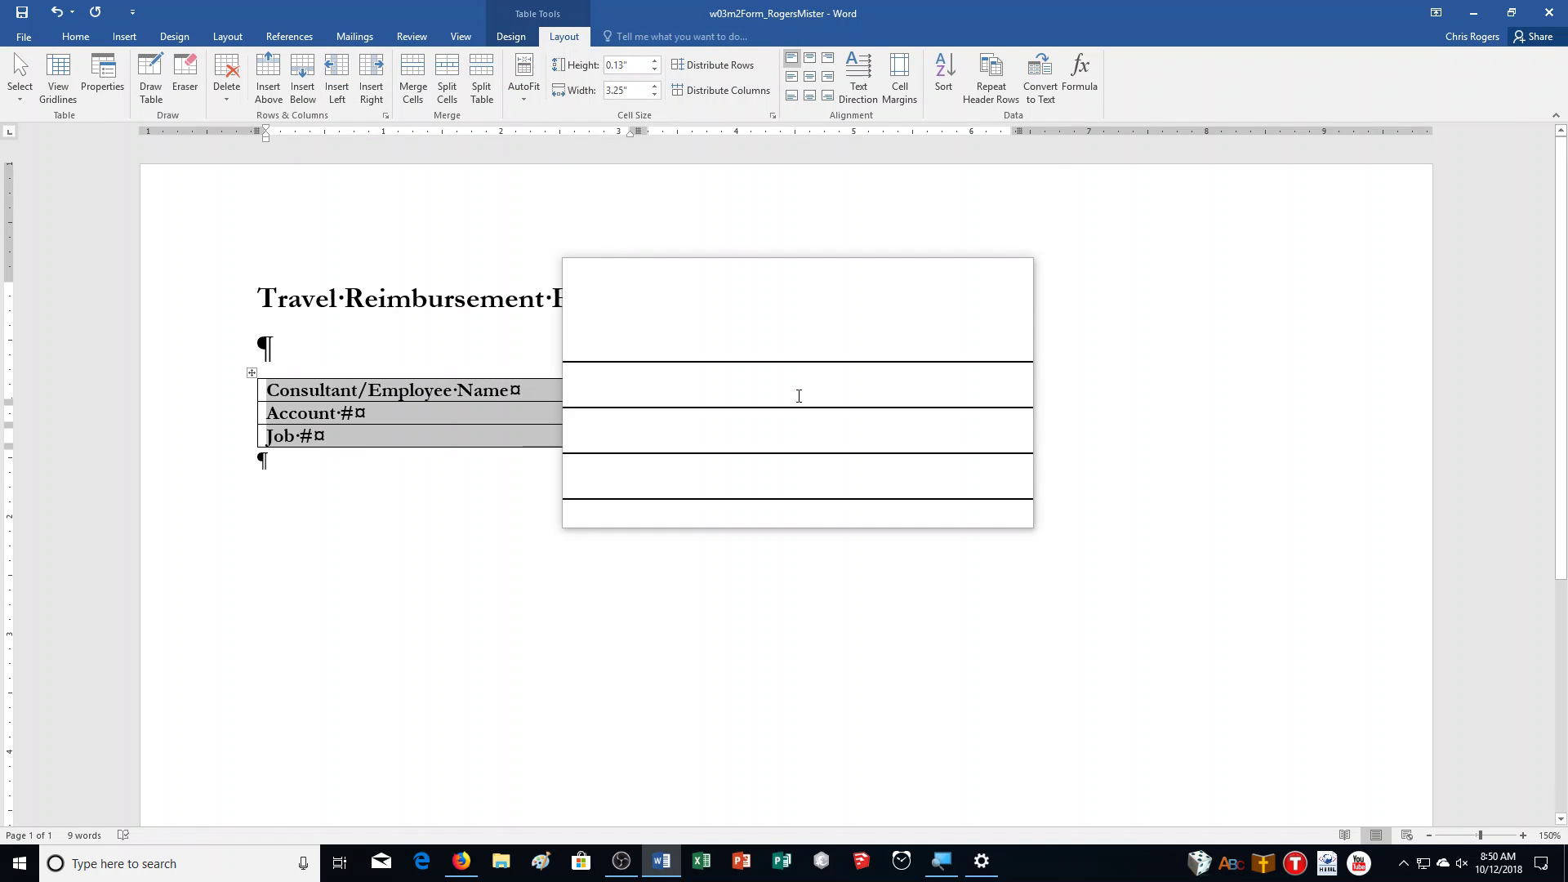
pyautogui.click(625, 92)
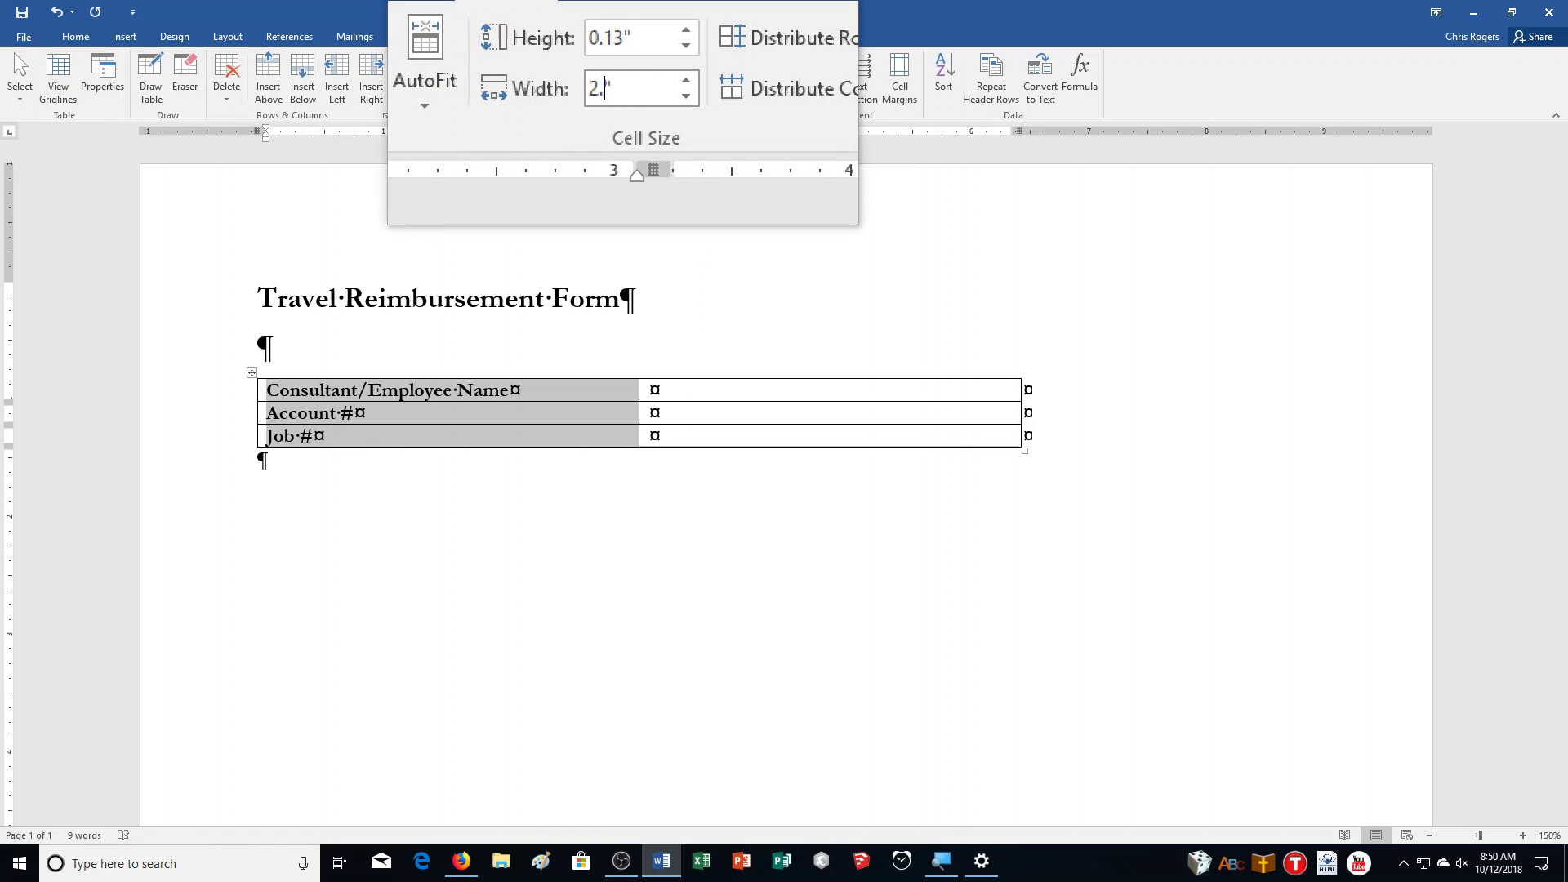
pyautogui.write('2.7')
pyautogui.press('Return')
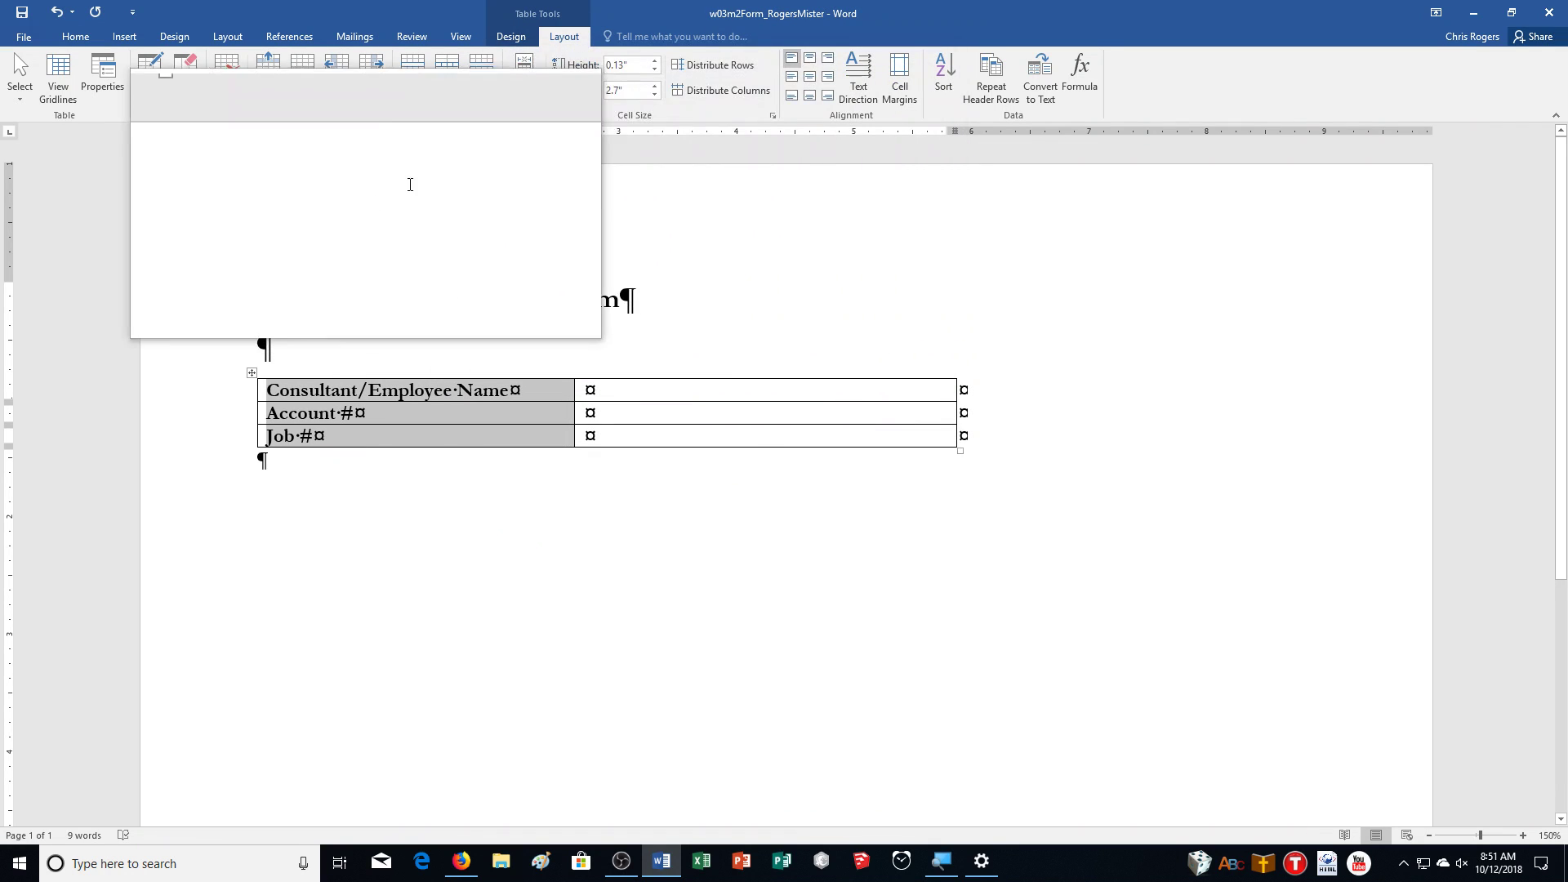
# Step: Set the height of all three table rows to 0.5 inches
pyautogui.click(622, 69)
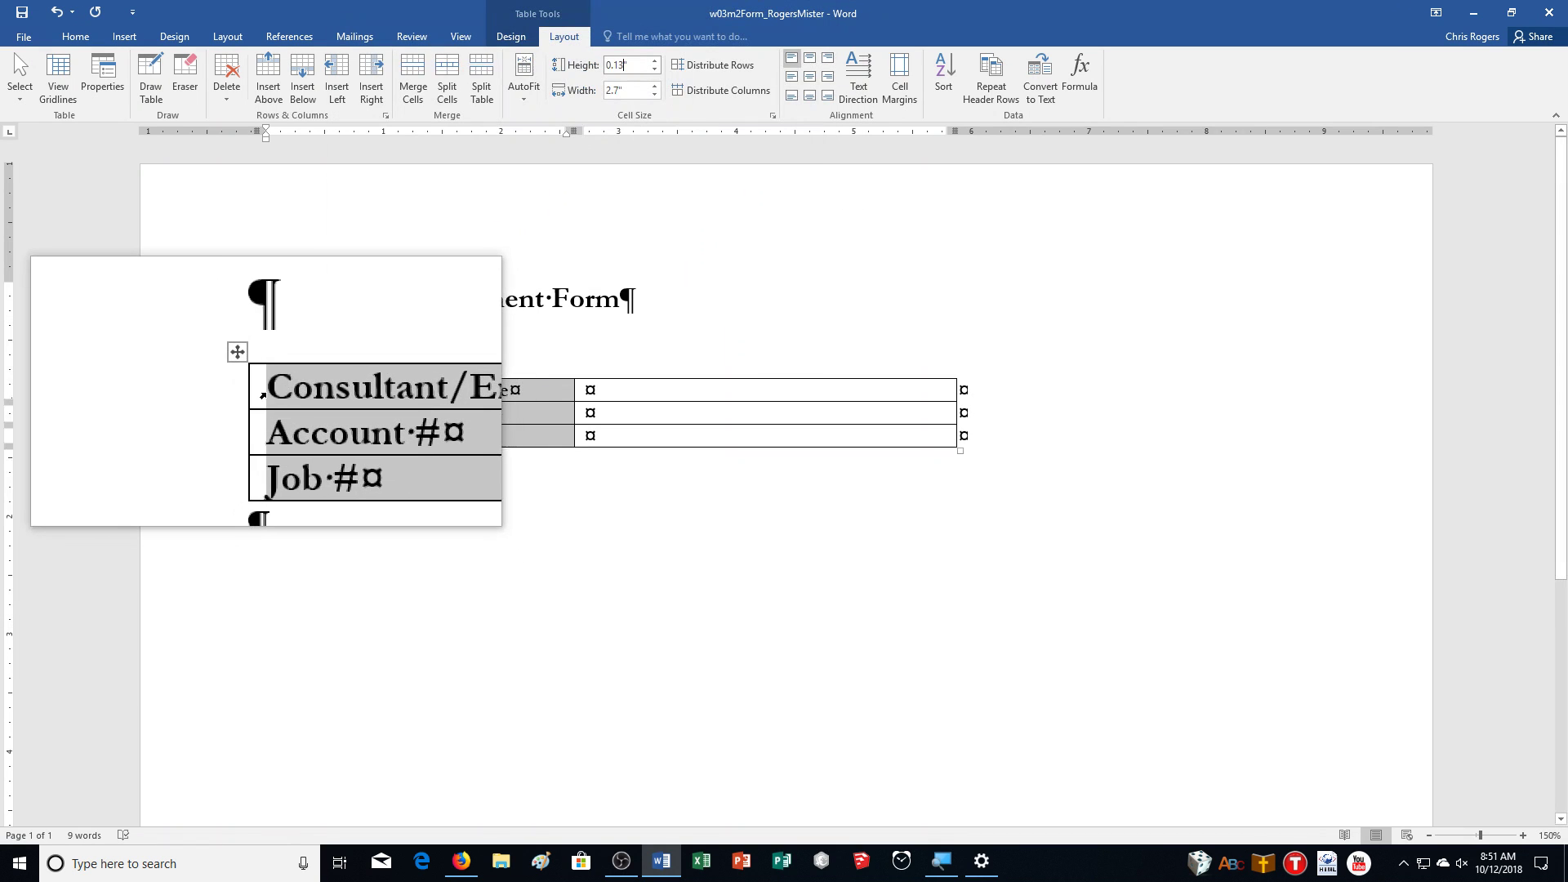
pyautogui.moveTo(261, 389); pyautogui.dragTo(610, 433)
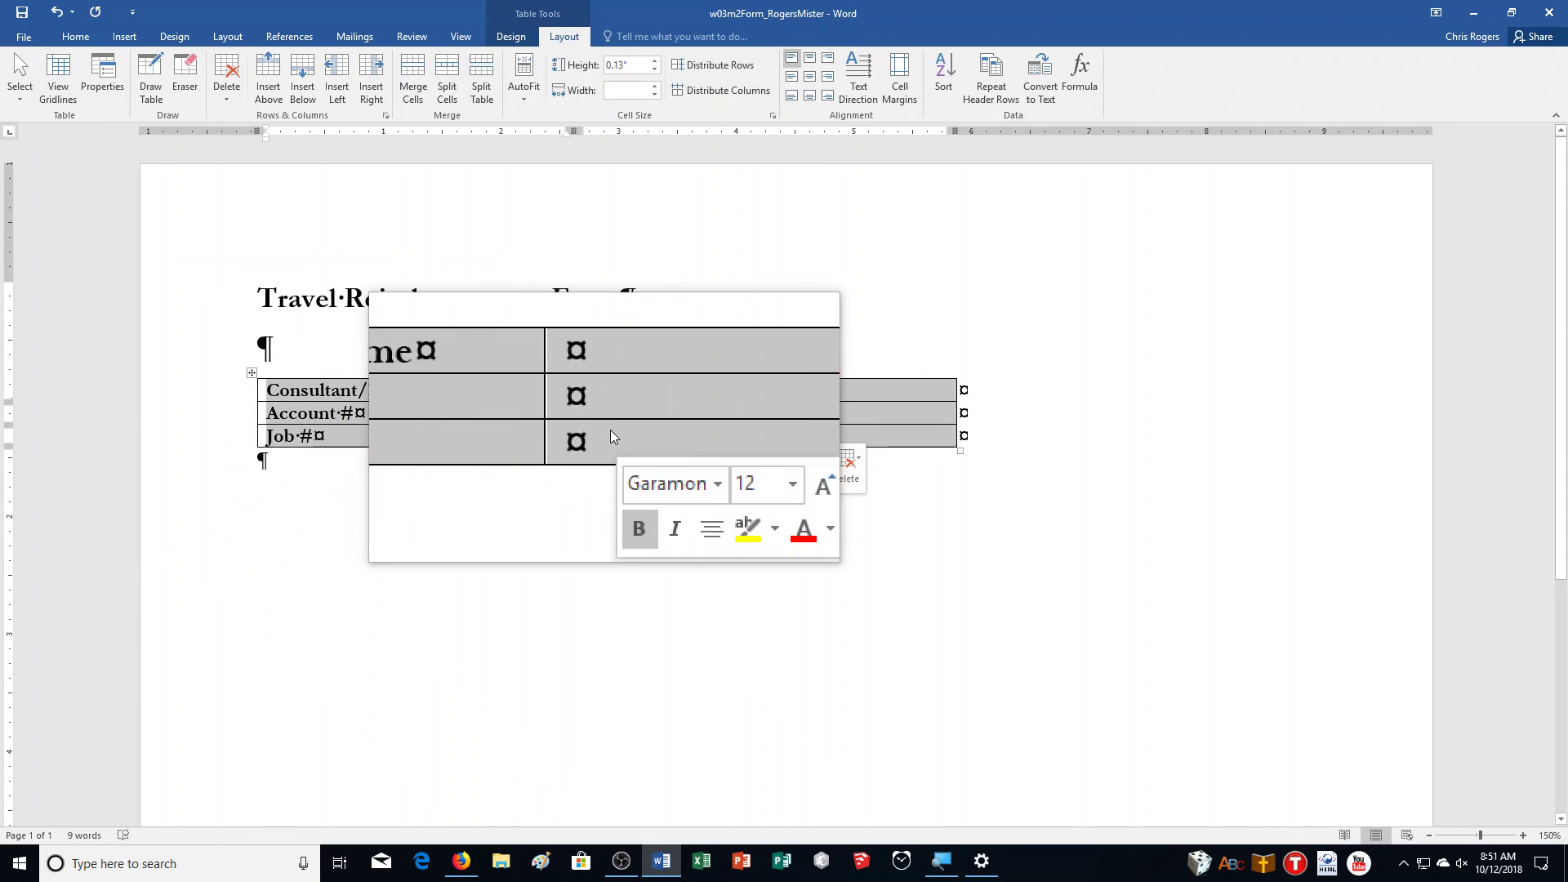
pyautogui.click(621, 67)
pyautogui.click(625, 66)
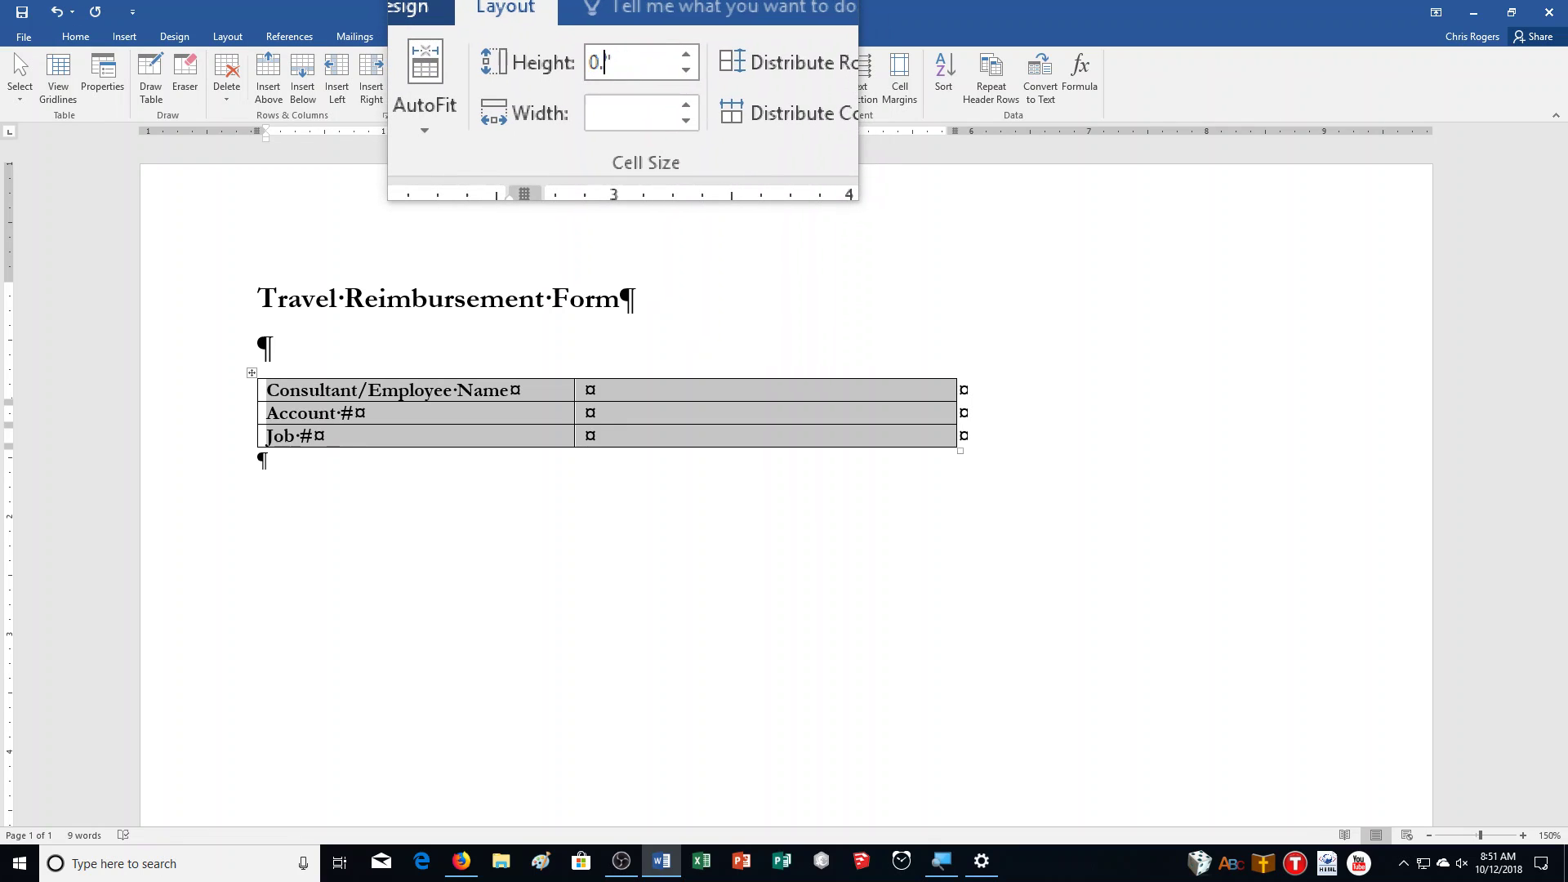
pyautogui.press('Return')
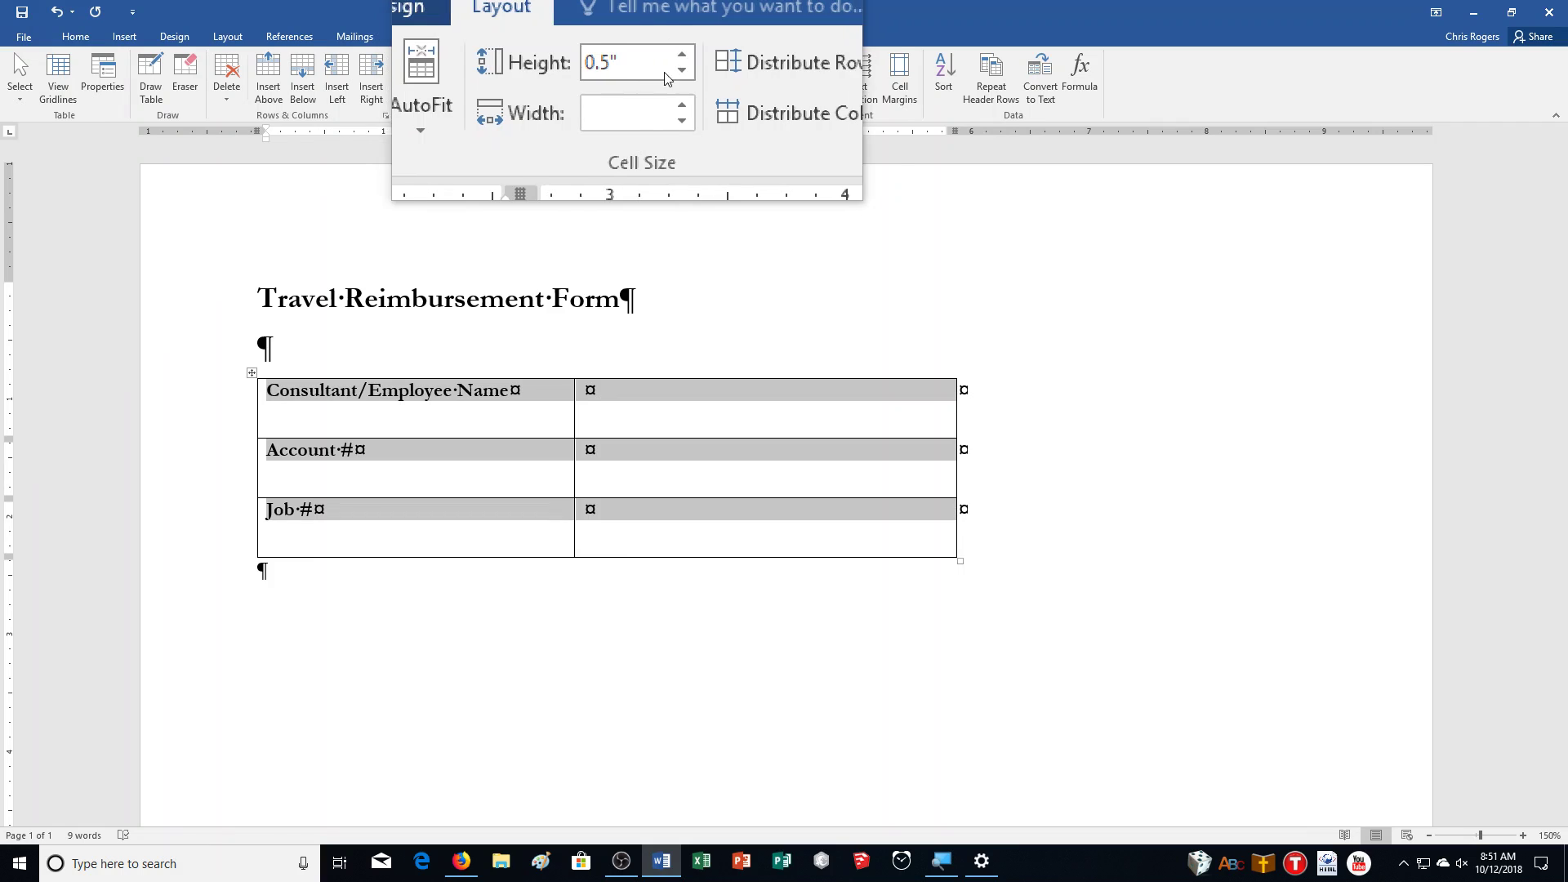
# Step: Enlarge the text in the table's first column to 14 points and align it center left within the cells
pyautogui.click(272, 407)
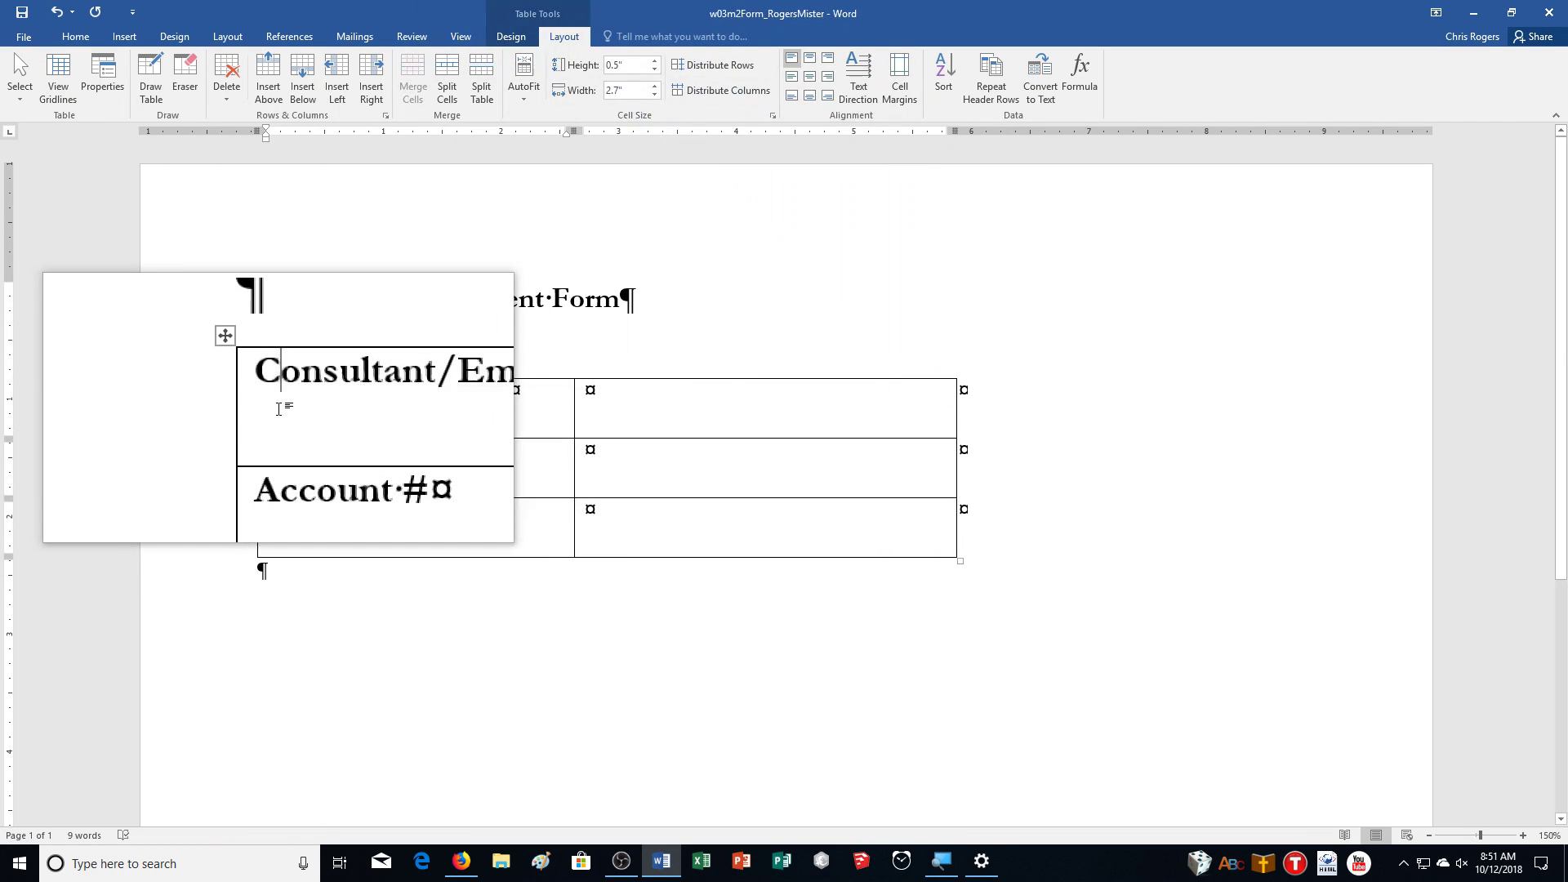
pyautogui.moveTo(256, 386); pyautogui.dragTo(259, 523)
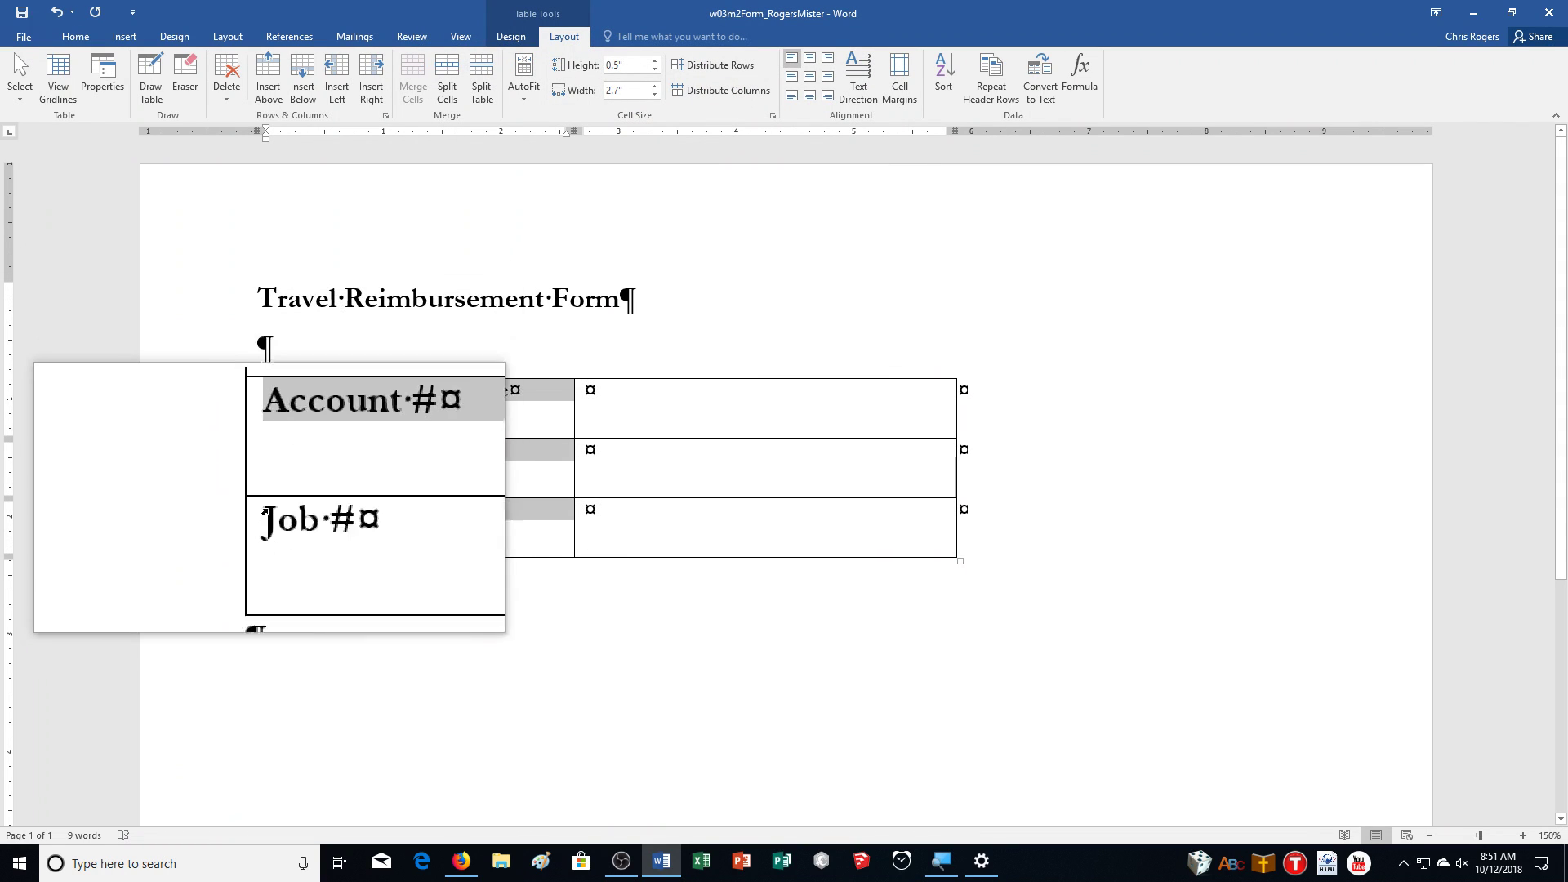
pyautogui.click(124, 36)
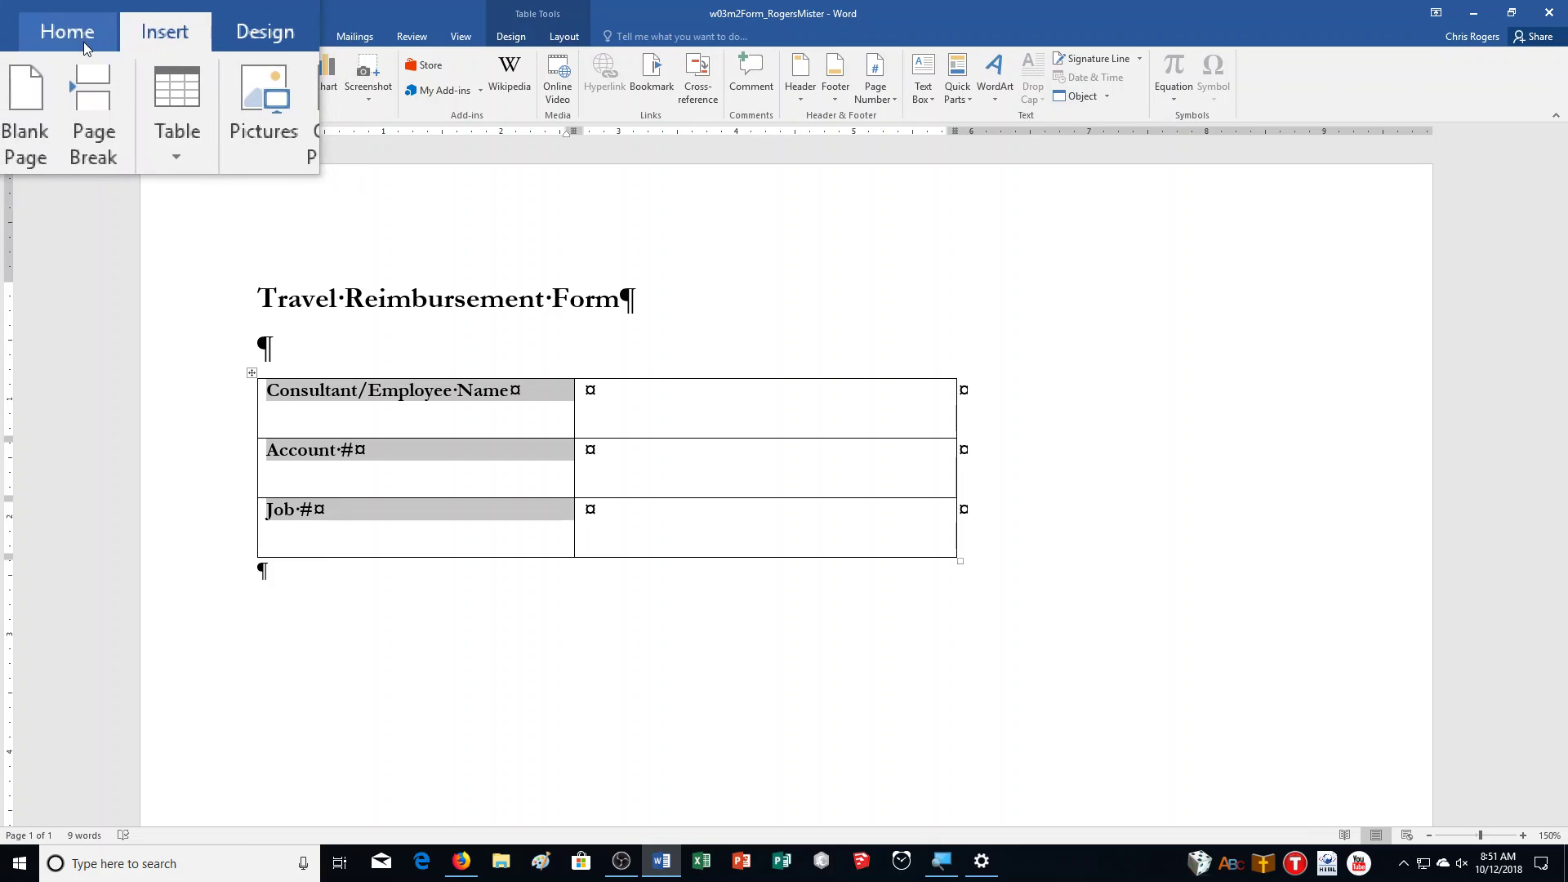
pyautogui.click(75, 37)
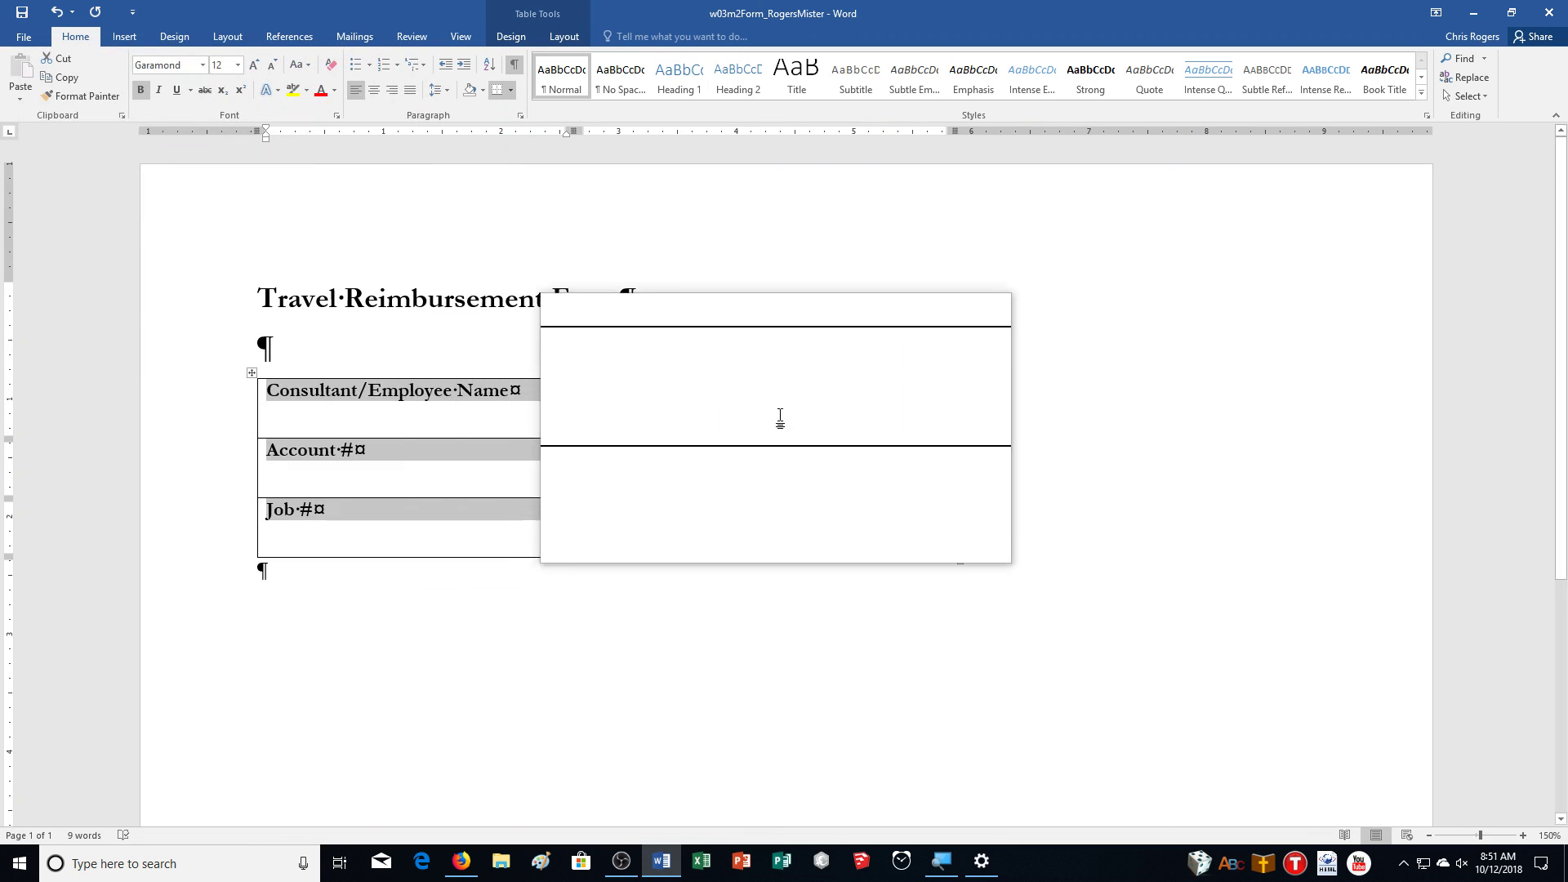
pyautogui.click(780, 413)
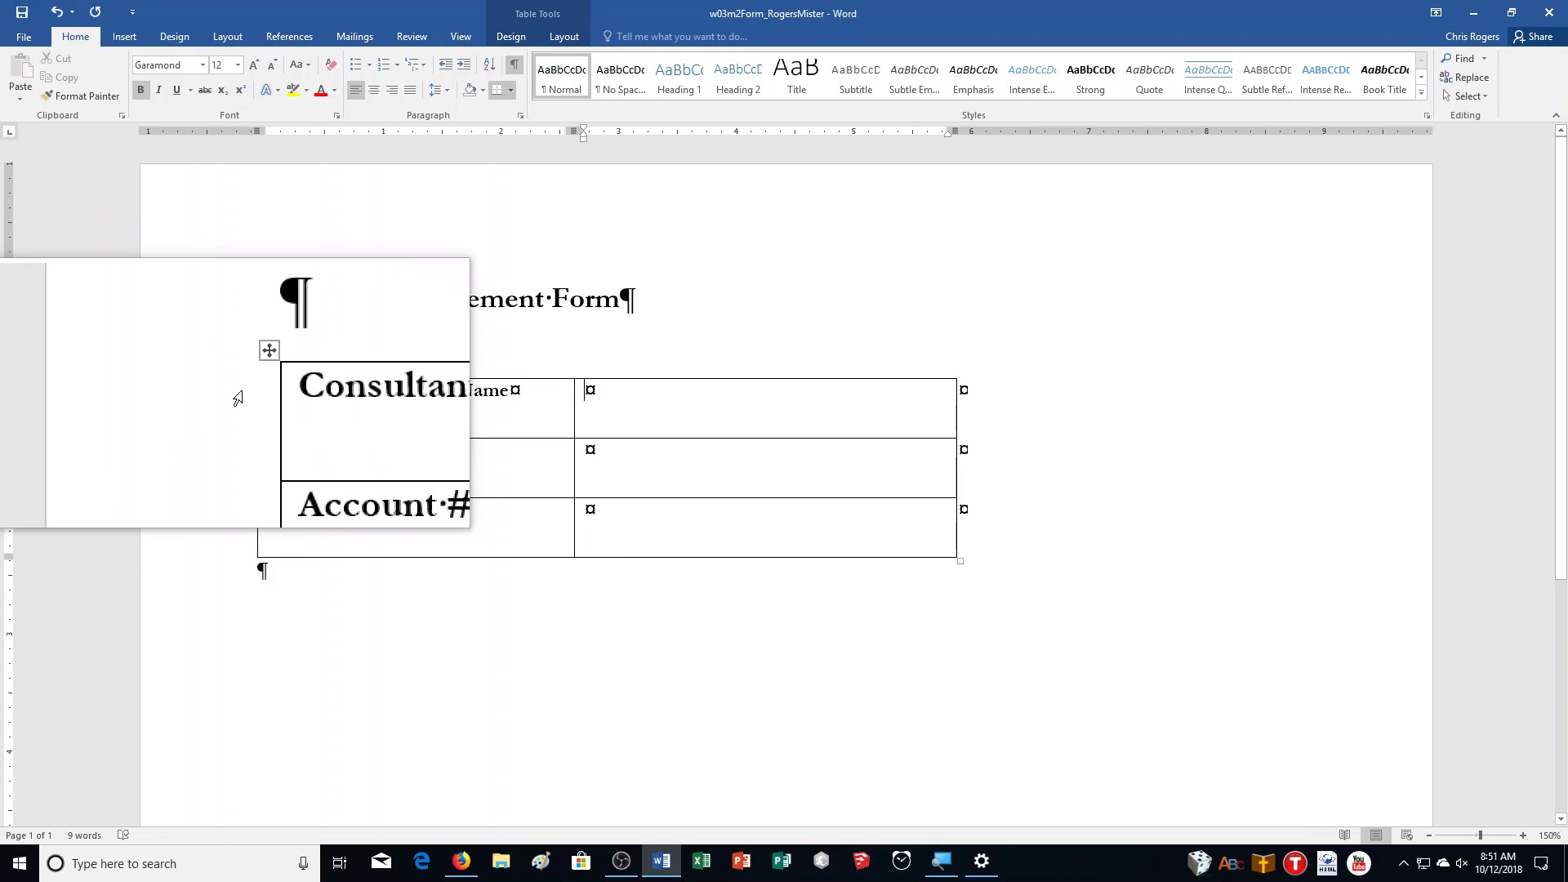
pyautogui.moveTo(262, 384); pyautogui.dragTo(262, 510)
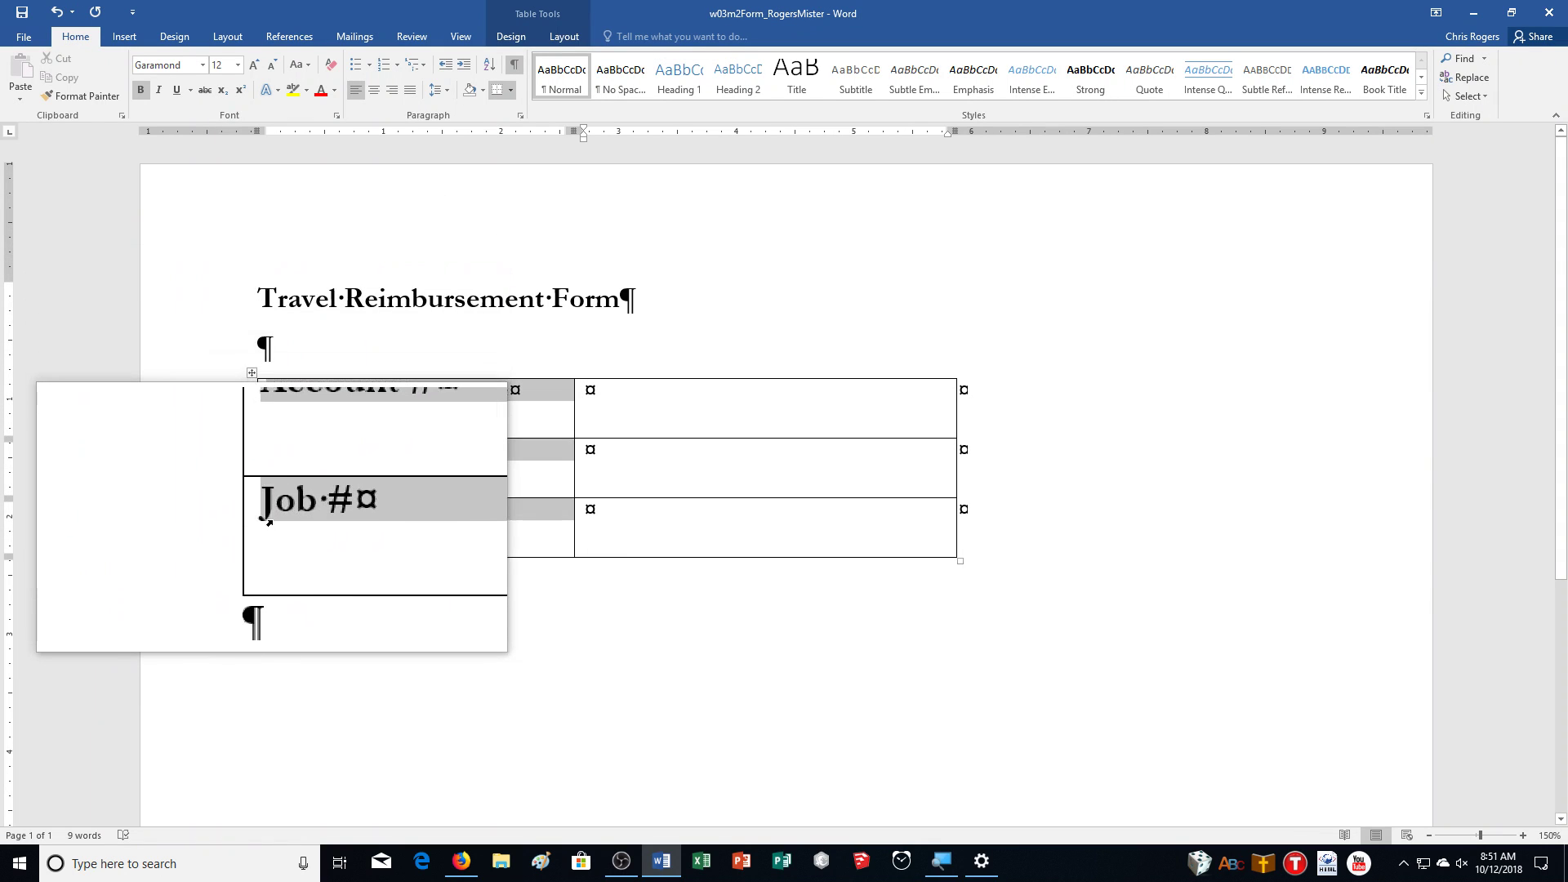
pyautogui.click(255, 69)
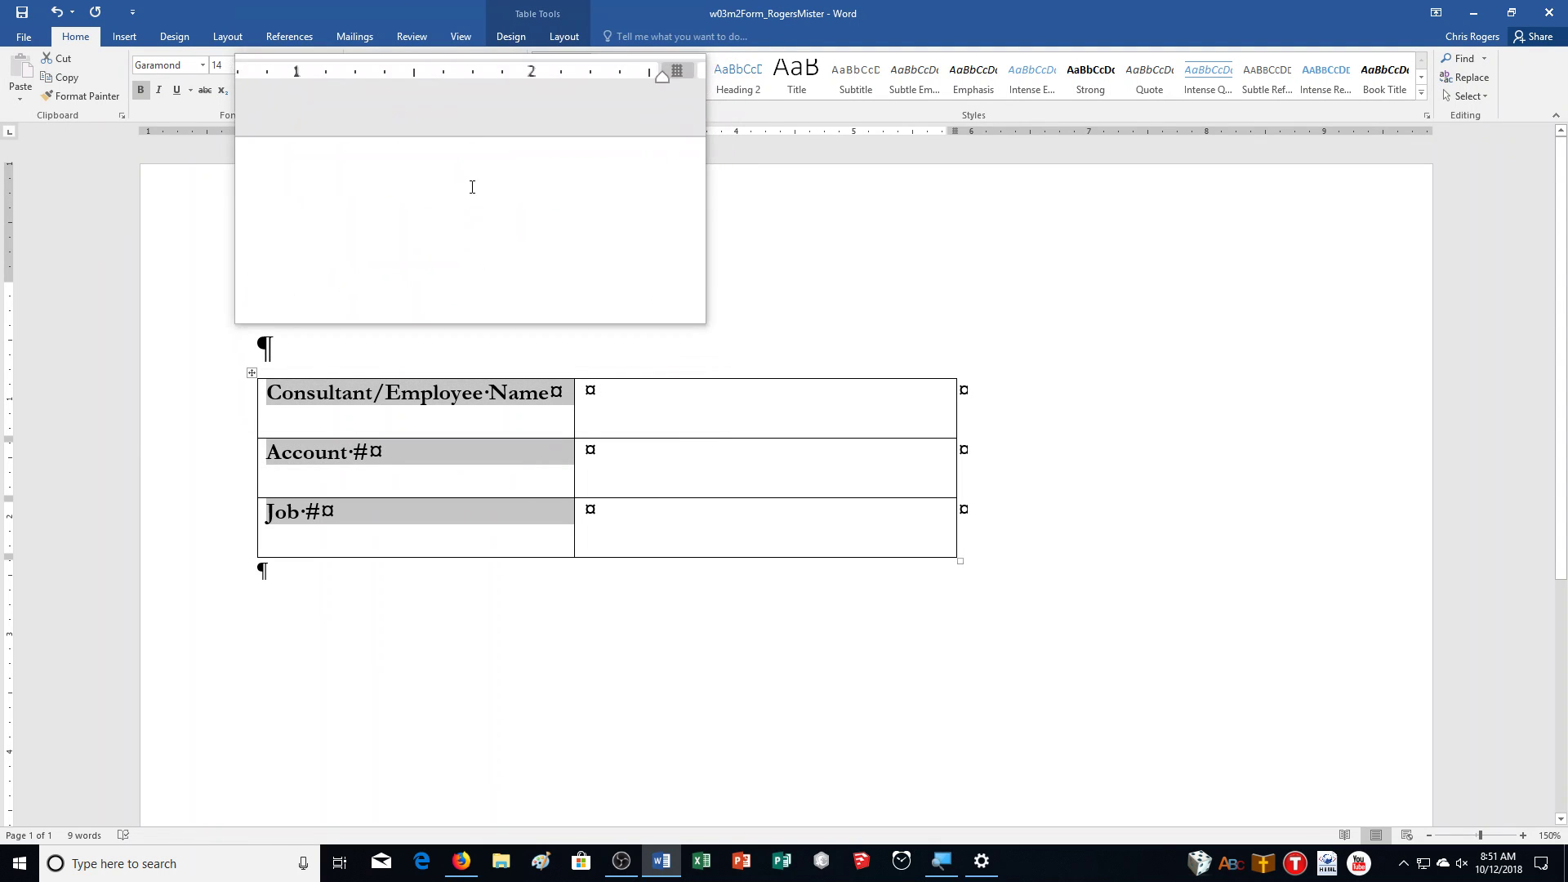
pyautogui.click(564, 36)
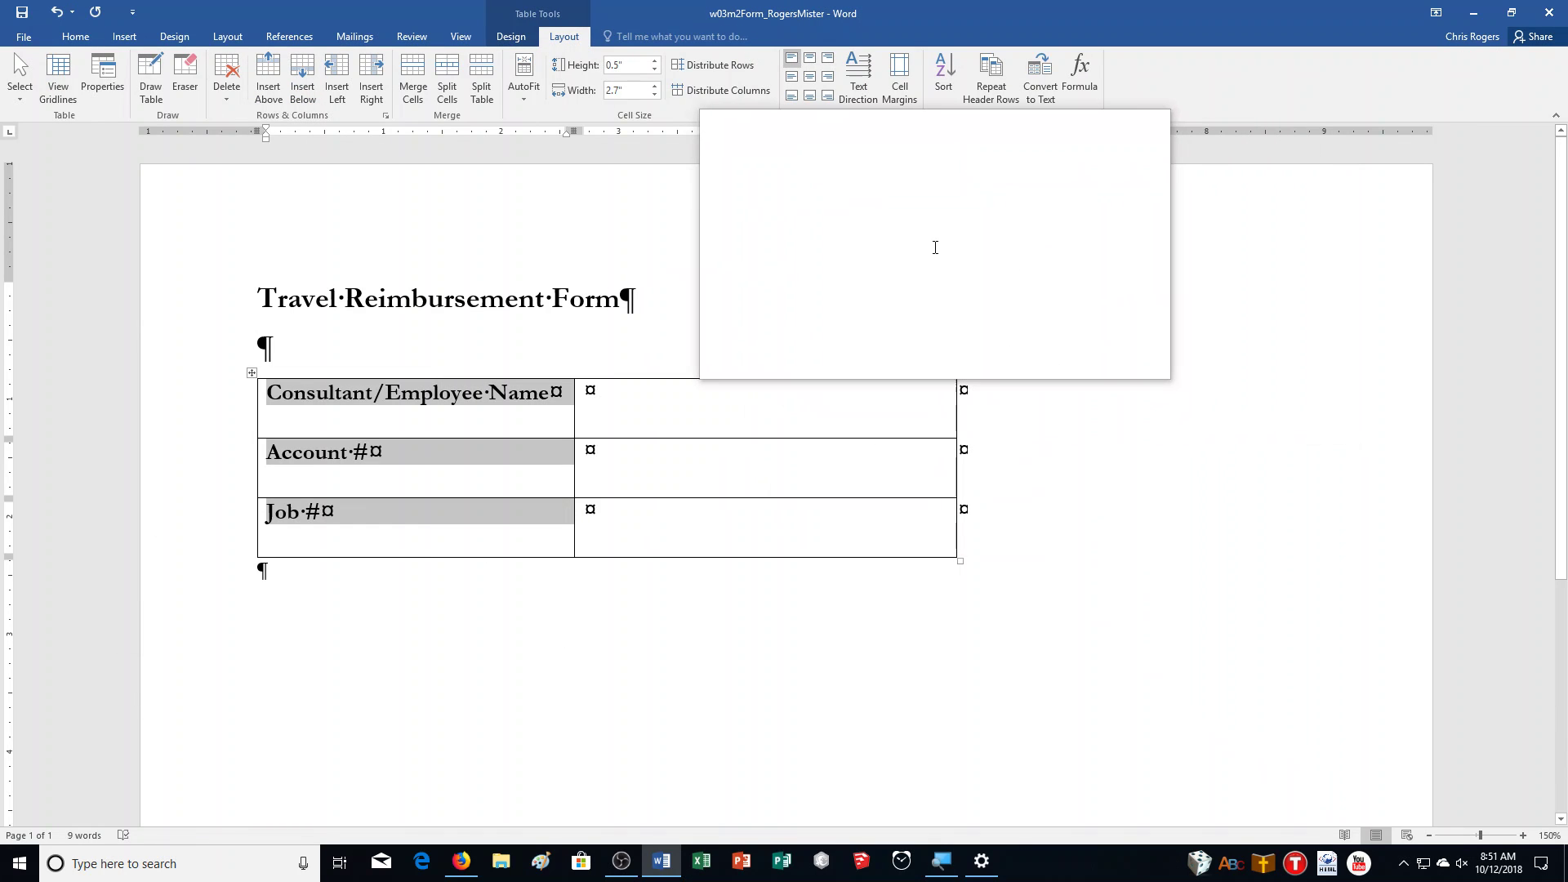
pyautogui.click(794, 82)
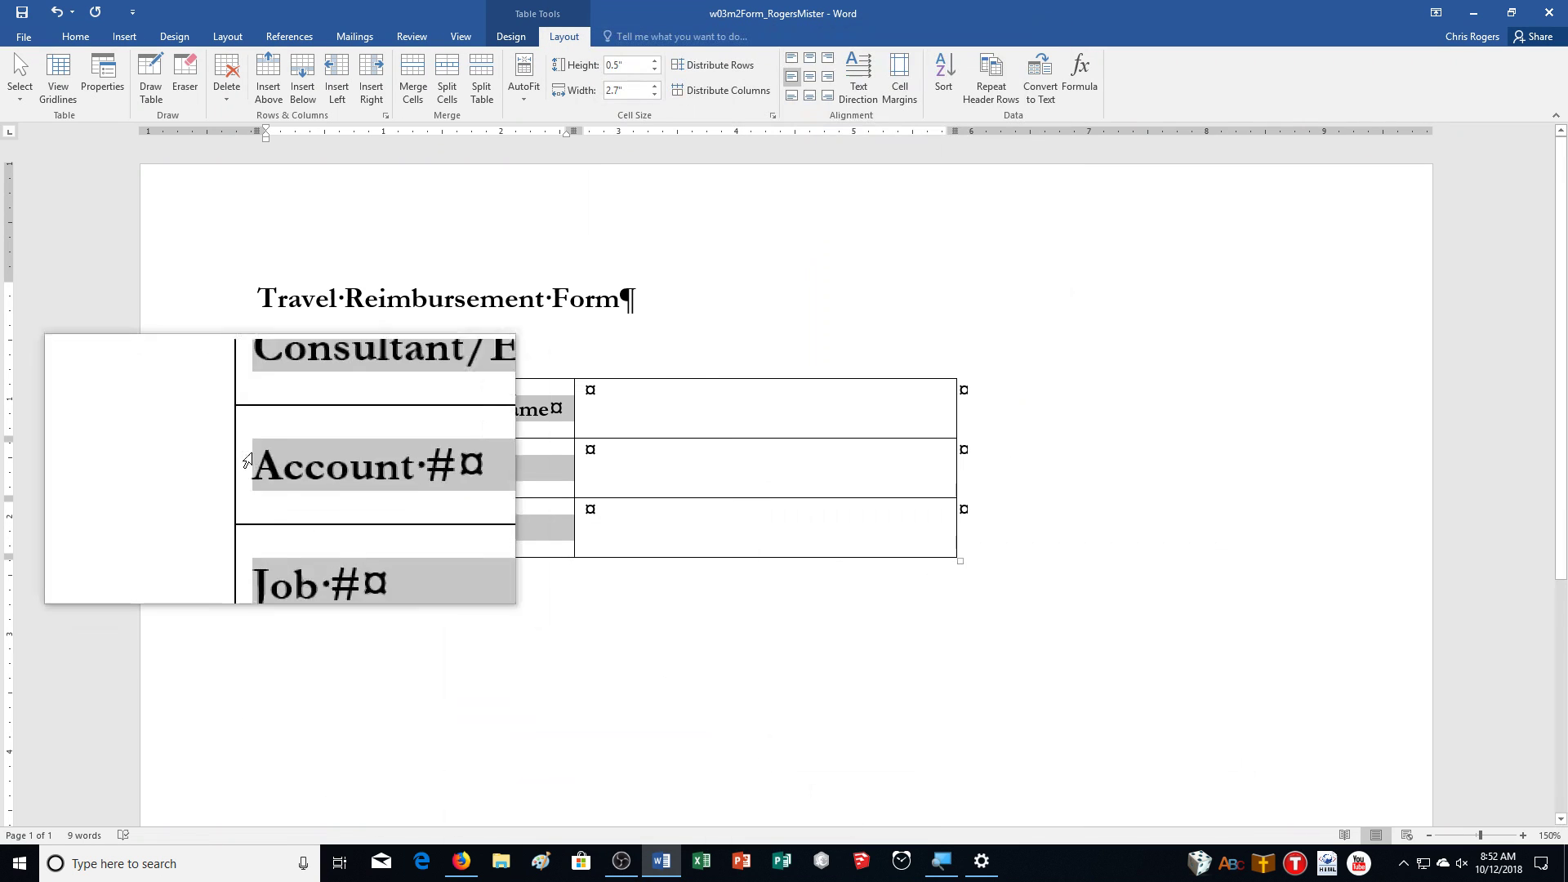
# Step: Apply ½ pt double-line inside borders in Gold, Accent 4, Darker 25% to the whole table
pyautogui.click(248, 371)
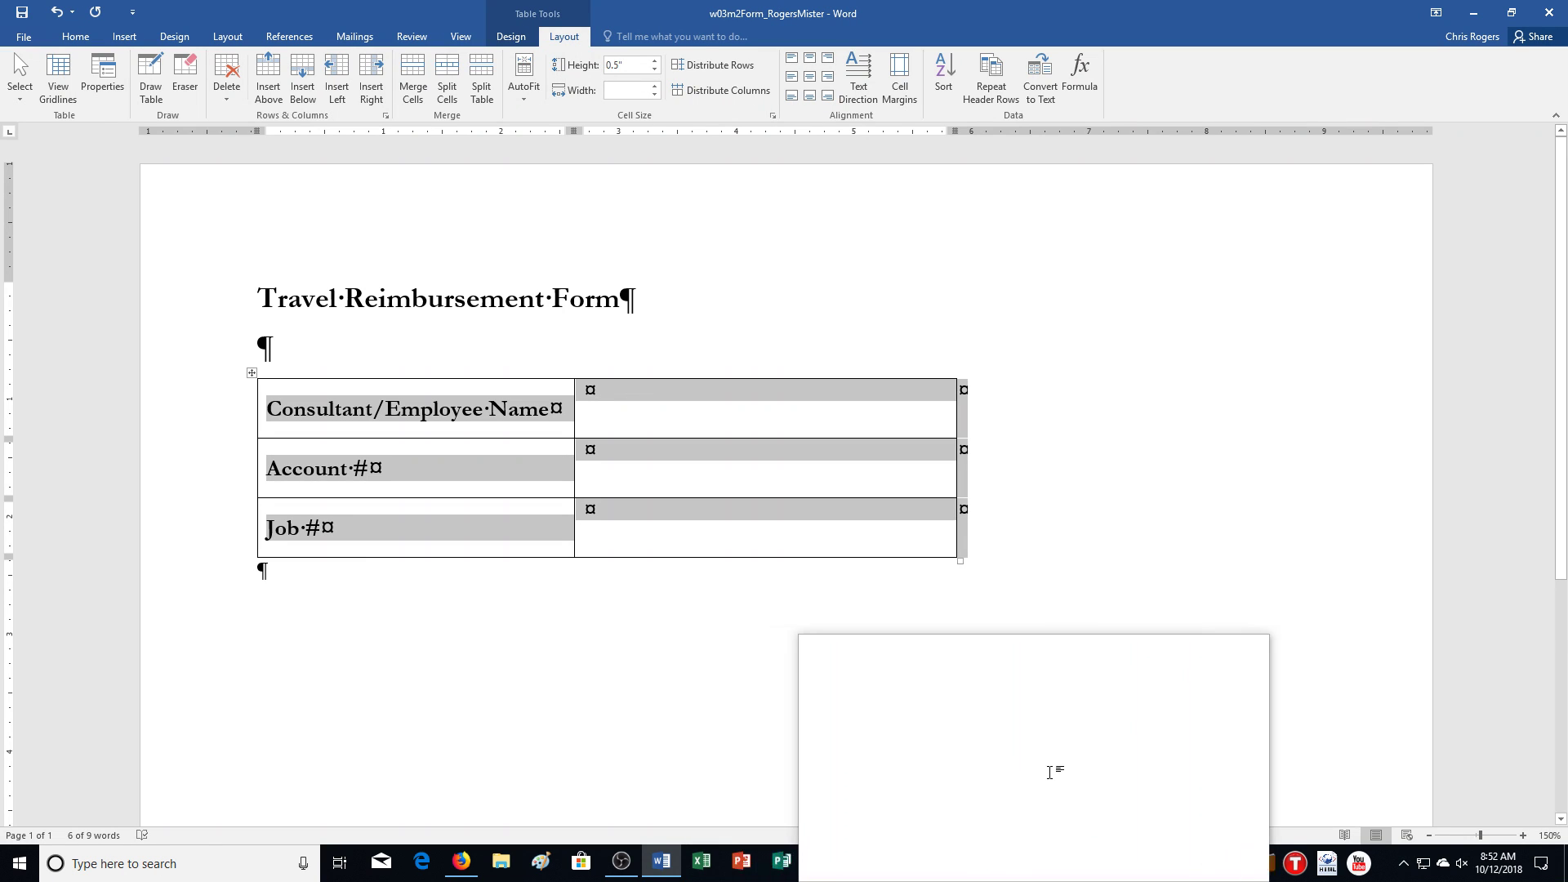
pyautogui.click(510, 36)
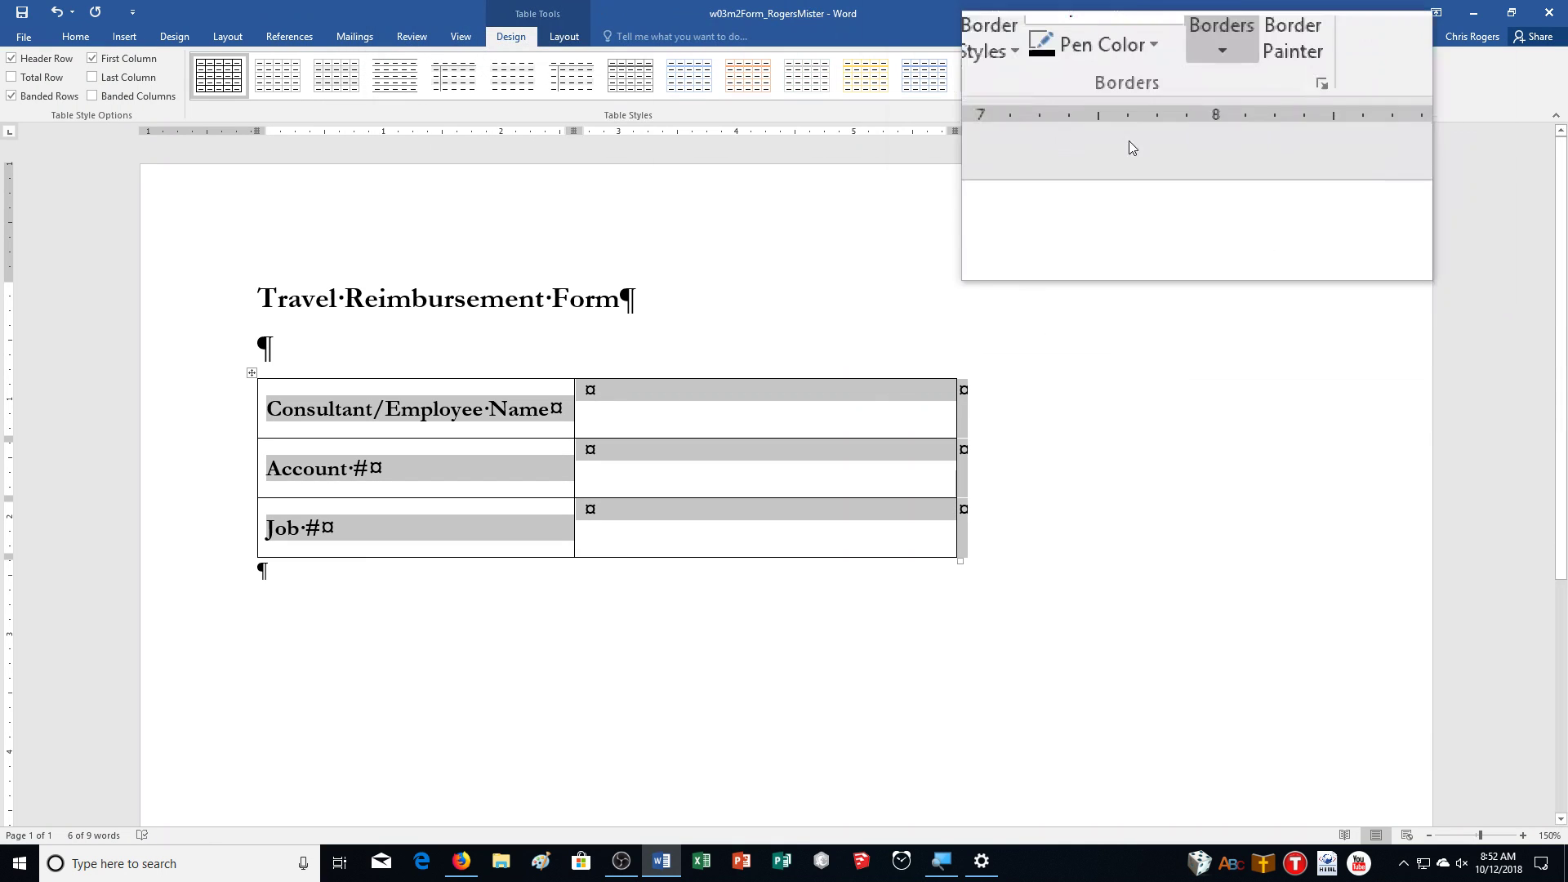
pyautogui.click(1159, 100)
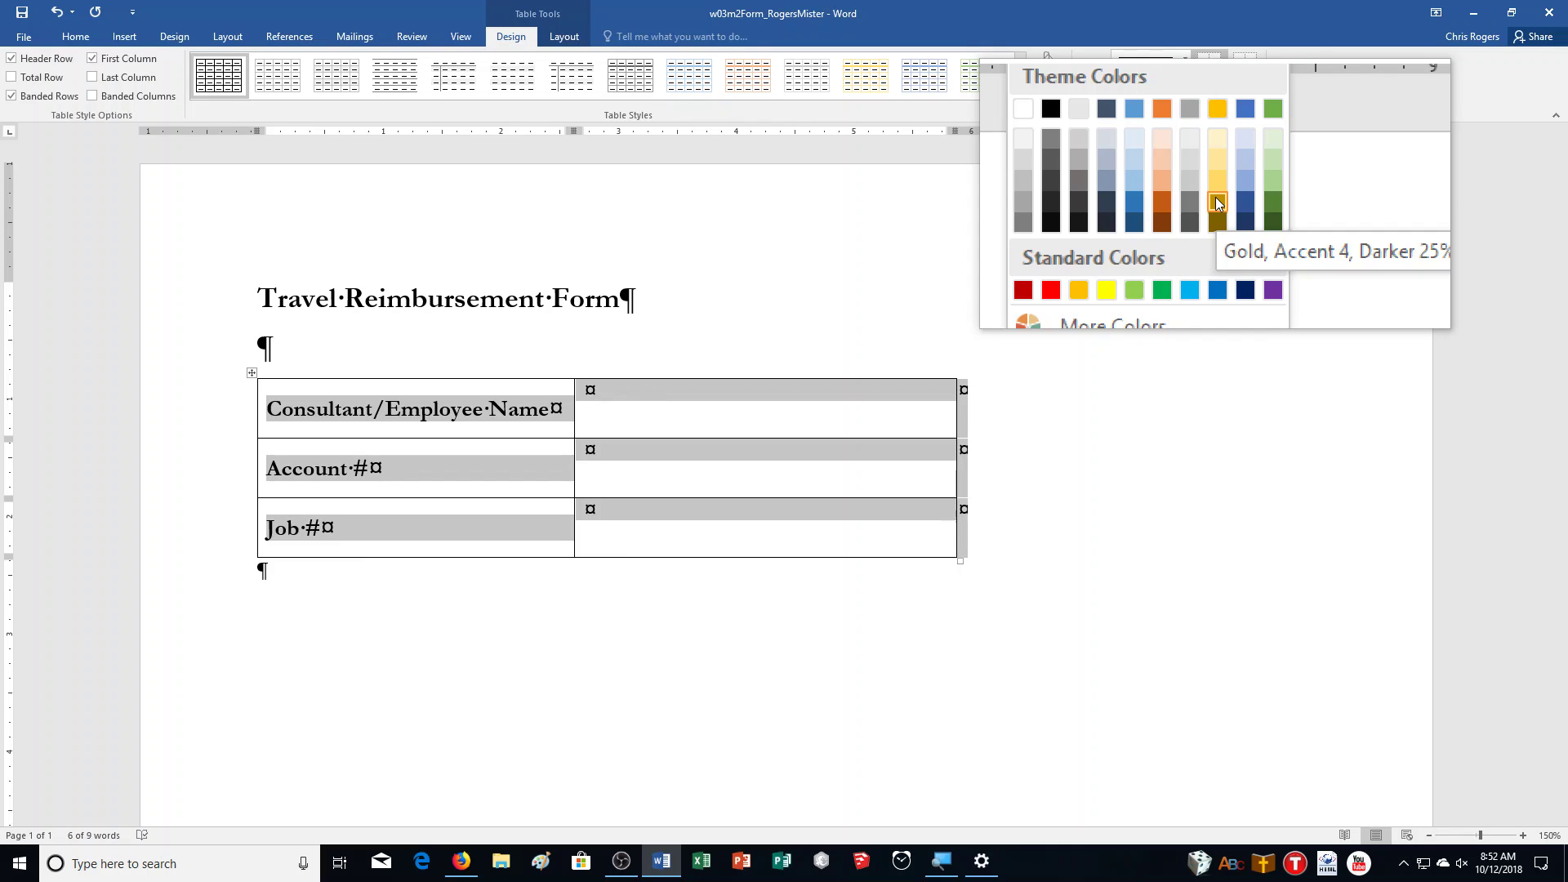
pyautogui.click(1217, 202)
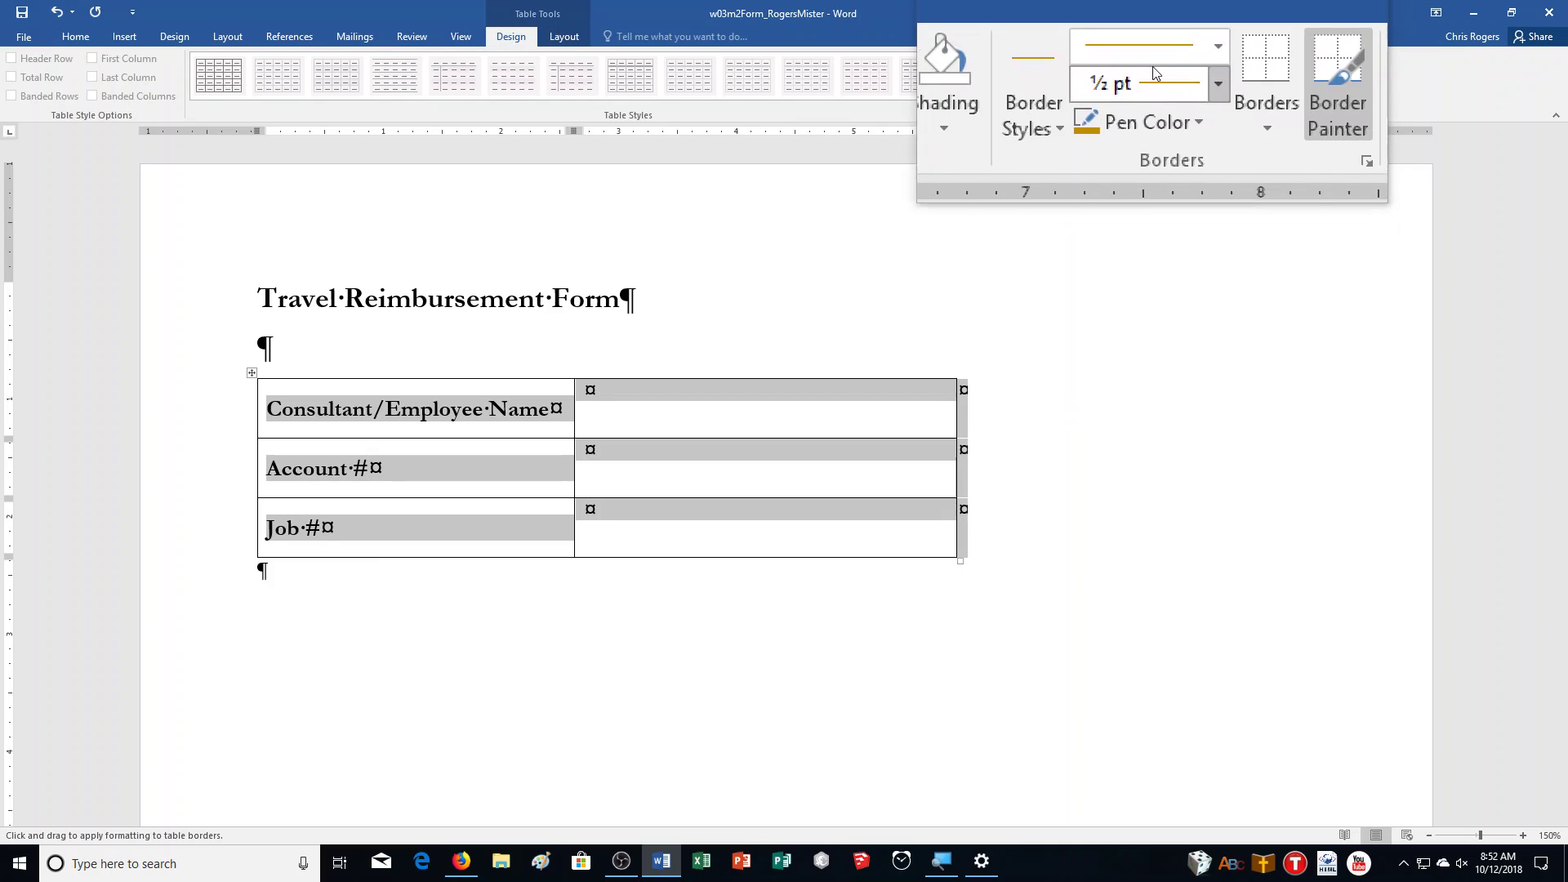
pyautogui.click(1151, 58)
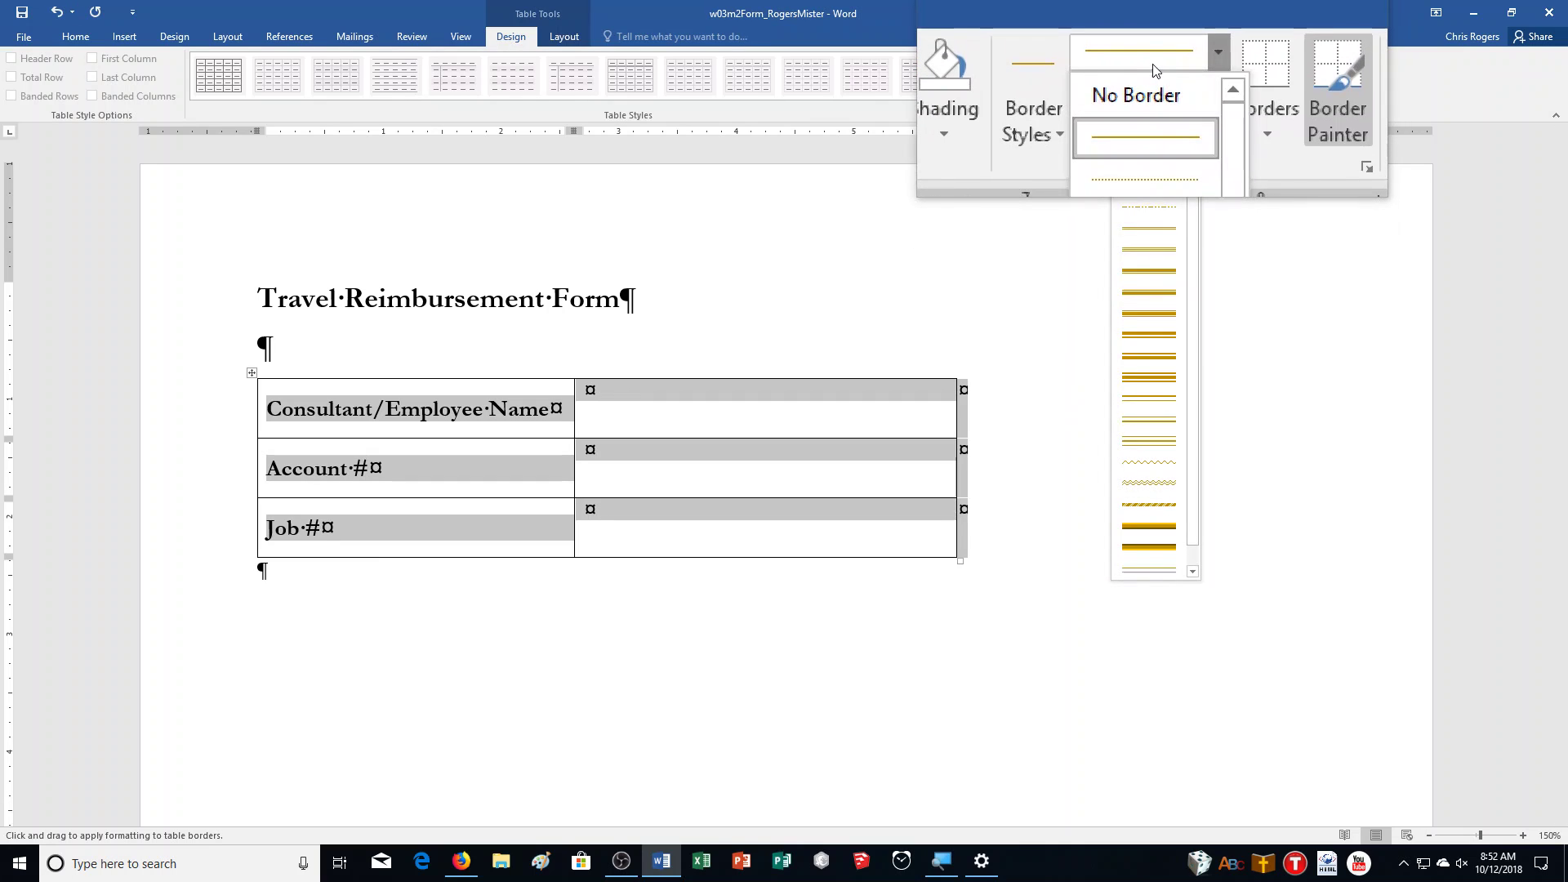
pyautogui.click(1155, 242)
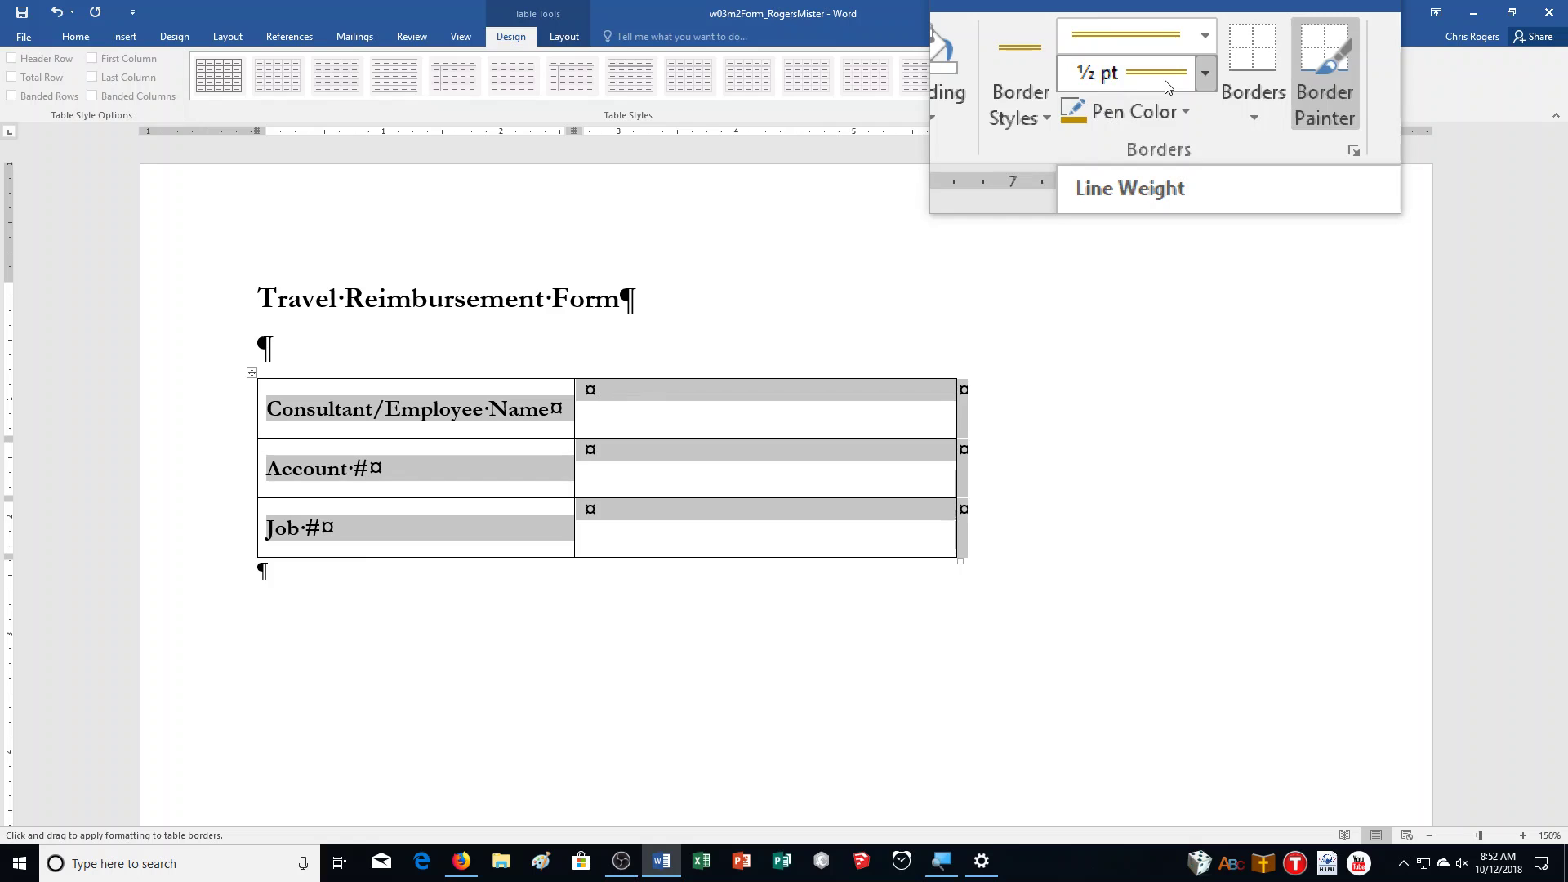
pyautogui.click(1207, 98)
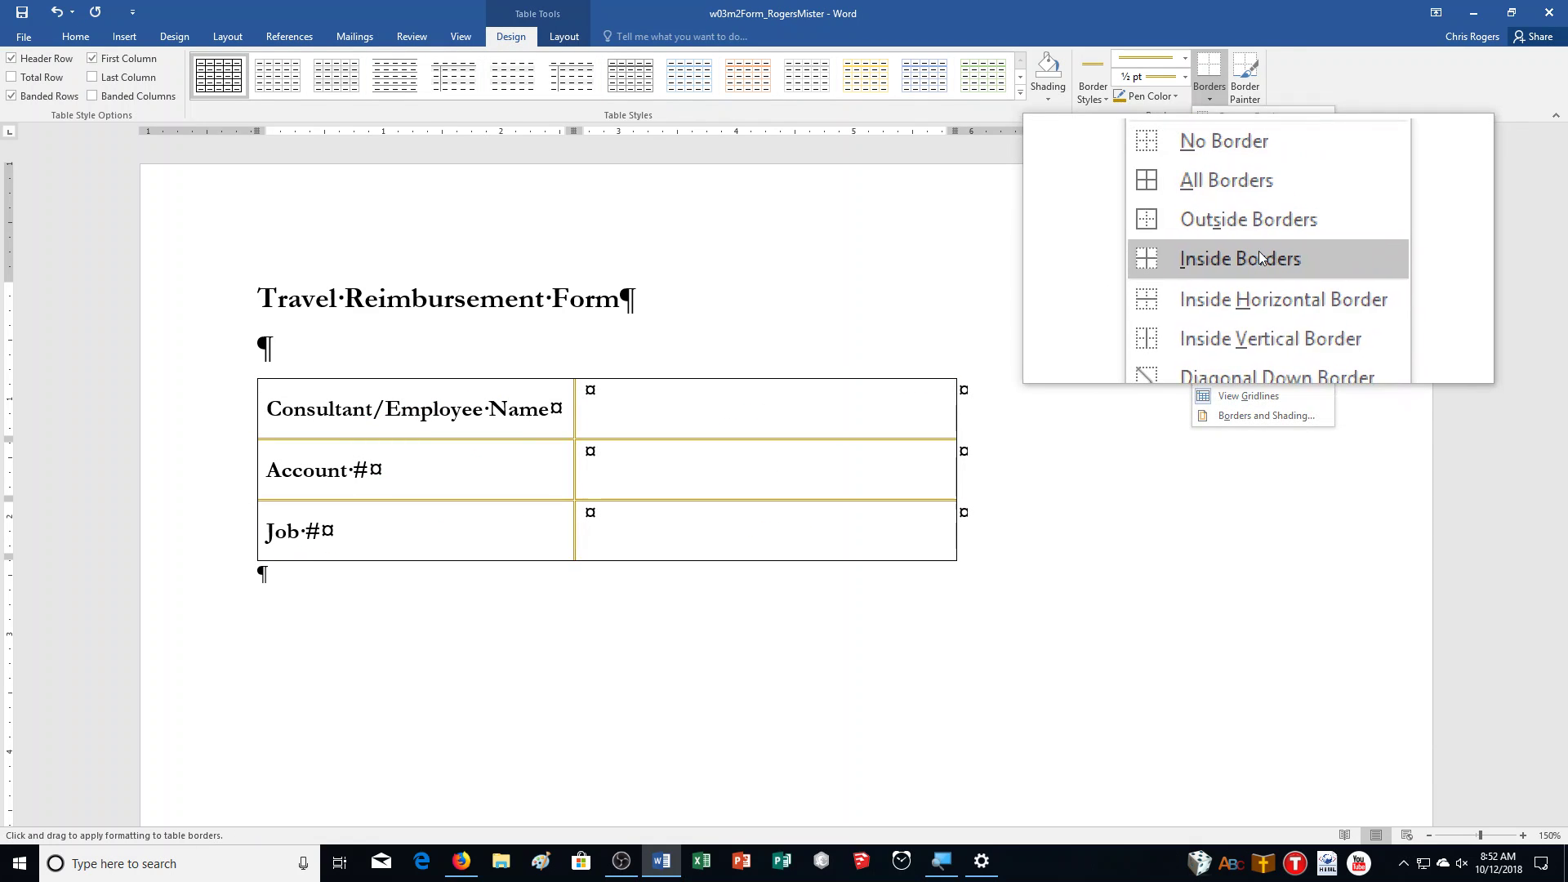
pyautogui.click(1258, 258)
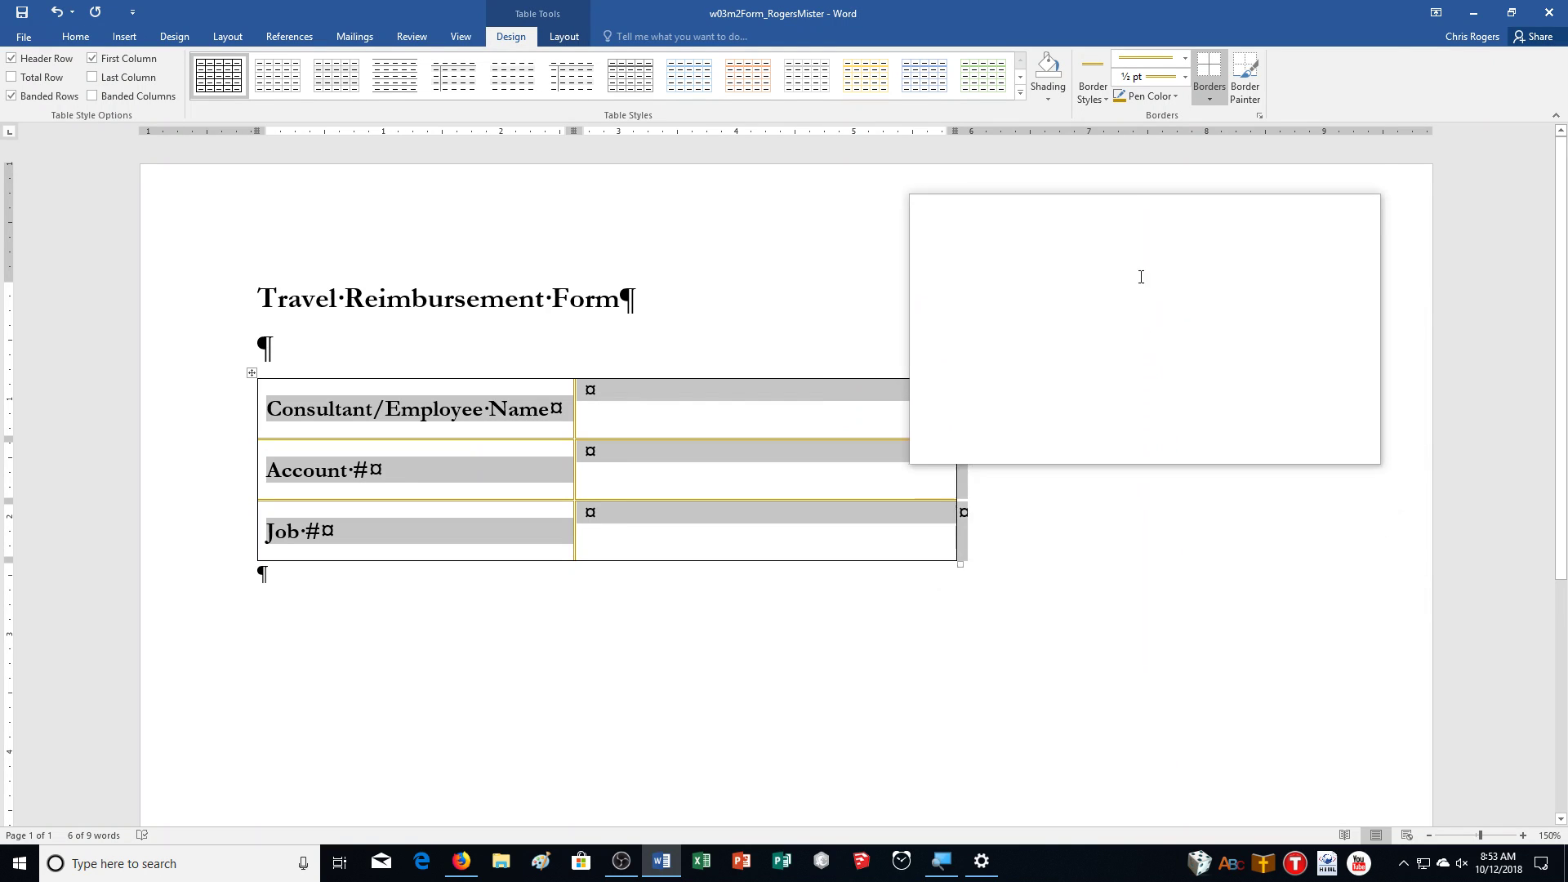
# Step: Apply 3 pt thick-and-thin outside borders in Gold, Accent 4, Darker 50% to the table
pyautogui.click(1148, 101)
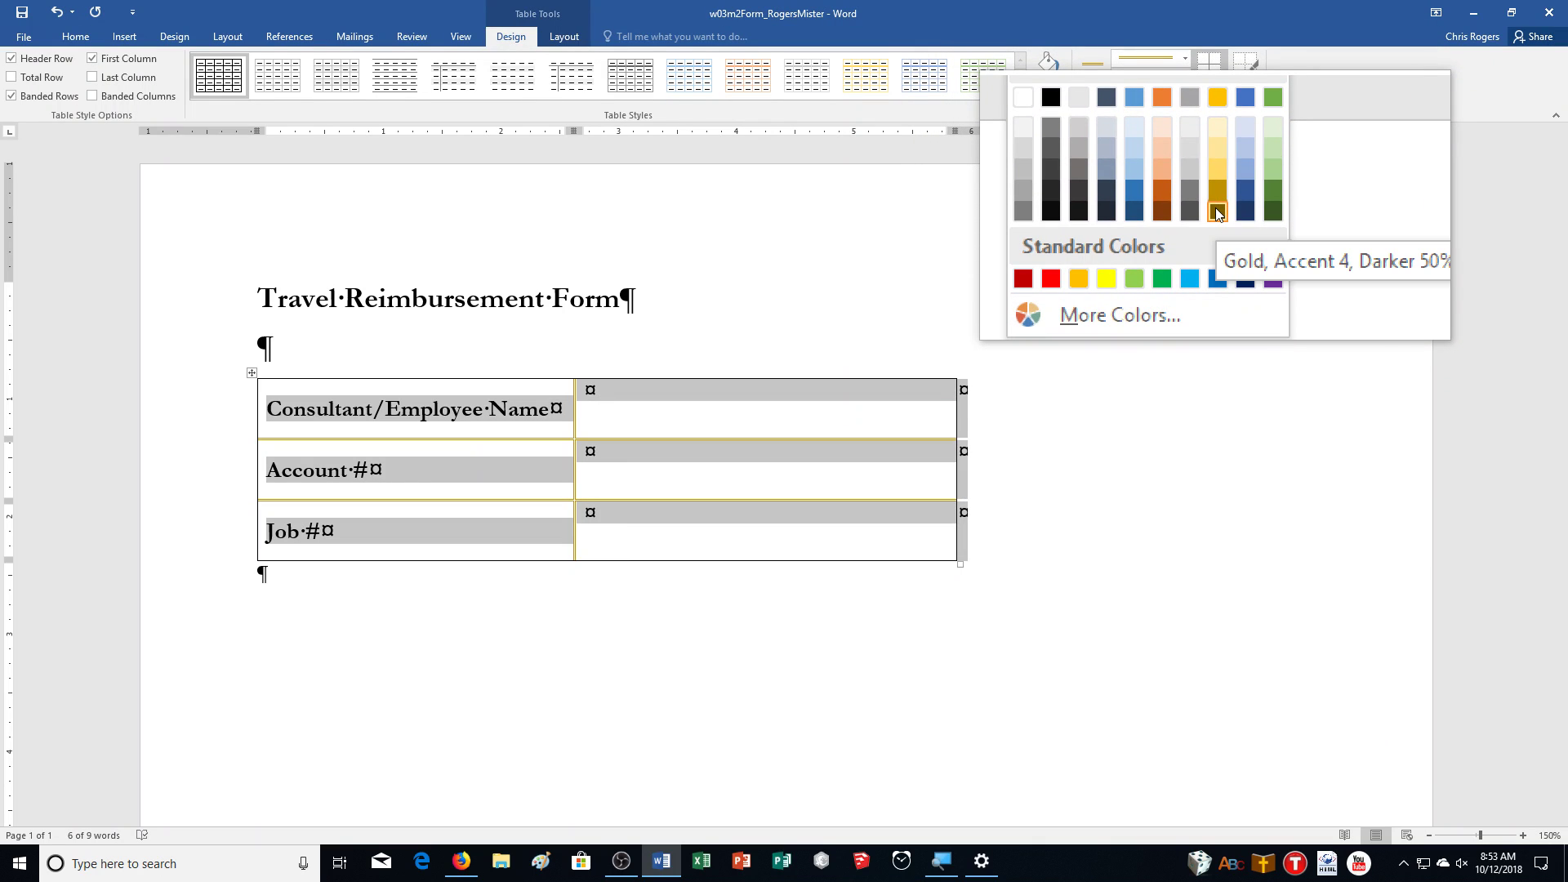
pyautogui.click(1217, 213)
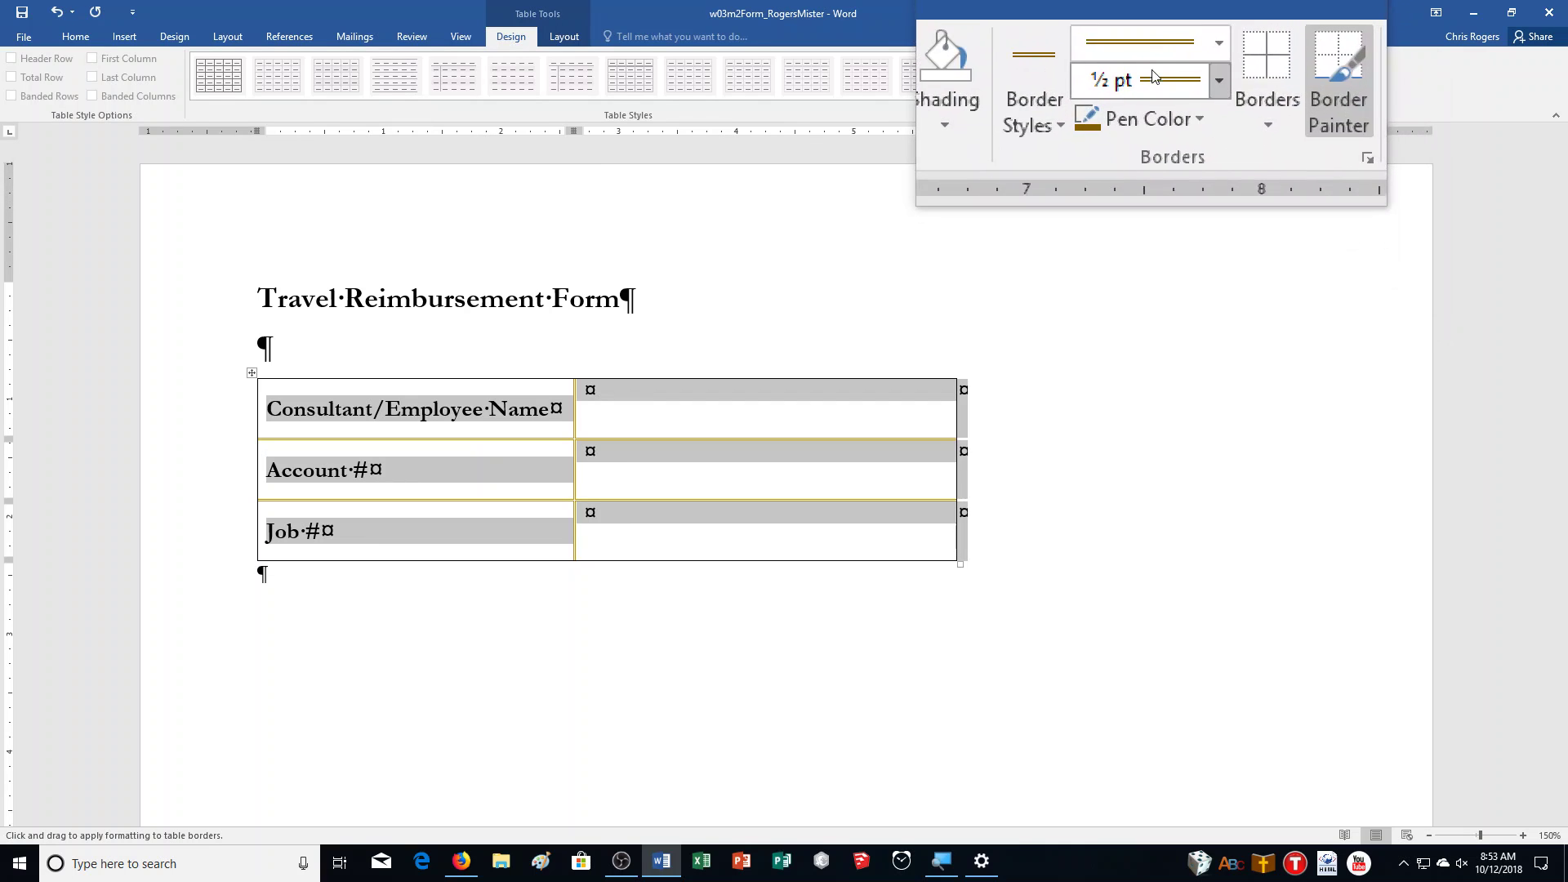
pyautogui.click(1168, 58)
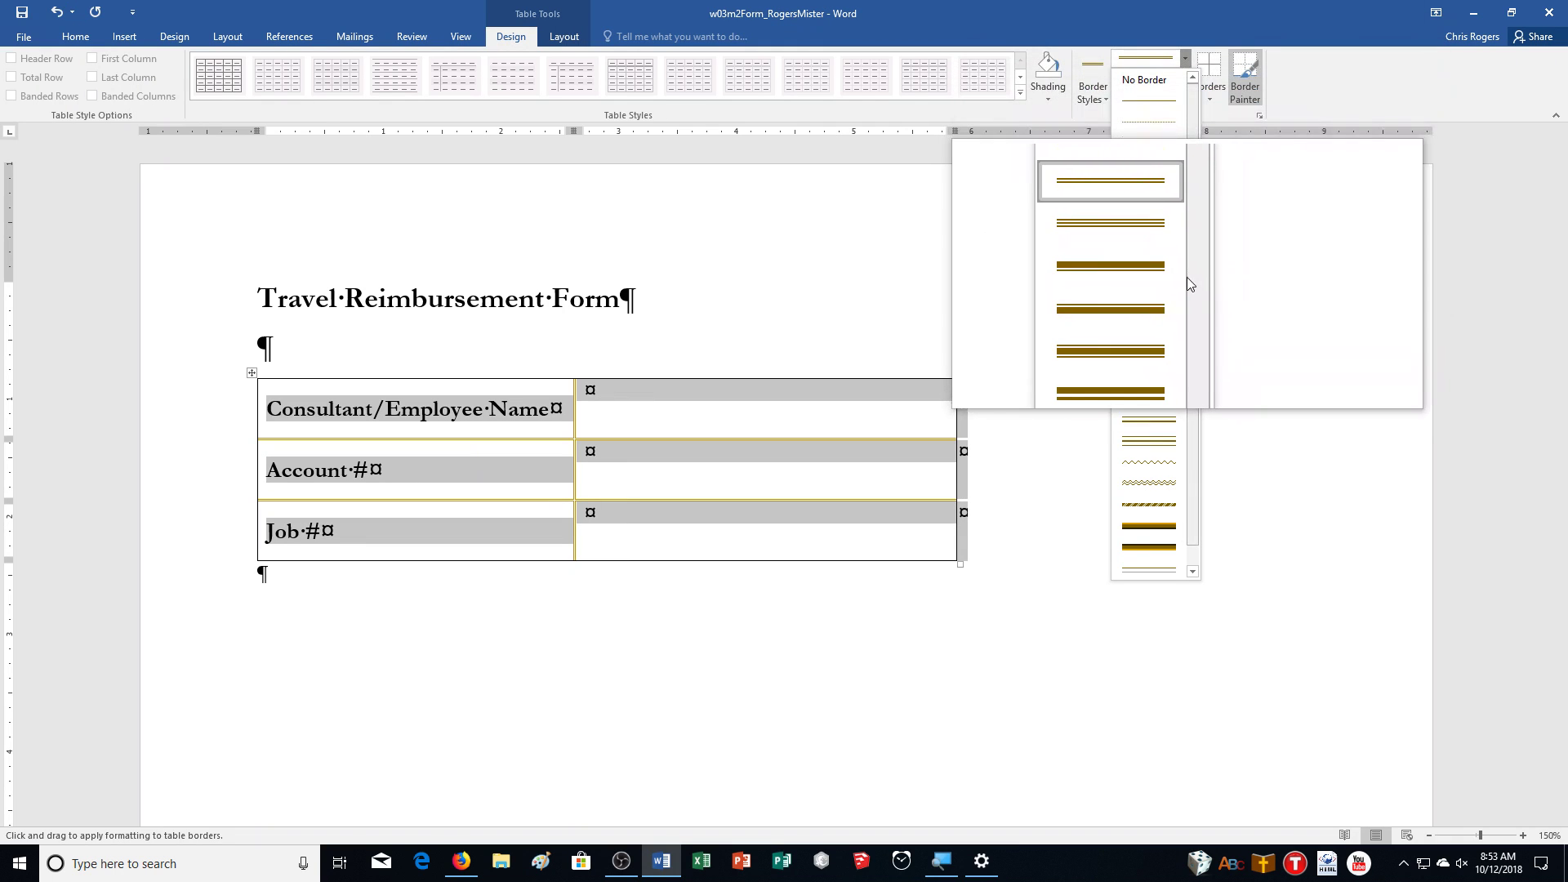
pyautogui.click(1138, 276)
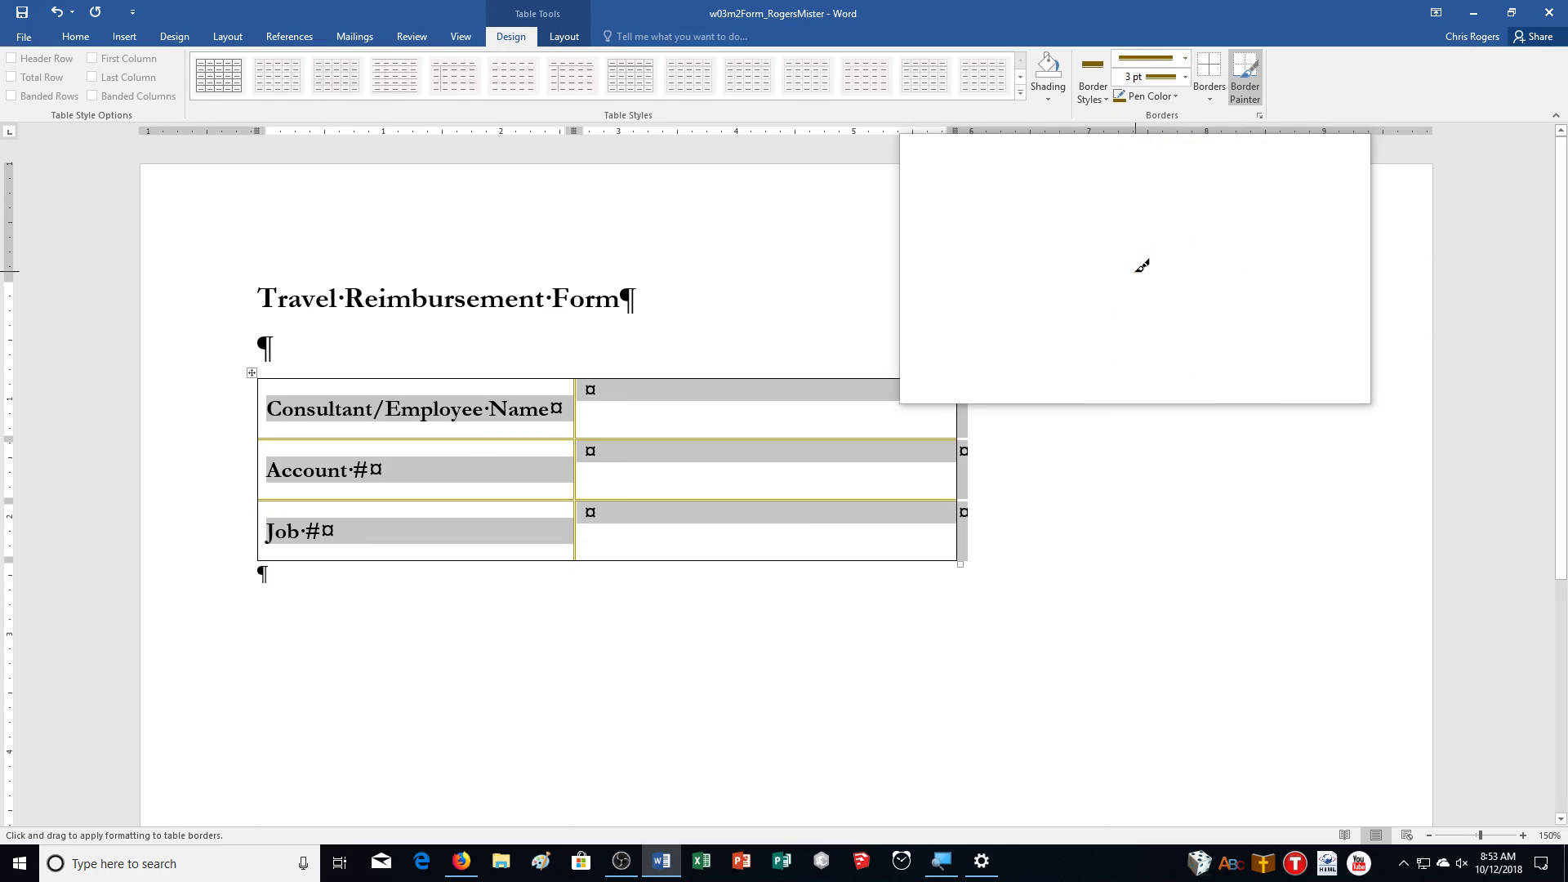
pyautogui.click(1211, 103)
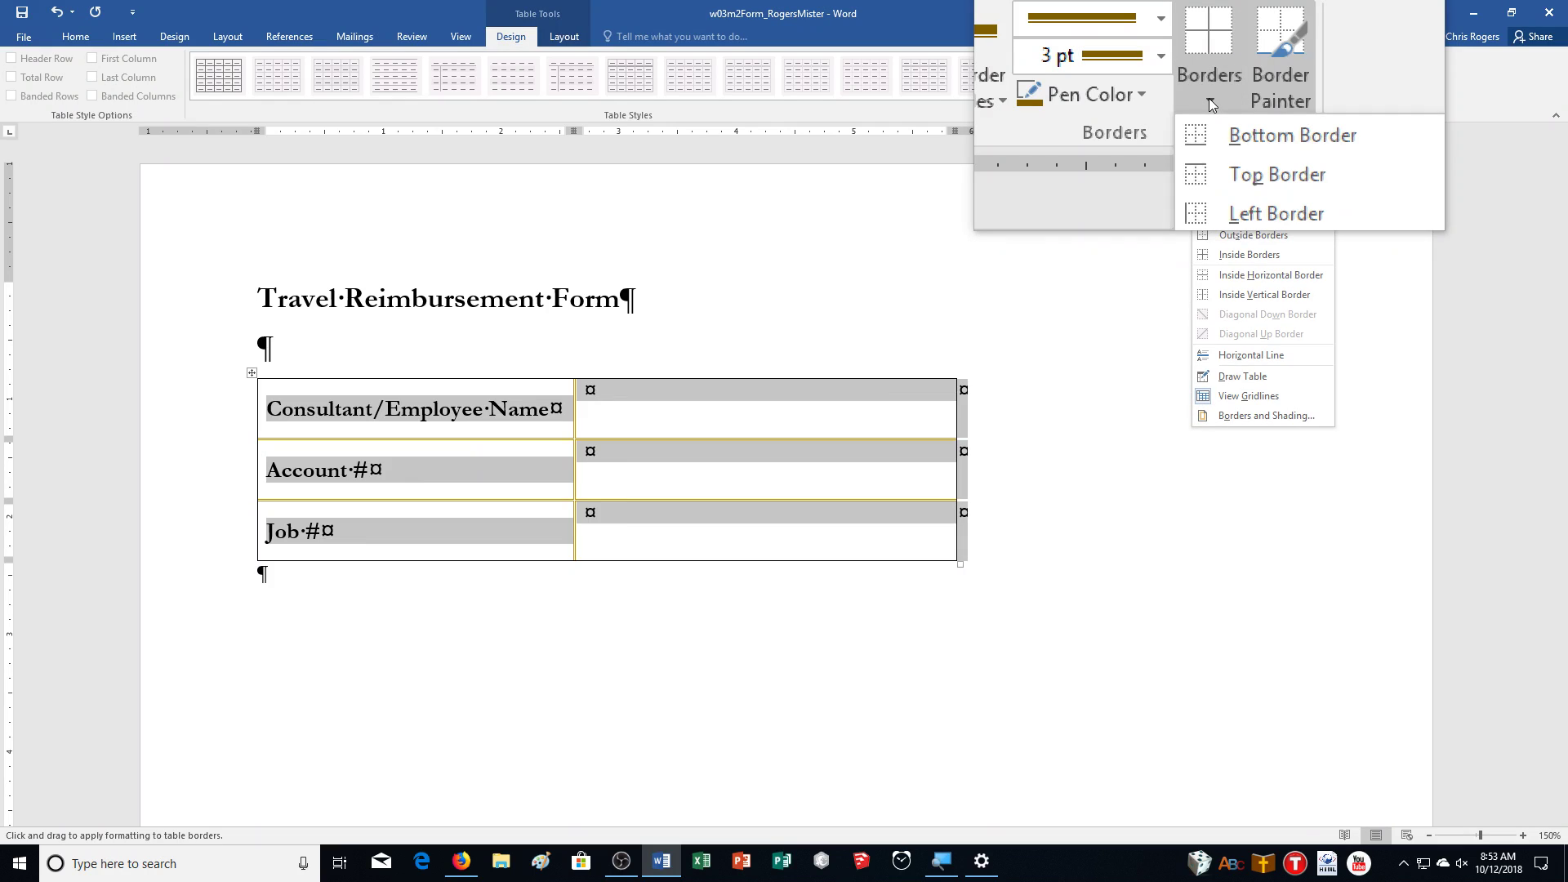
pyautogui.click(1233, 240)
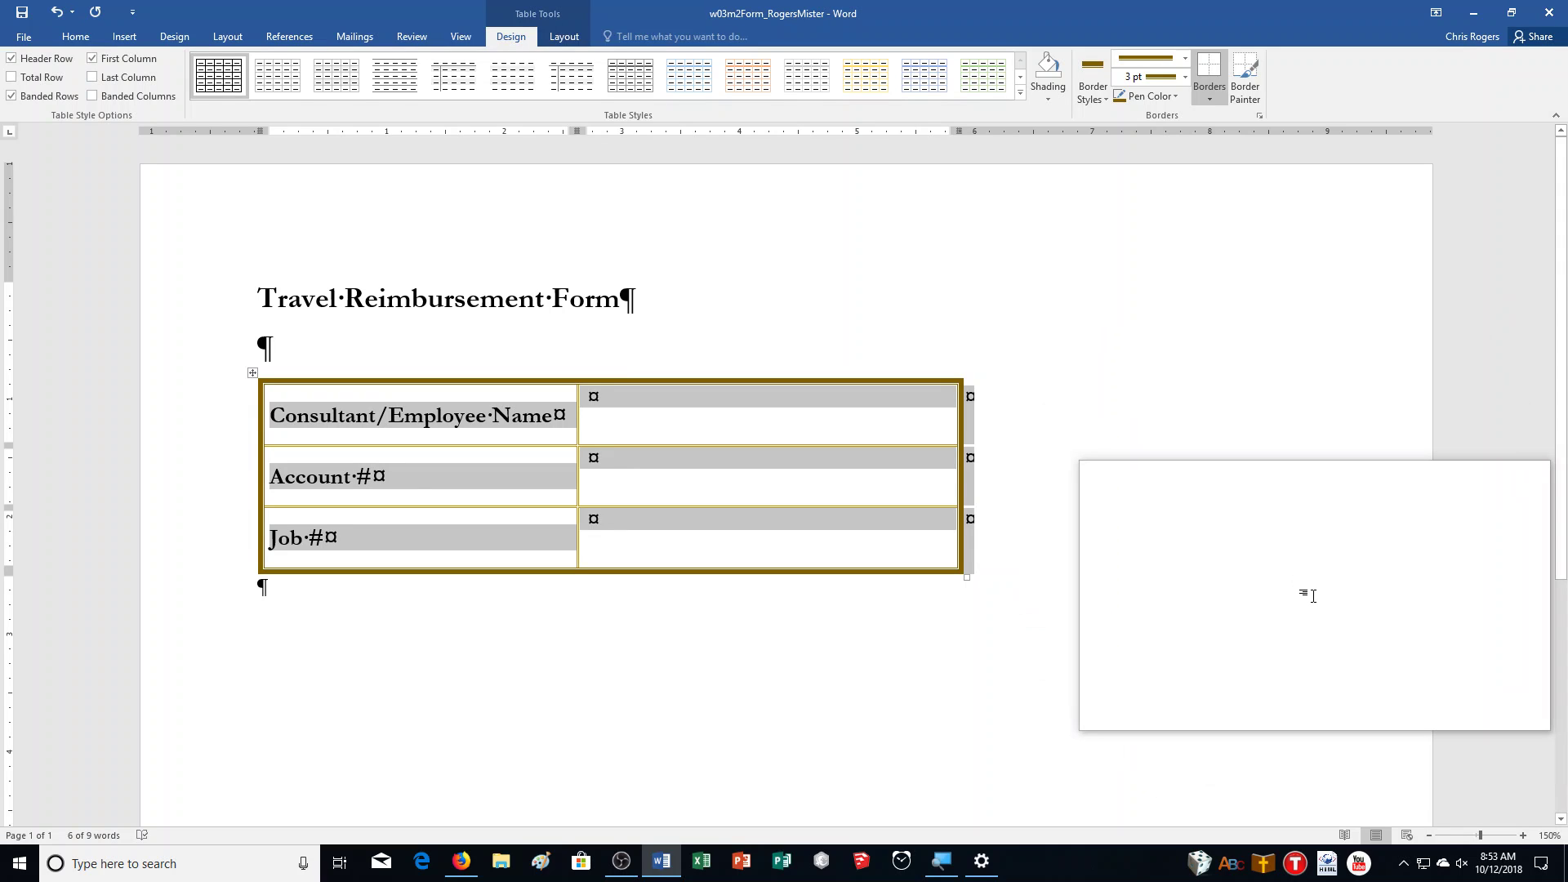
# Step: Shade the label cells in the table's first column with Gold, Accent 4, Lighter 60%
pyautogui.click(1211, 553)
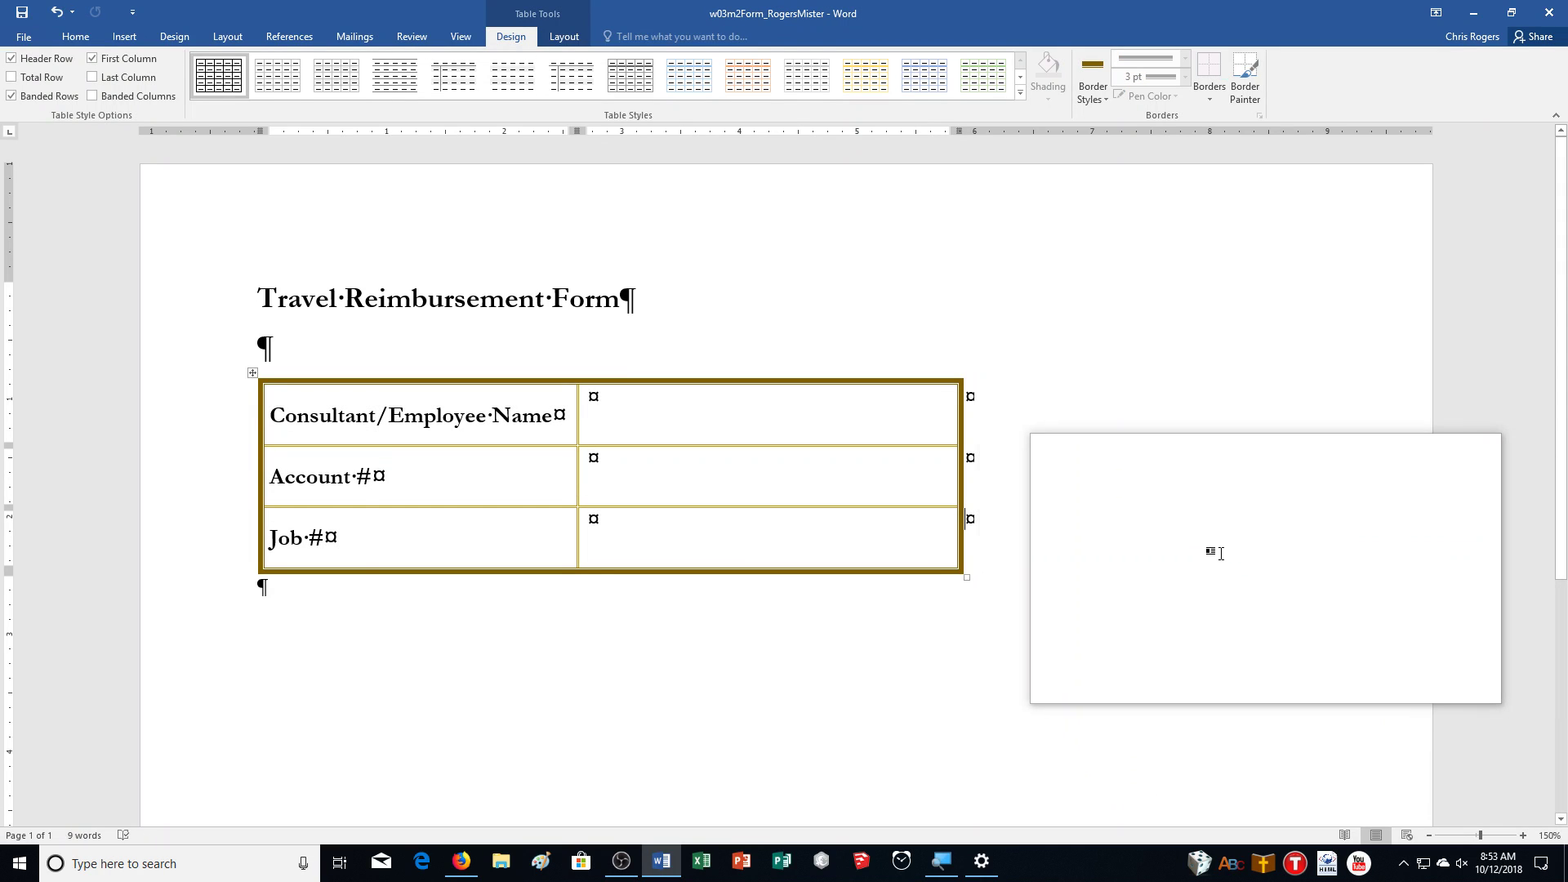
pyautogui.click(1524, 836)
pyautogui.click(1520, 835)
pyautogui.click(1521, 835)
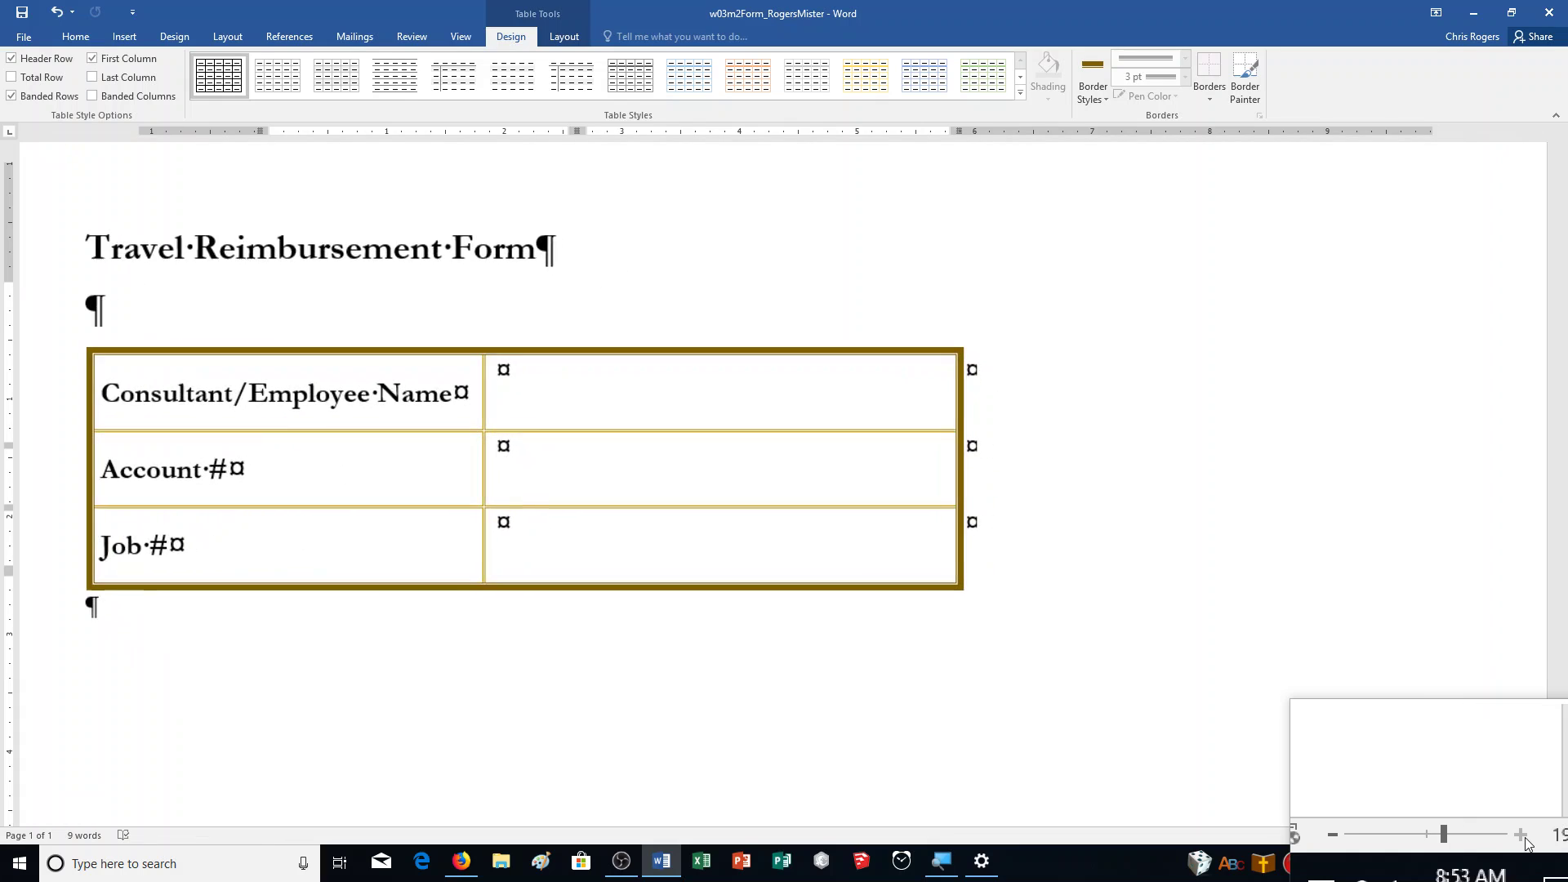
pyautogui.click(1521, 835)
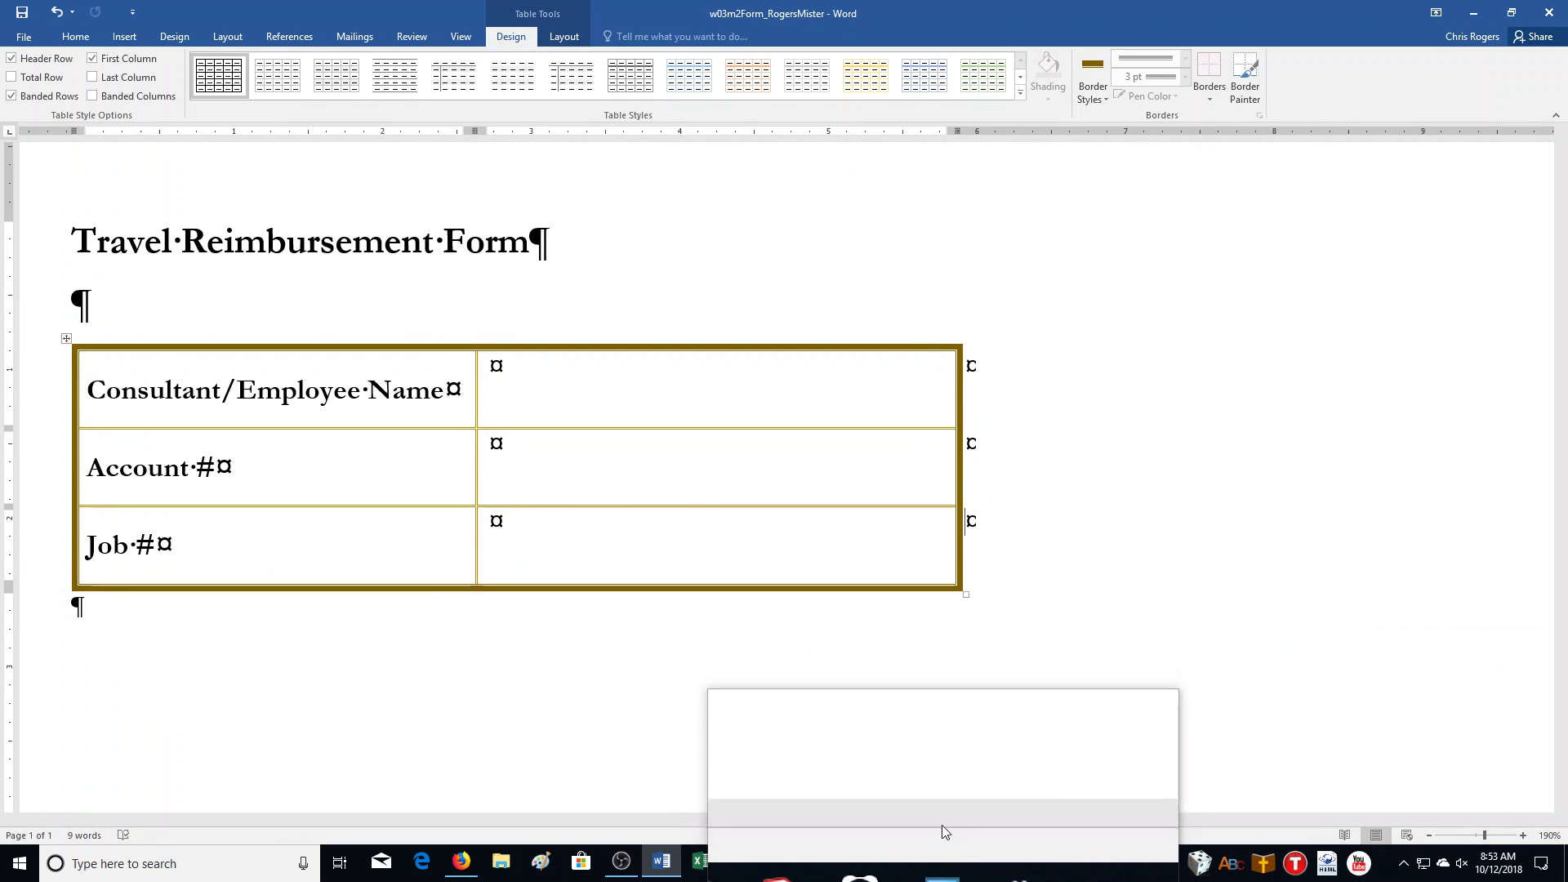
pyautogui.moveTo(942, 825); pyautogui.dragTo(815, 817)
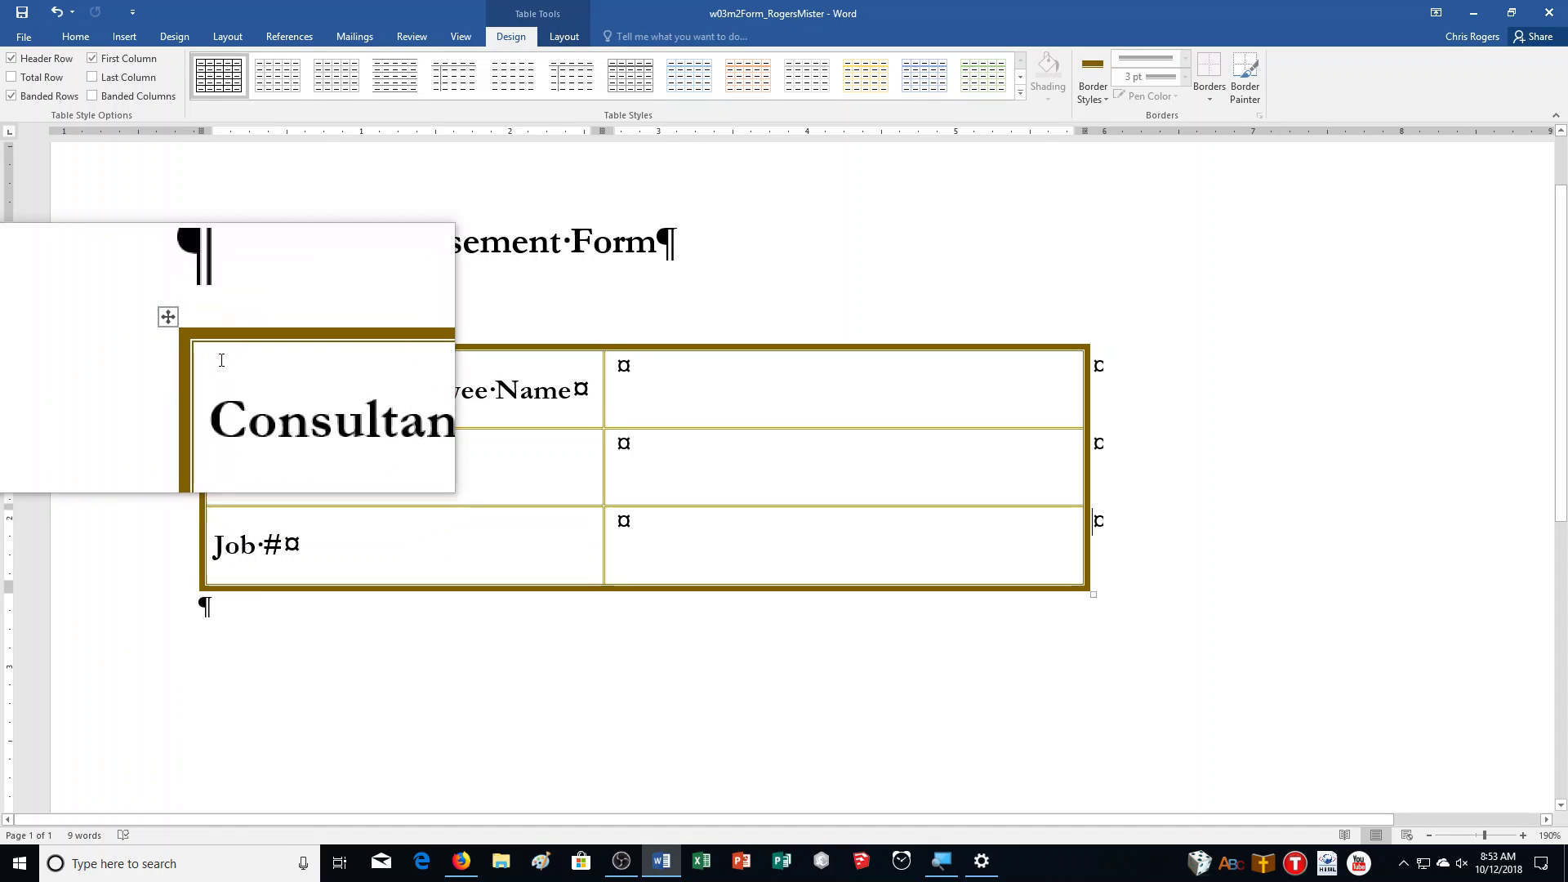
pyautogui.moveTo(207, 358); pyautogui.dragTo(298, 522)
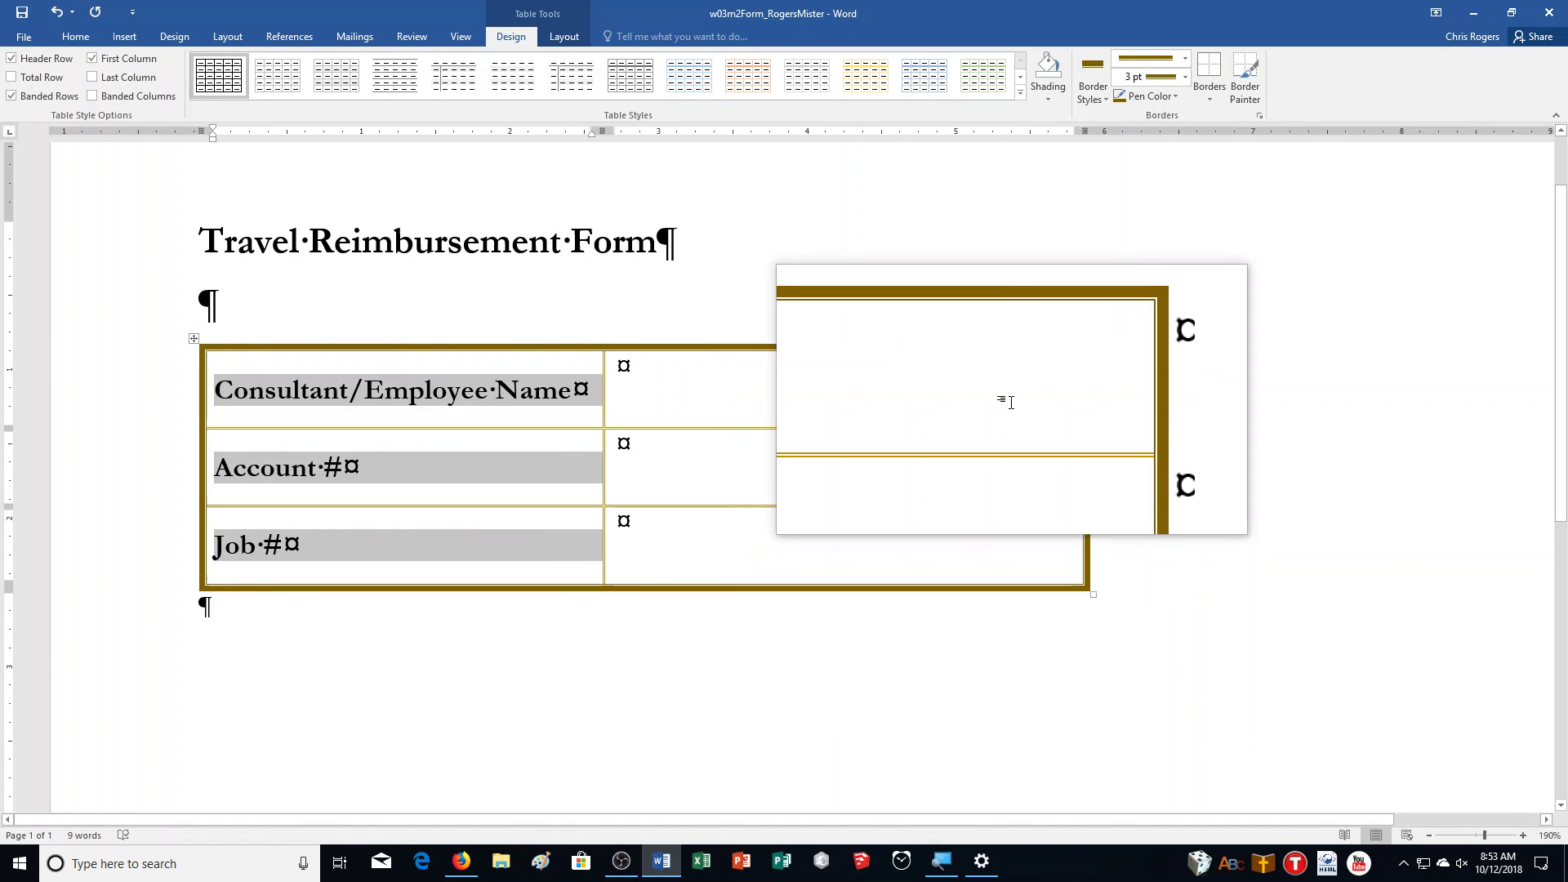
pyautogui.click(1049, 98)
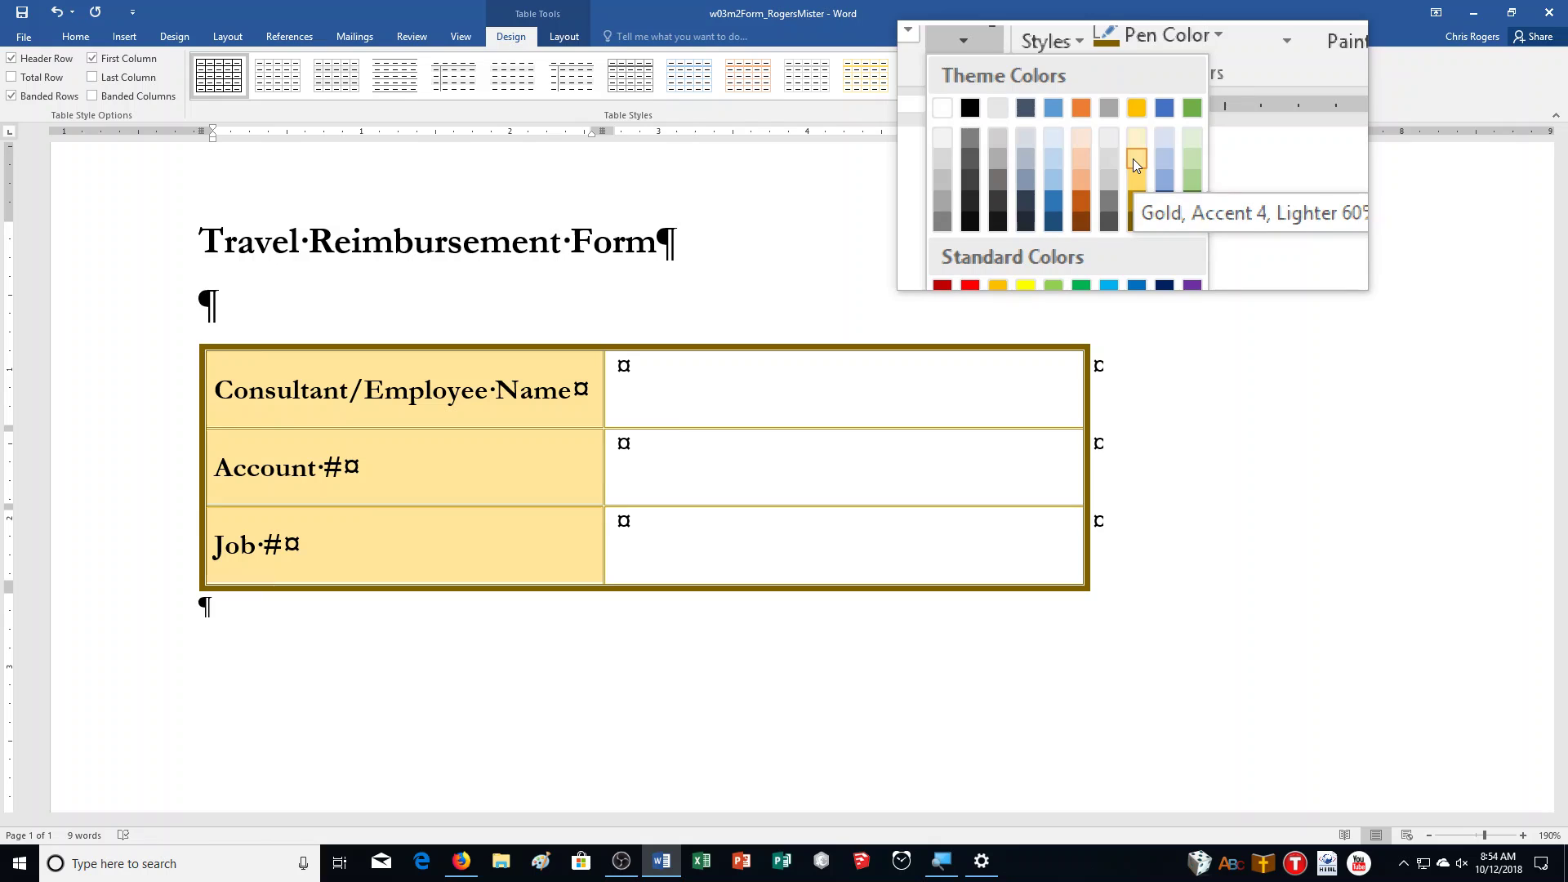
pyautogui.click(1134, 158)
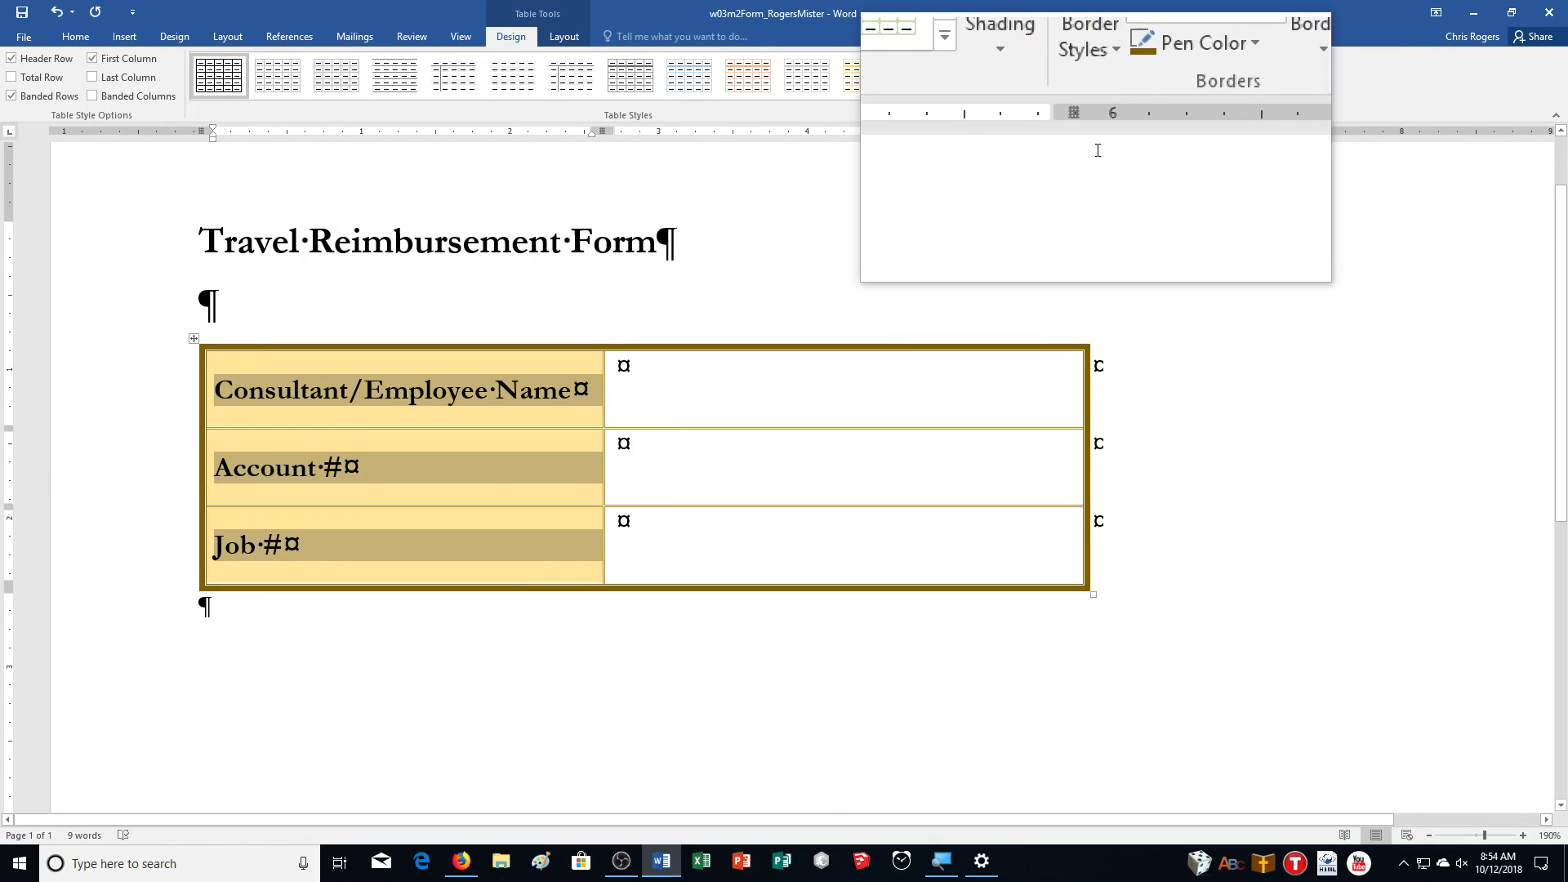
# Step: Add a blank paragraph below the gold-bordered table and insert a table with five columns and five rows there
pyautogui.hotkey('ctrl', 'End')
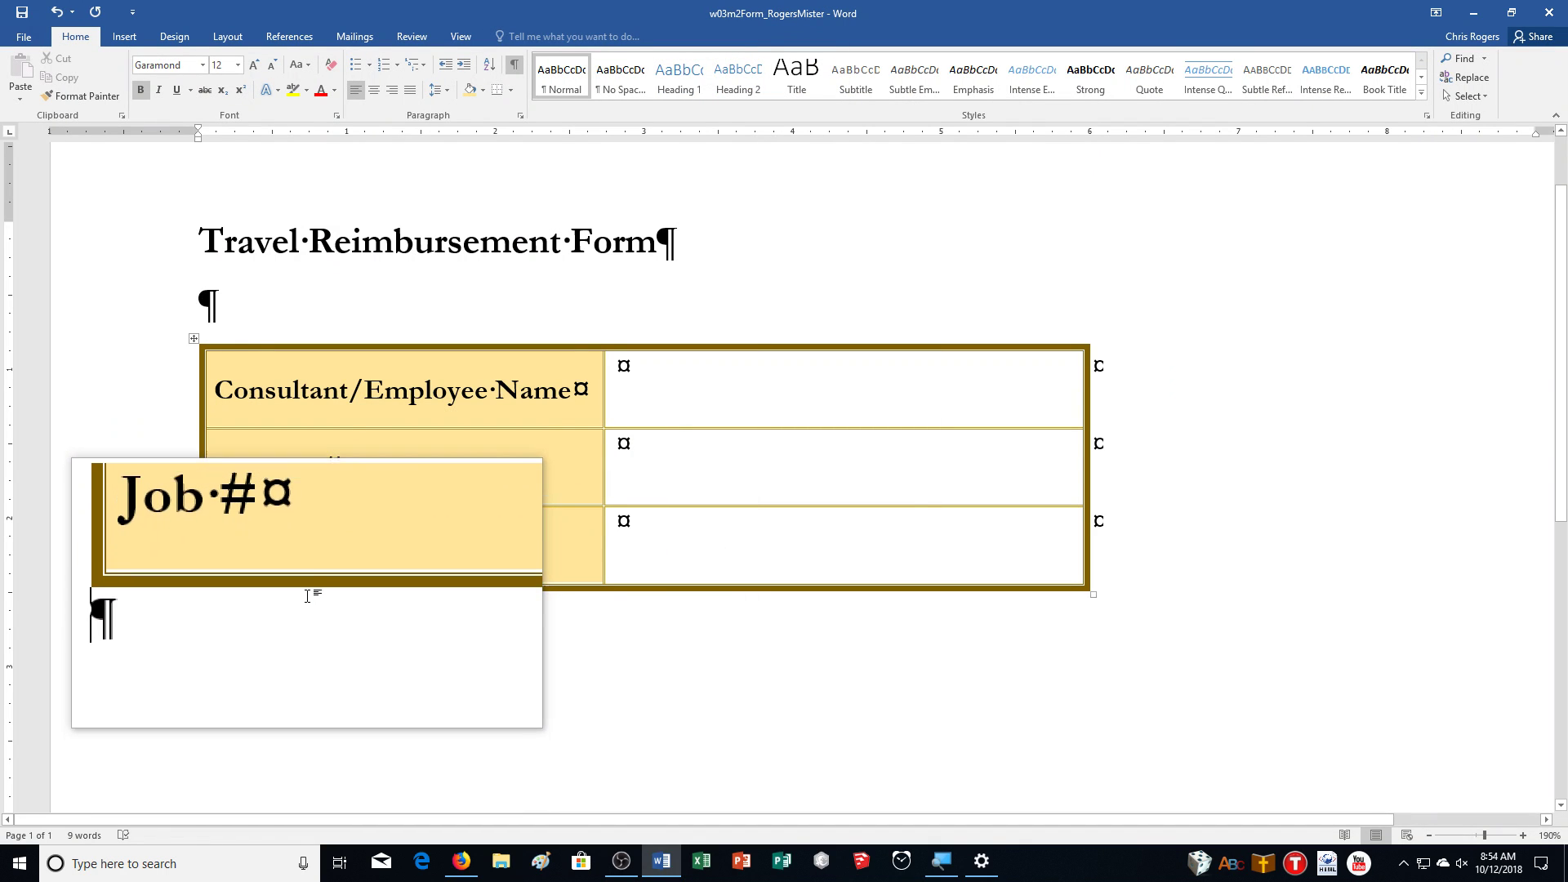
pyautogui.press('Return')
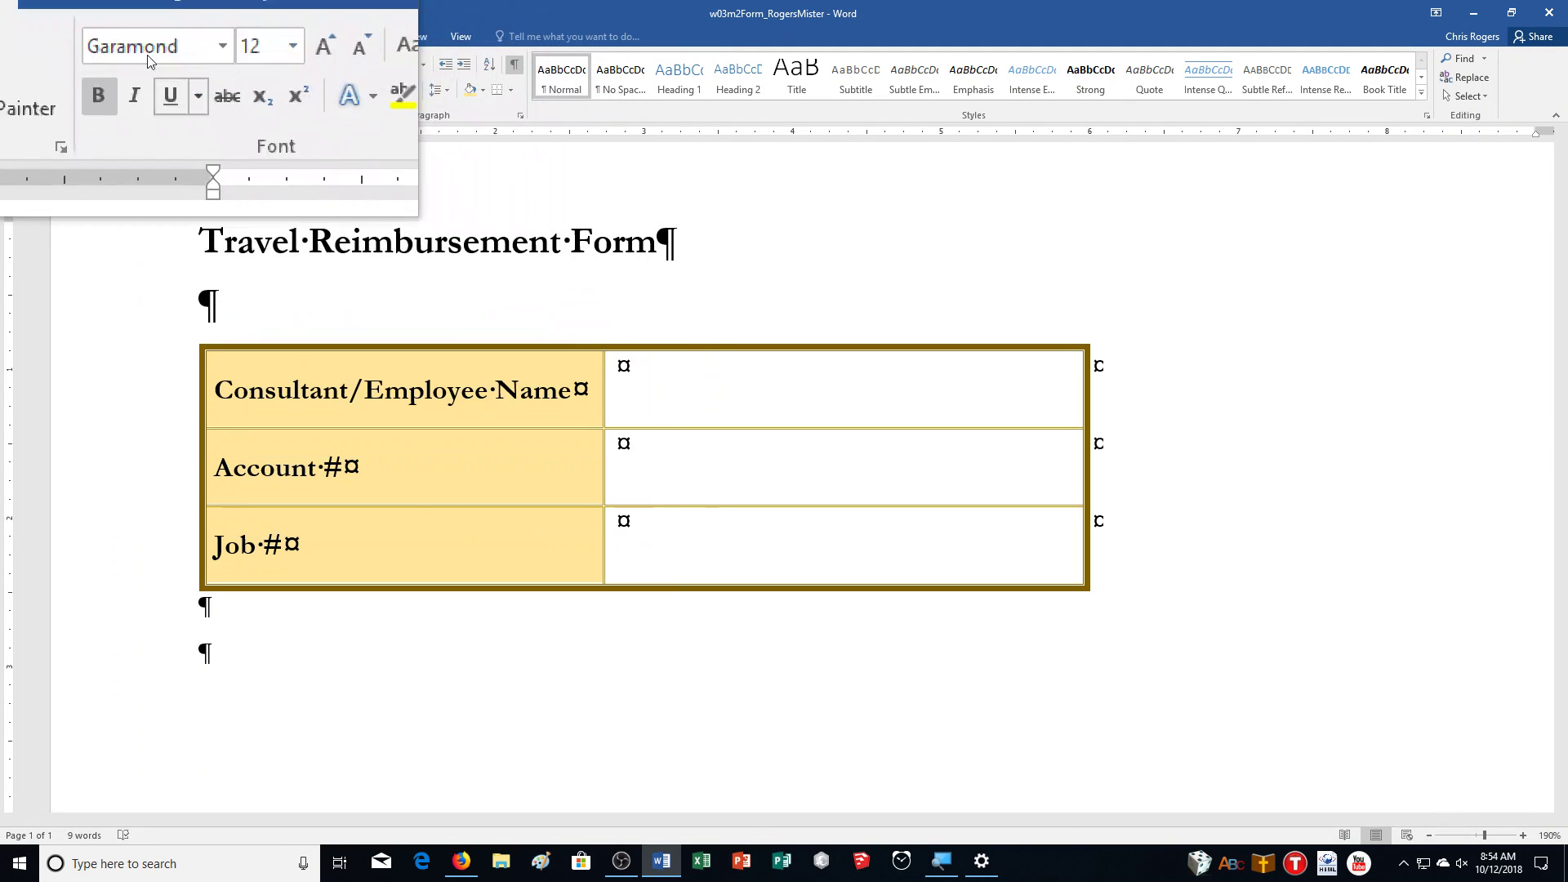
pyautogui.click(123, 36)
pyautogui.click(135, 77)
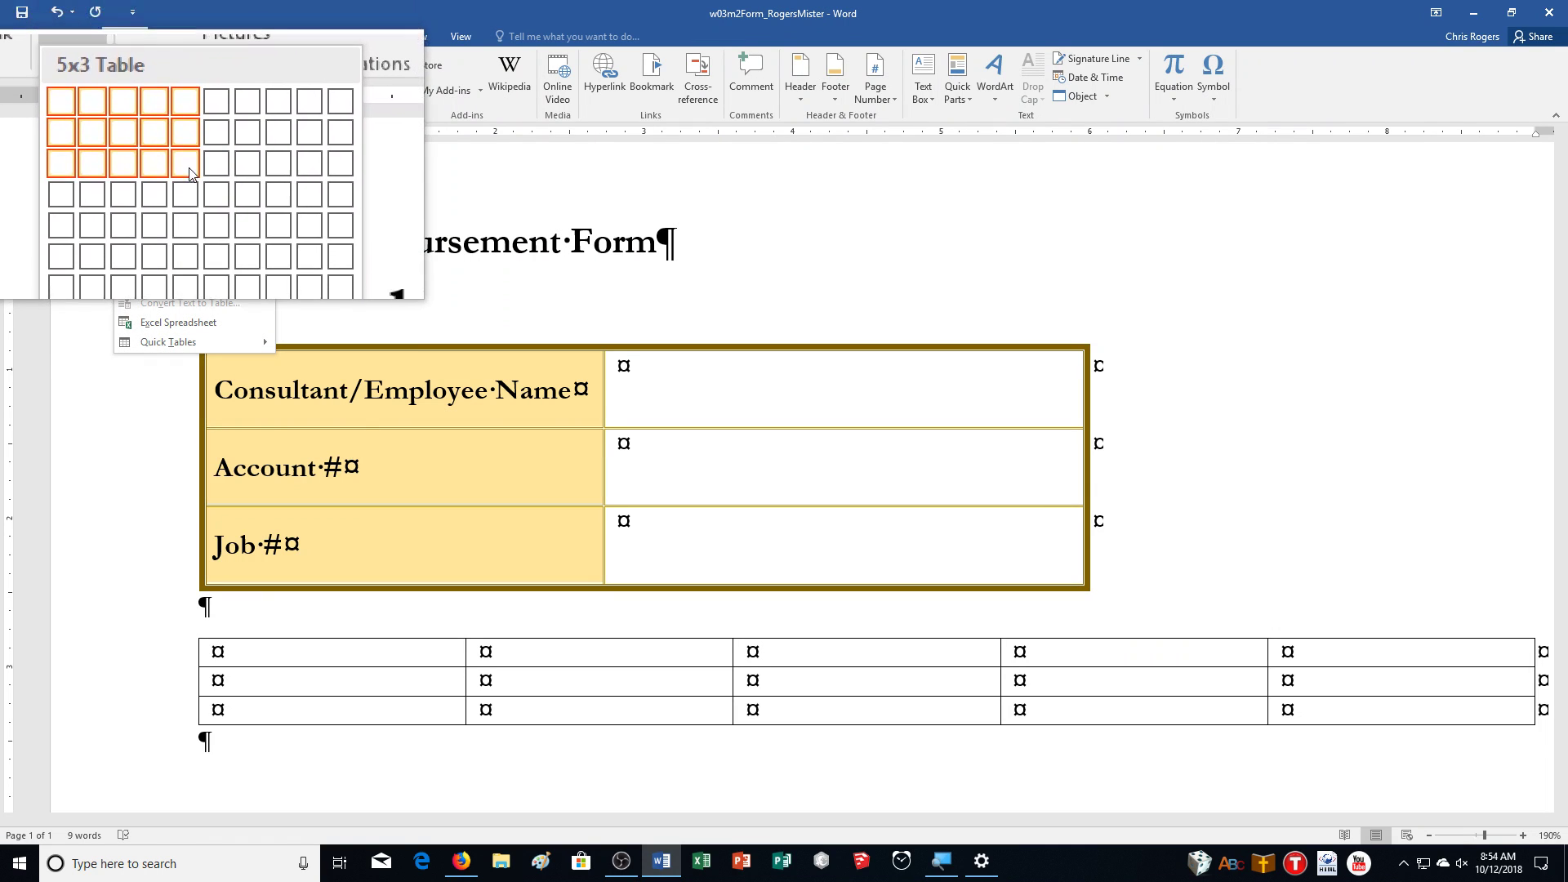
pyautogui.click(188, 203)
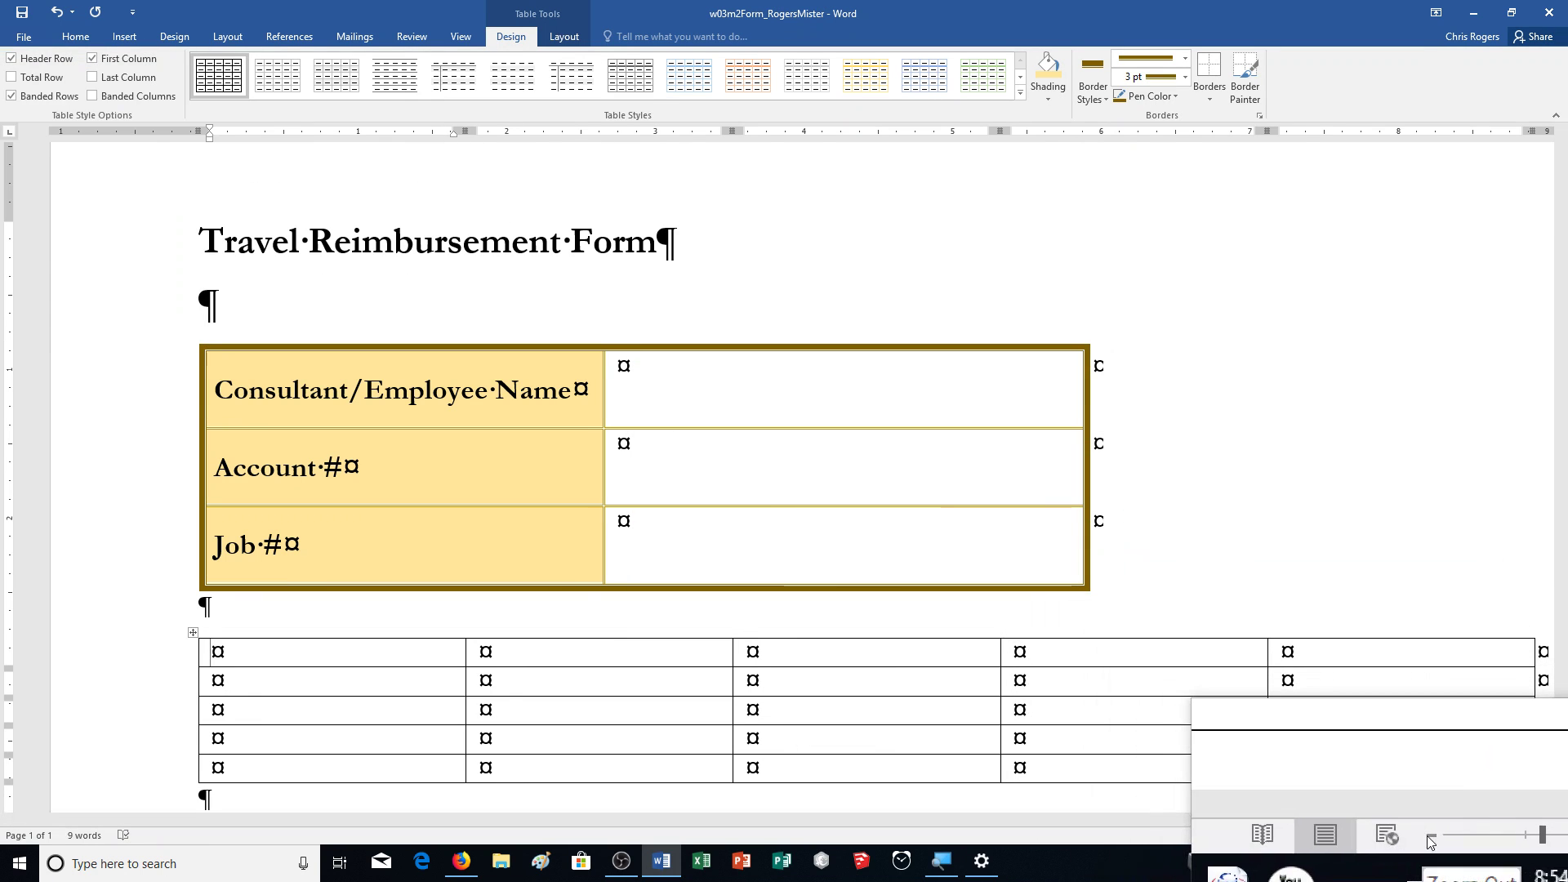
# Step: Fill the new table's first row with the headings Date, Departure Address, Arrival Address, Airfare (if applicable) and Taxi/Transport
pyautogui.keyDown('ctrl'); pyautogui.scroll(-1, 1422, 790); pyautogui.keyUp('ctrl')
pyautogui.scroll(-2, 1460, 626)
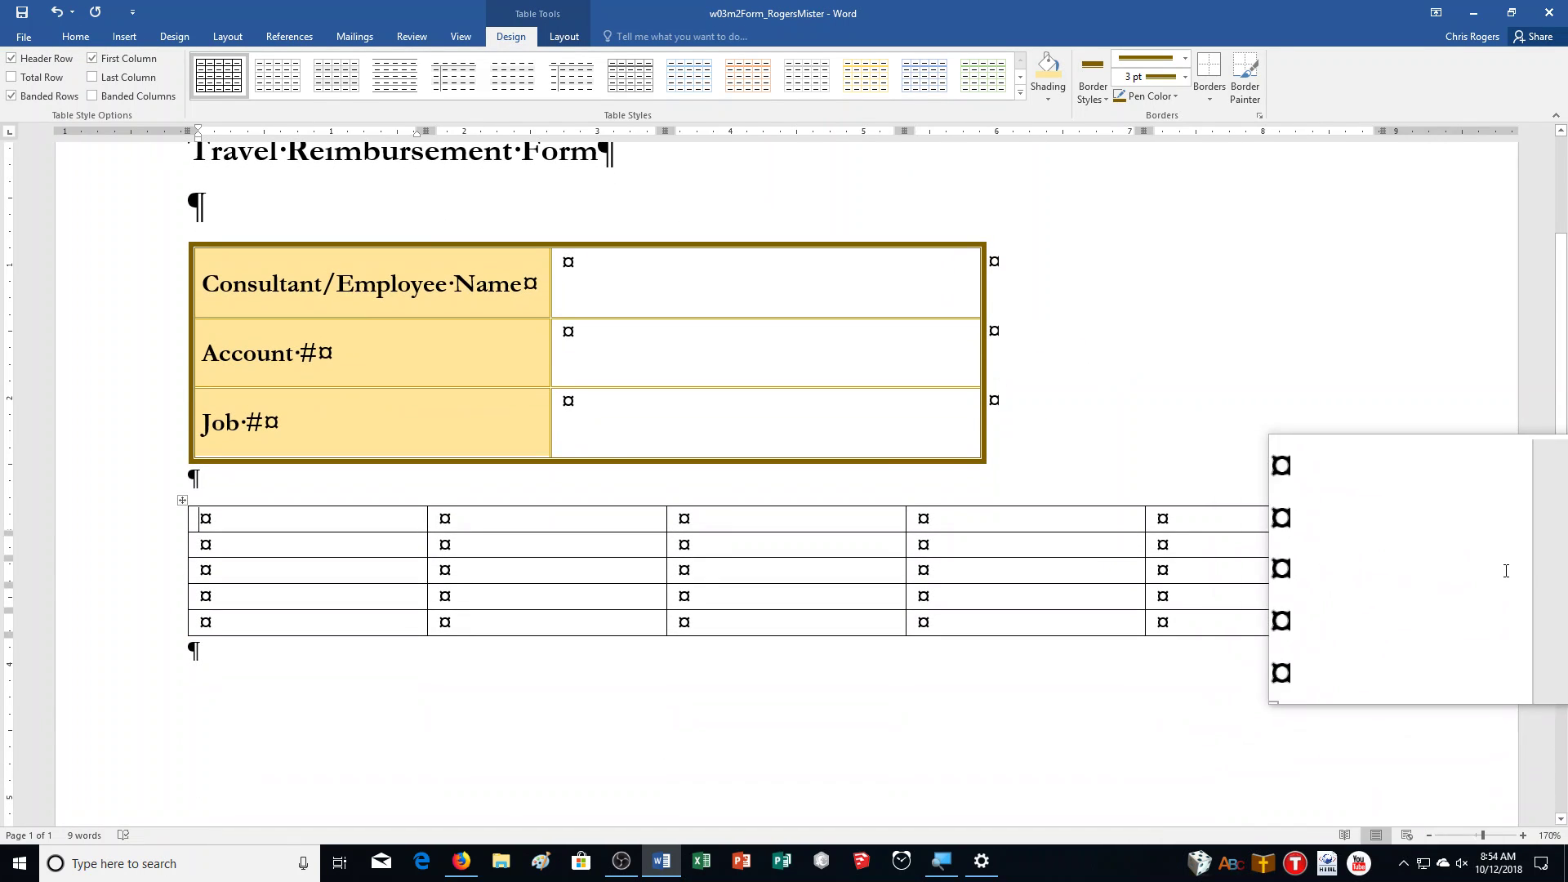
pyautogui.scroll(1, 1505, 567)
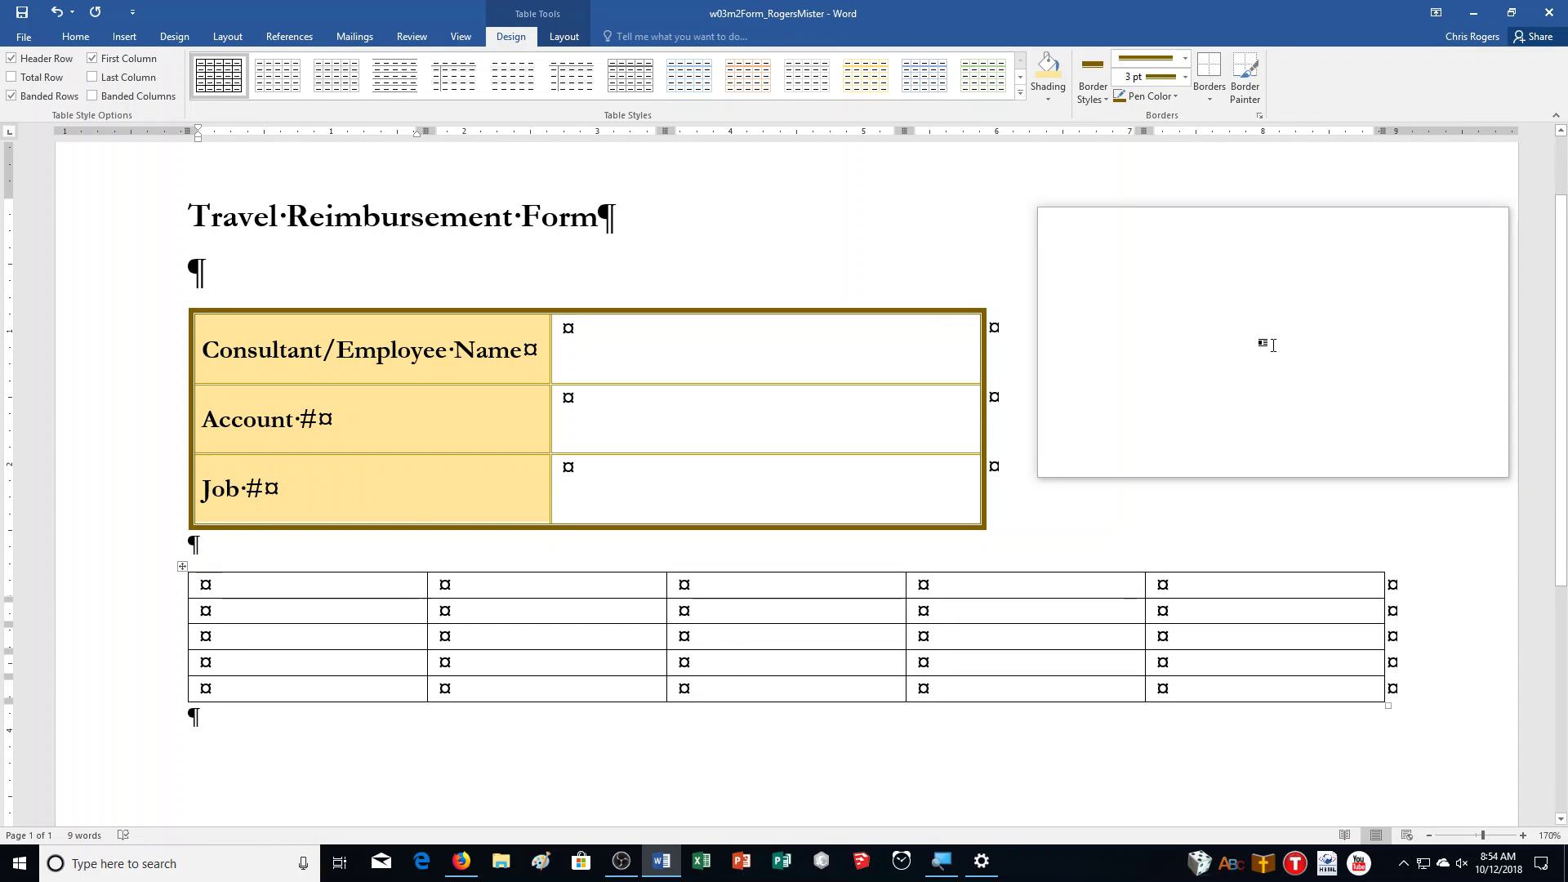
pyautogui.write('Date')
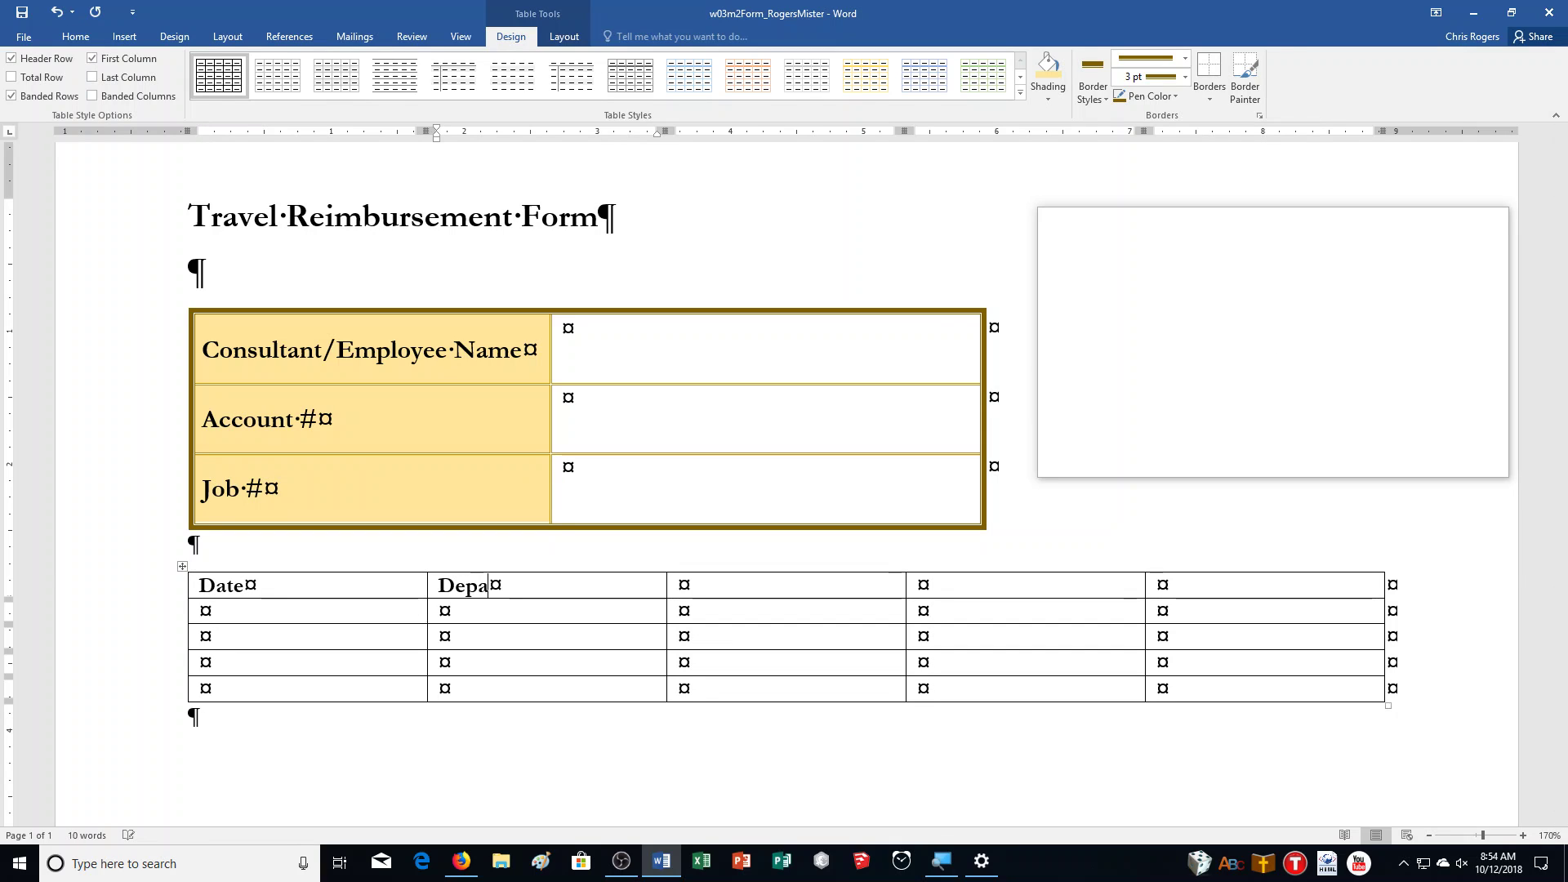
pyautogui.write('Departure ')
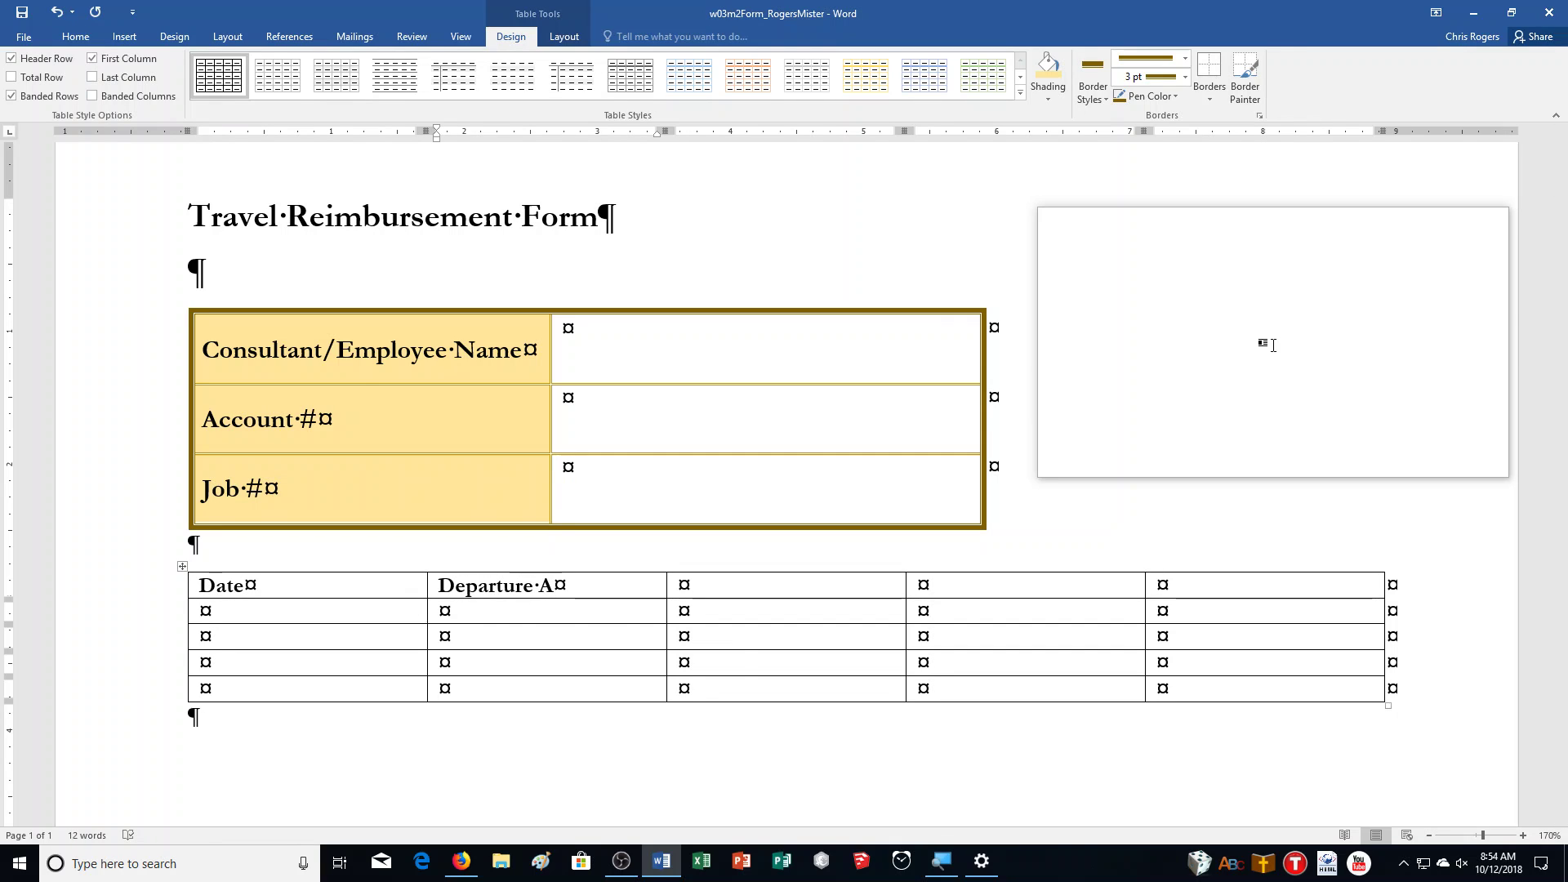
pyautogui.write('Address')
pyautogui.press('Tab')
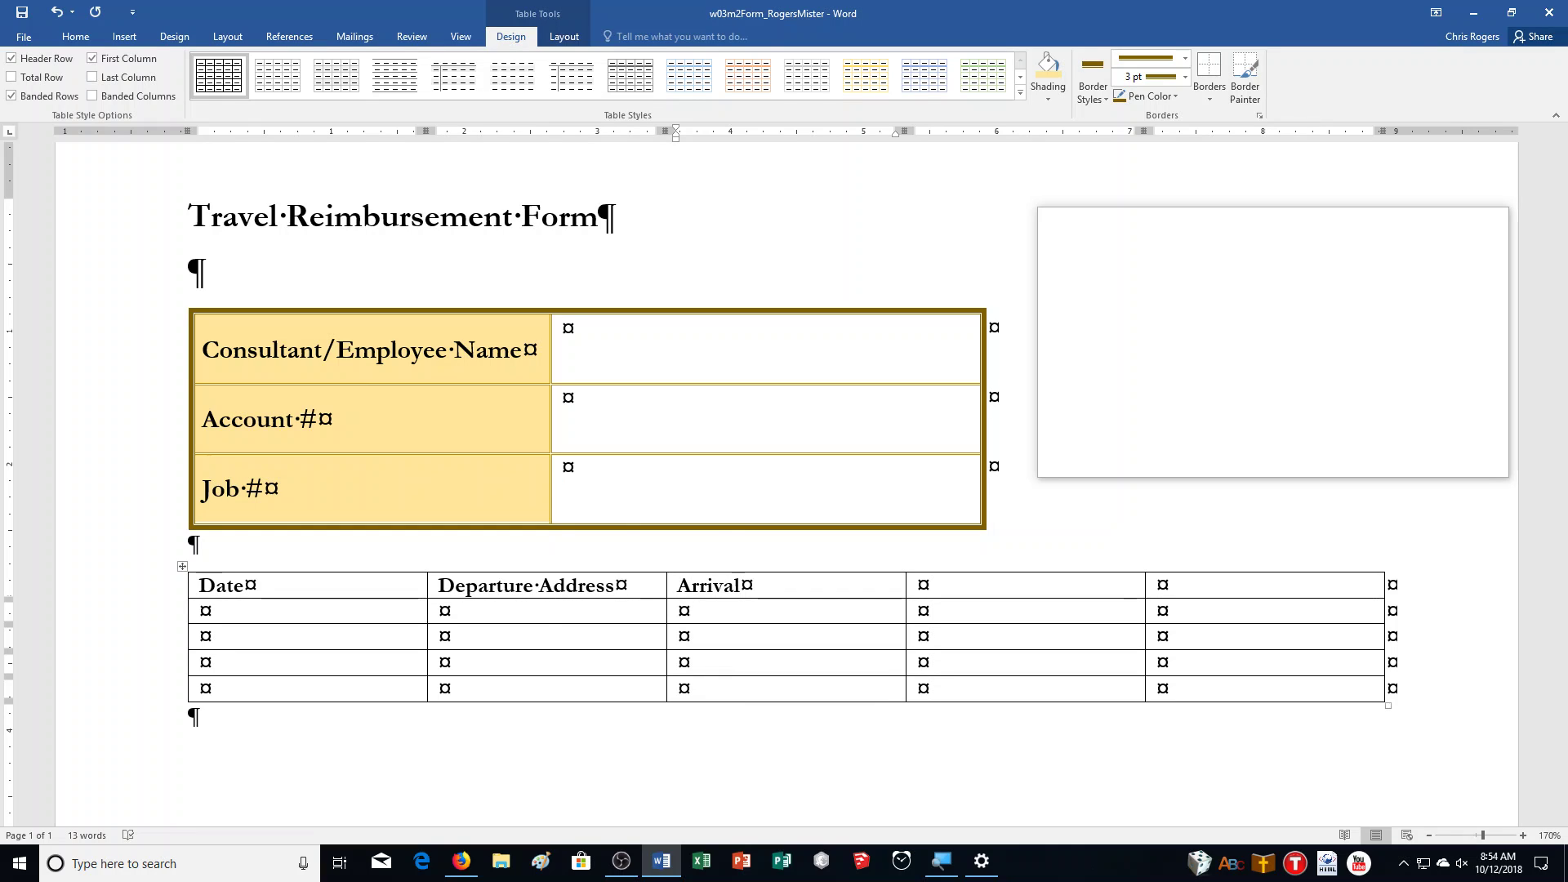
pyautogui.write('Address ')
pyautogui.write('A')
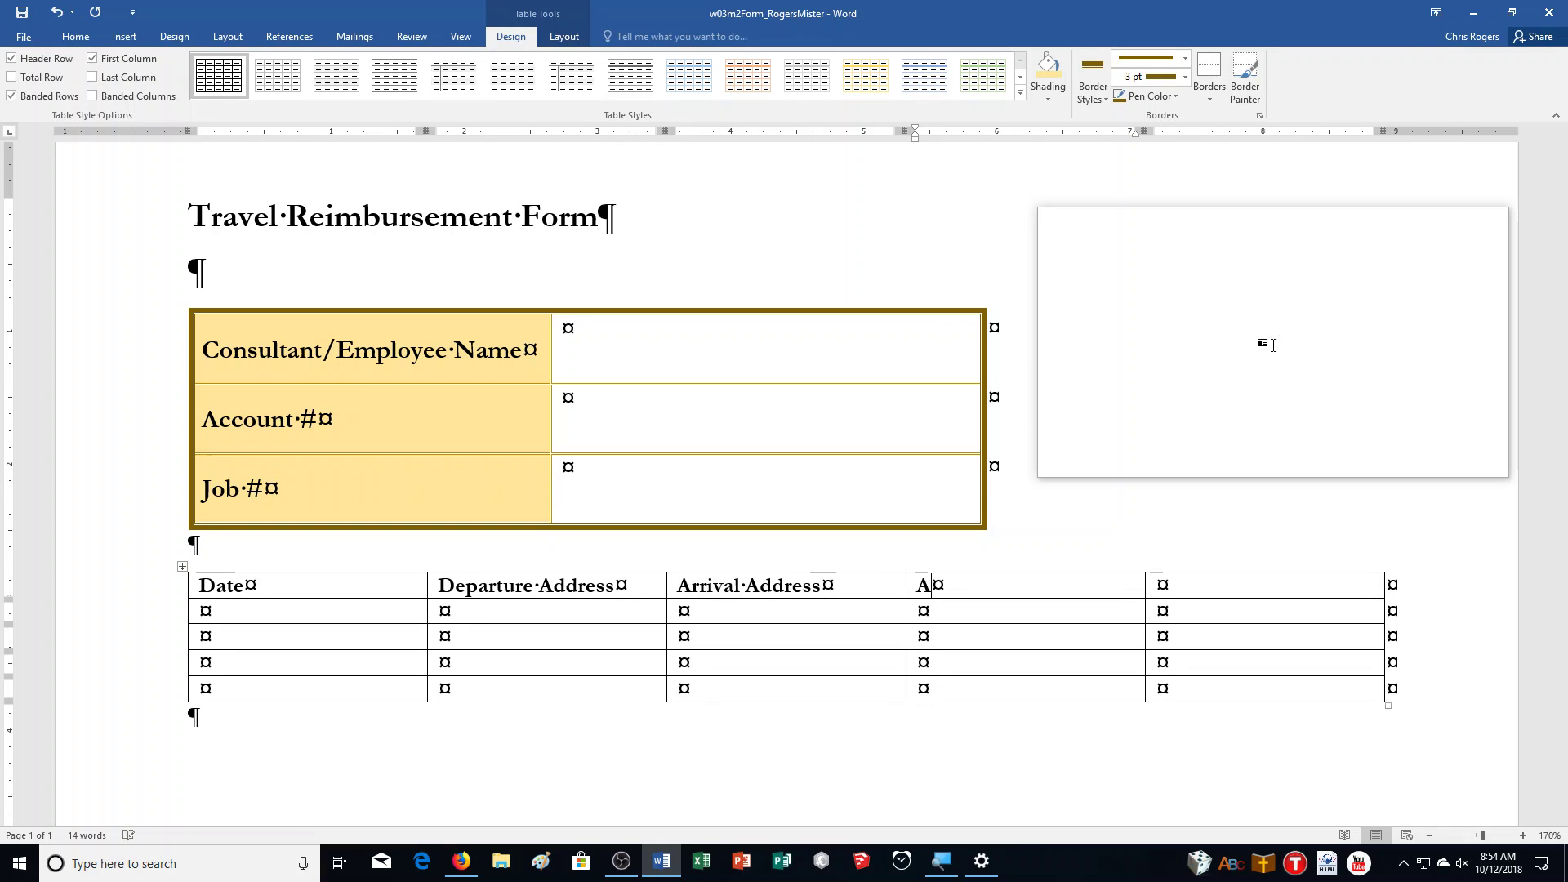
pyautogui.write('irfare (if')
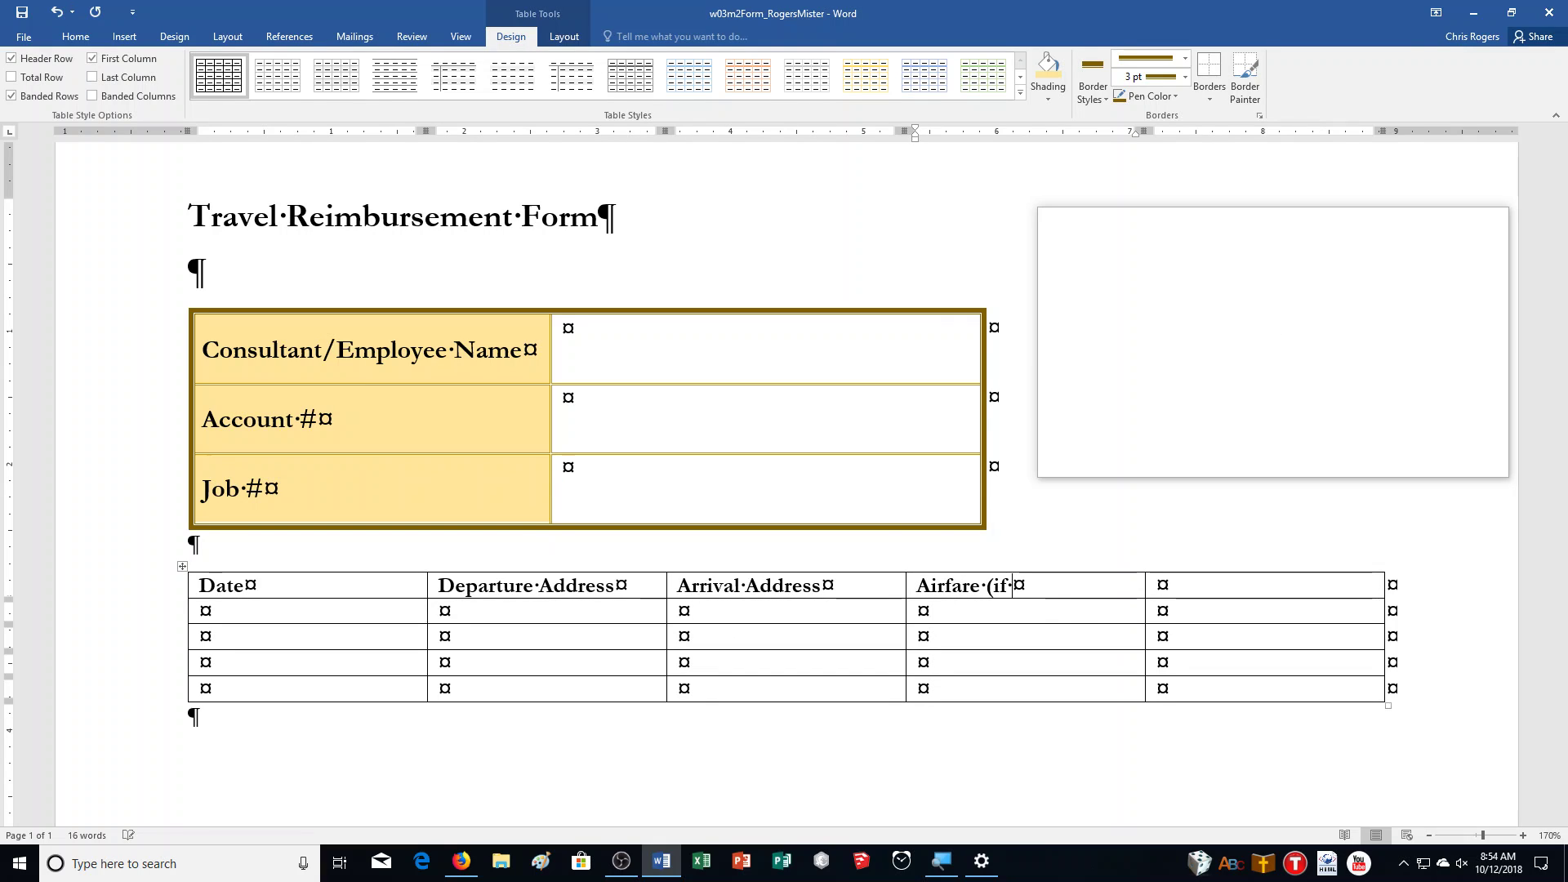
pyautogui.write(' applicable) ')
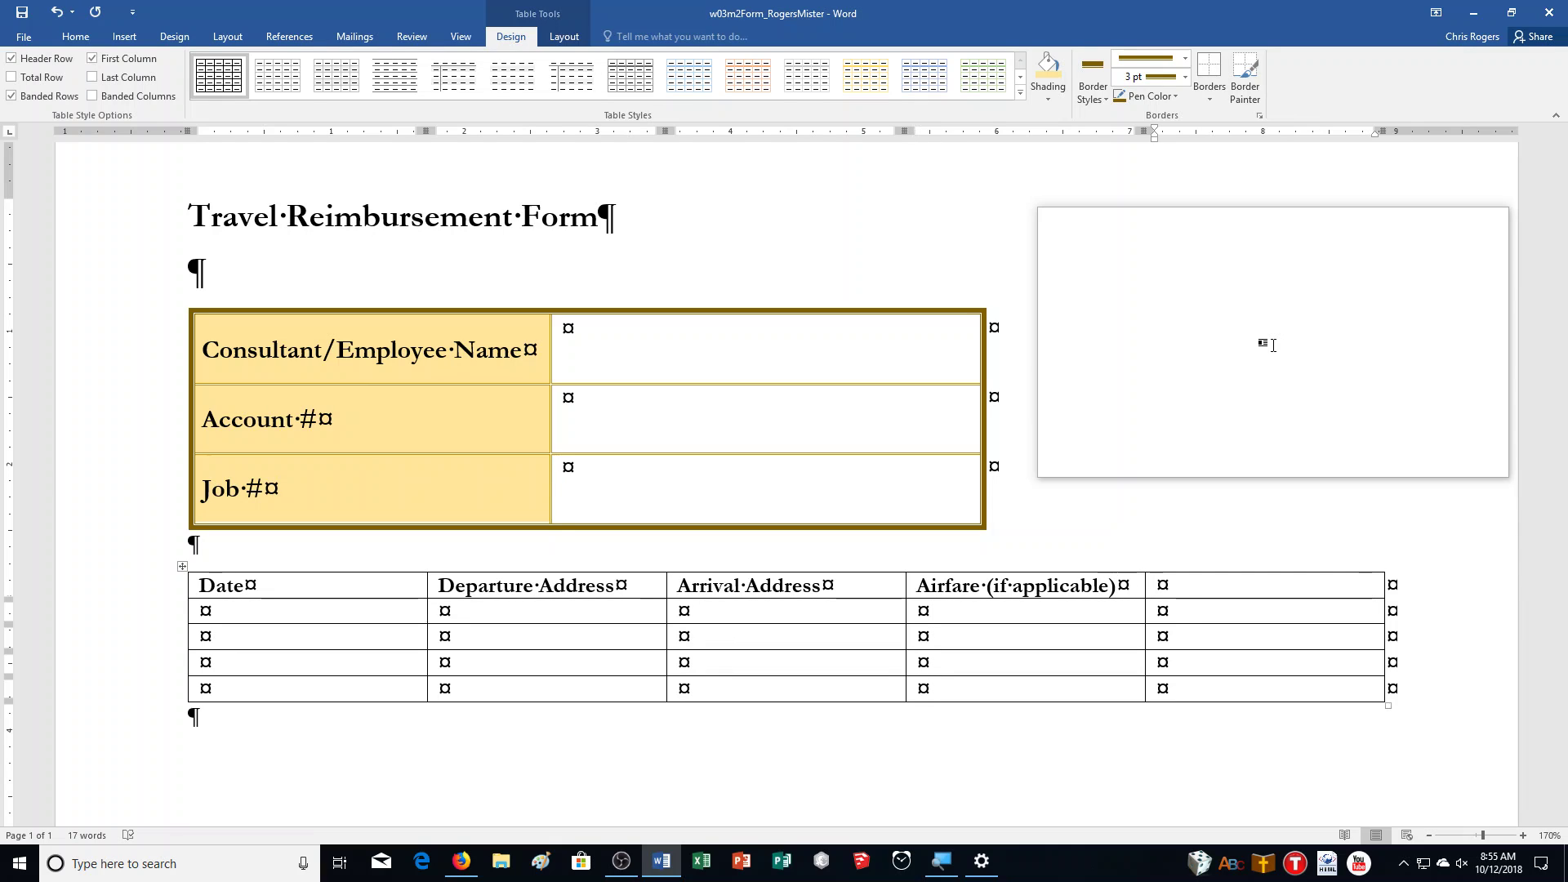
pyautogui.write('Taxi')
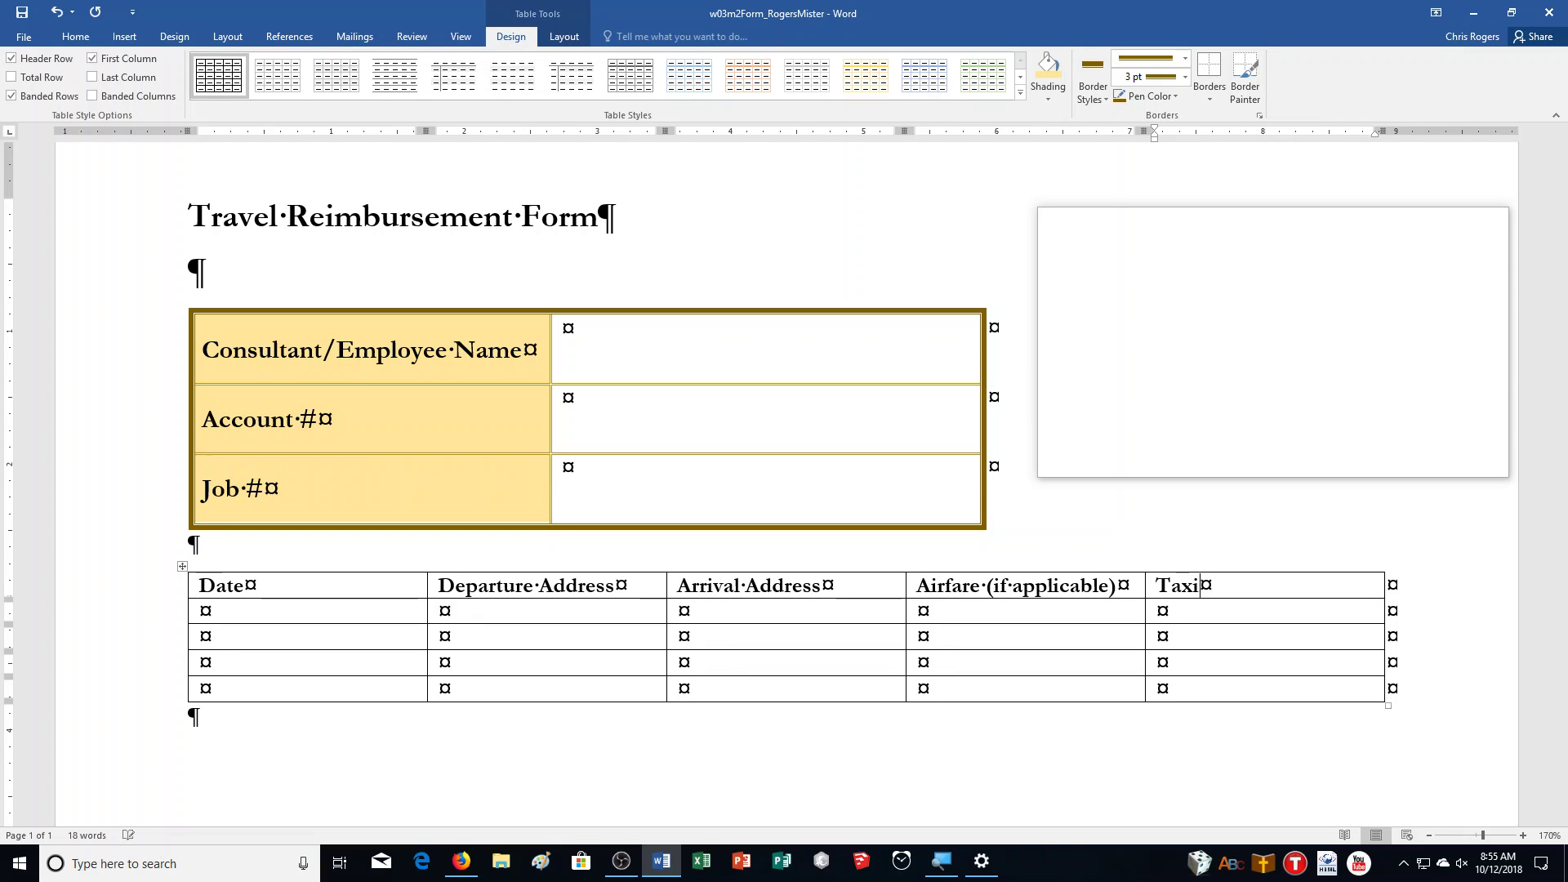
pyautogui.write('/Transport')
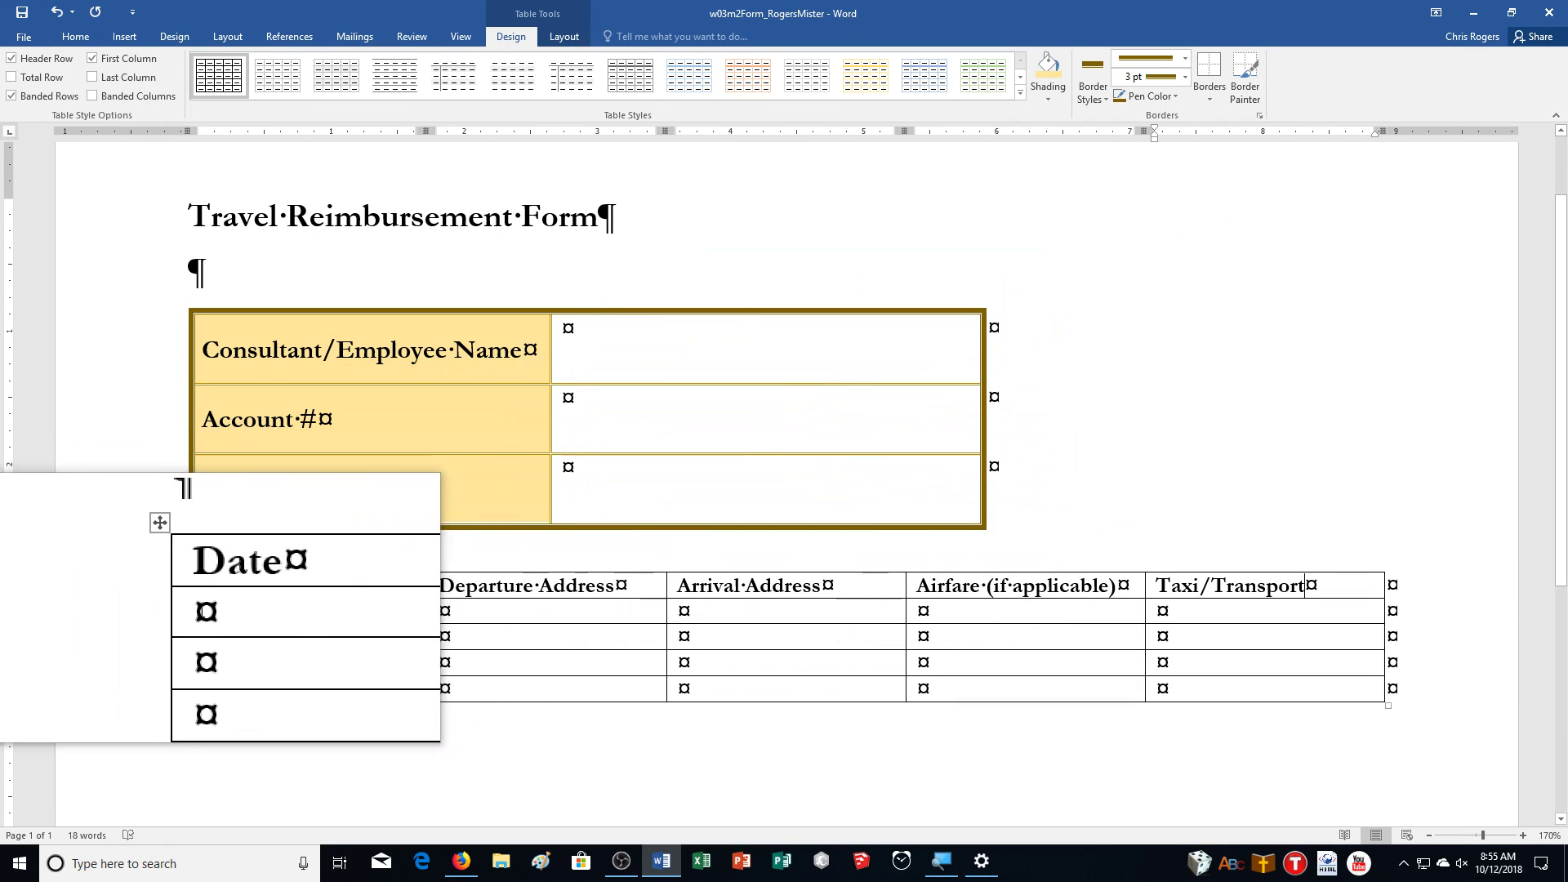
# Step: Set the font color of the second table's second row to red
pyautogui.moveTo(203, 611); pyautogui.dragTo(1182, 617)
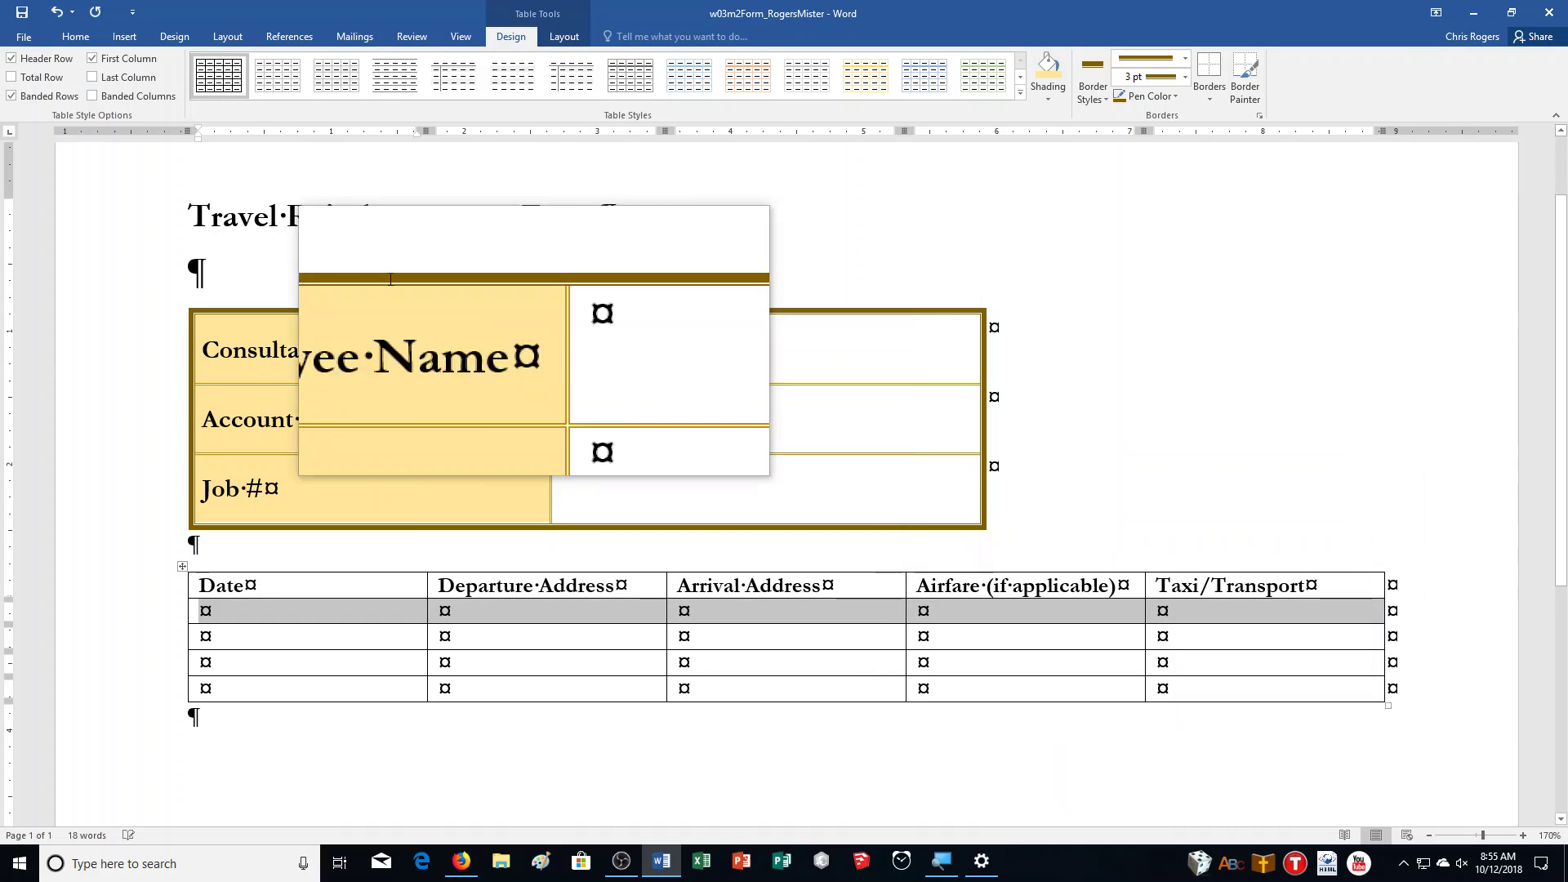
pyautogui.click(85, 36)
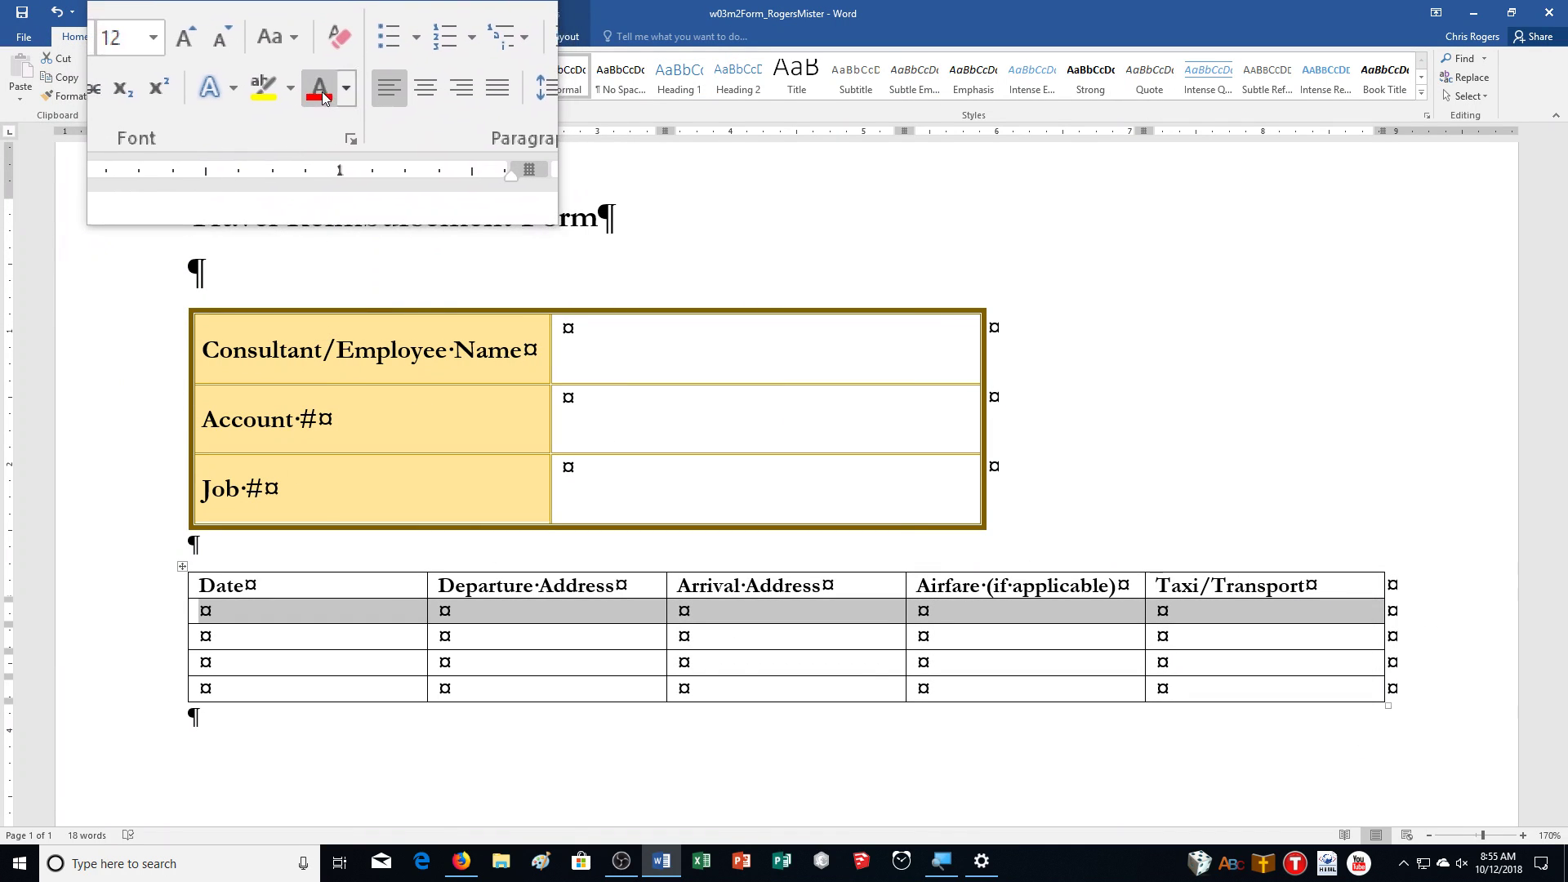
pyautogui.click(321, 90)
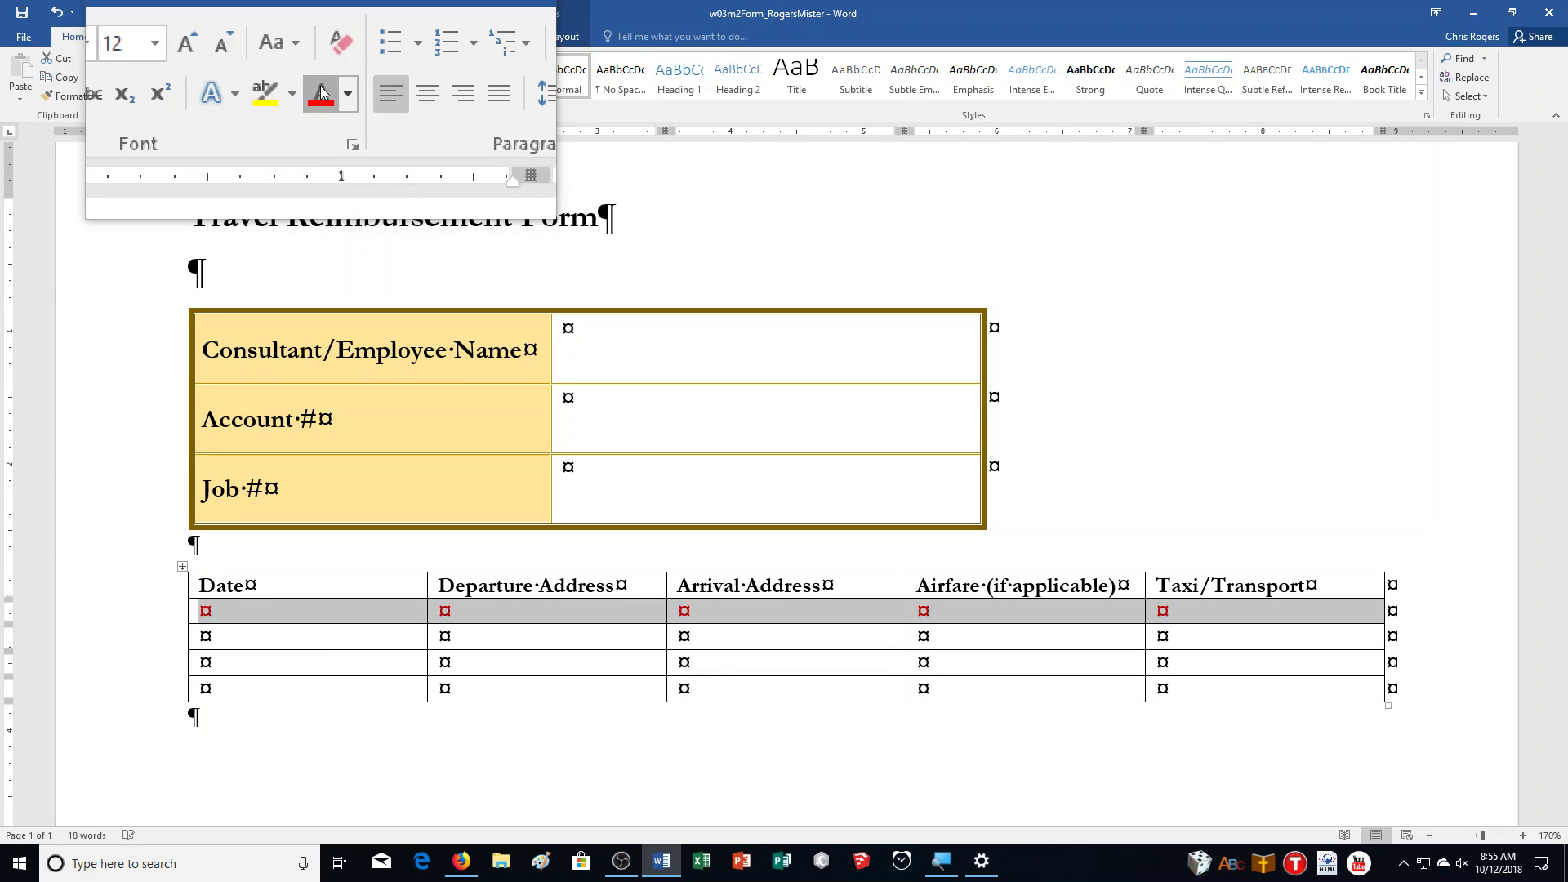
# Step: Enter the sample date "e.g. 1/15/2017" plus a sample departure address and a sample arrival address in the red row
pyautogui.click(283, 618)
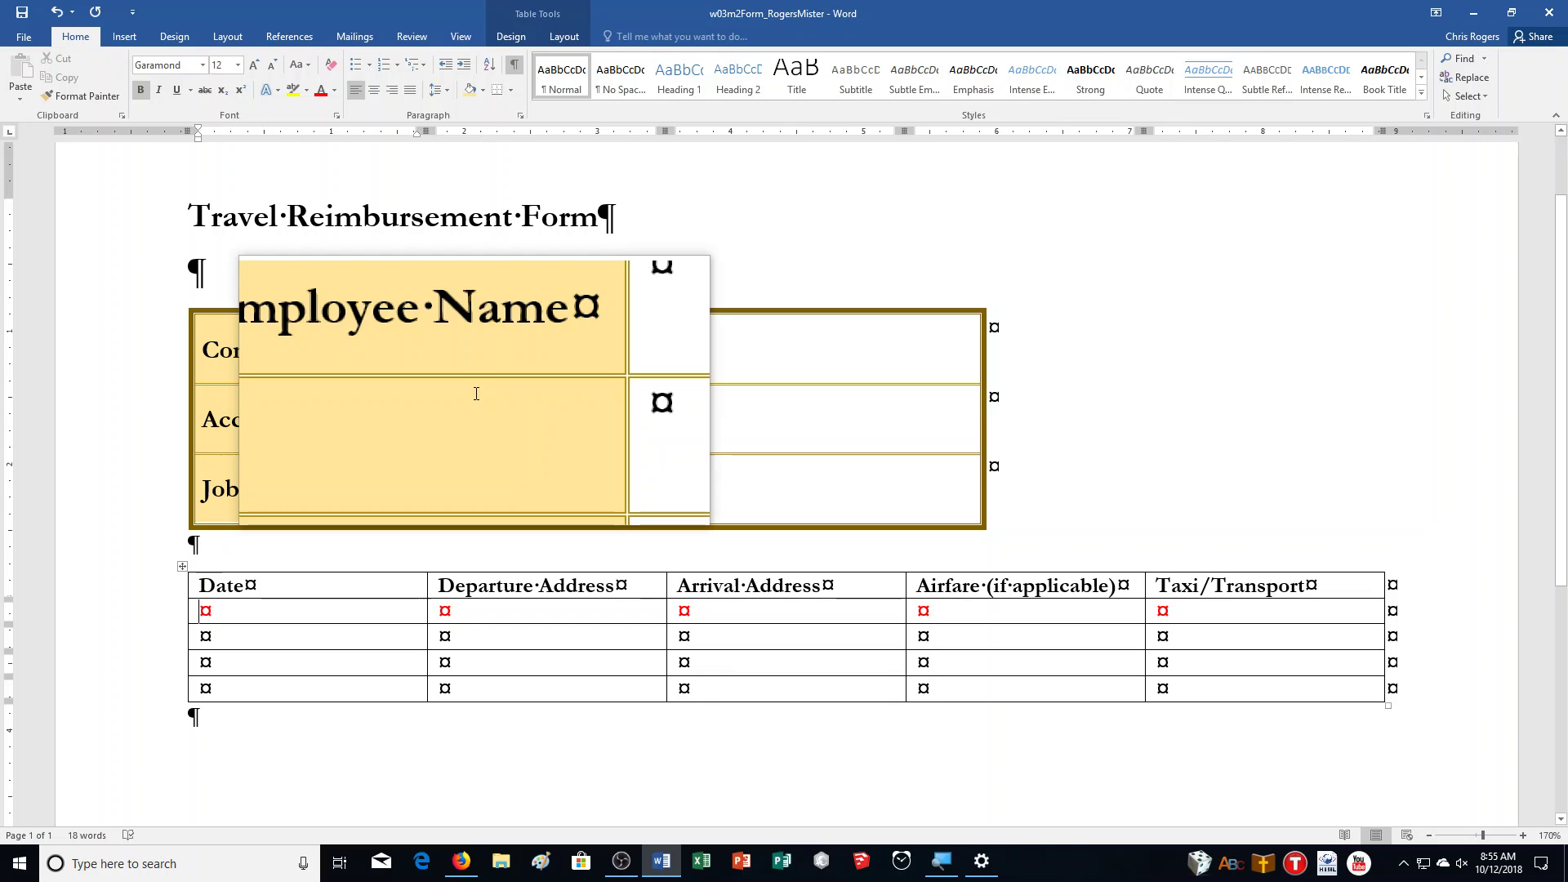
pyautogui.write('e.g')
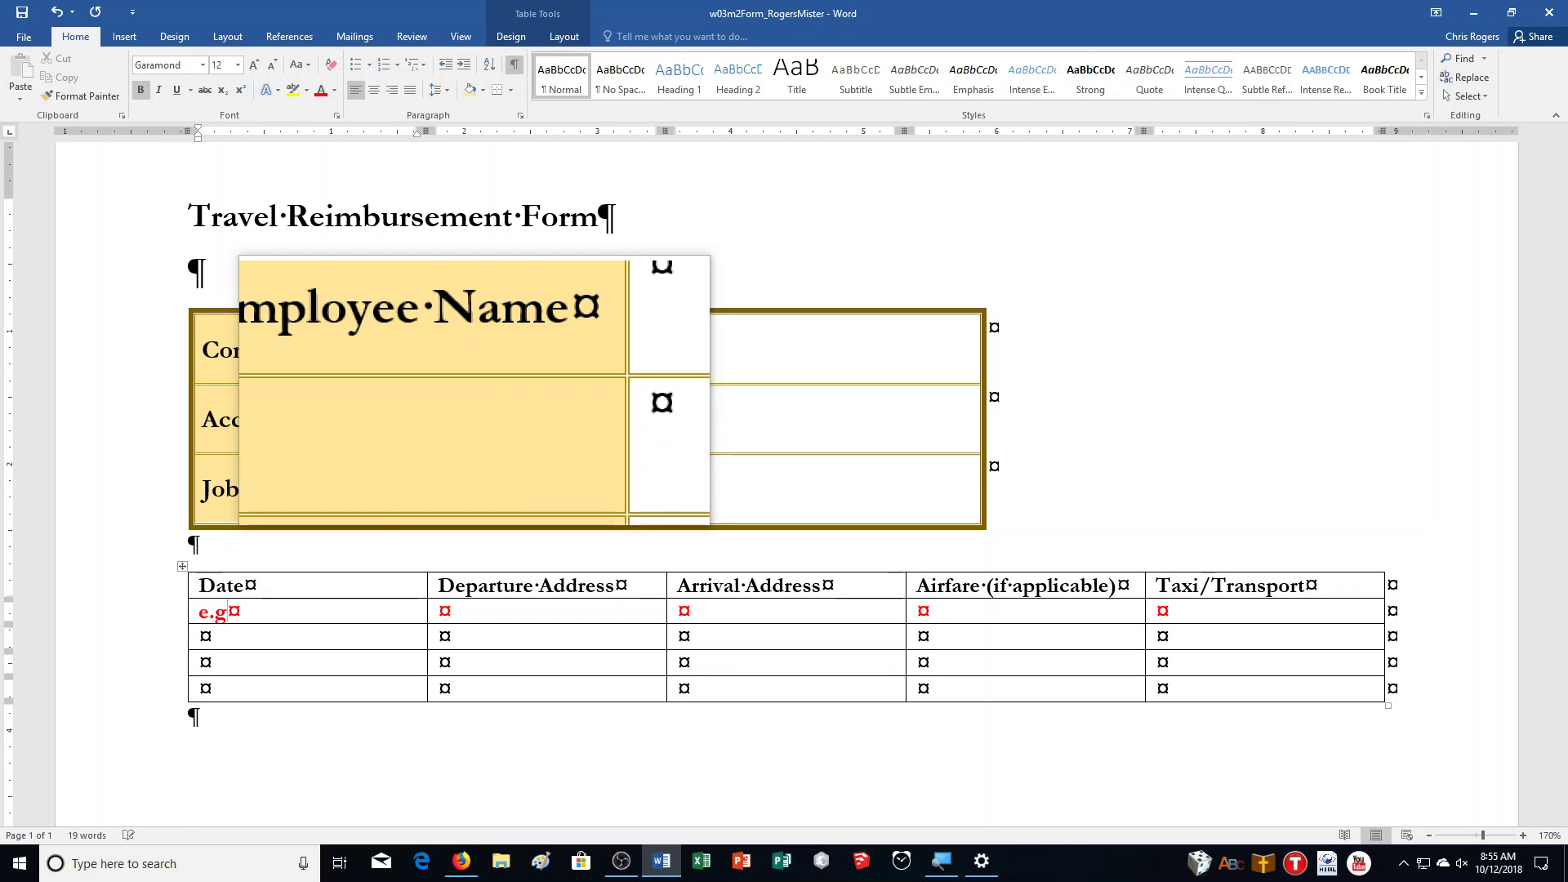
pyautogui.write('. 1/15/2017')
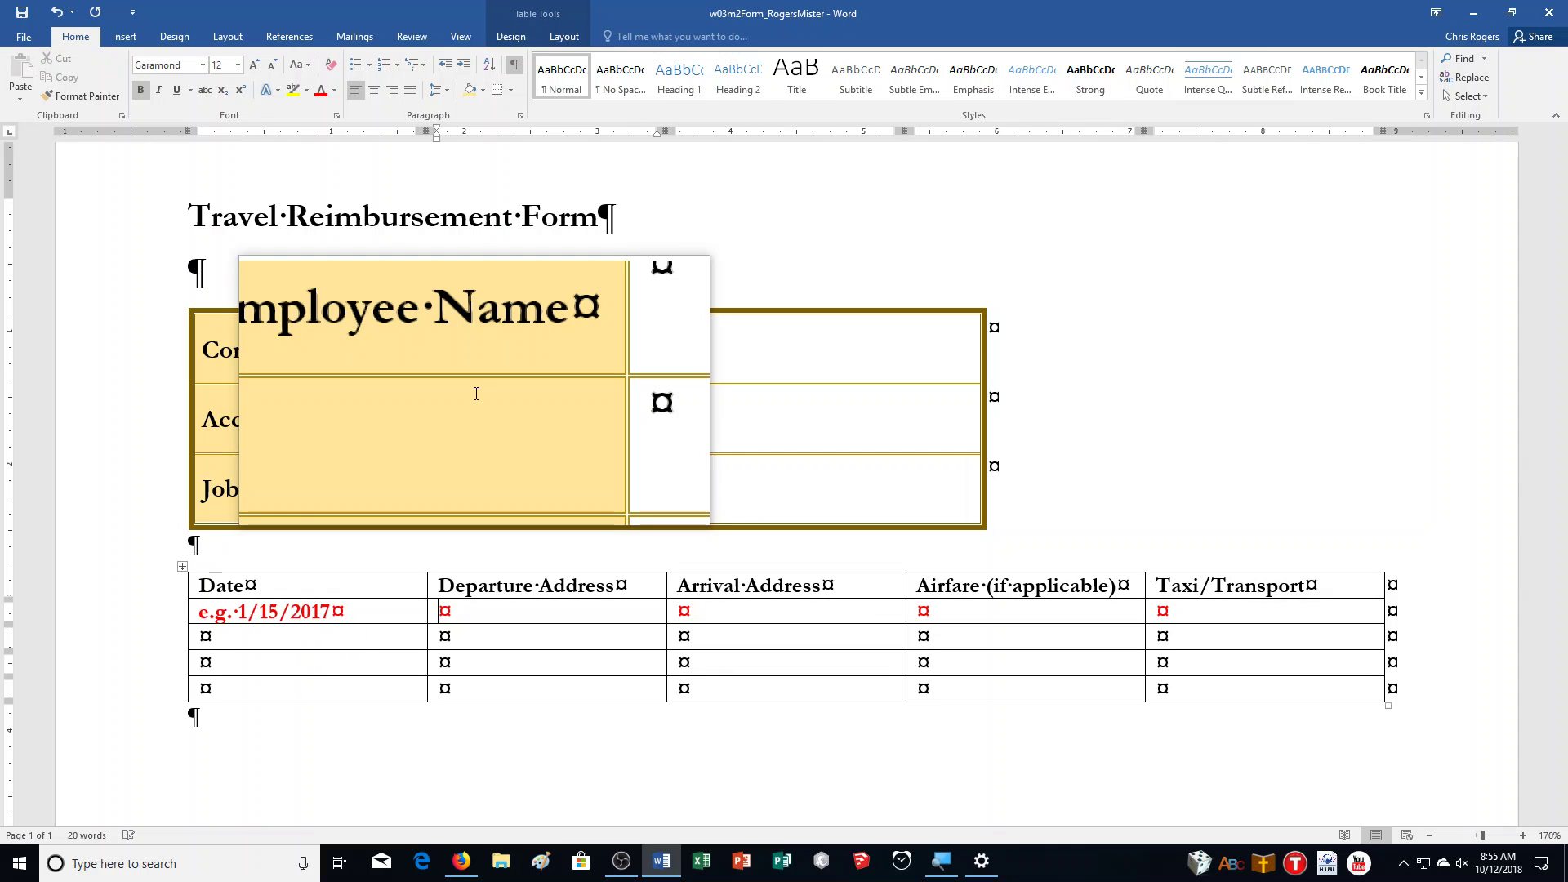
pyautogui.write('601 Wa')
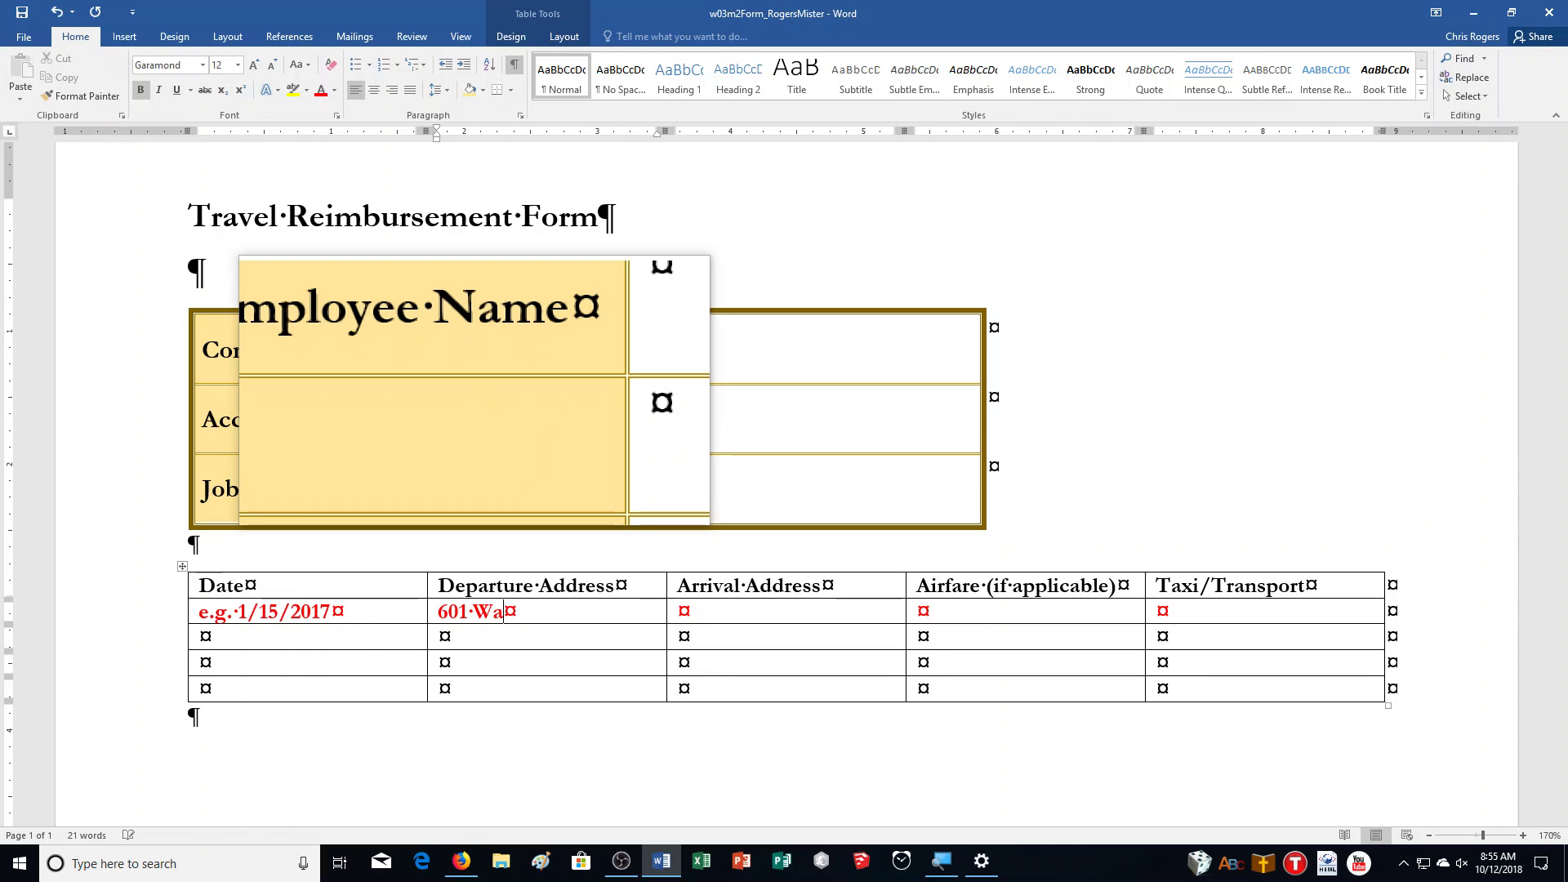
pyautogui.write('lnut St., Amherst N')
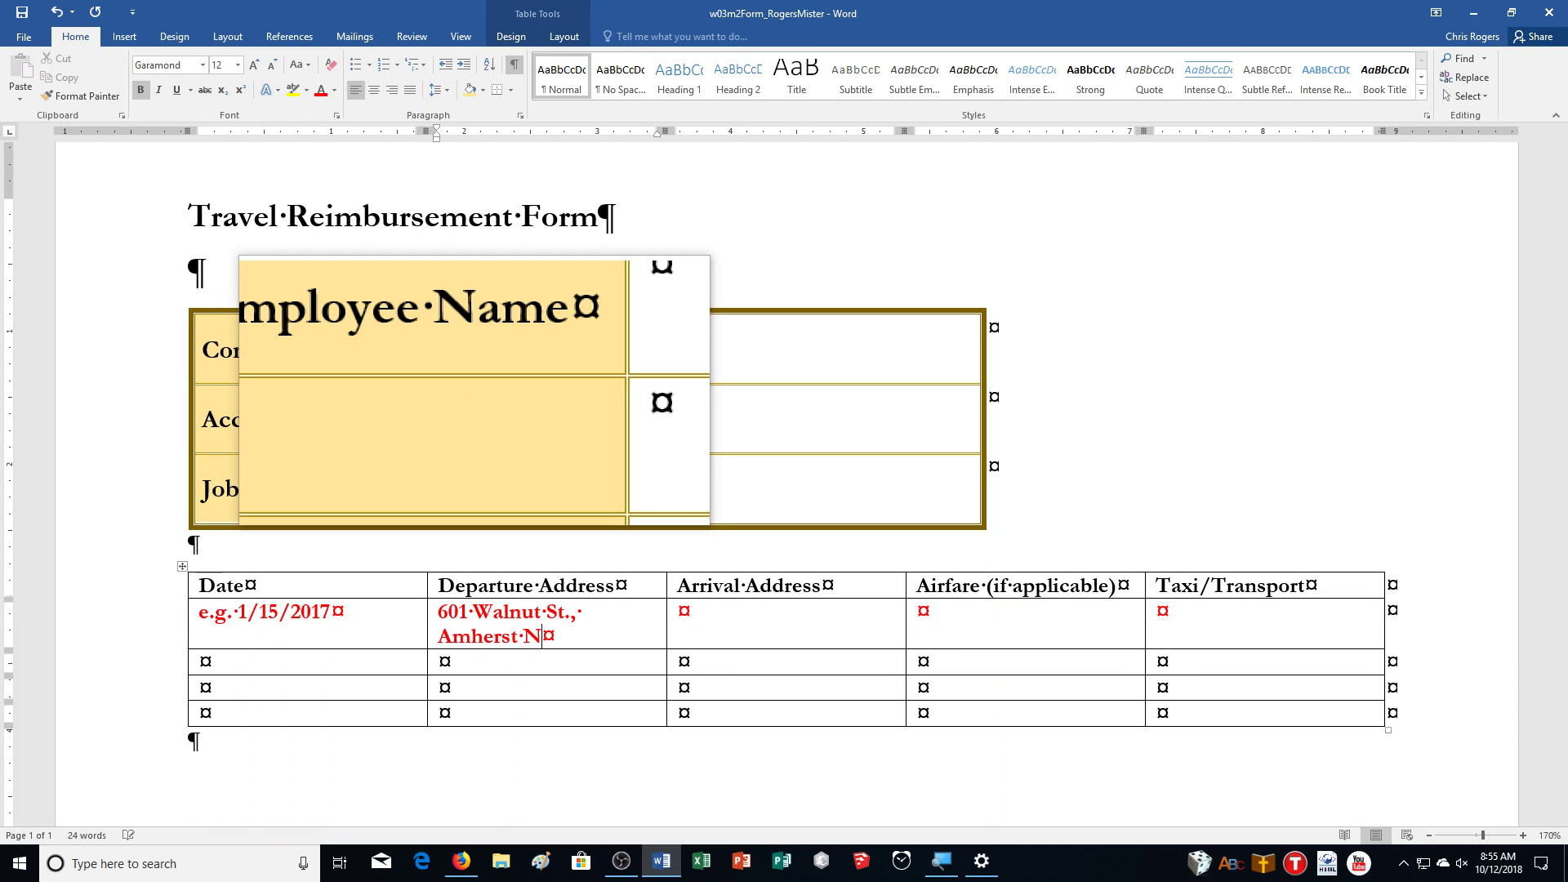
pyautogui.write('J')
pyautogui.press('Tab')
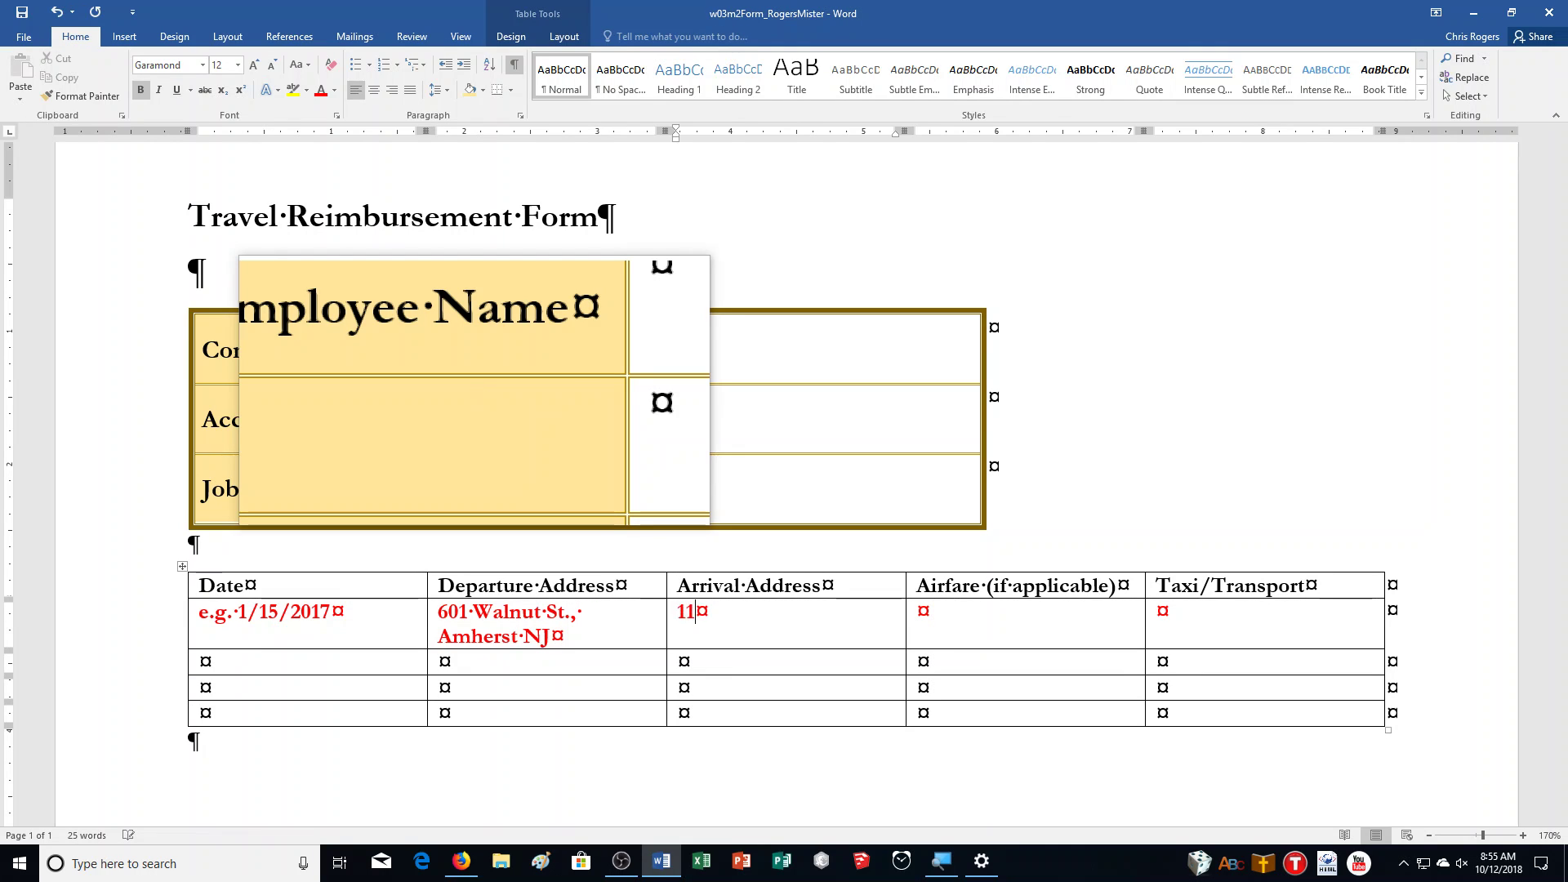
pyautogui.write('1132 Ande')
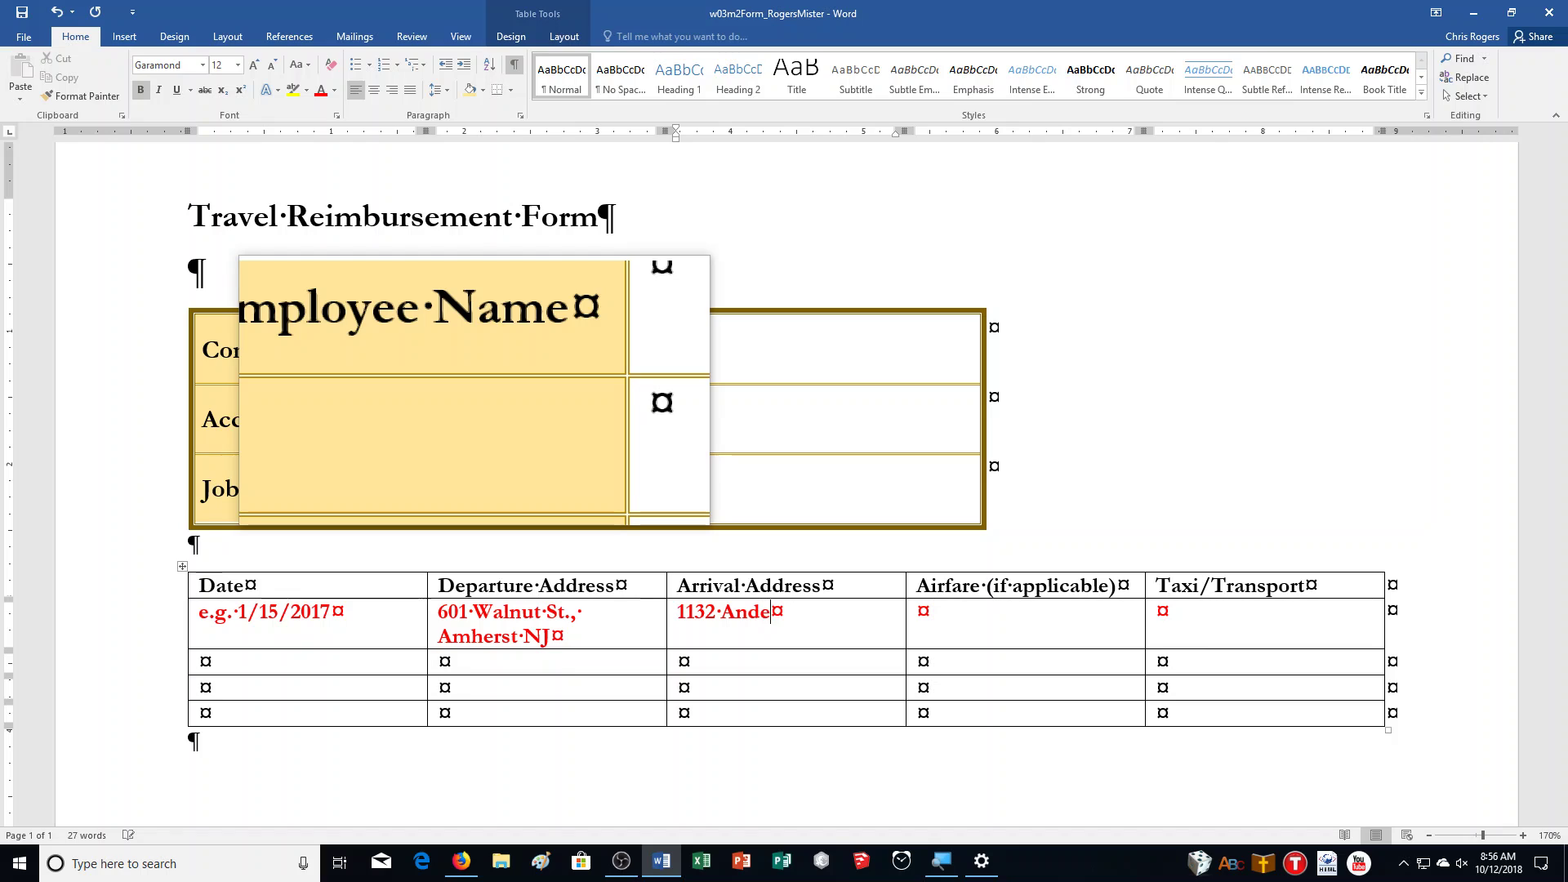
pyautogui.write('rson Ct., Lexington KY')
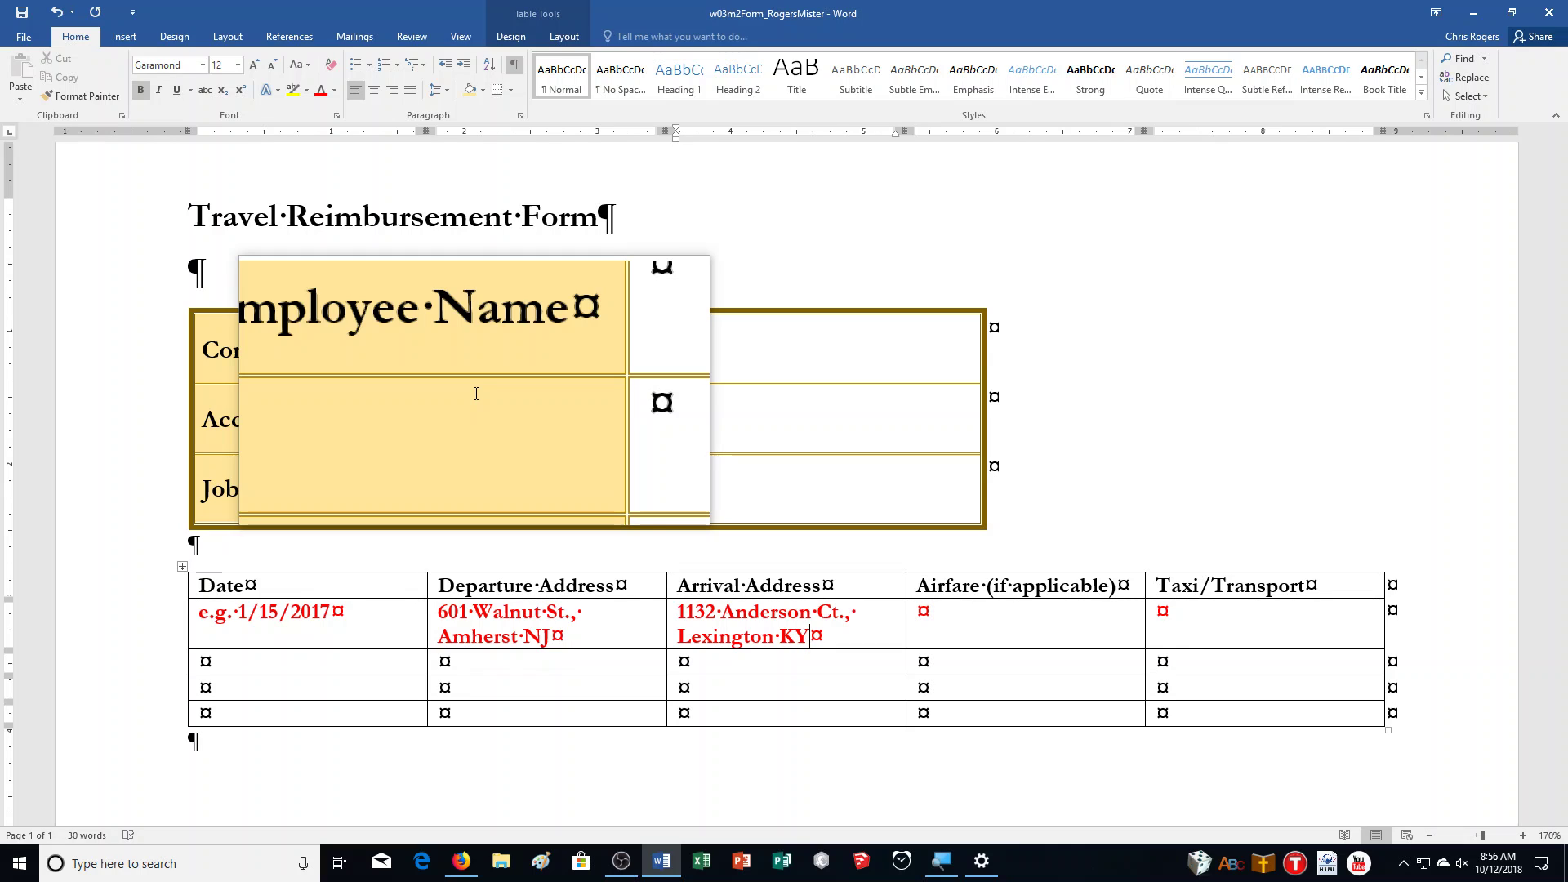
# Step: AutoFit the whole travel expense table to its contents
pyautogui.click(182, 563)
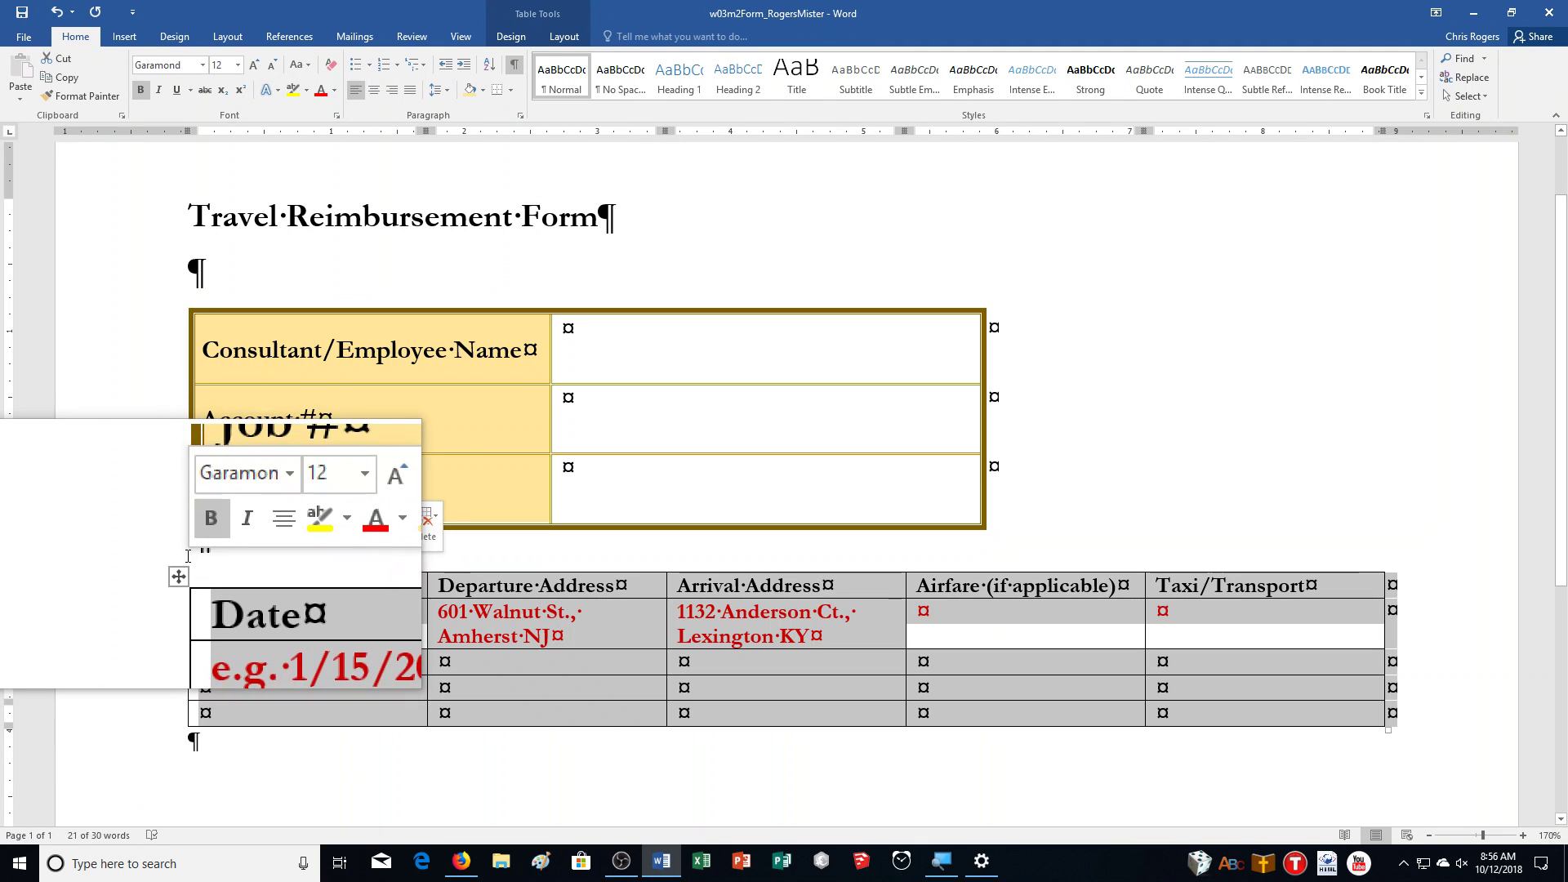
pyautogui.click(564, 37)
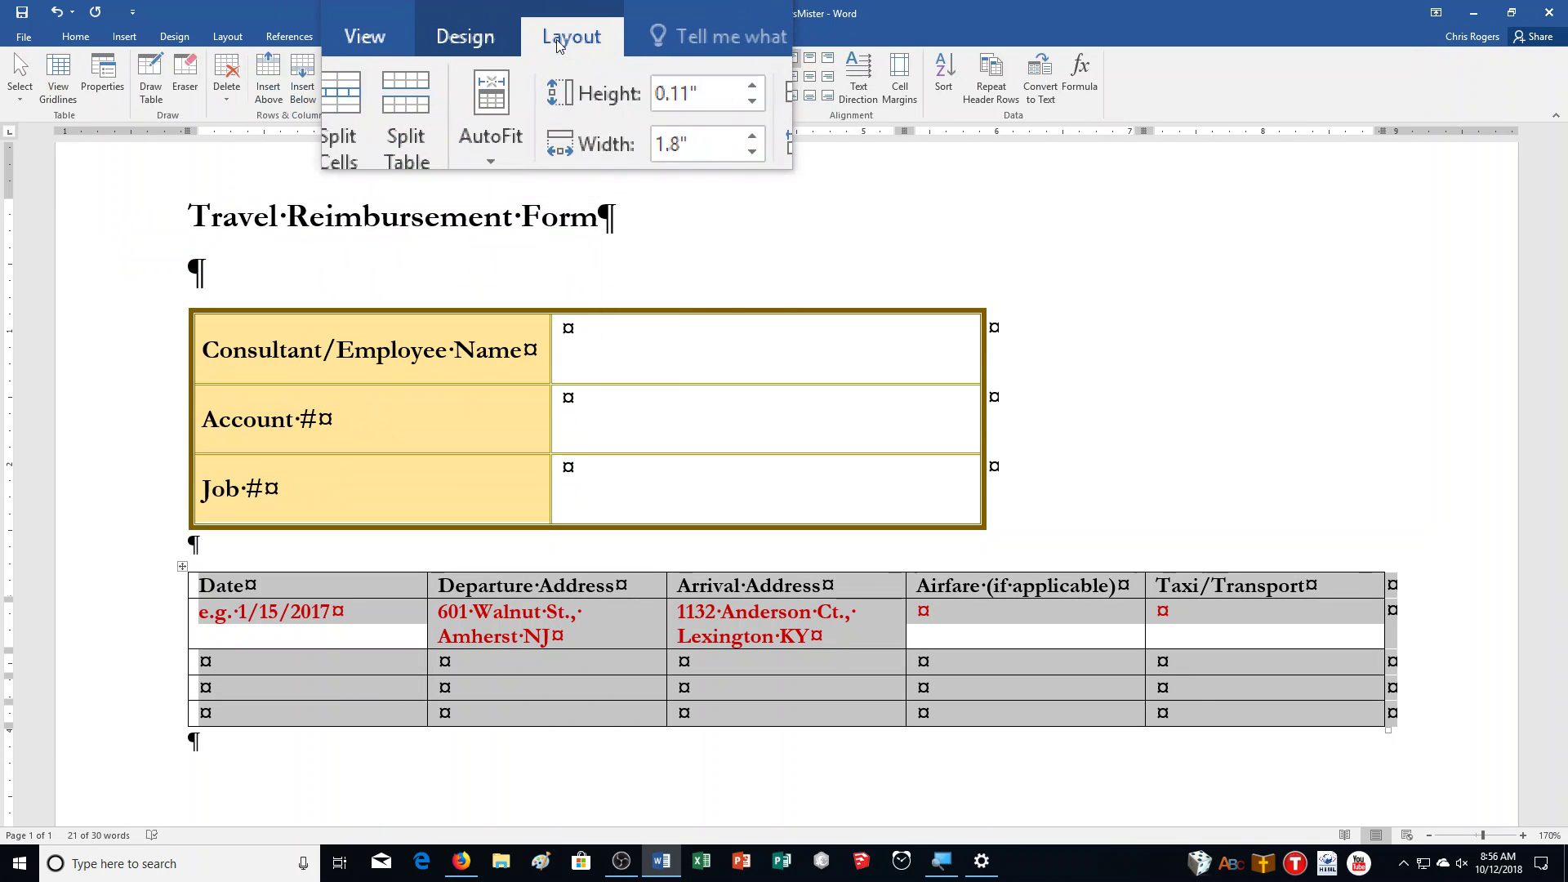
pyautogui.click(531, 102)
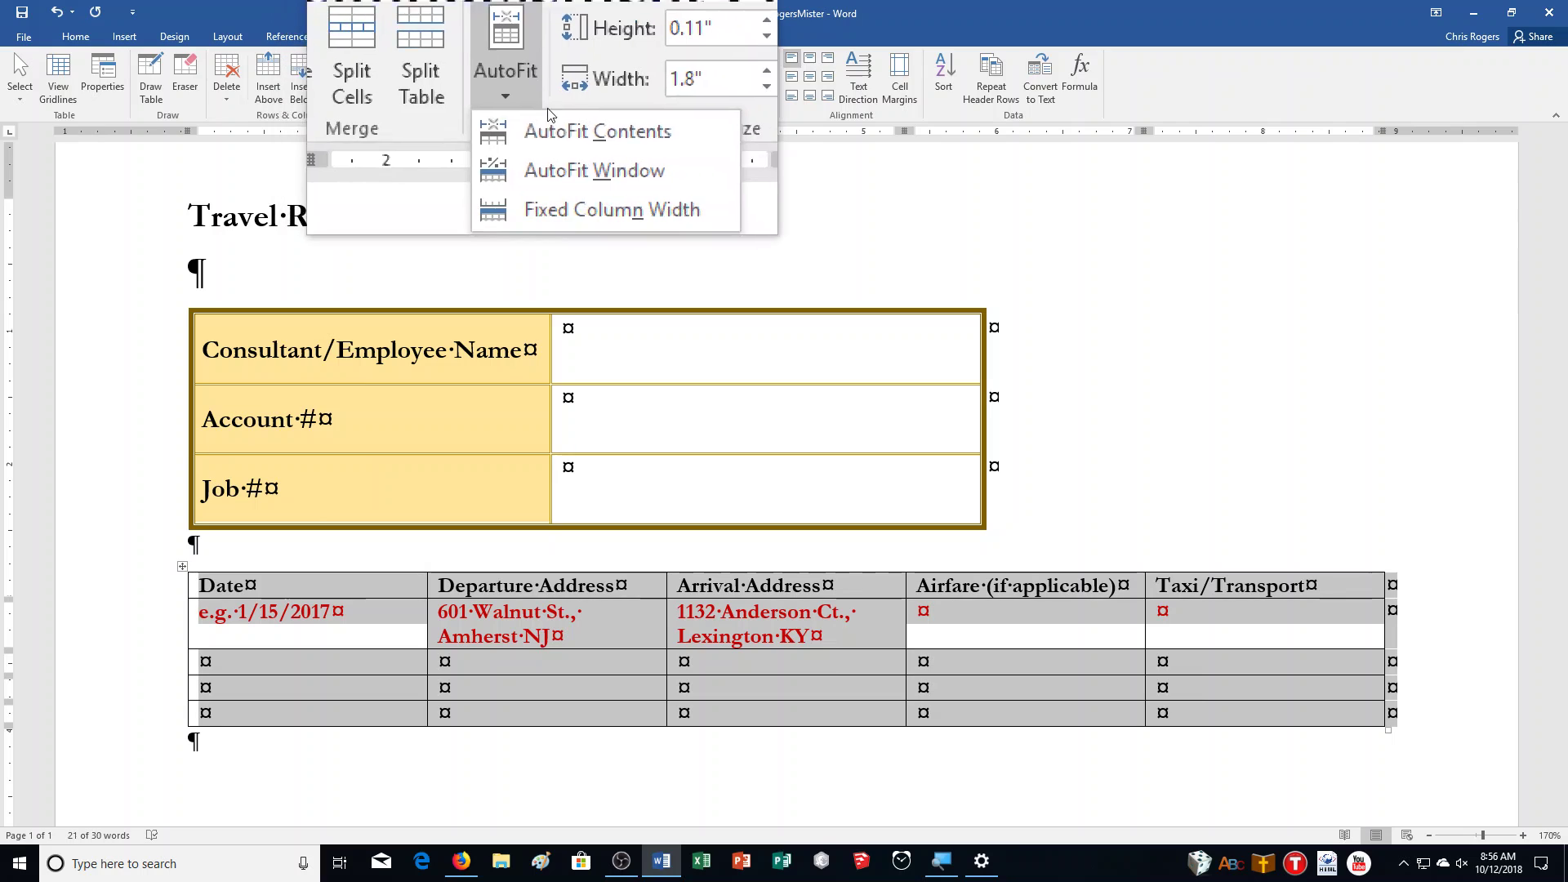
pyautogui.click(556, 121)
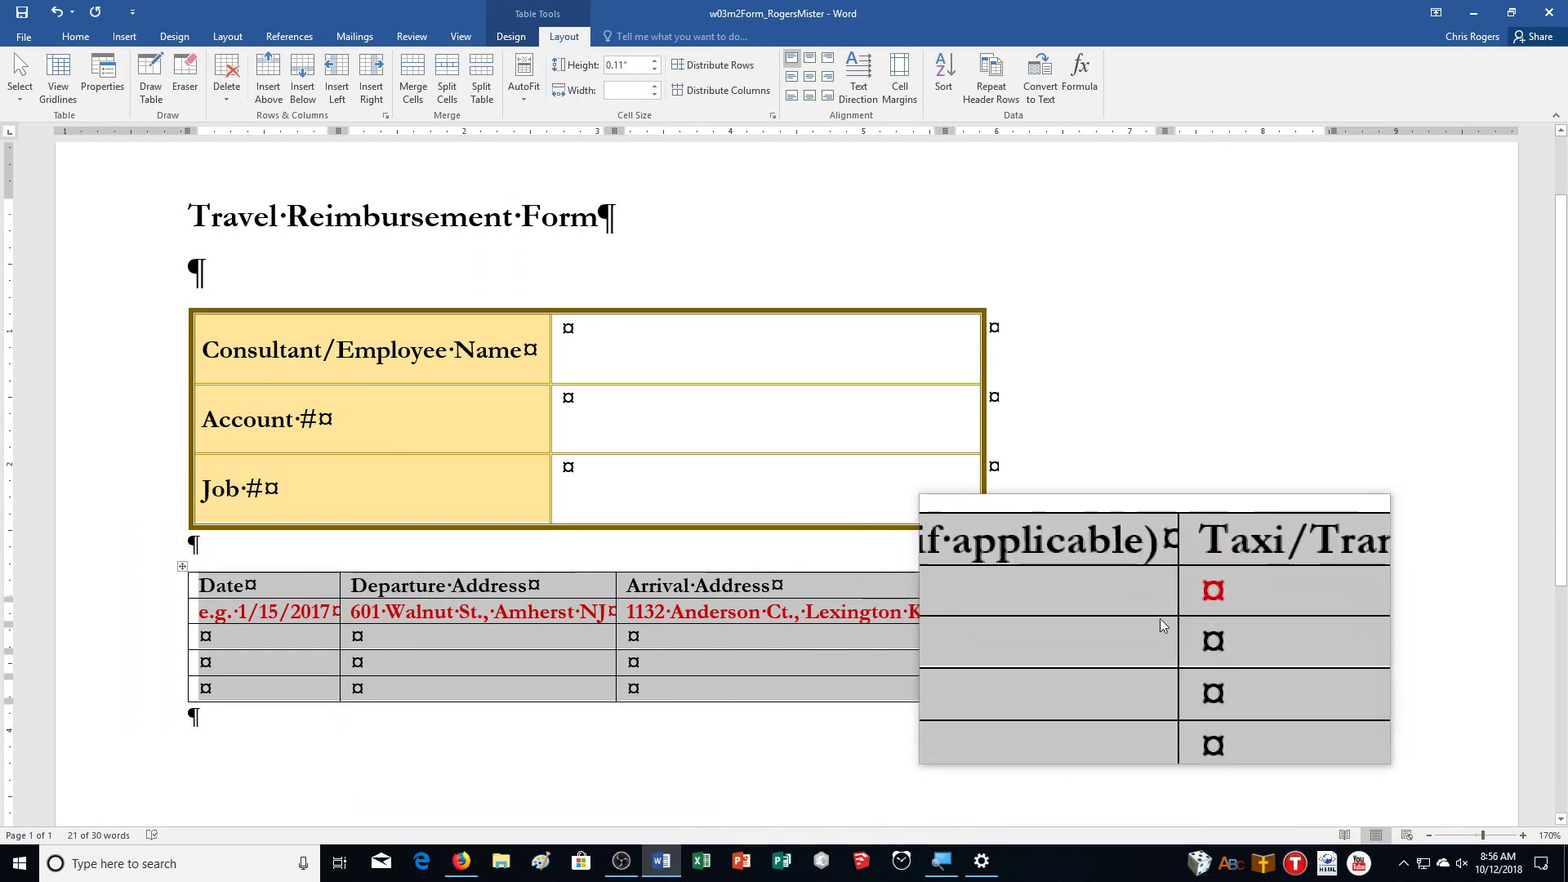
# Step: Set the width of the Taxi/Transport column to 1.5"
pyautogui.rightClick(1212, 569)
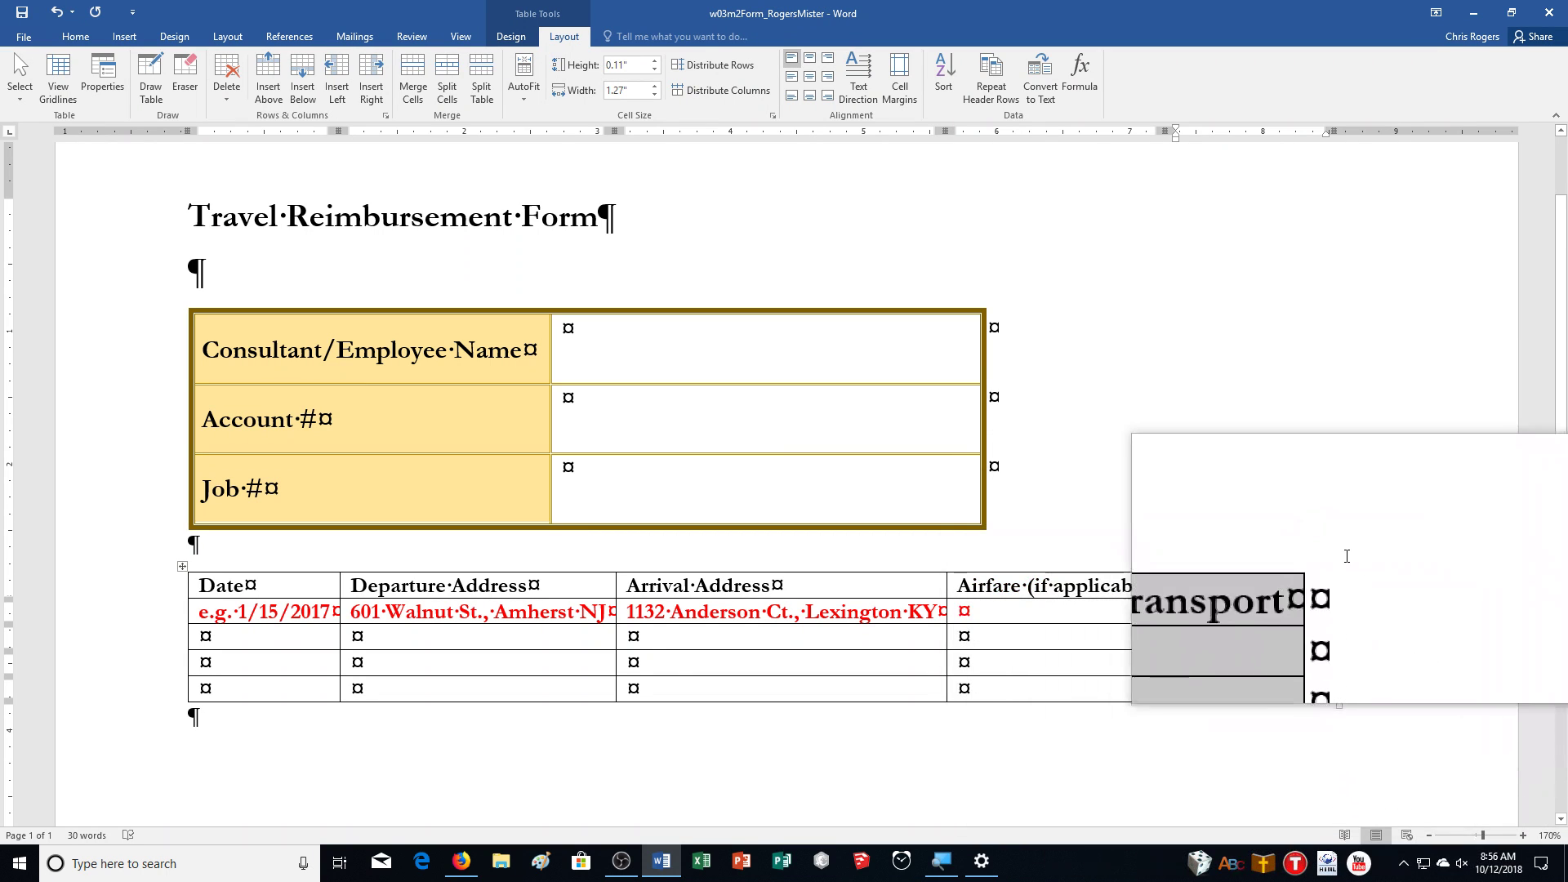
pyautogui.click(630, 98)
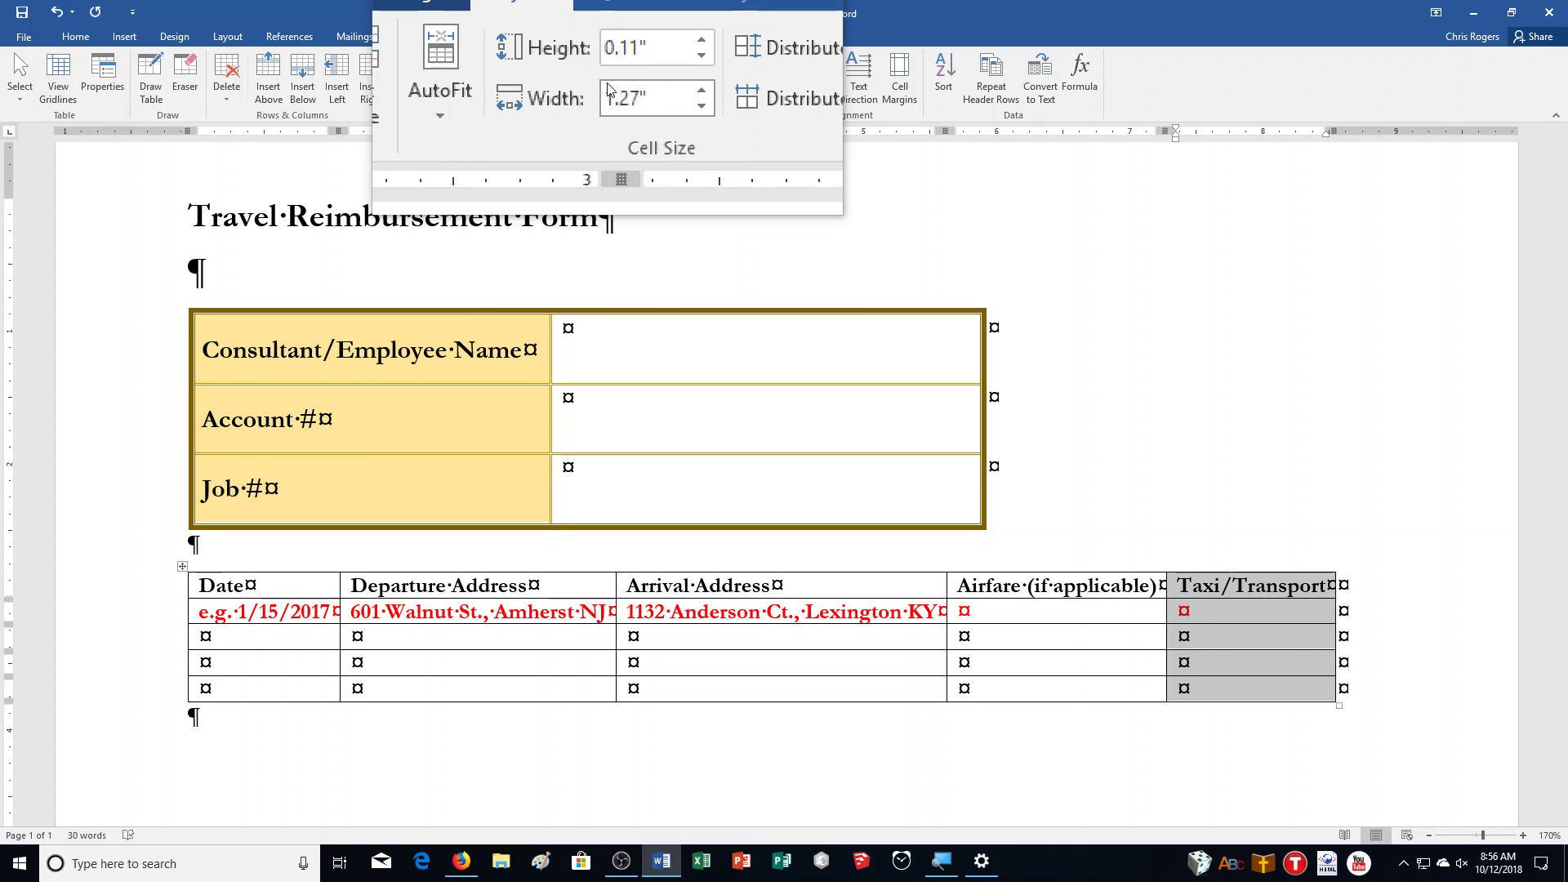
pyautogui.press('BackSpace')
pyautogui.press('BackSpace')
pyautogui.write('5')
pyautogui.press('Return')
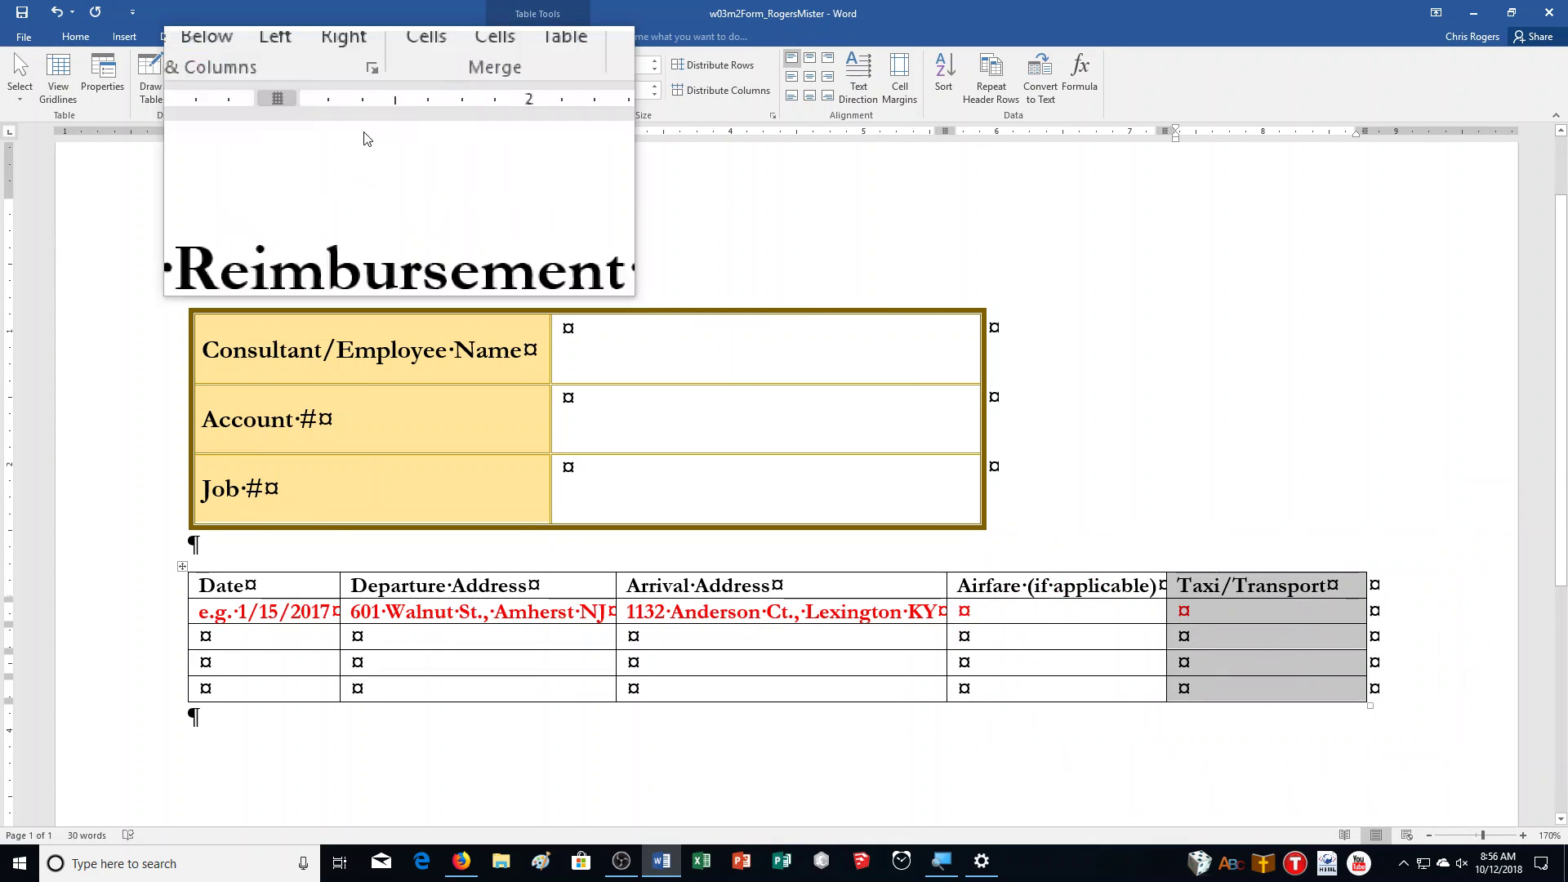
# Step: Insert a column to the right of Taxi/Transport and head it "Hotel (if applicable)"
pyautogui.click(369, 101)
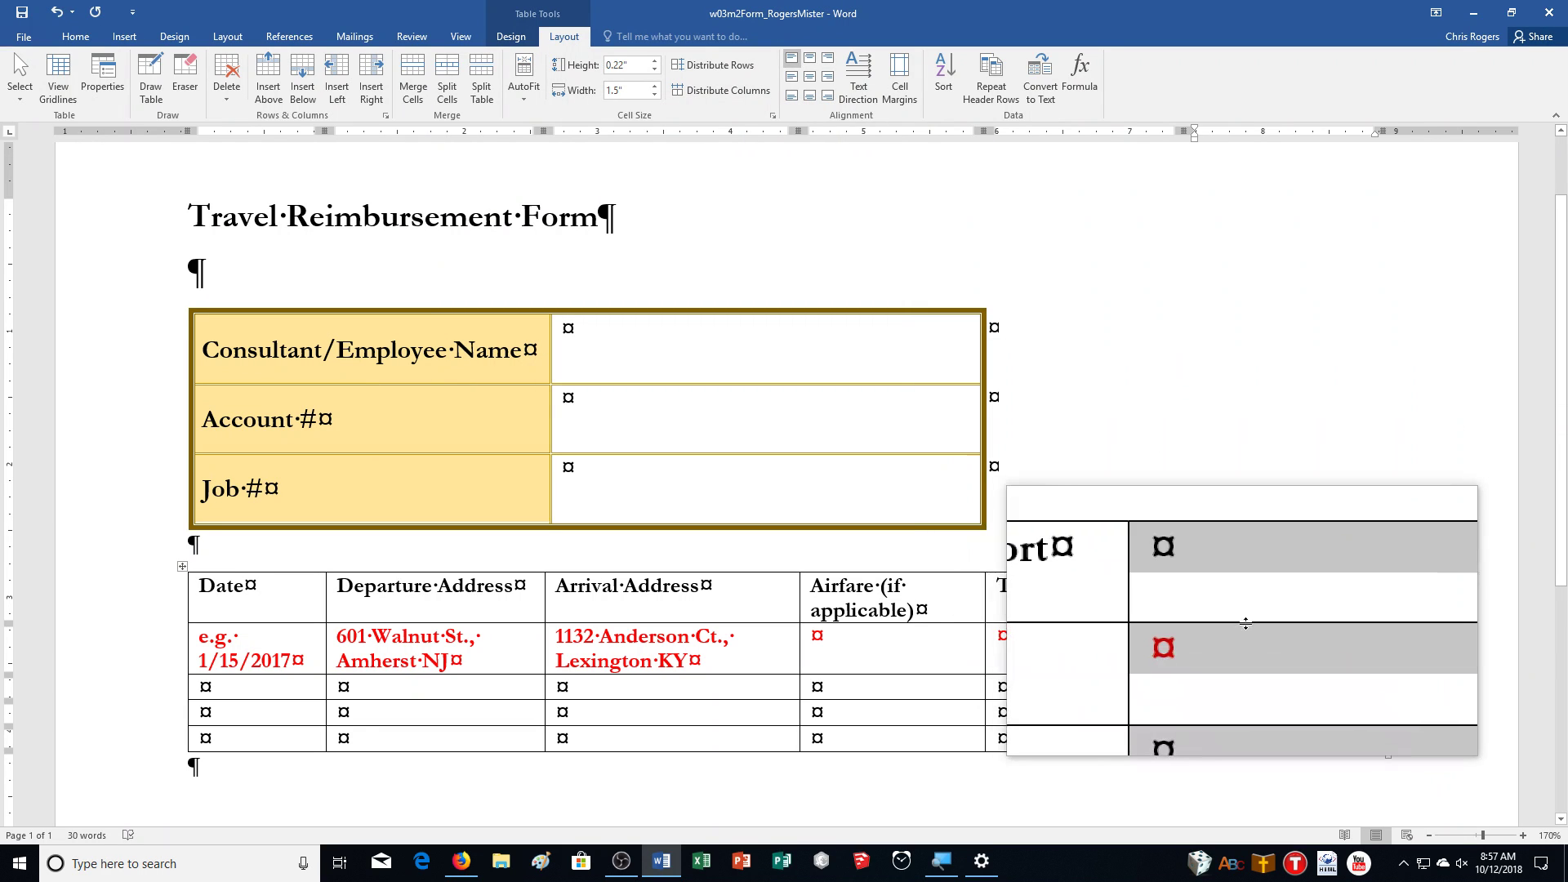
pyautogui.click(1228, 600)
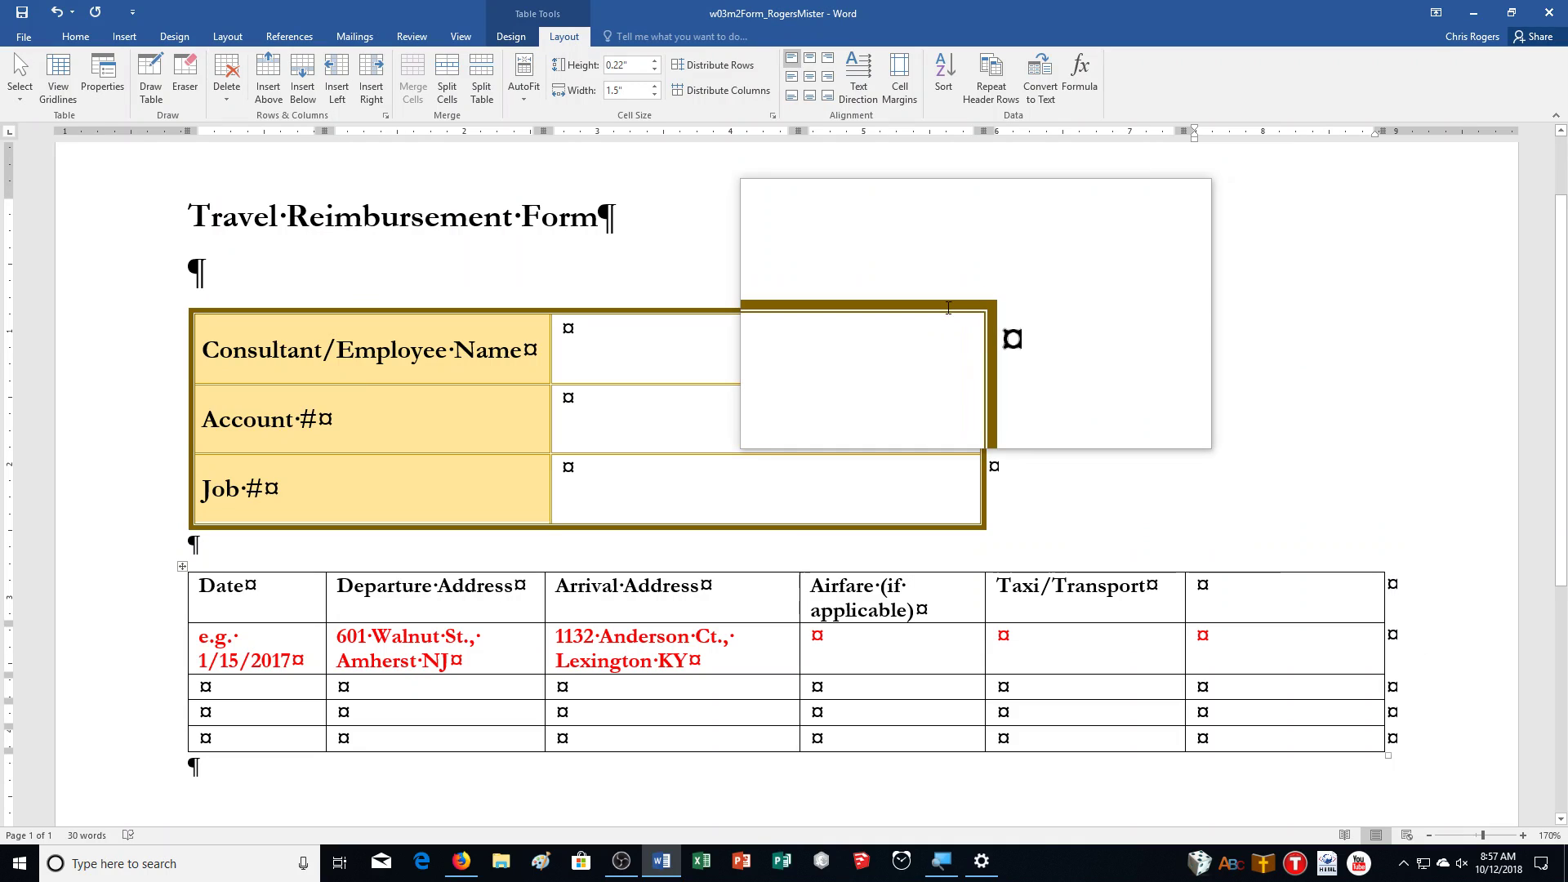
pyautogui.write('Hotel (if ap')
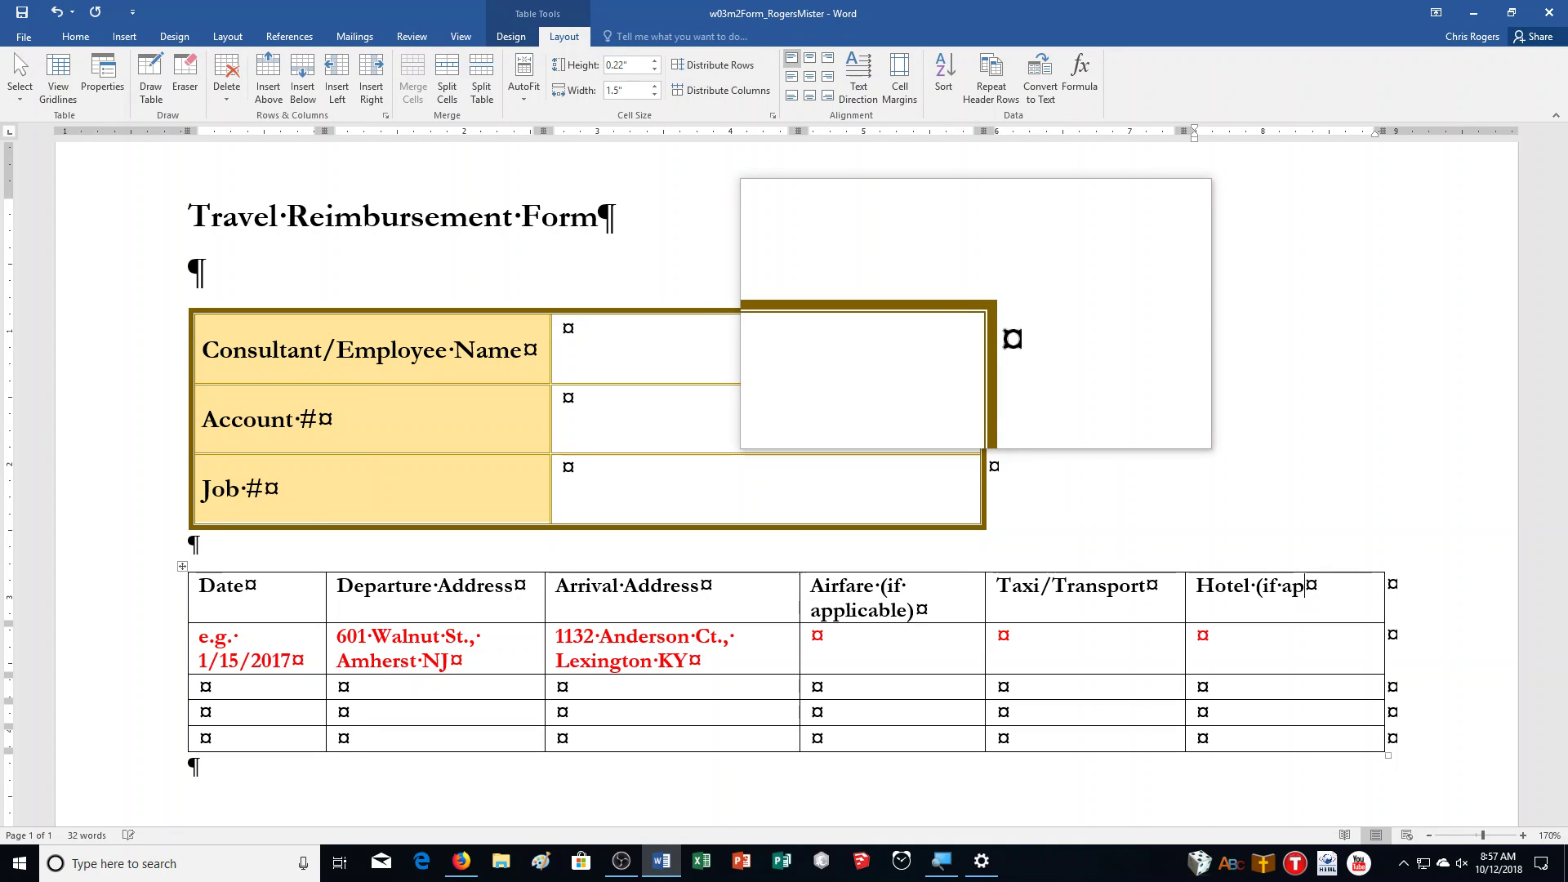
pyautogui.write('plicable)')
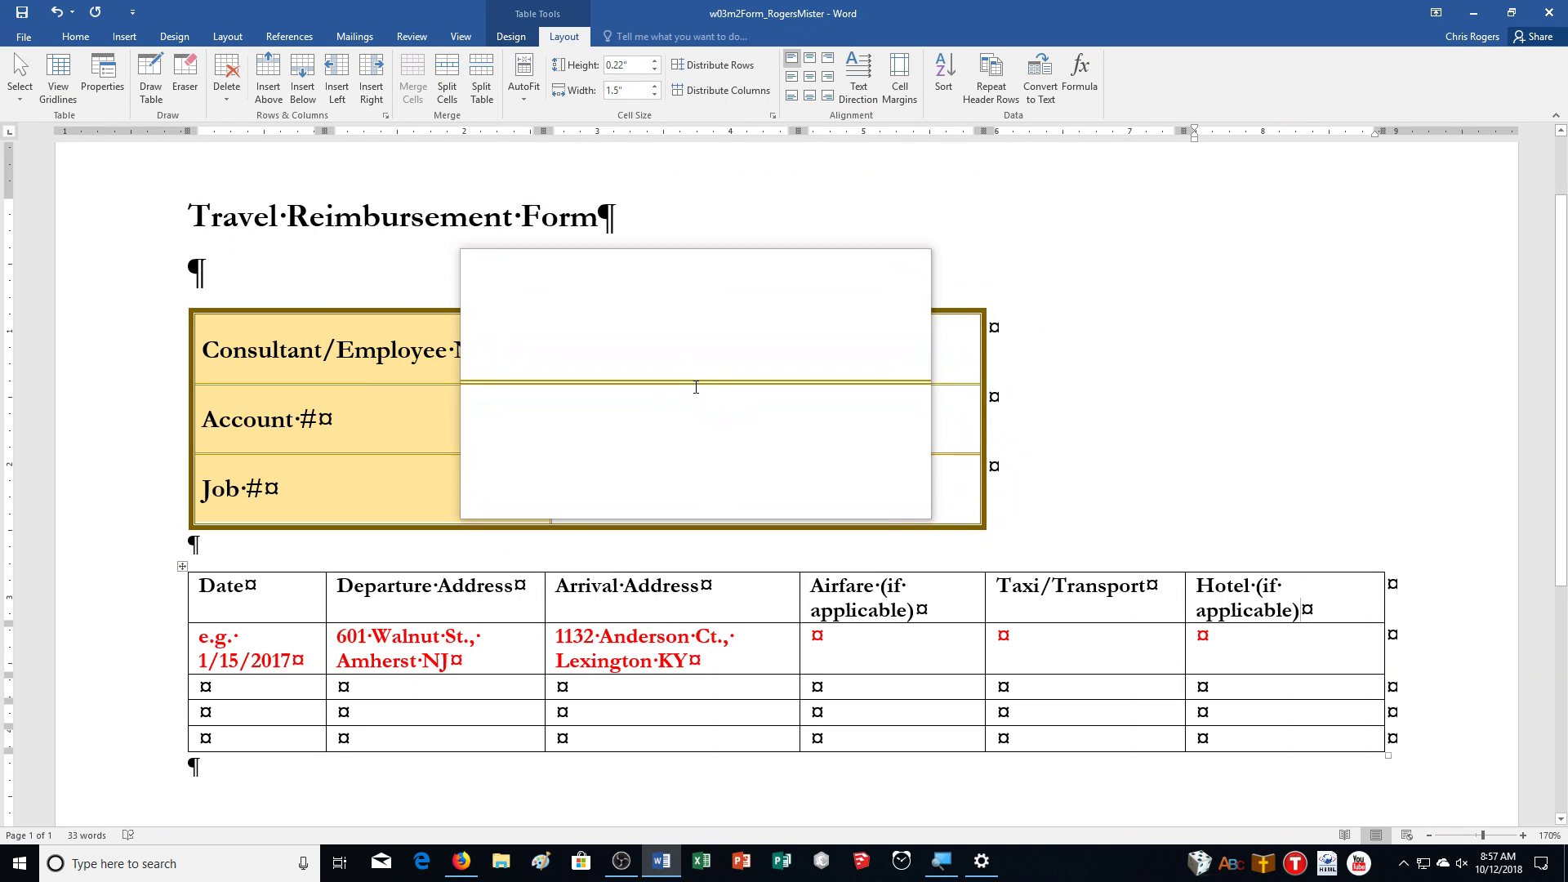
# Step: Add two rows below the last row of the travel expense table and enter "Total" in the new last row's first cell
pyautogui.scroll(-3, 696, 387)
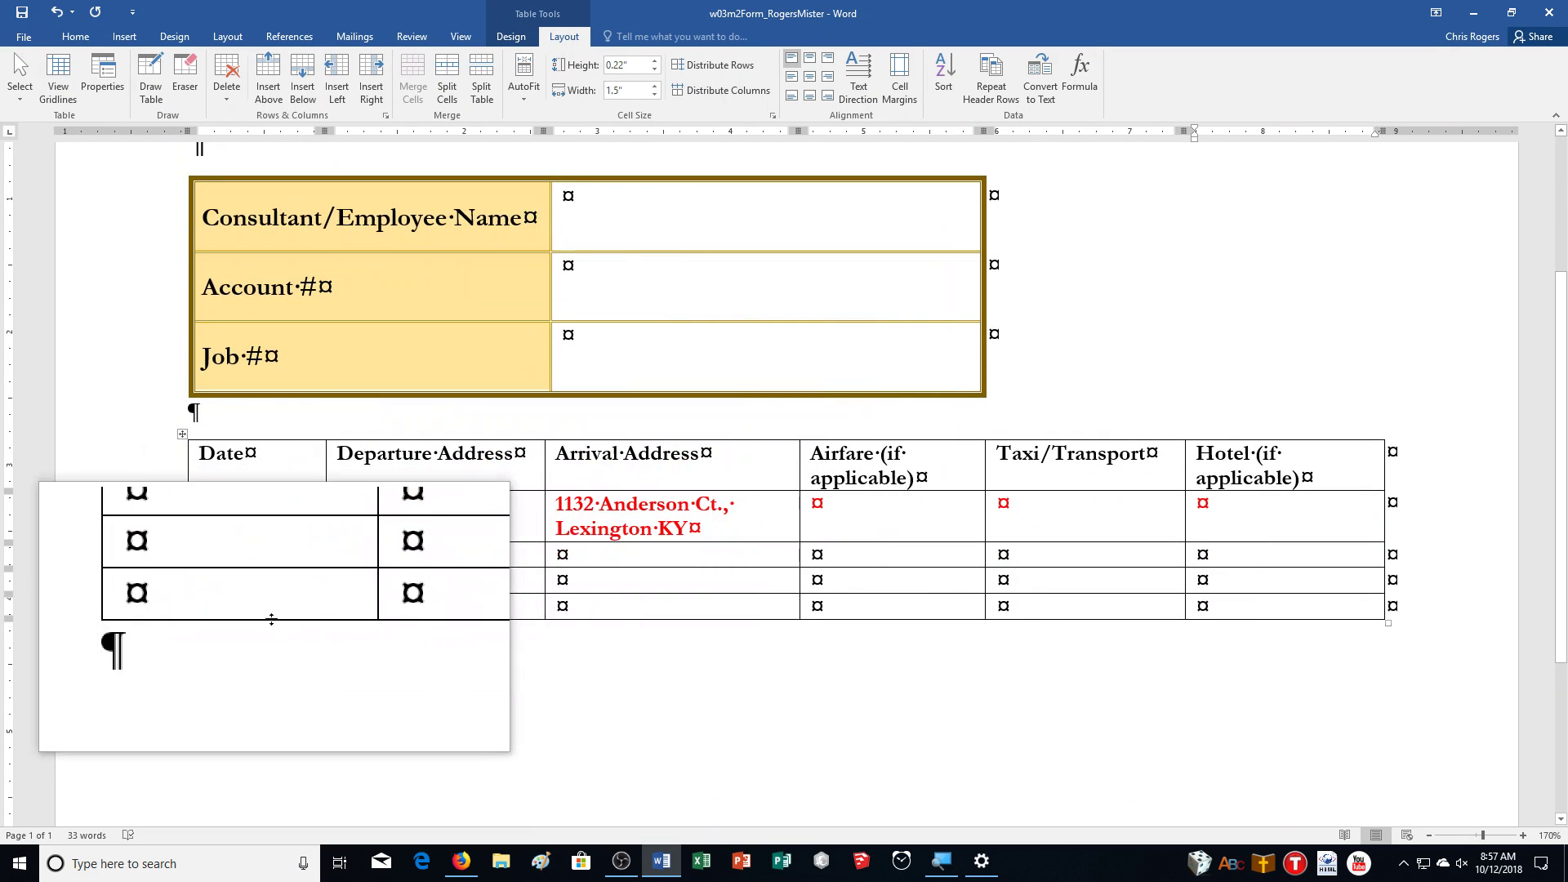
pyautogui.click(266, 608)
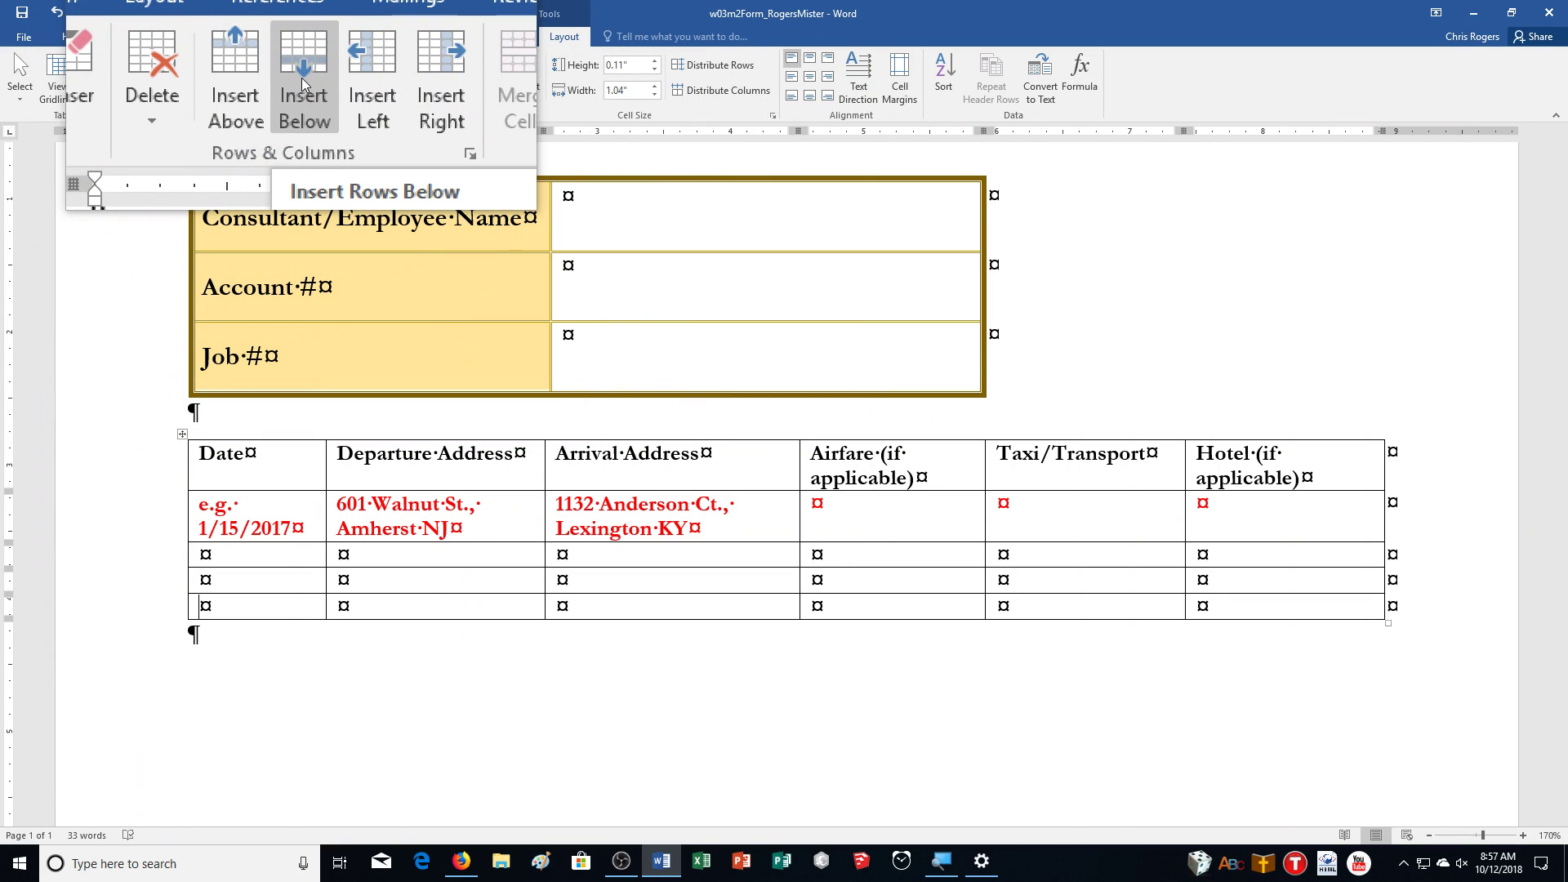
pyautogui.click(301, 77)
pyautogui.click(302, 76)
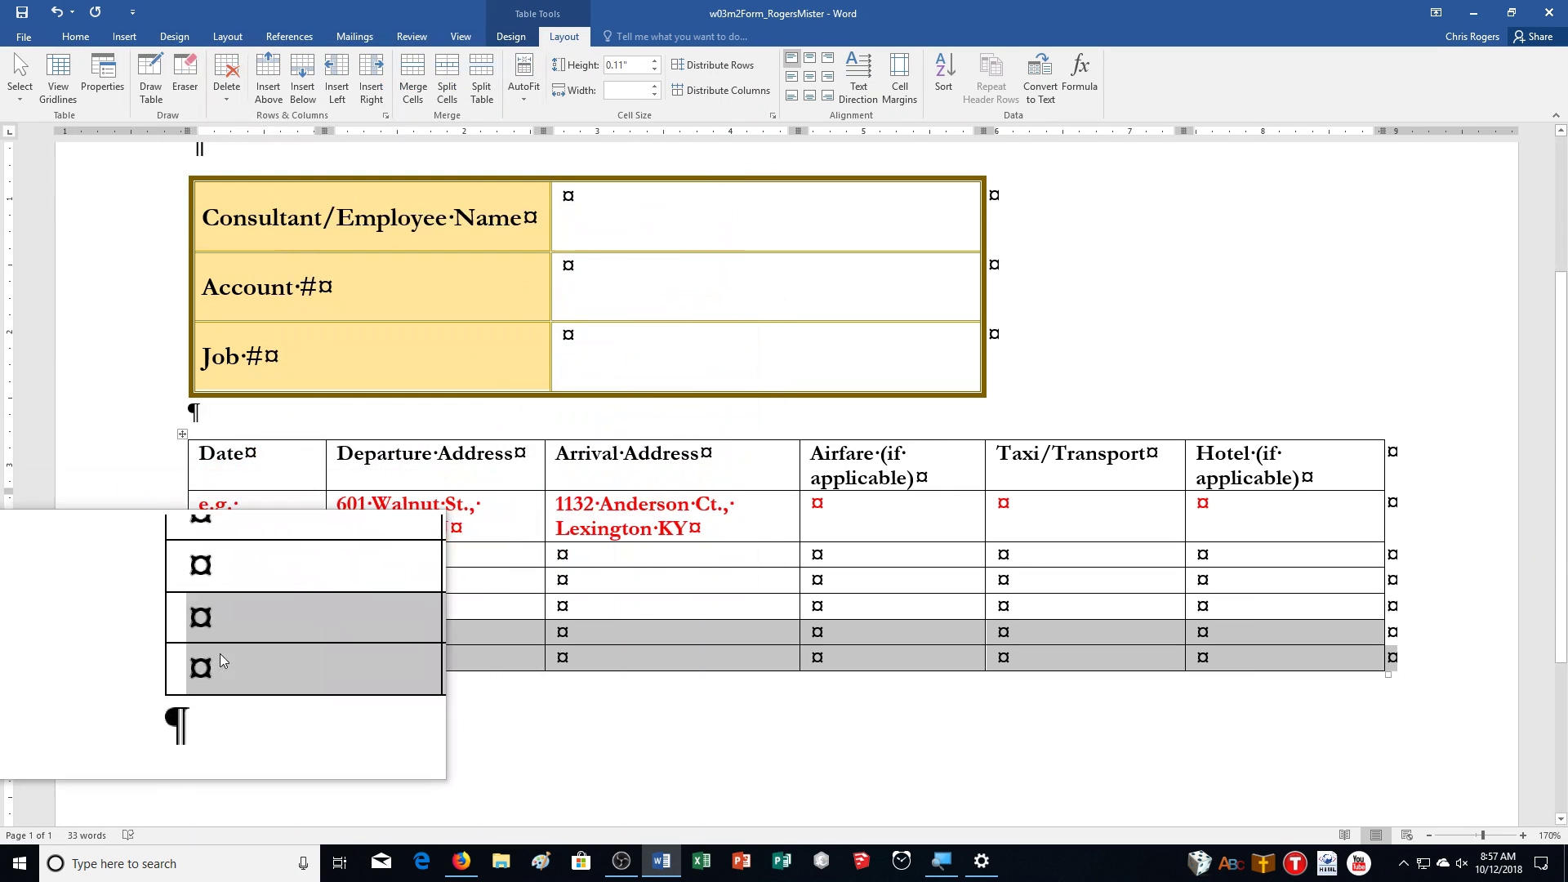
pyautogui.click(229, 658)
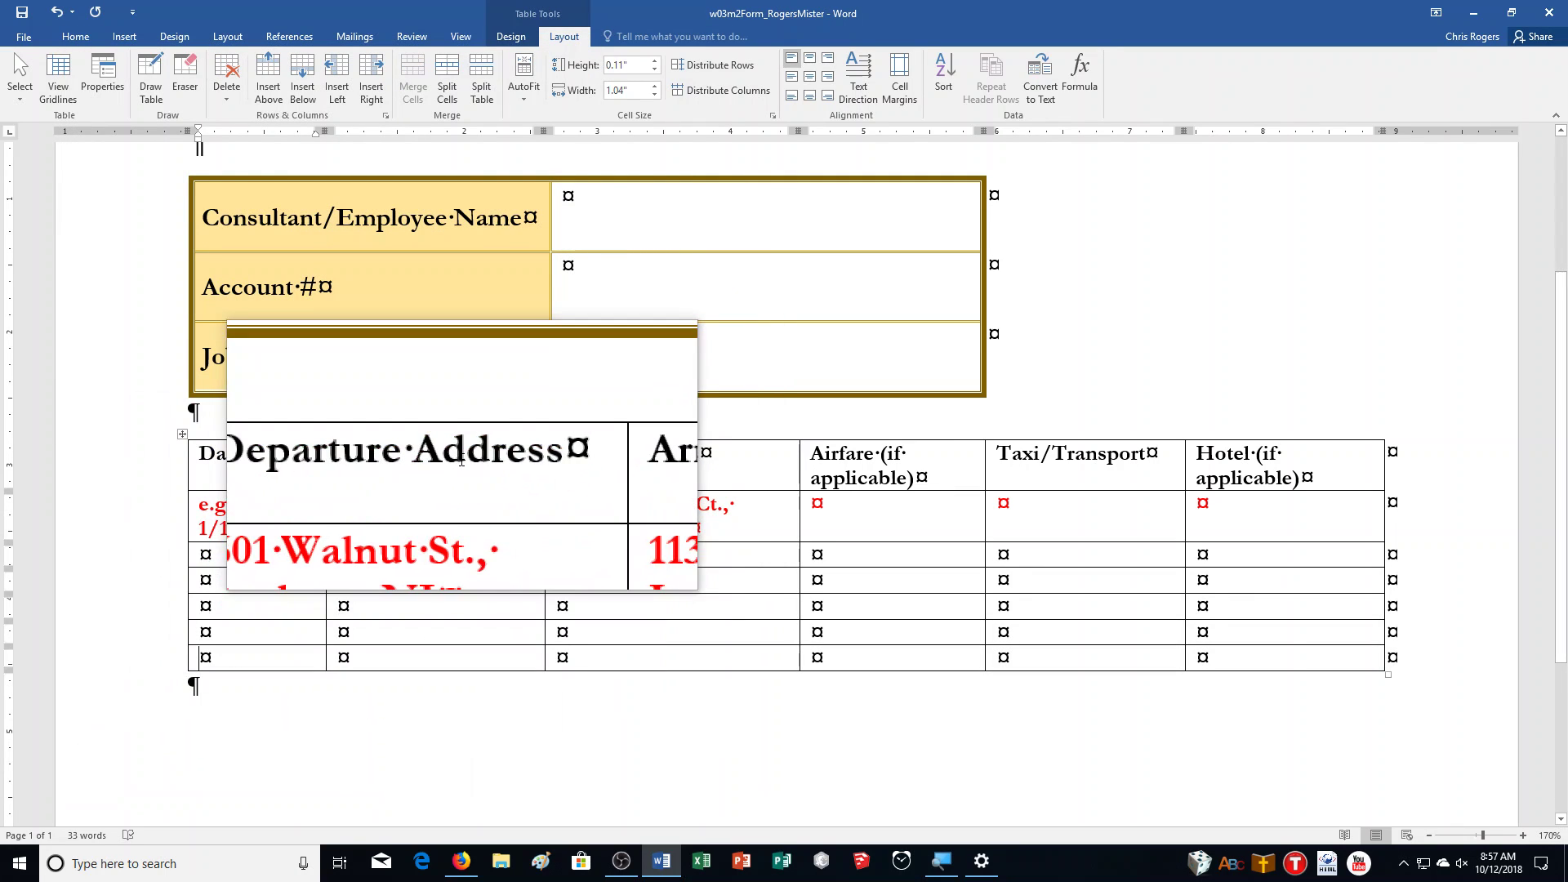
pyautogui.write('Total')
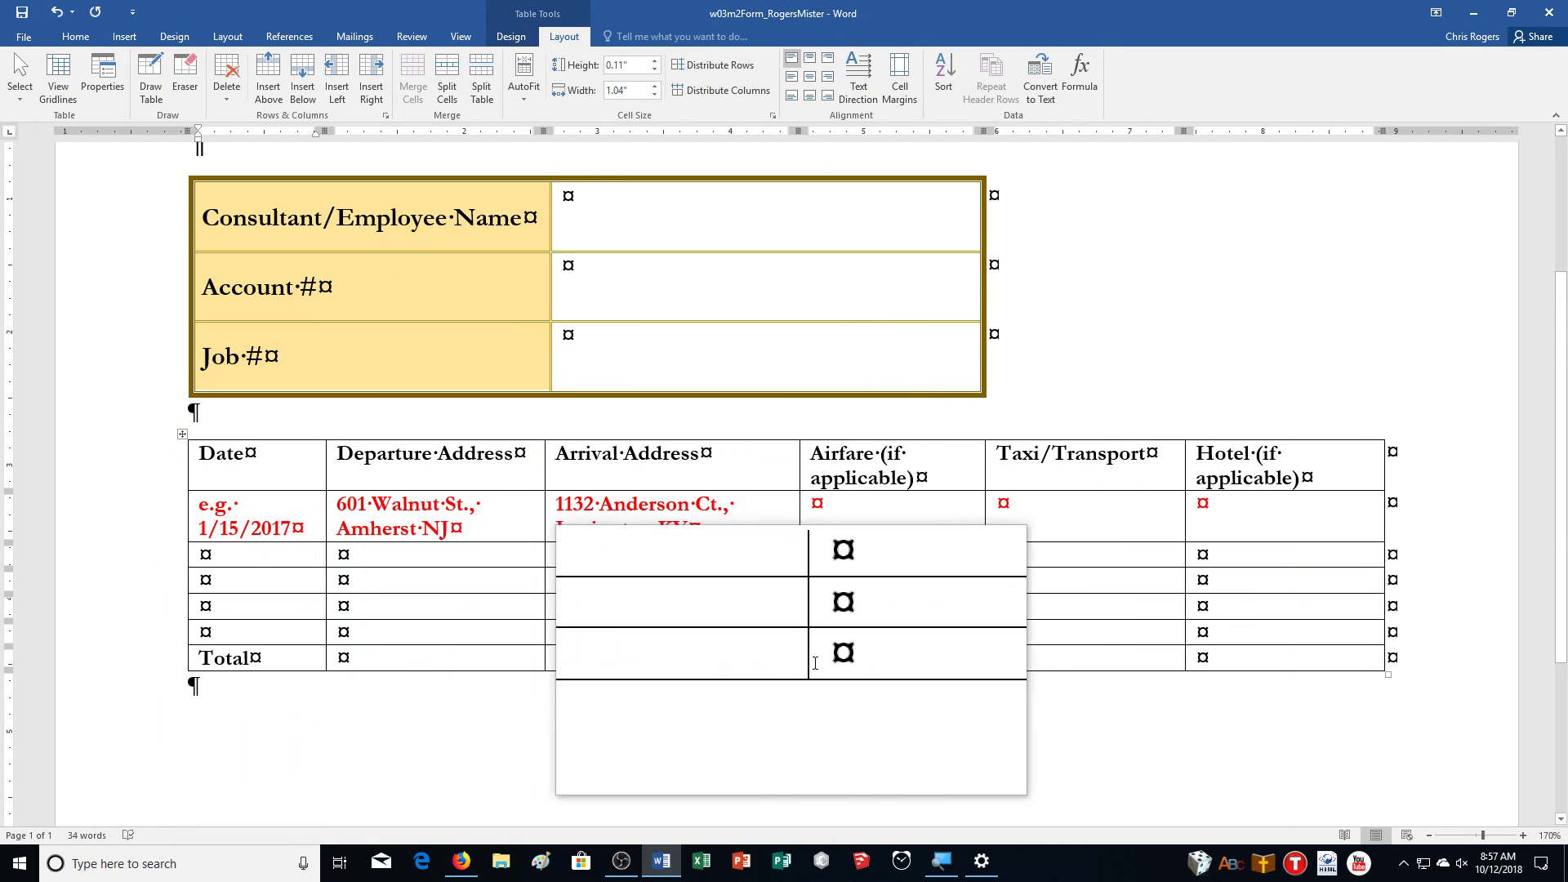
# Step: Insert the formula =SUM(ABOVE) without a number format in the Total row's Airfare cell
pyautogui.click(815, 658)
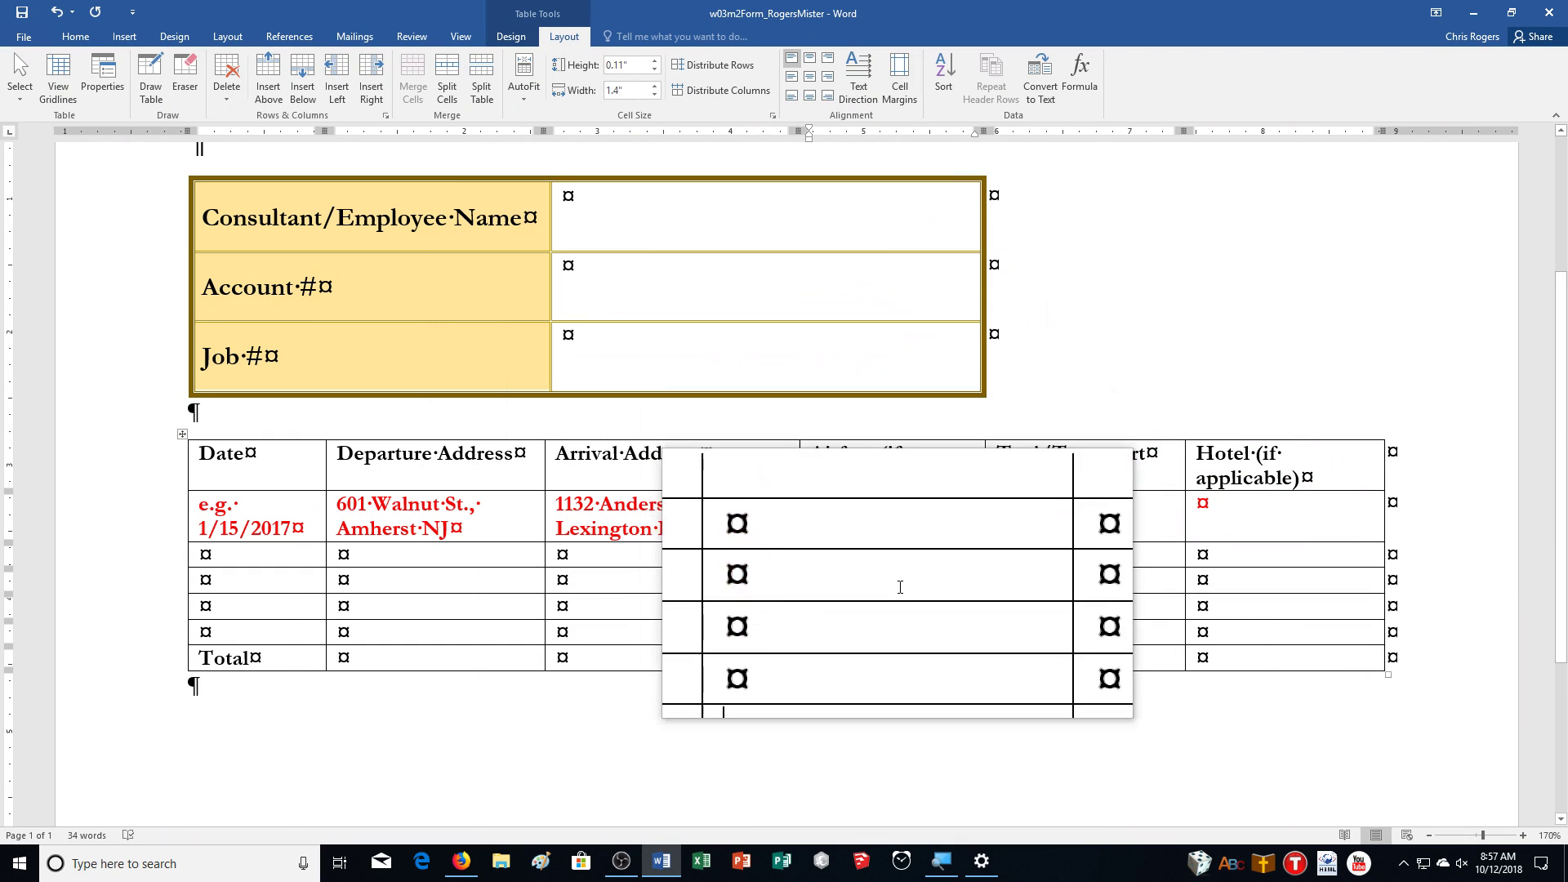
pyautogui.click(1080, 75)
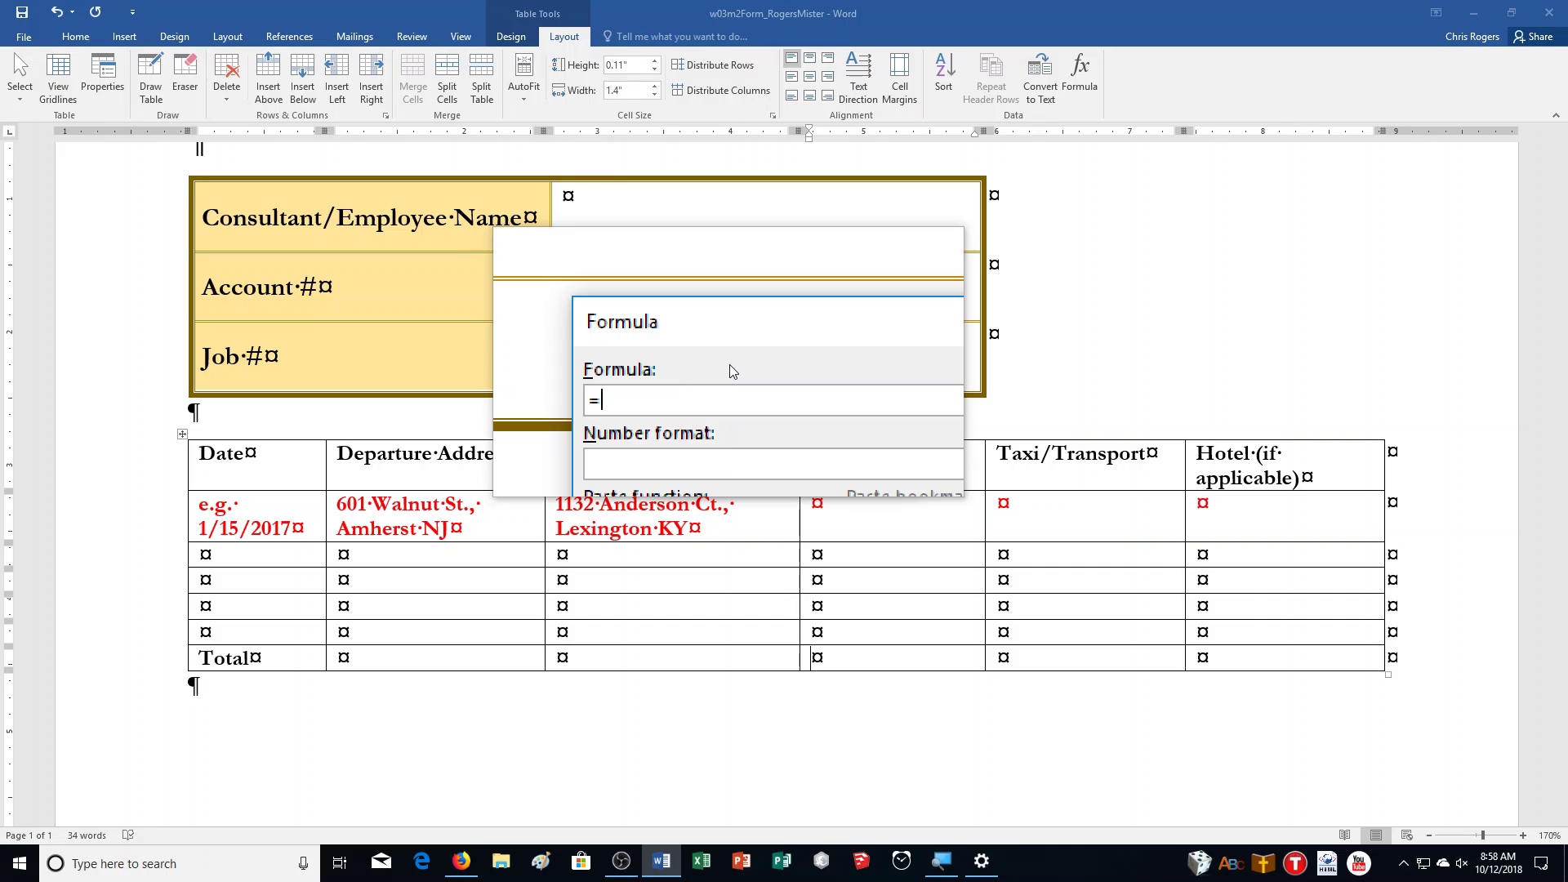
pyautogui.write('SUM(ABOVE')
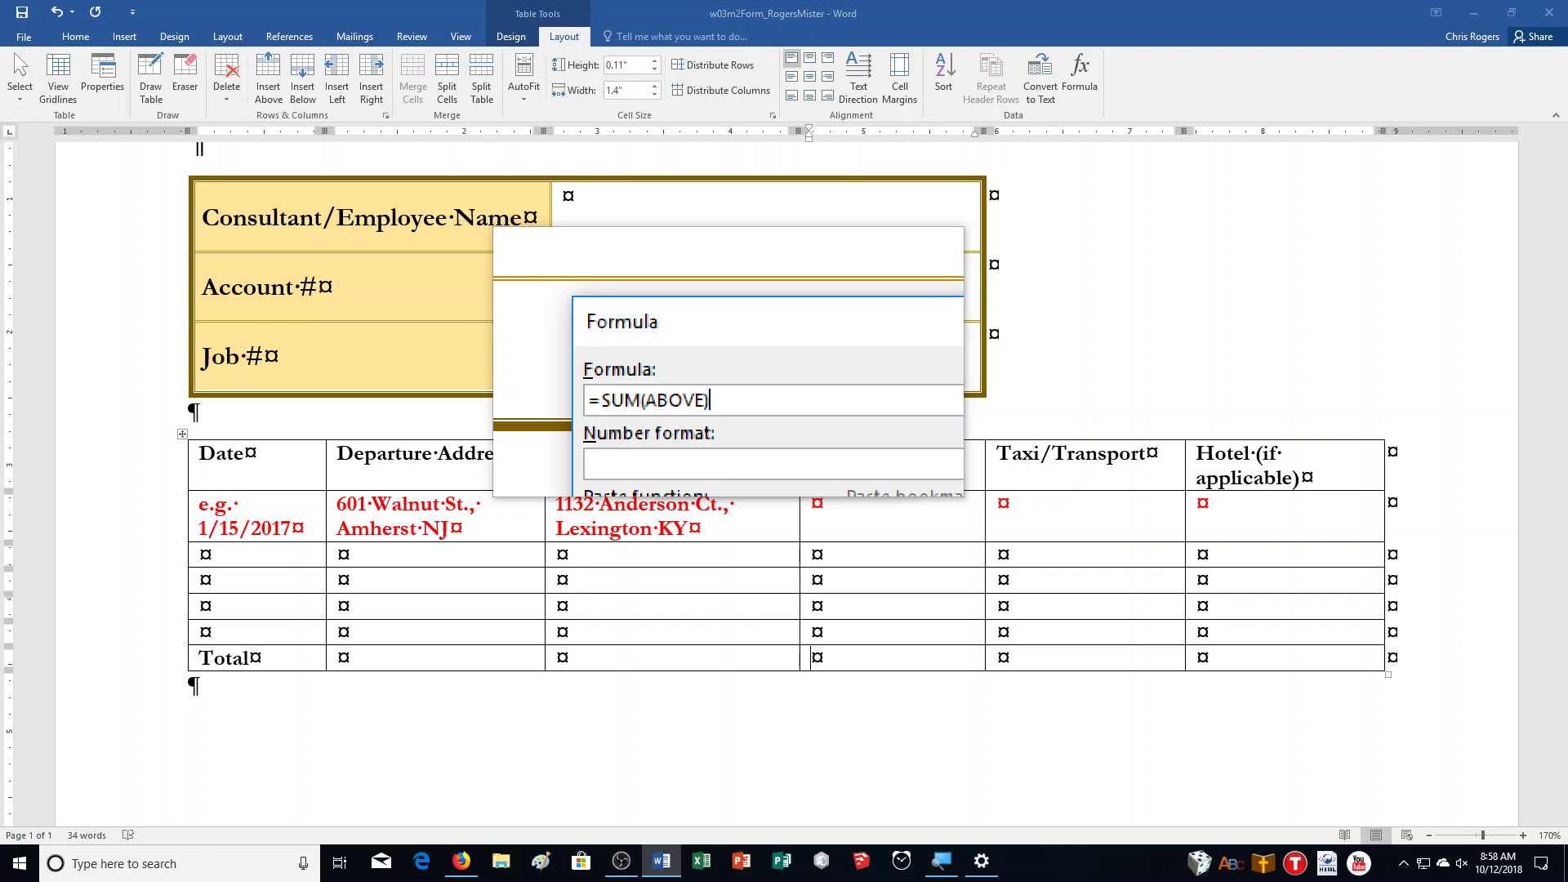
pyautogui.press('Return')
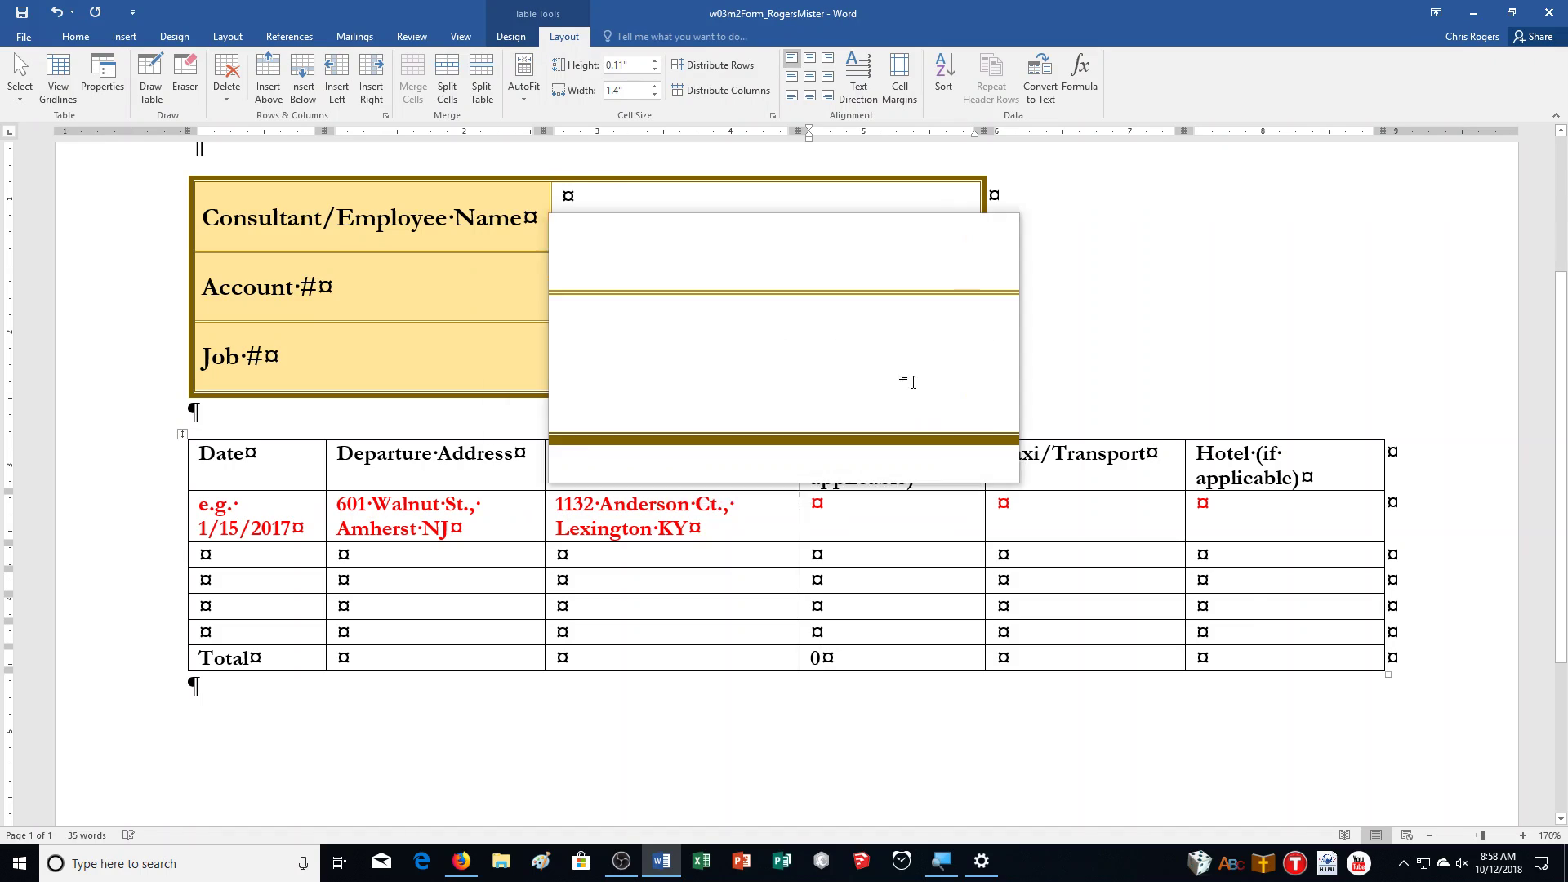
# Step: Insert the formula =SUM(ABOVE) with number format $#,##0.00;($#,##0.00) in the Total row's Taxi/Transport cell
pyautogui.click(1084, 663)
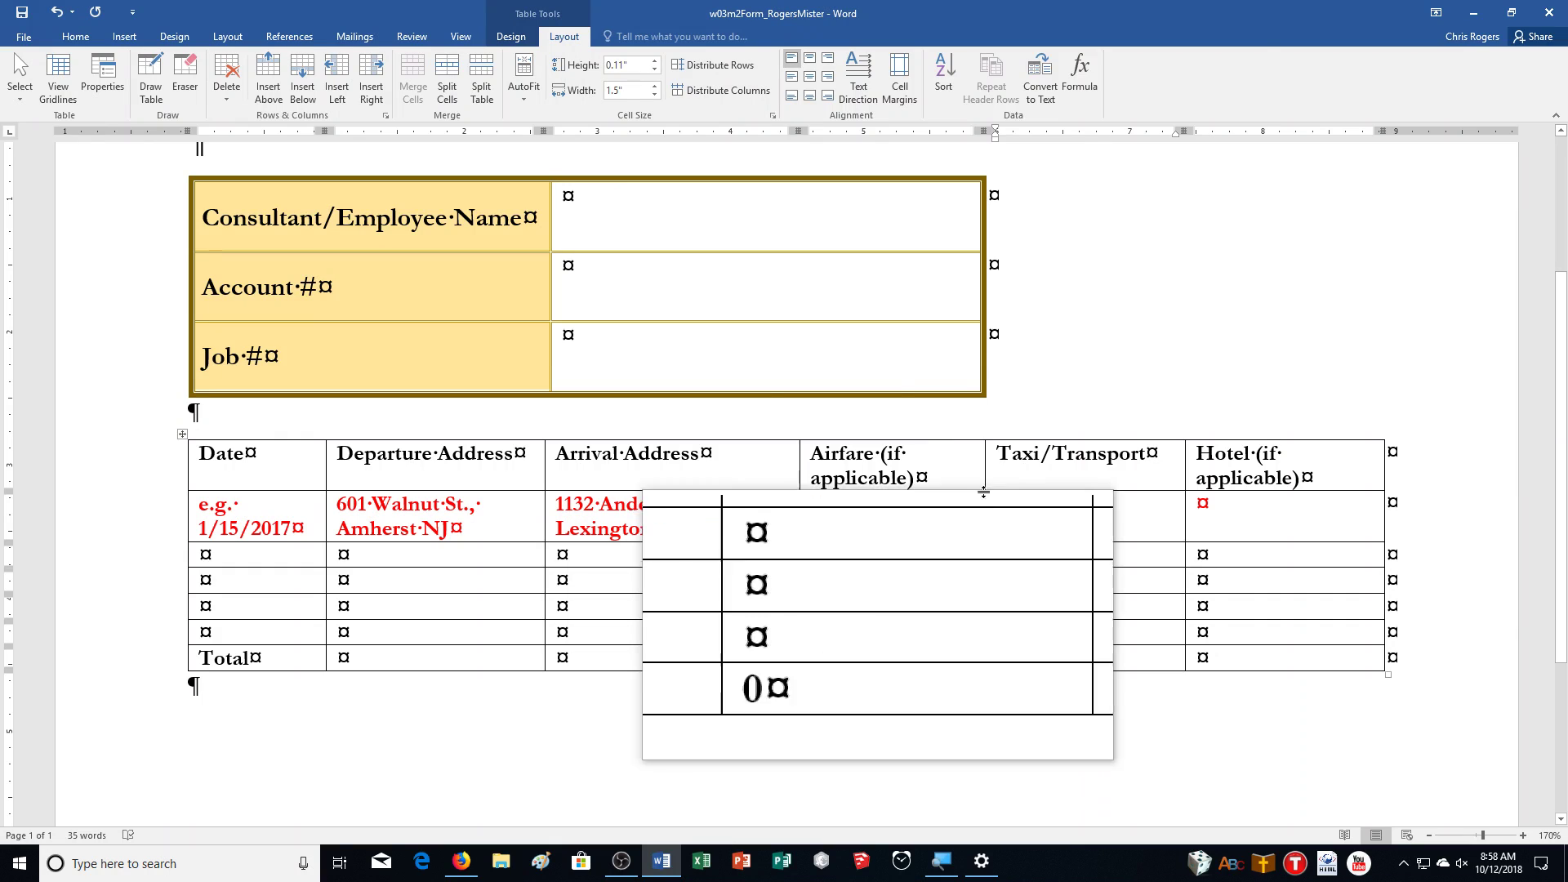
pyautogui.click(1079, 73)
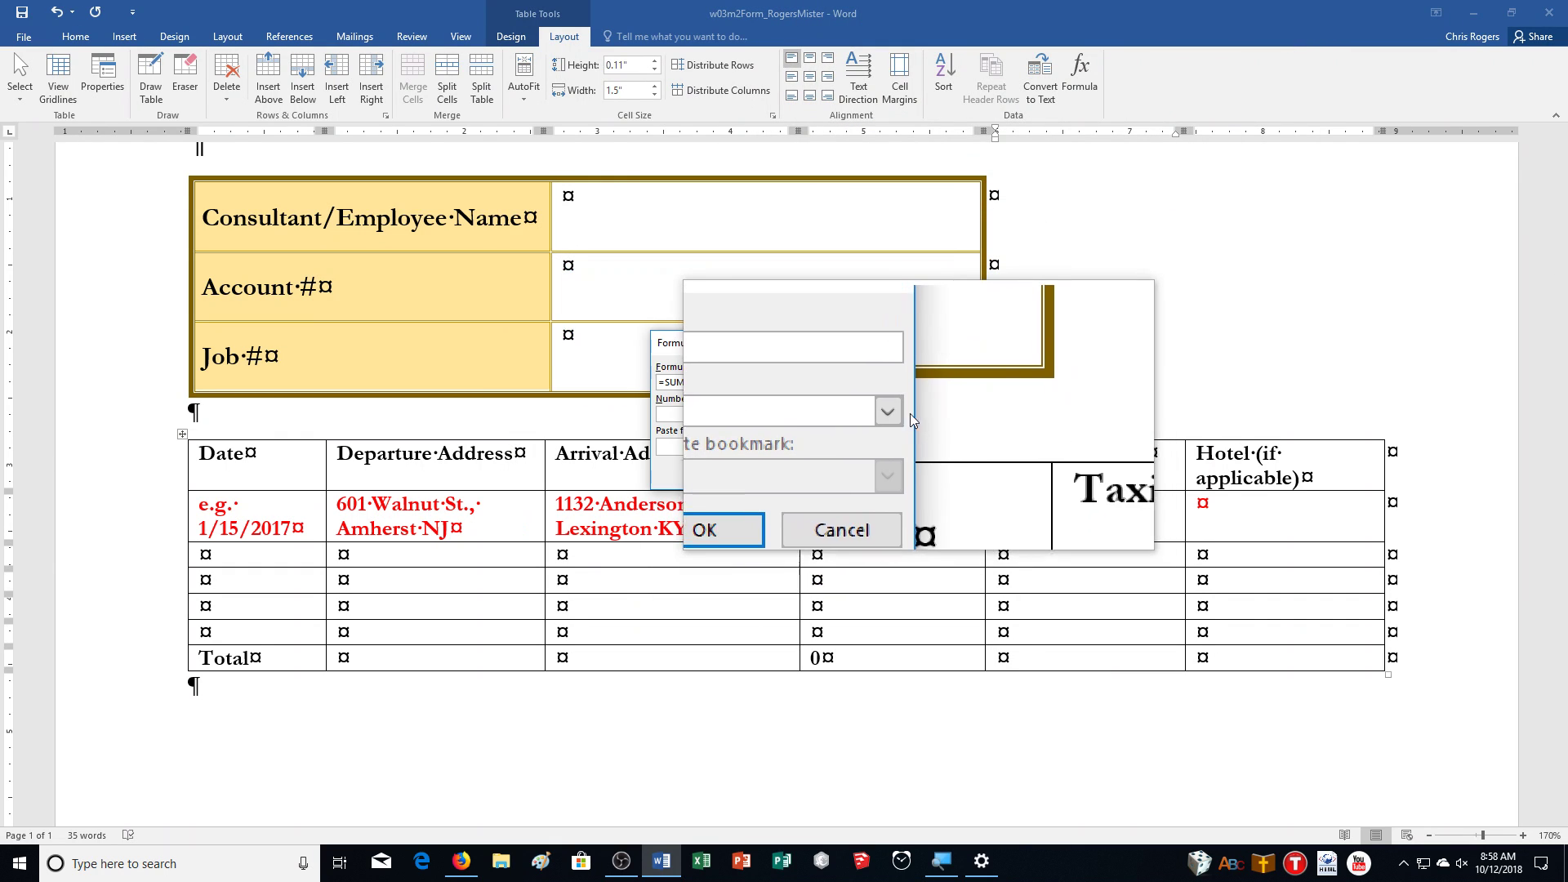
pyautogui.click(907, 414)
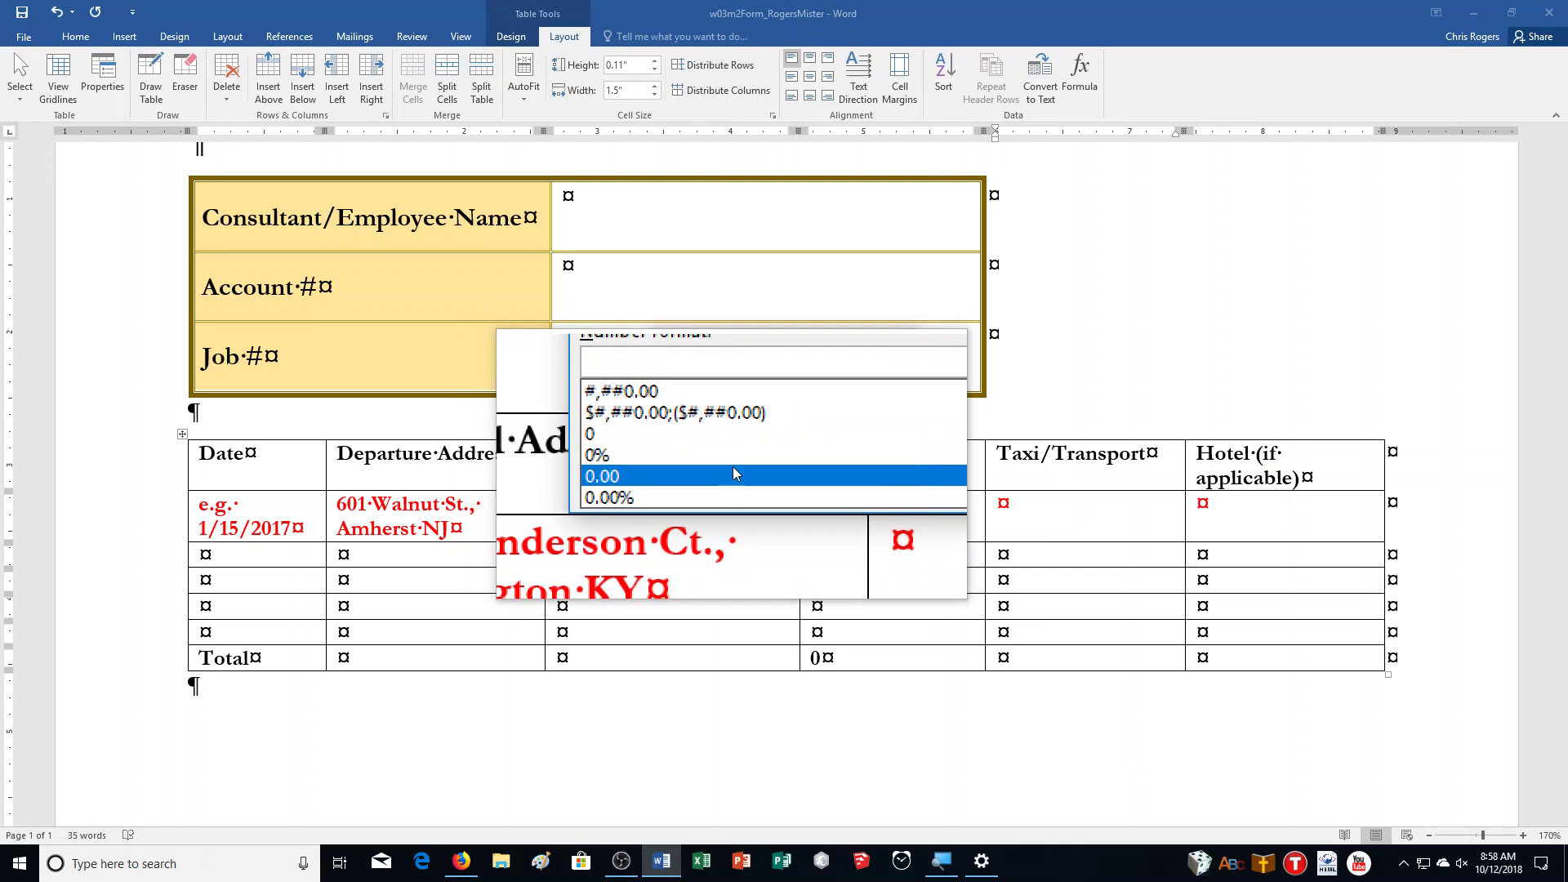
pyautogui.scroll(1, 733, 467)
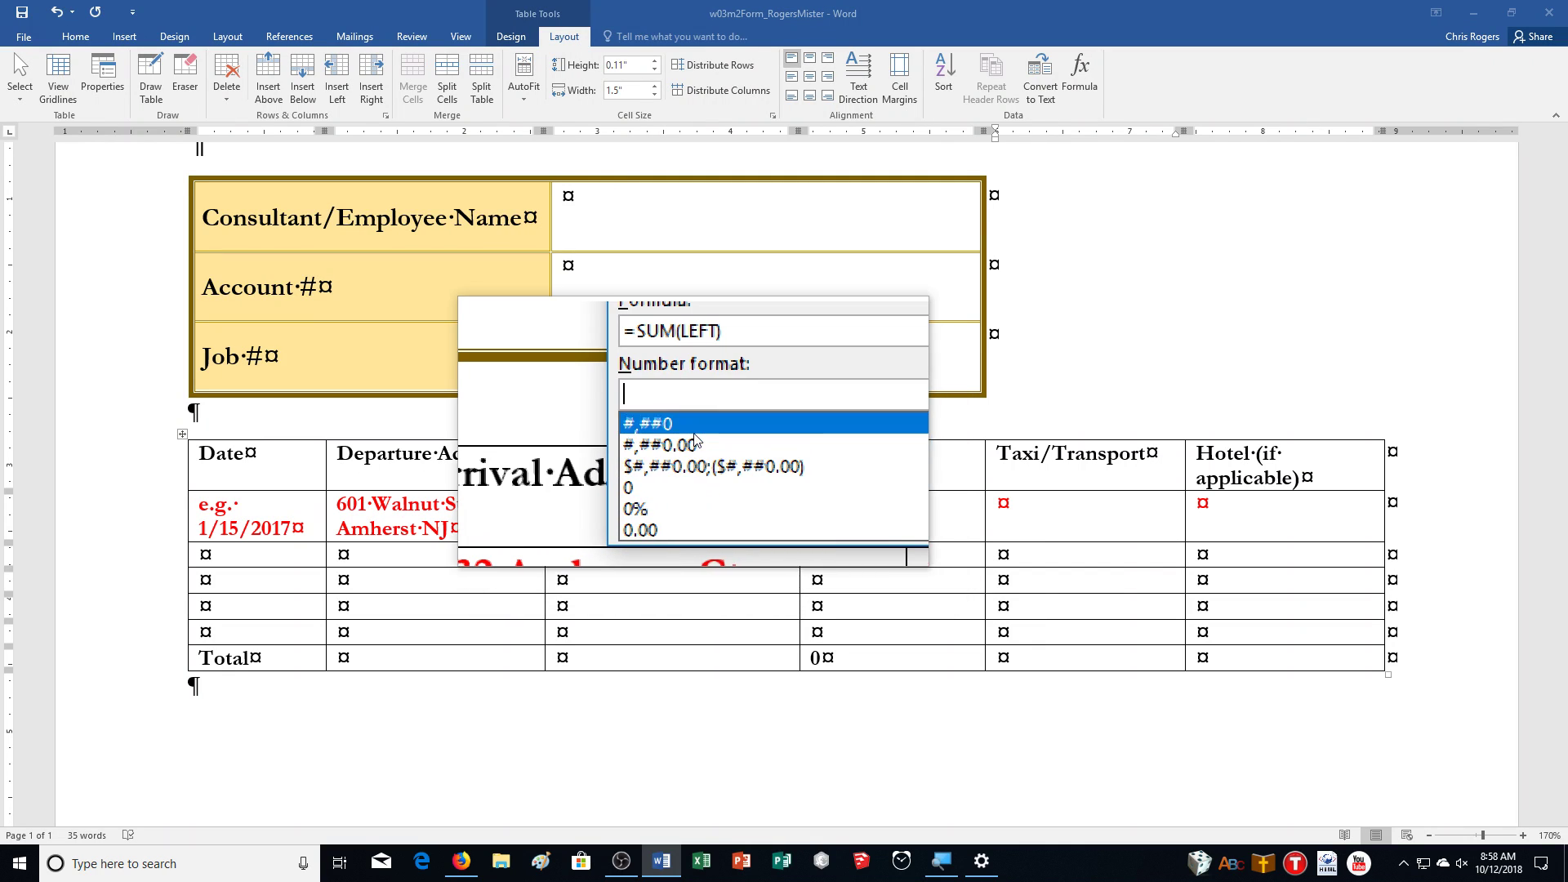
pyautogui.click(696, 454)
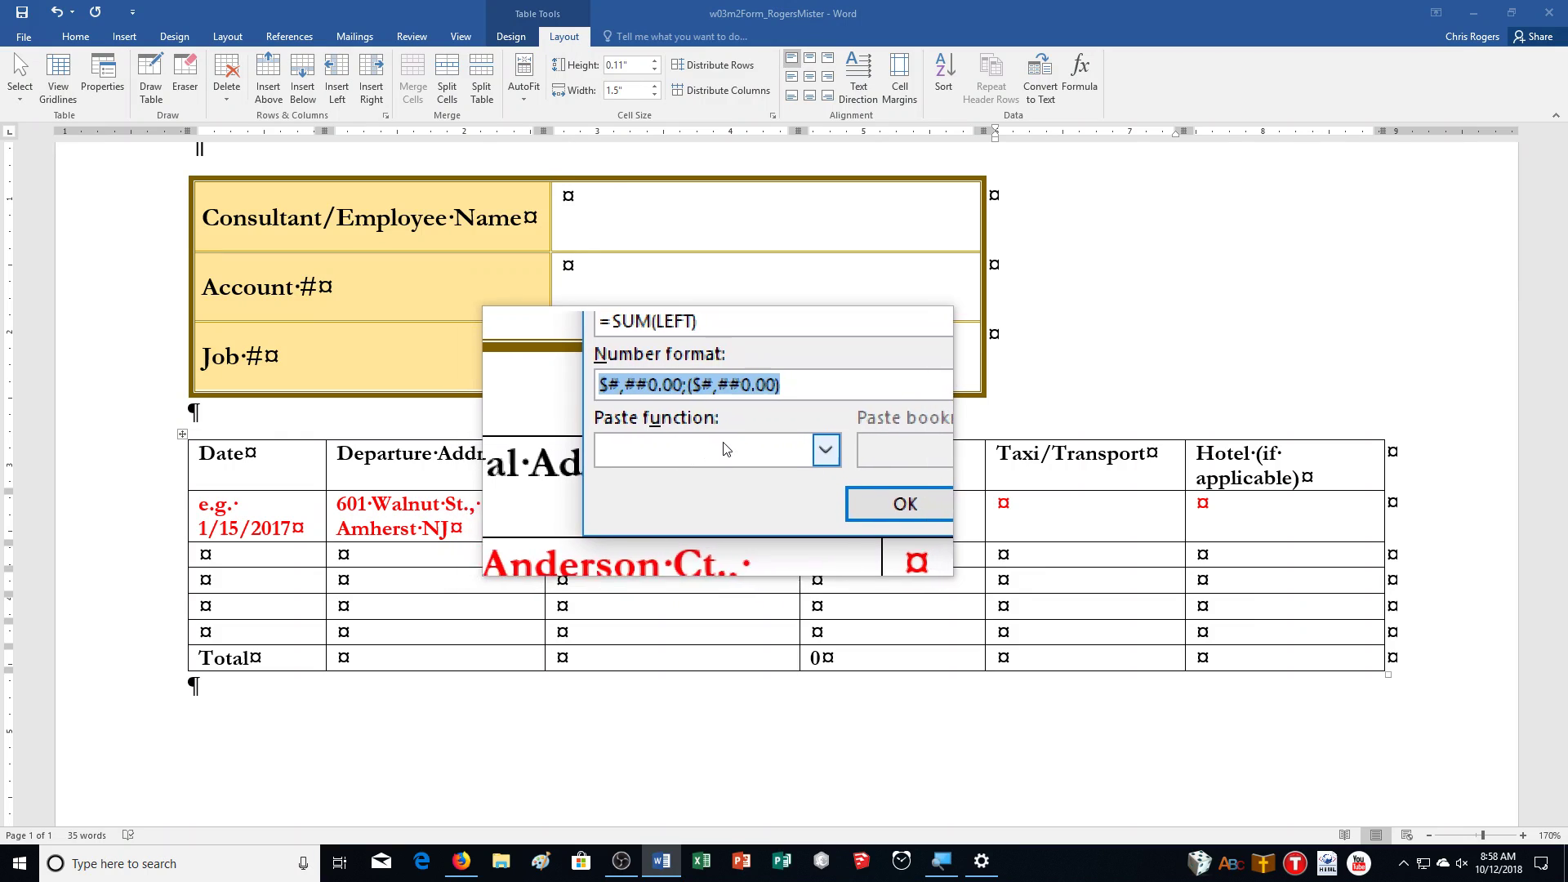
pyautogui.click(724, 449)
pyautogui.click(725, 450)
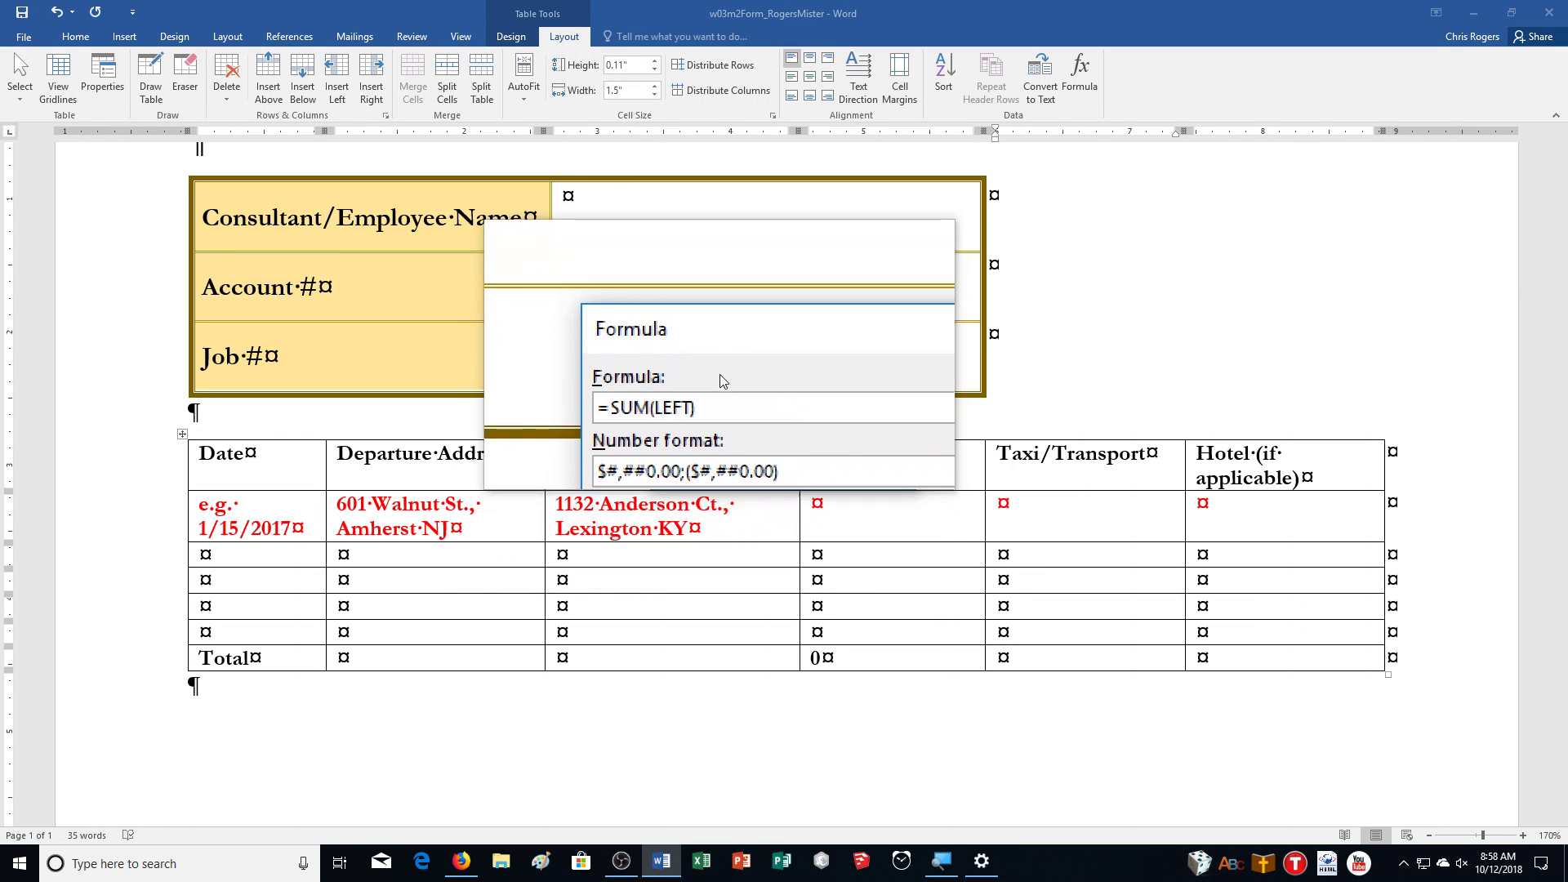
pyautogui.click(698, 380)
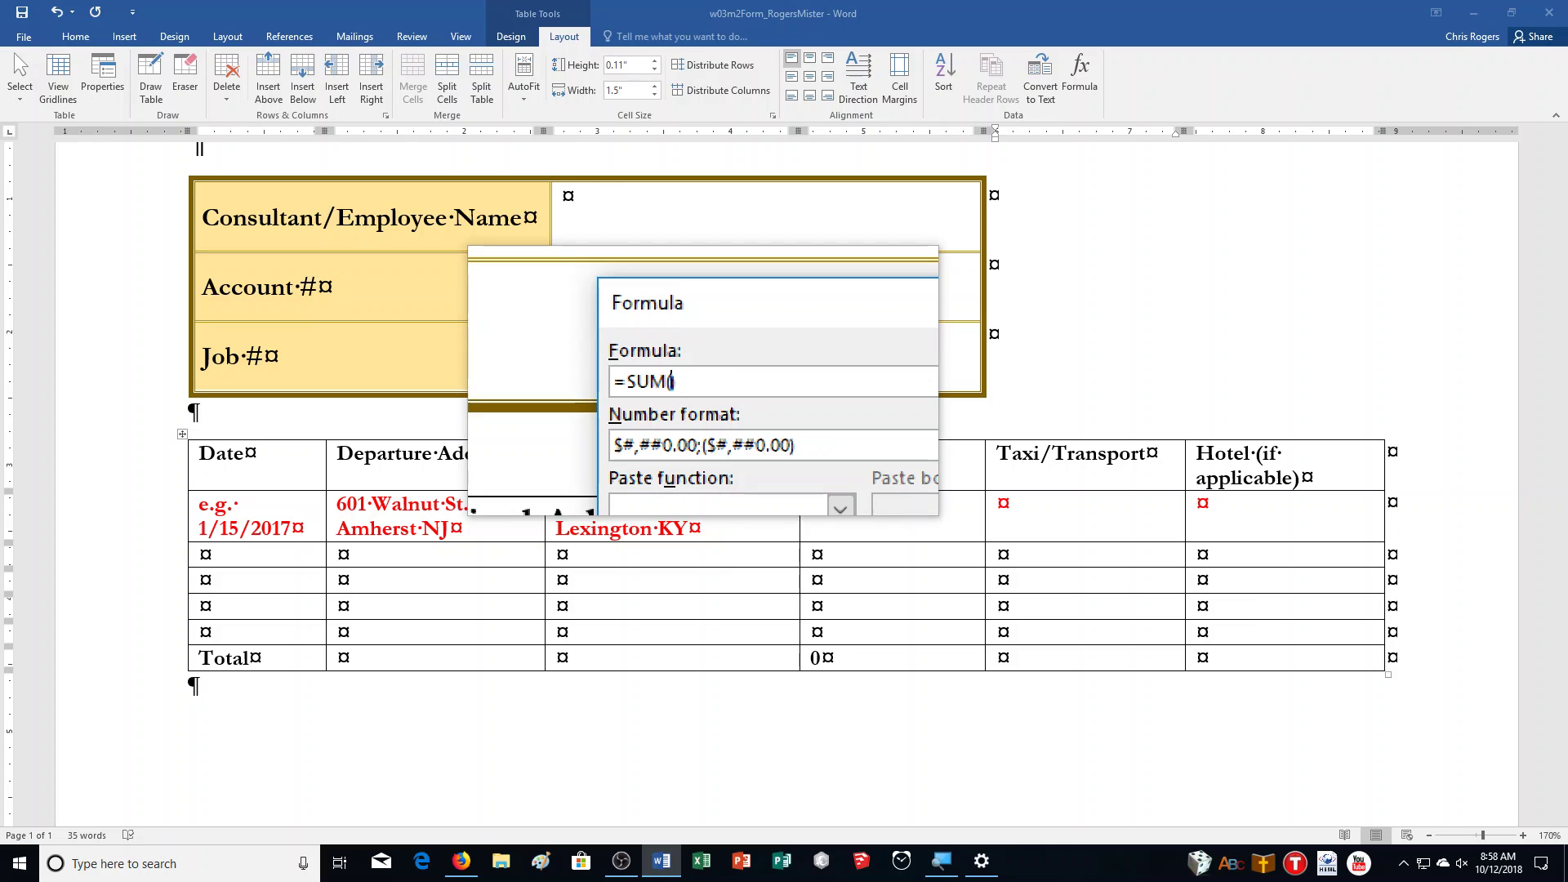
pyautogui.write('ABOVE)')
pyautogui.press('Return')
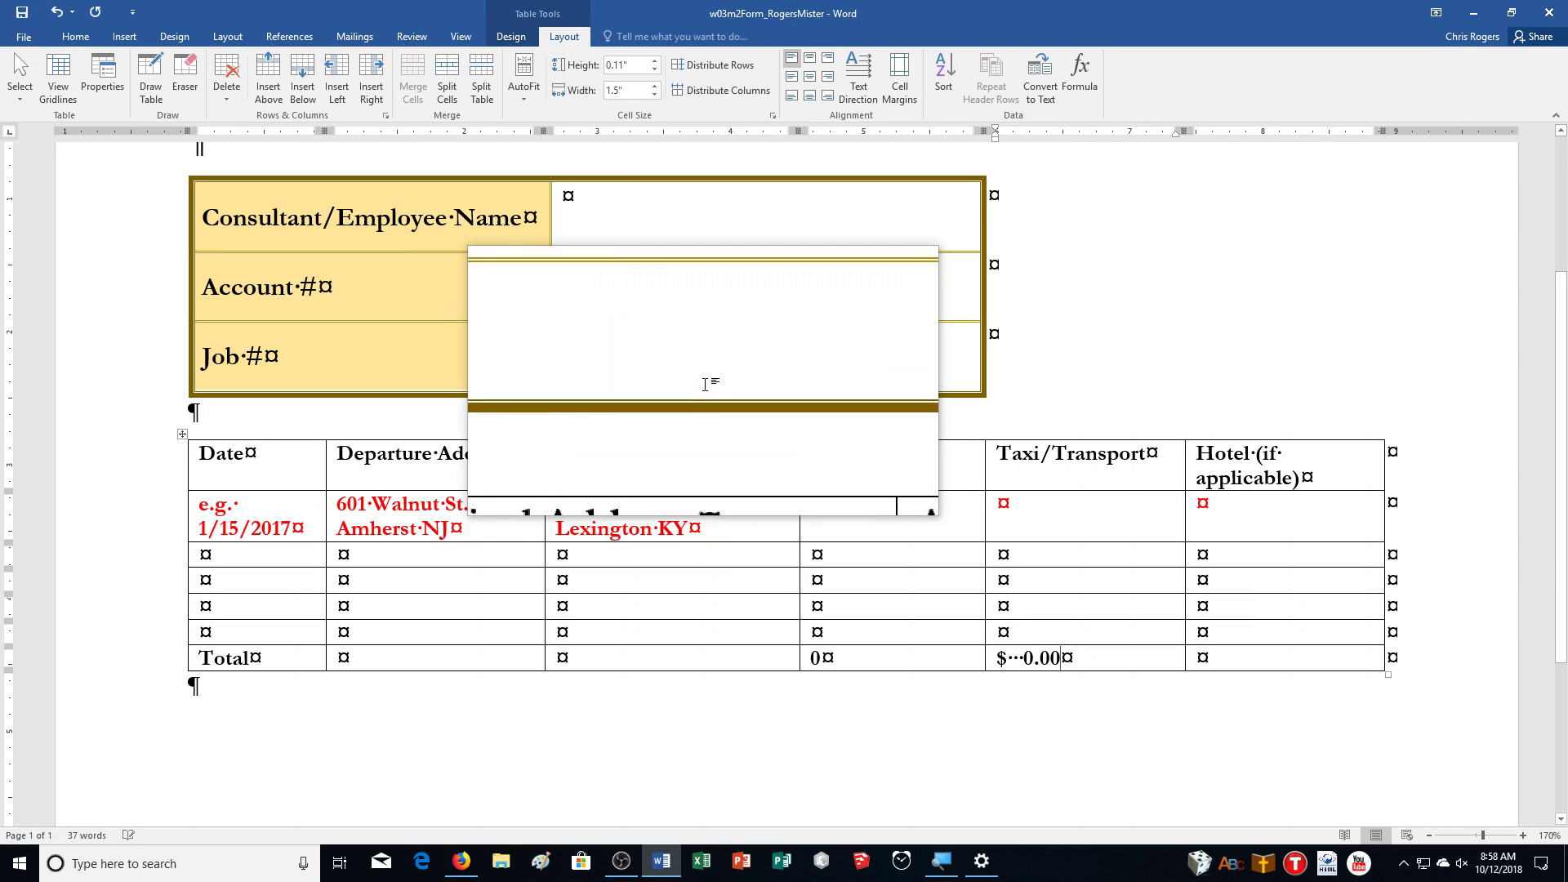
# Step: Replace the Airfare total with the formula =SUM(ABOVE) using number format $#,##0.00;($#,##0.00)
pyautogui.click(824, 660)
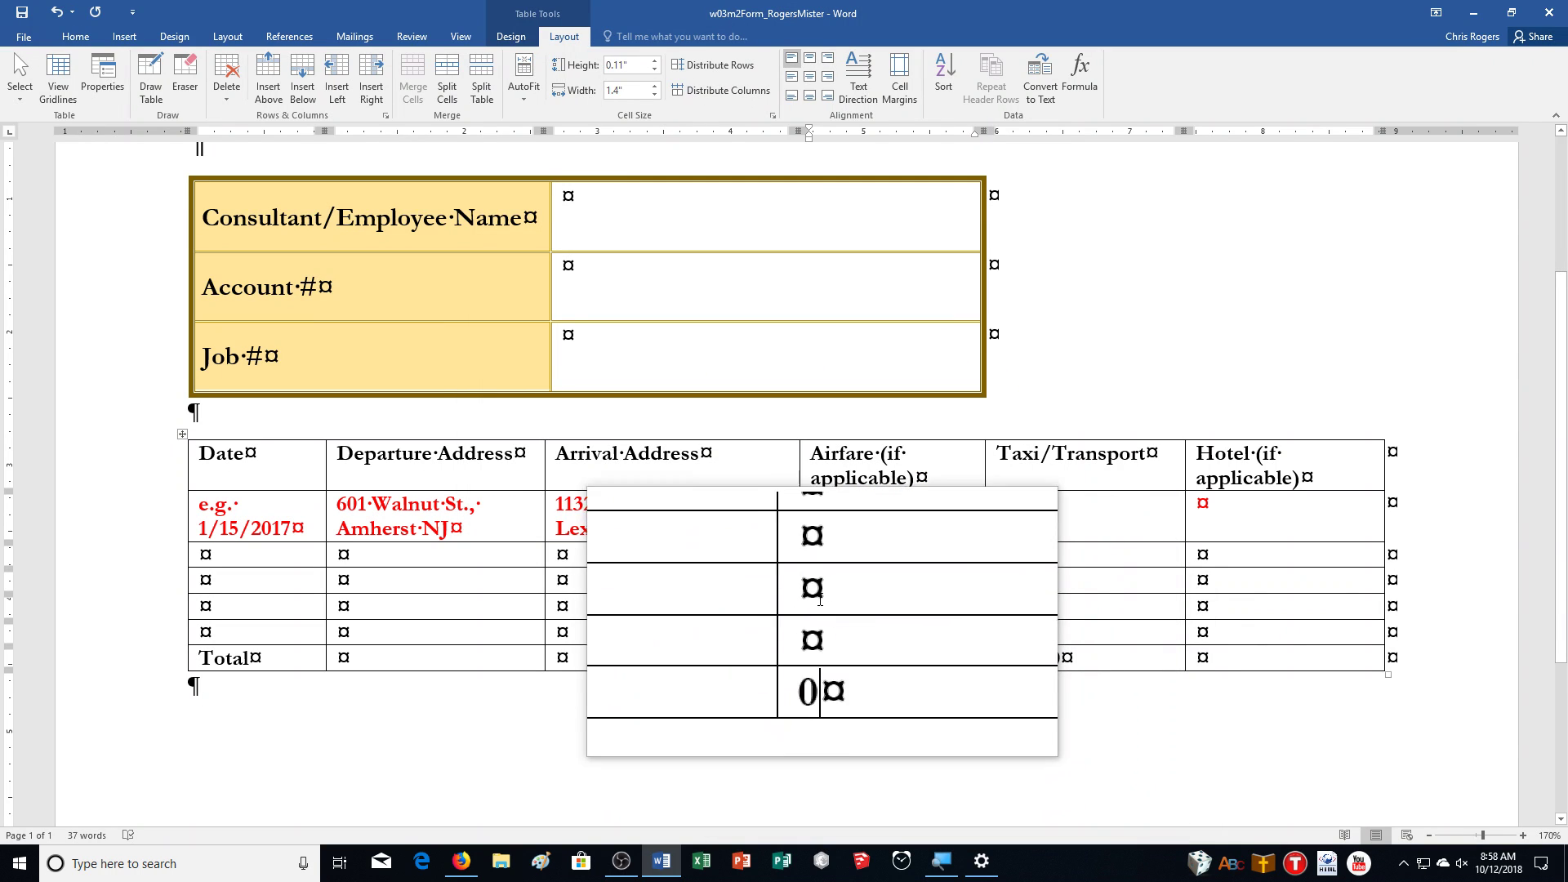
pyautogui.rightClick(818, 664)
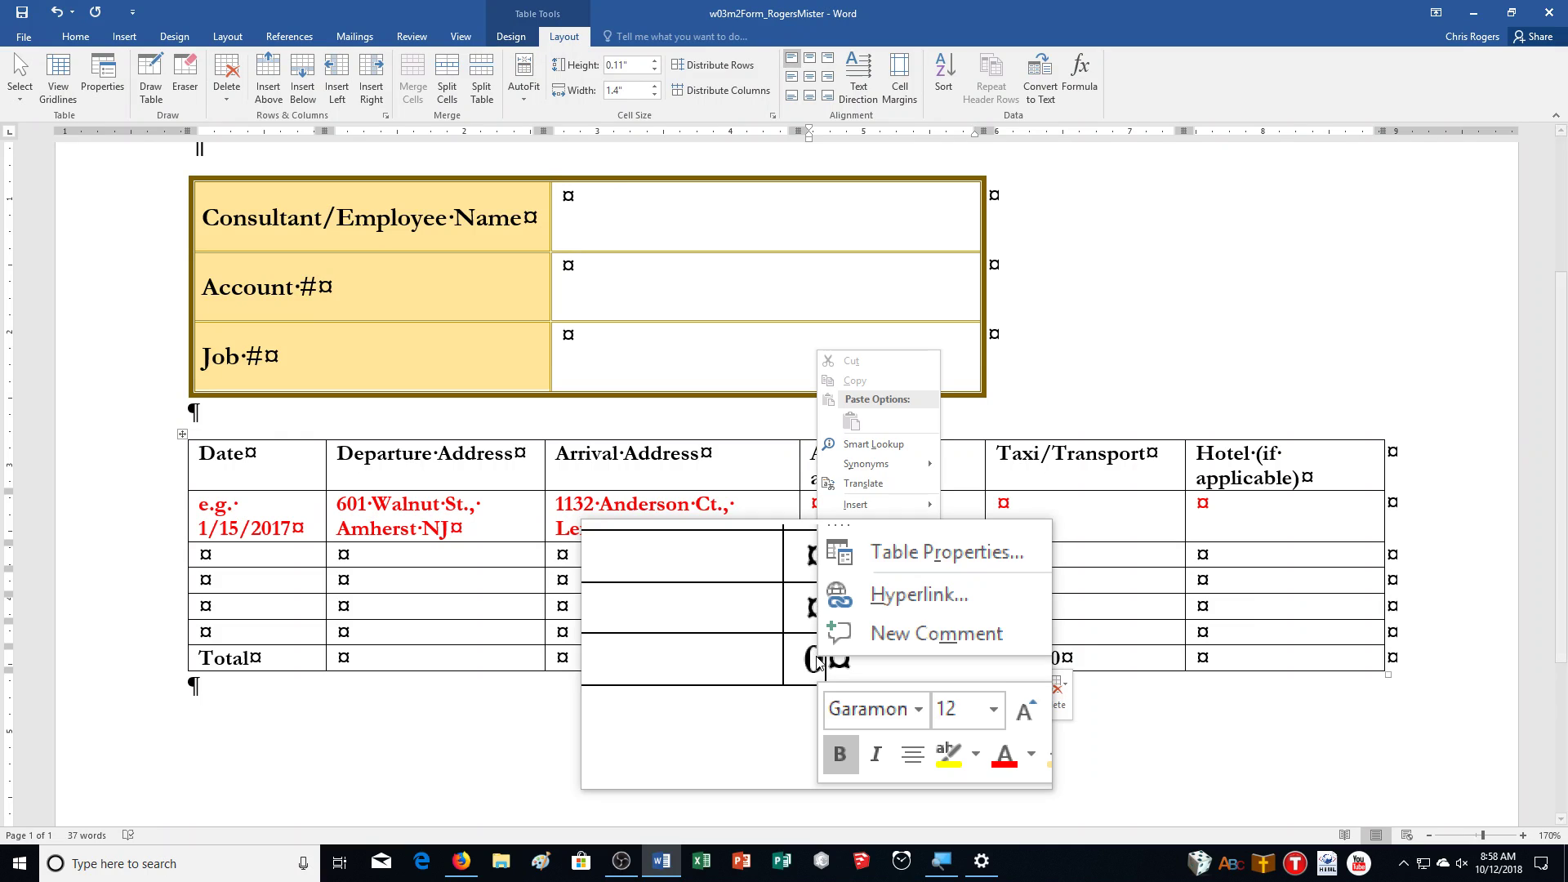
pyautogui.click(819, 659)
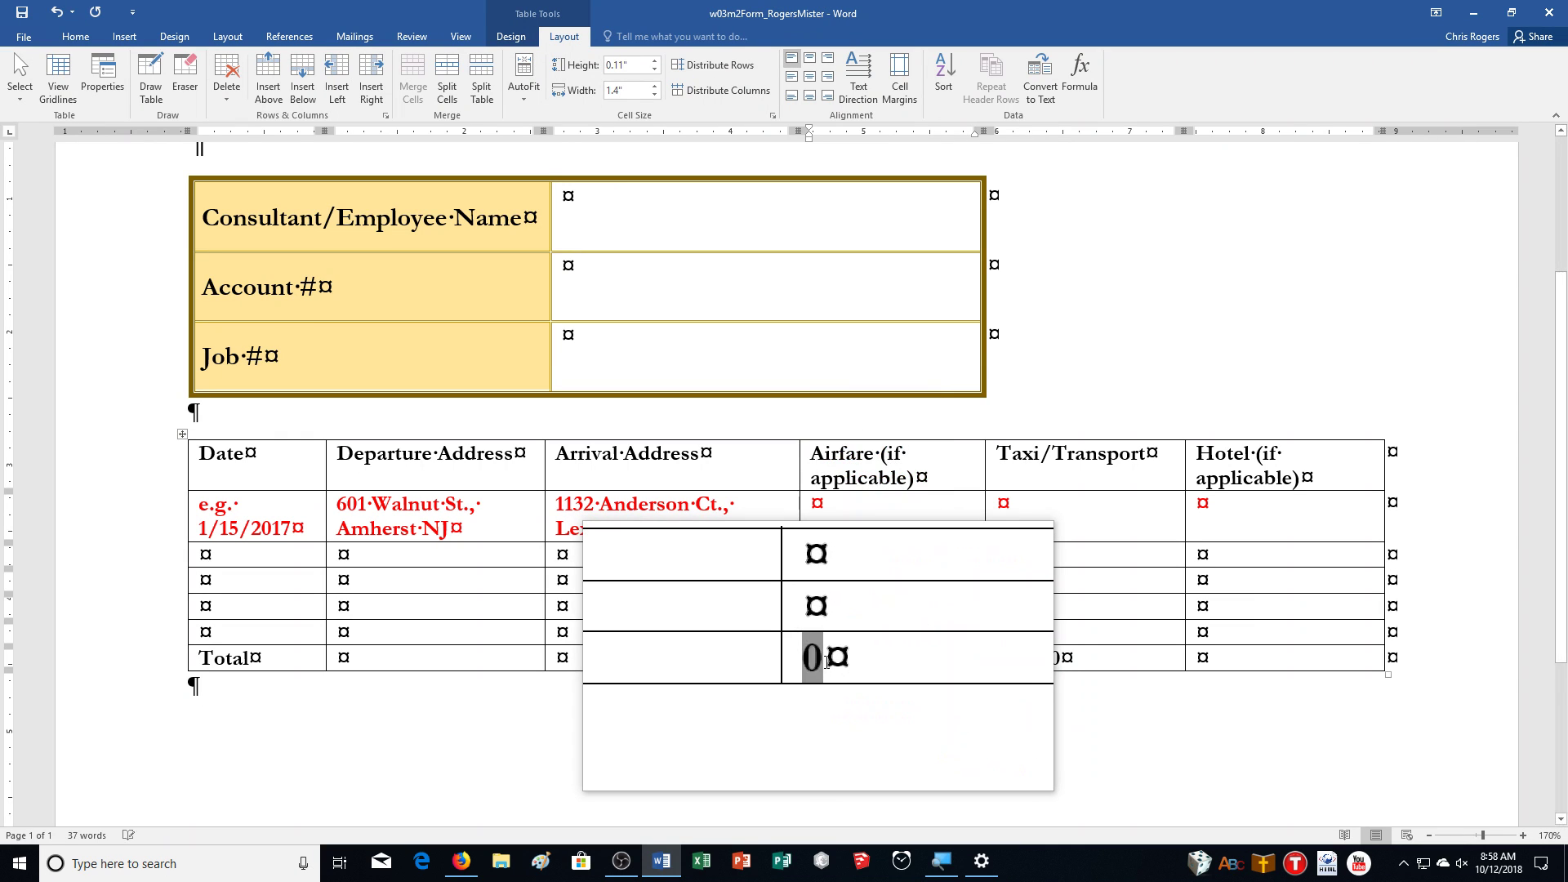
pyautogui.press('BackSpace')
pyautogui.click(1070, 85)
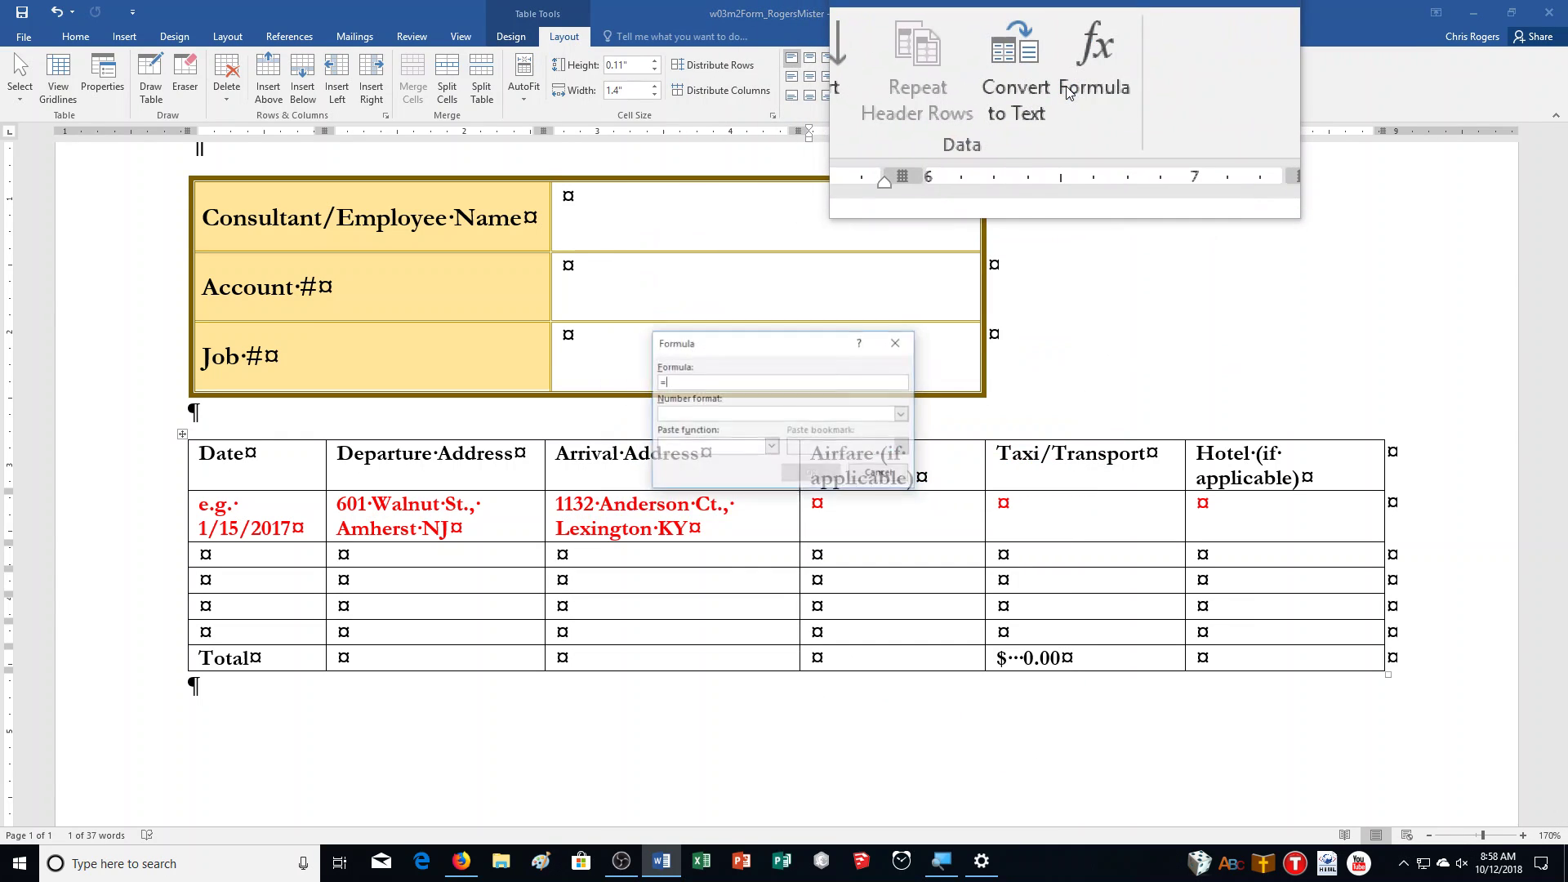
pyautogui.write('SUM(ABOVE')
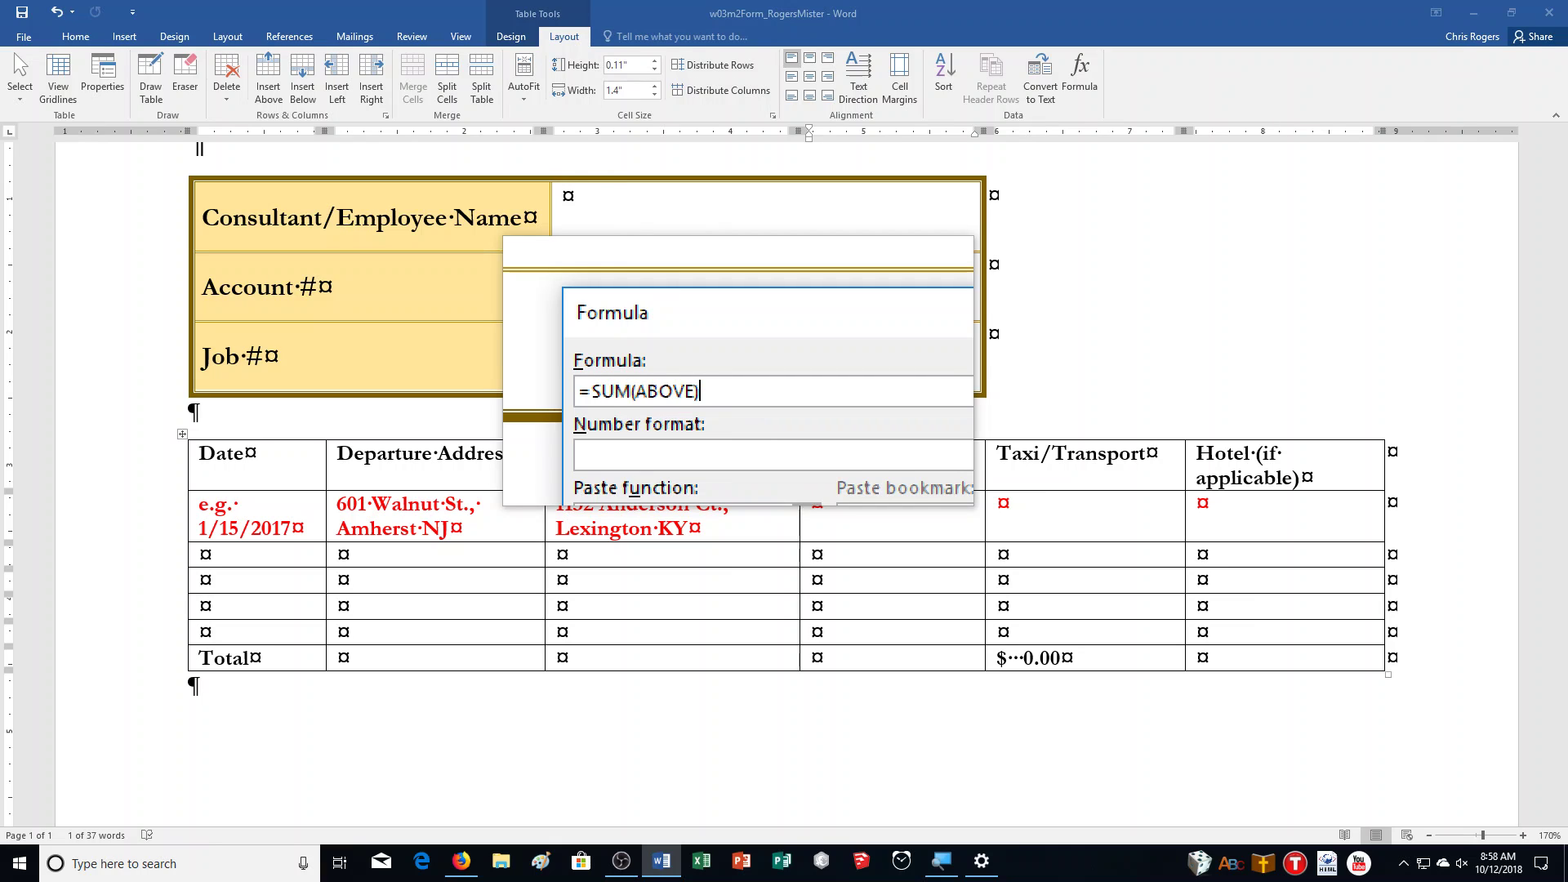
pyautogui.click(907, 407)
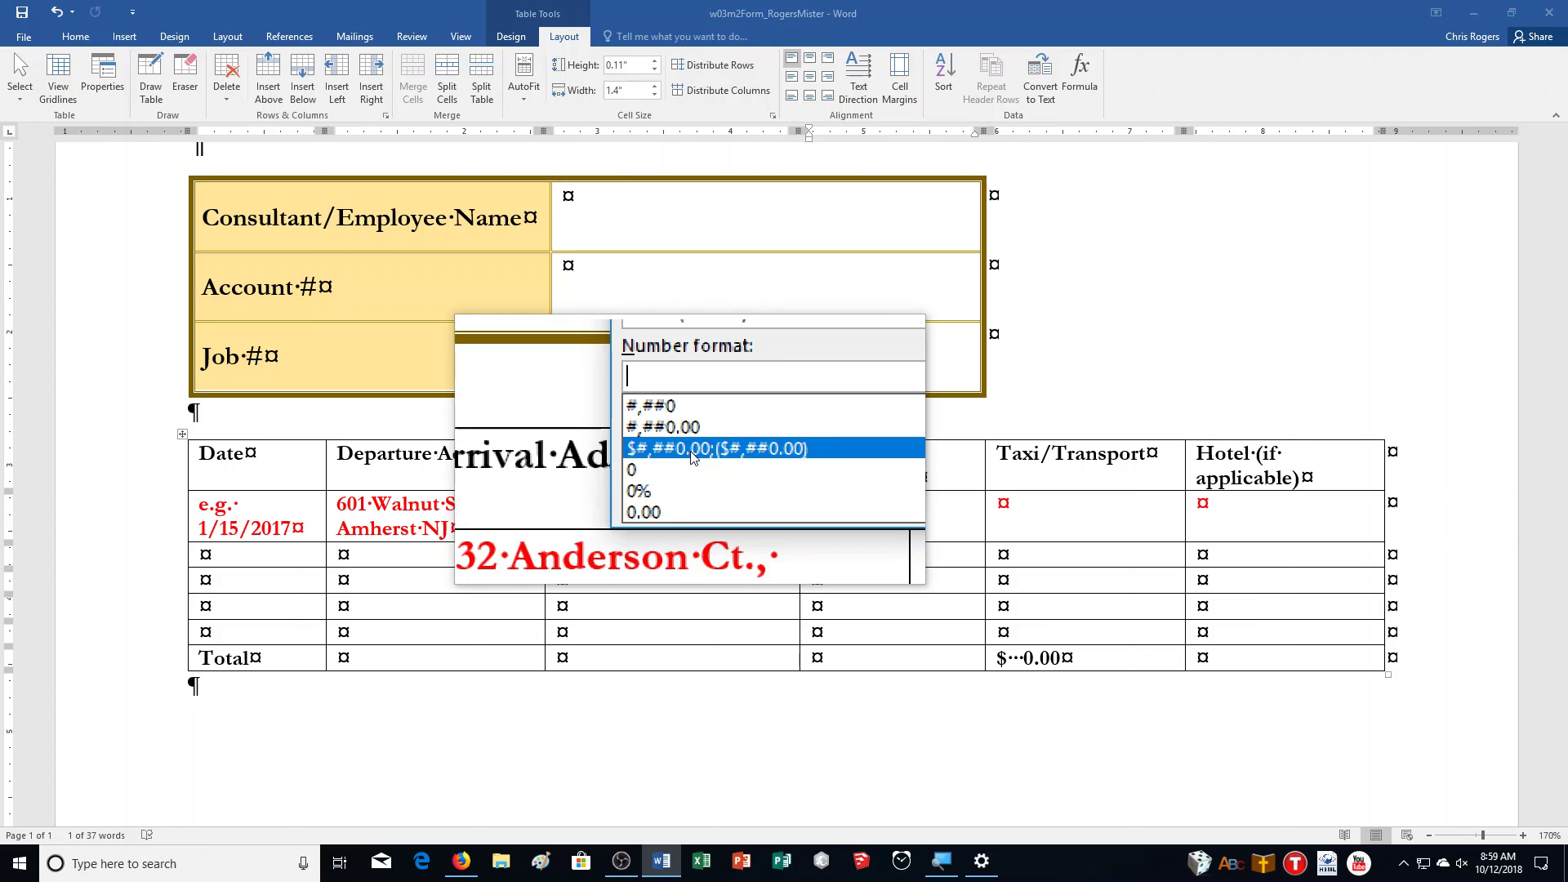
pyautogui.scroll(-1, 693, 475)
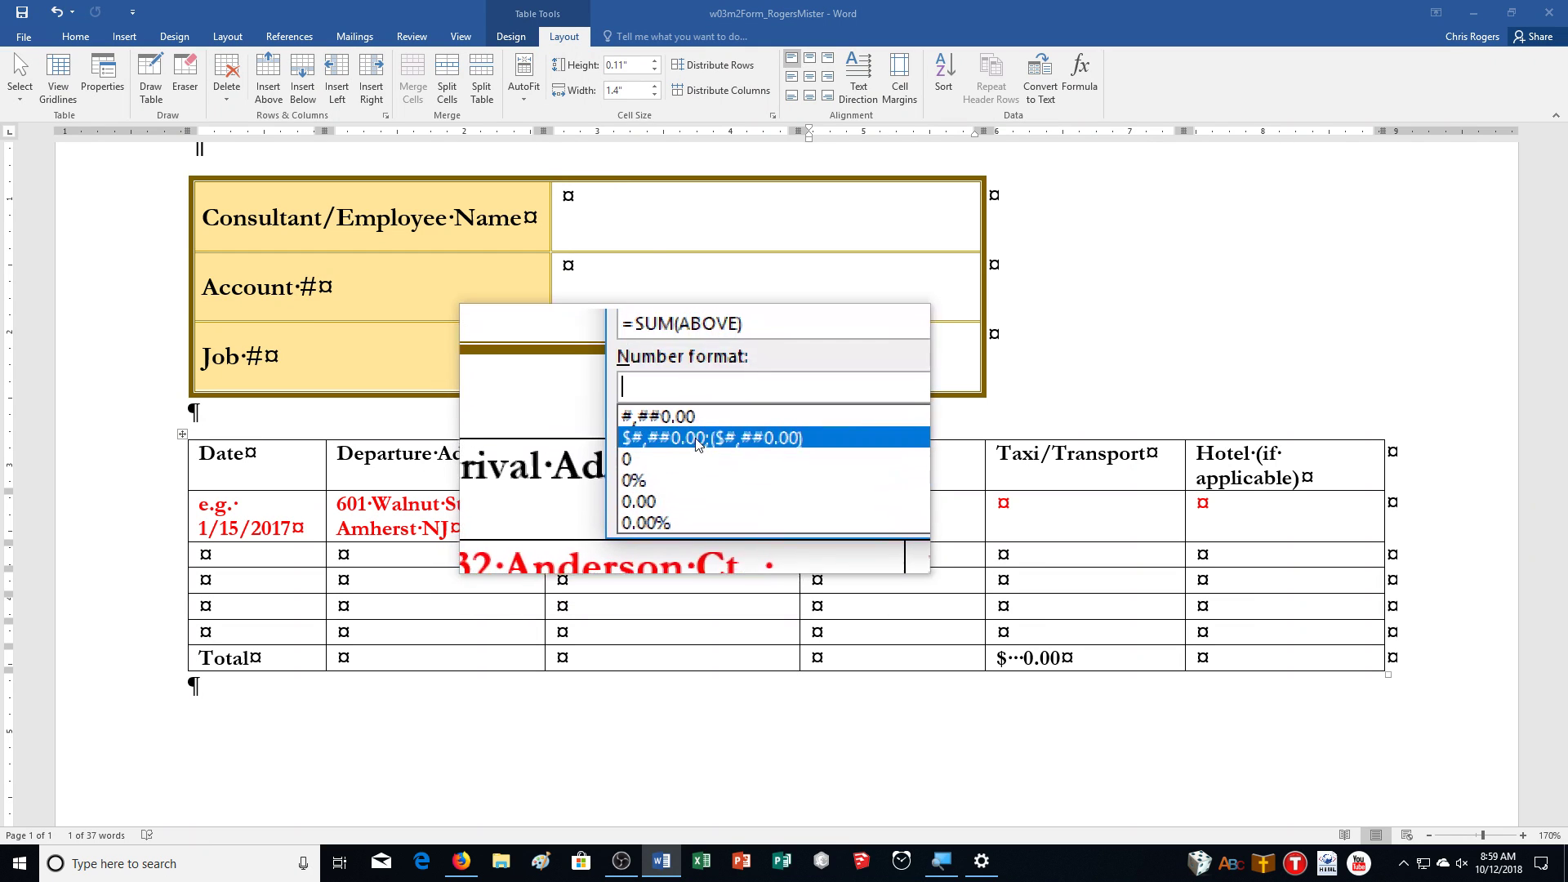
pyautogui.click(696, 441)
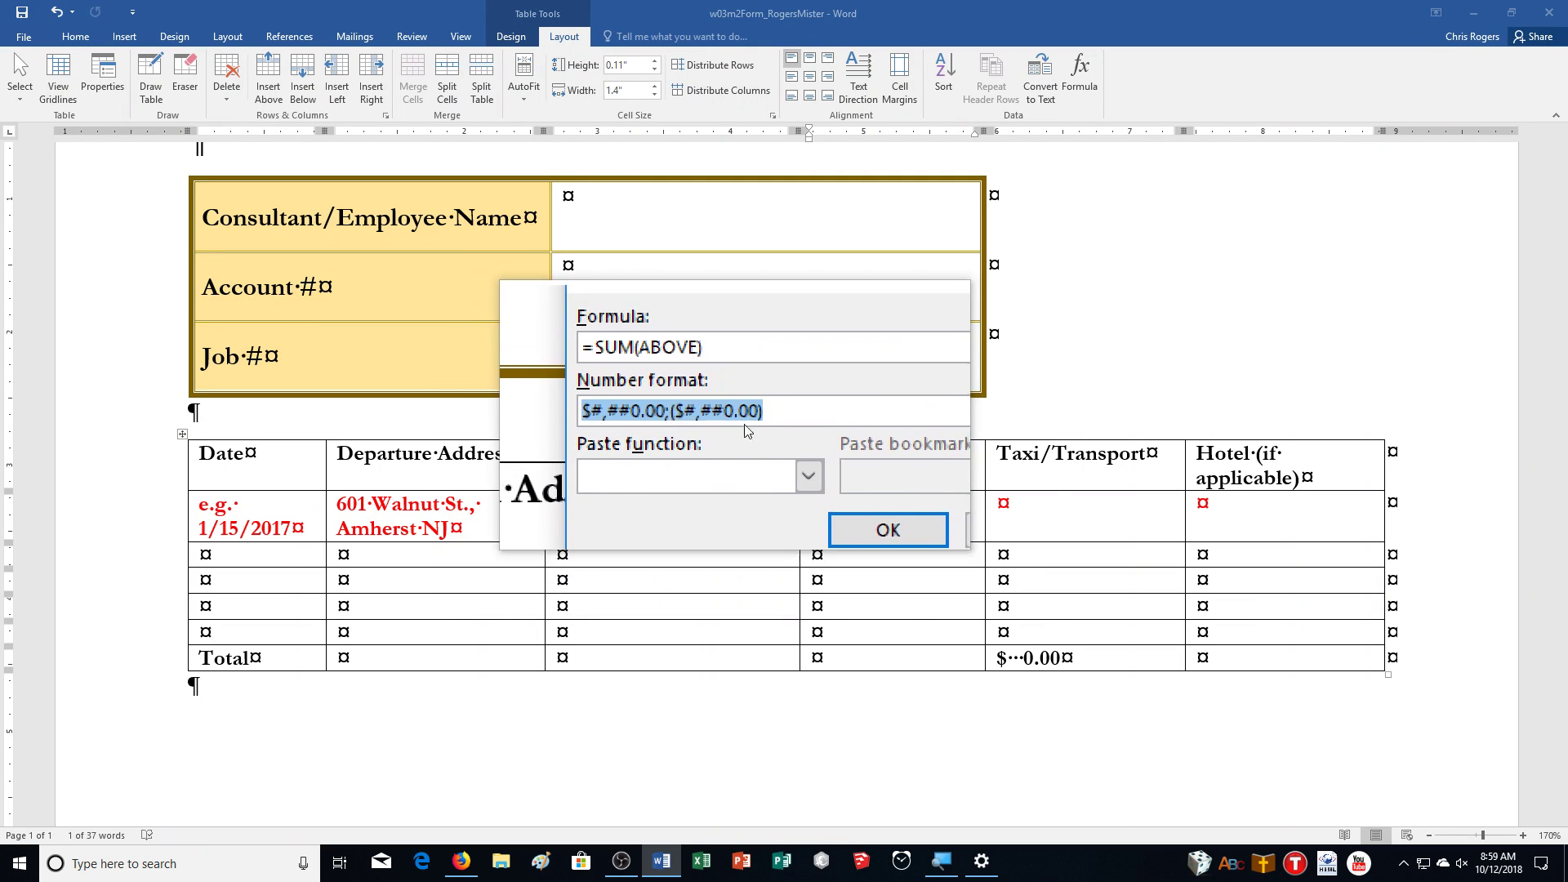
pyautogui.click(889, 530)
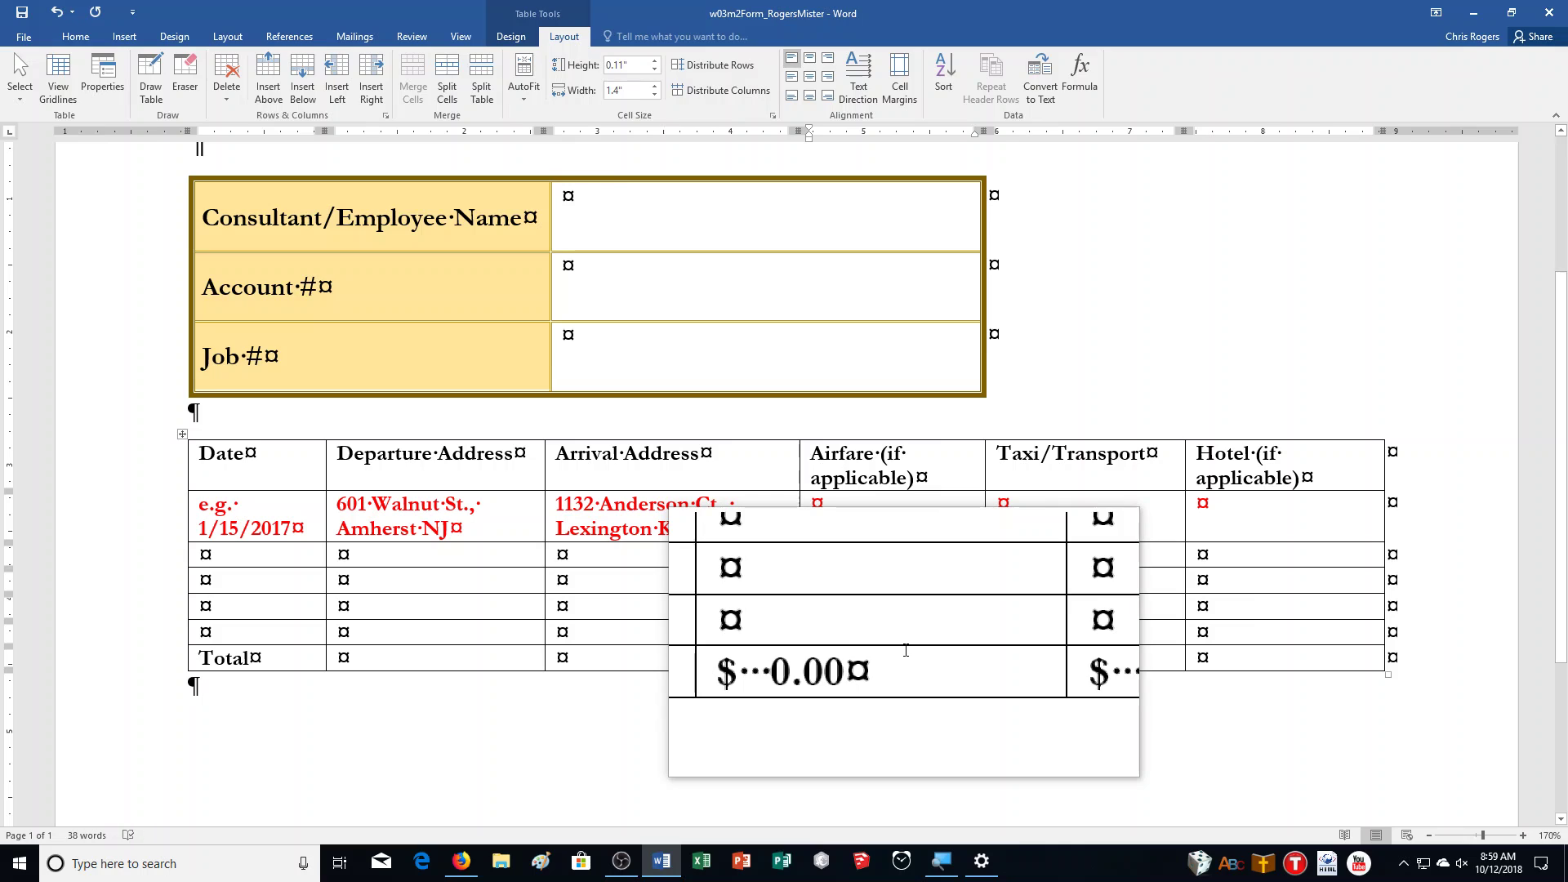
# Step: Insert the formula =SUM(ABOVE) with number format $#,##0.00;($#,##0.00) in the Total row's Hotel cell
pyautogui.click(1222, 659)
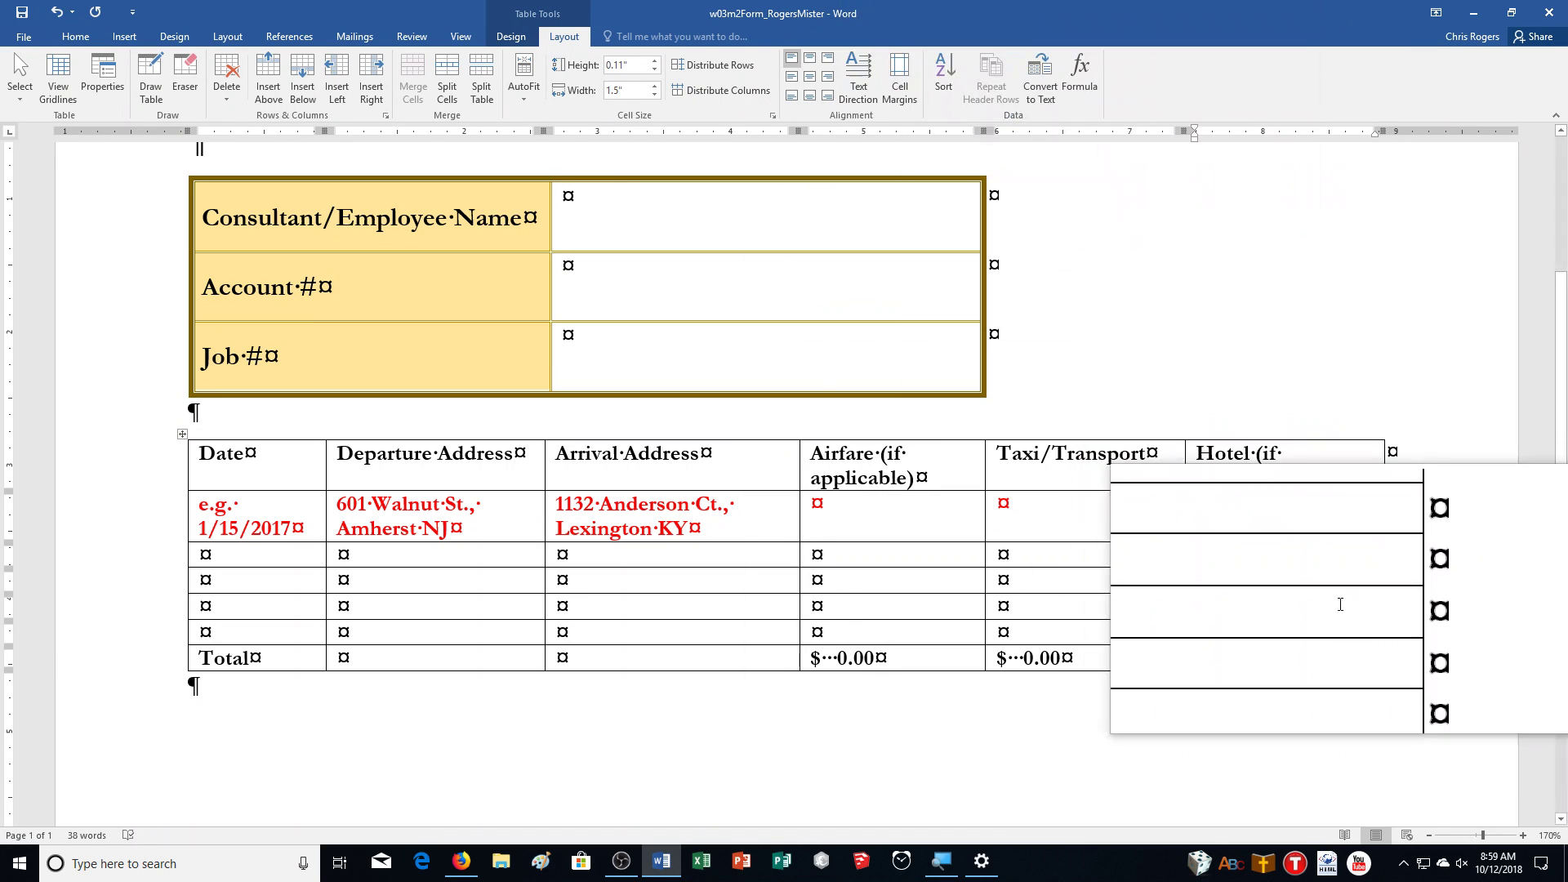
pyautogui.click(1080, 81)
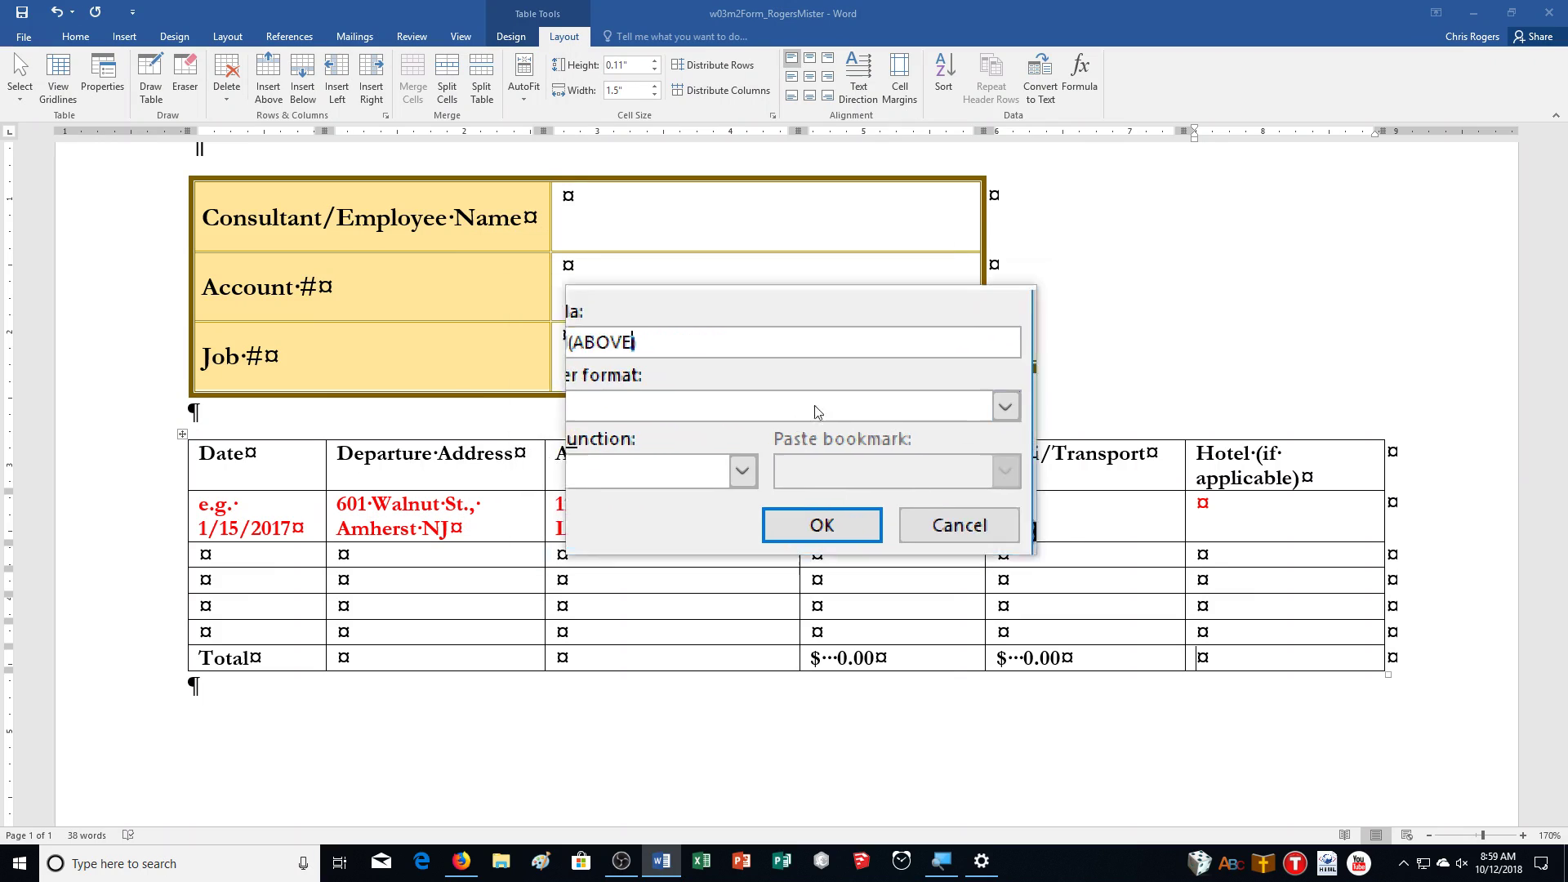
pyautogui.click(909, 416)
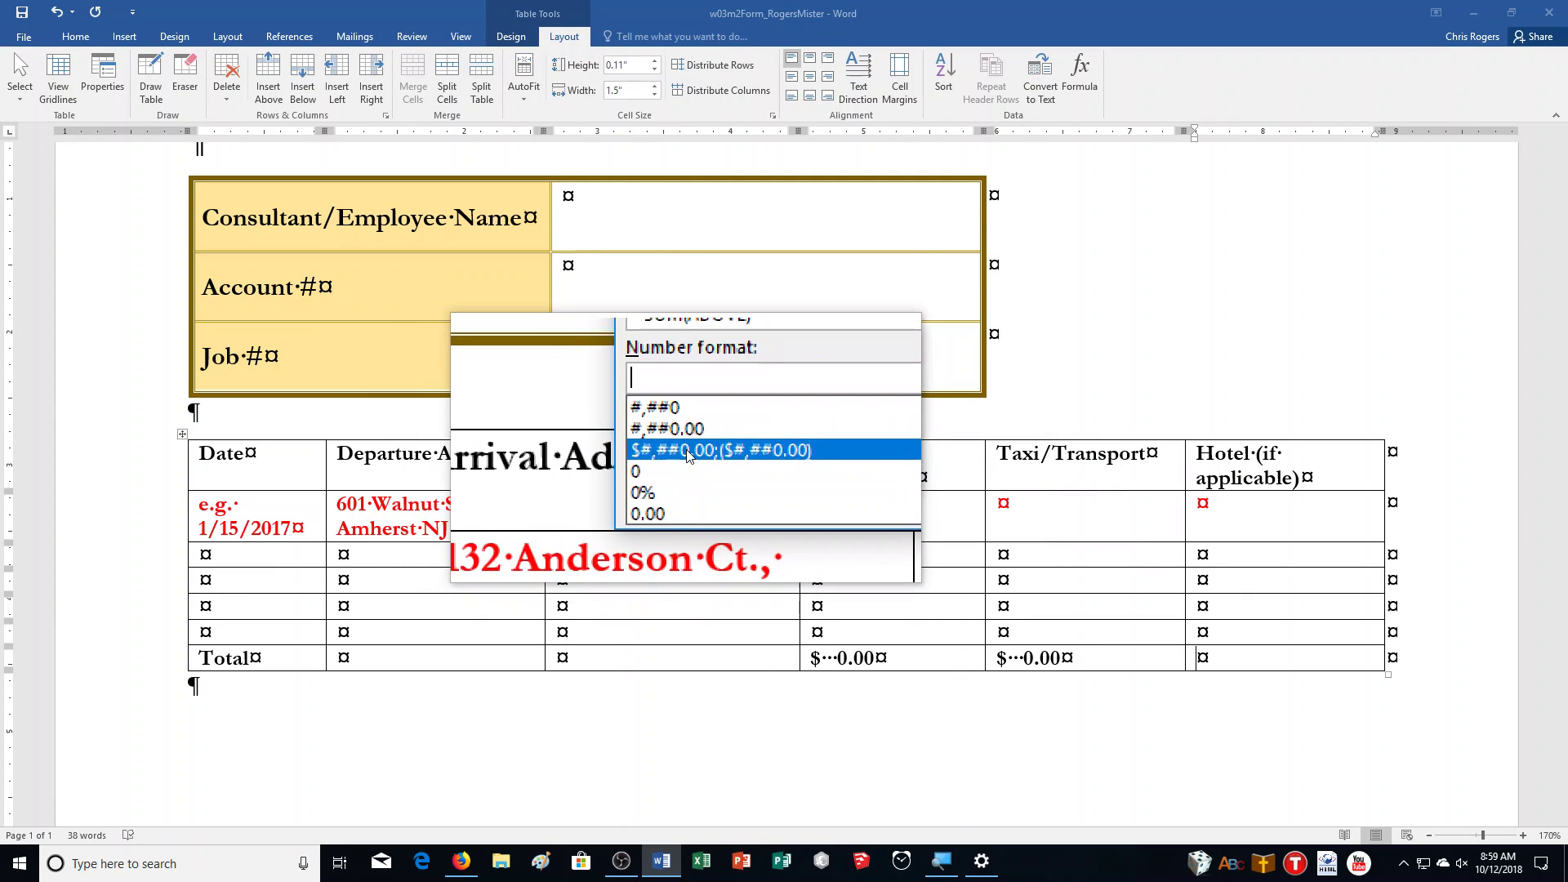
pyautogui.click(686, 447)
pyautogui.click(798, 467)
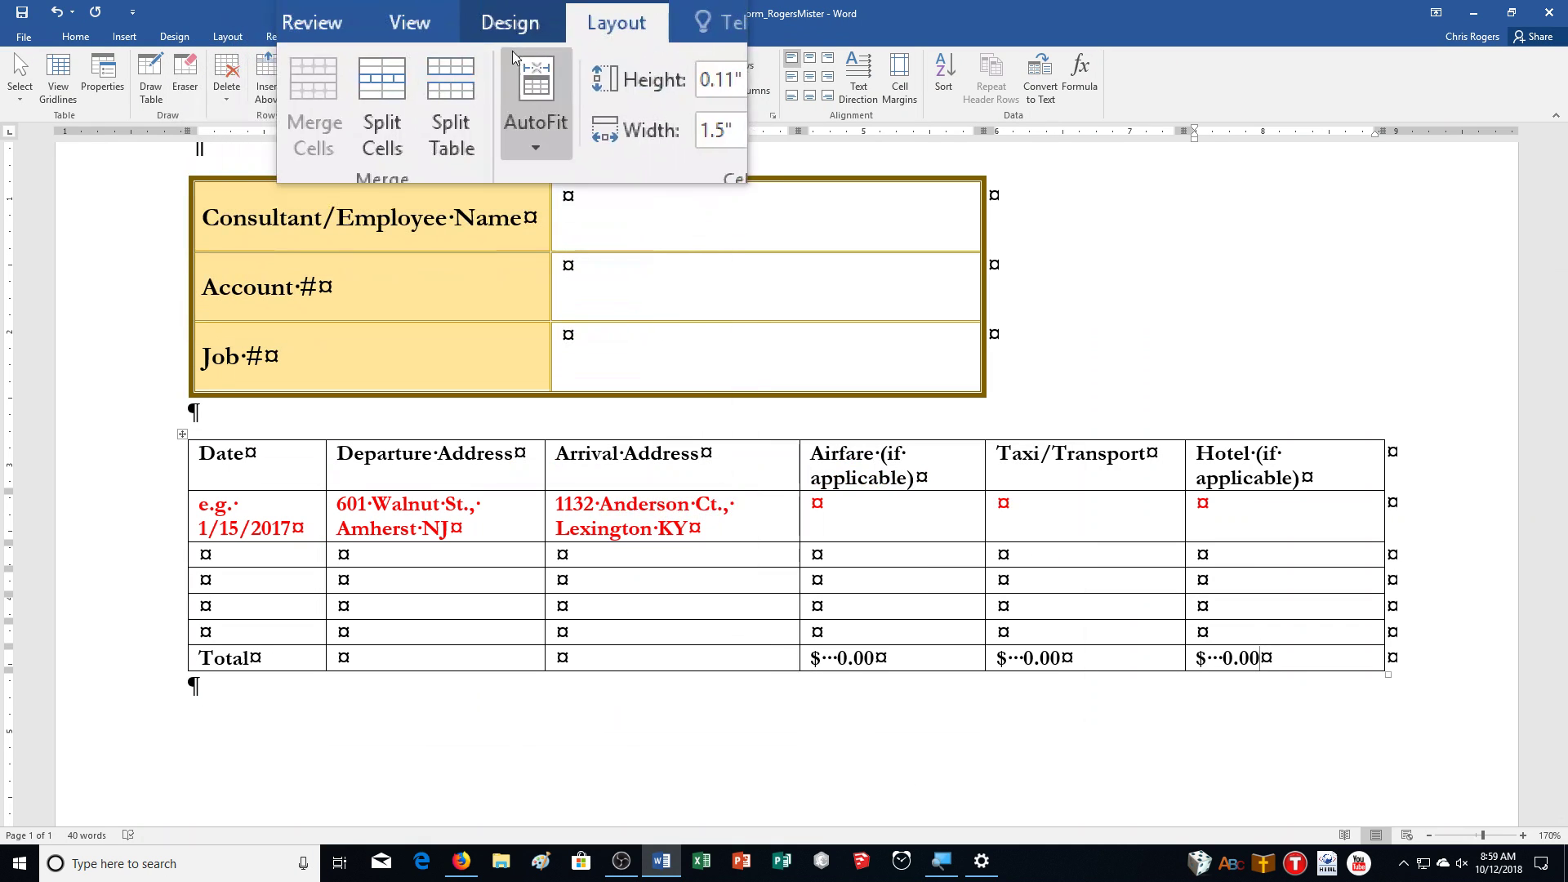
# Step: Close the screen magnifier and apply the gold Grid Table 1 Light style to the travel expense table
pyautogui.click(515, 34)
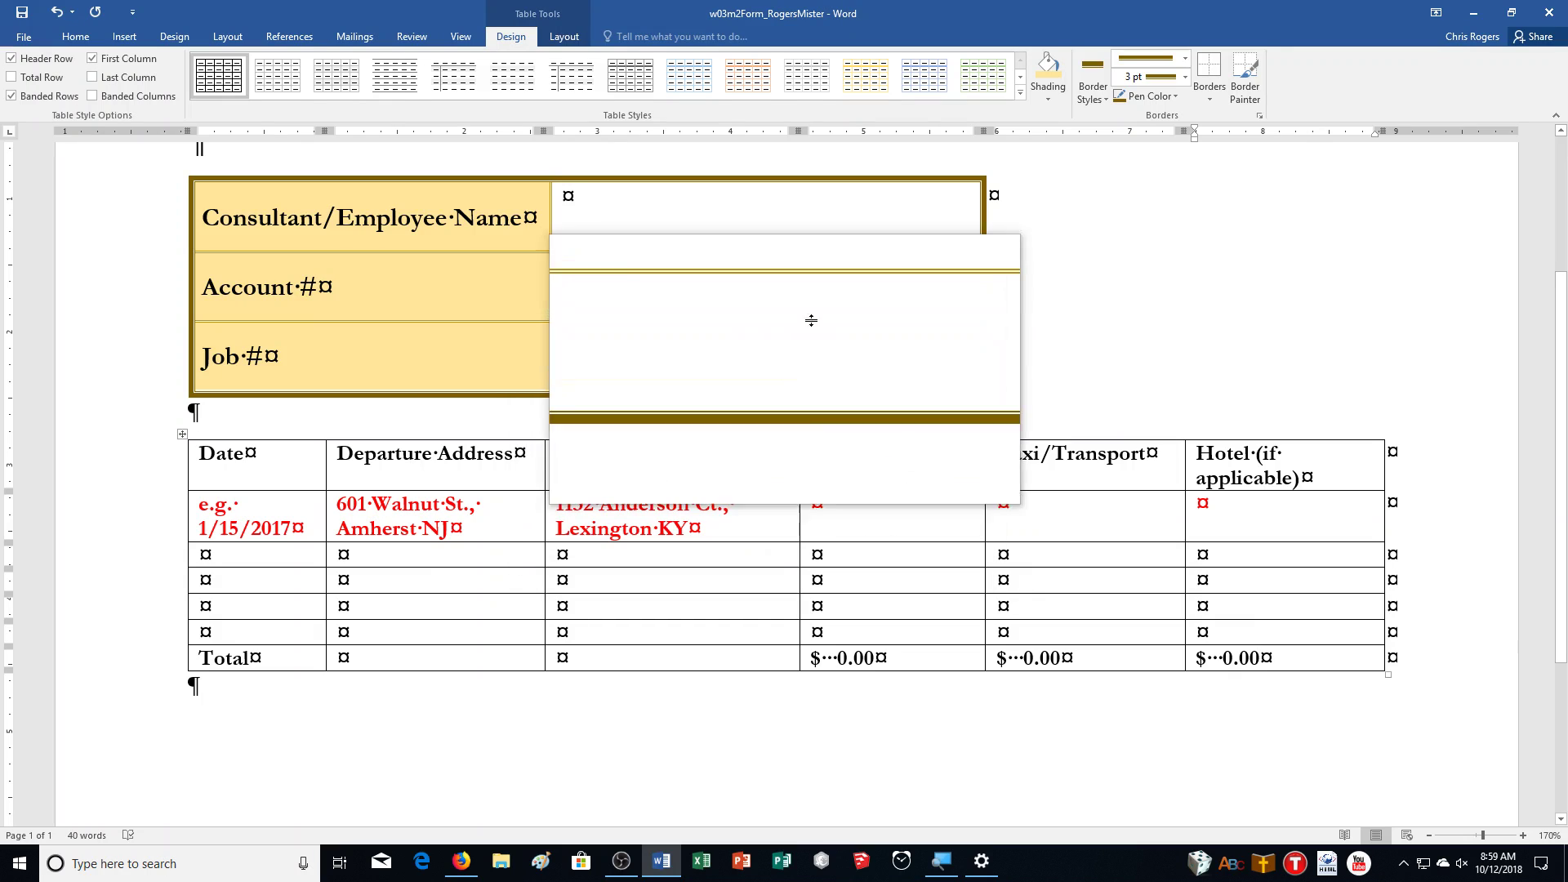
pyautogui.click(1019, 93)
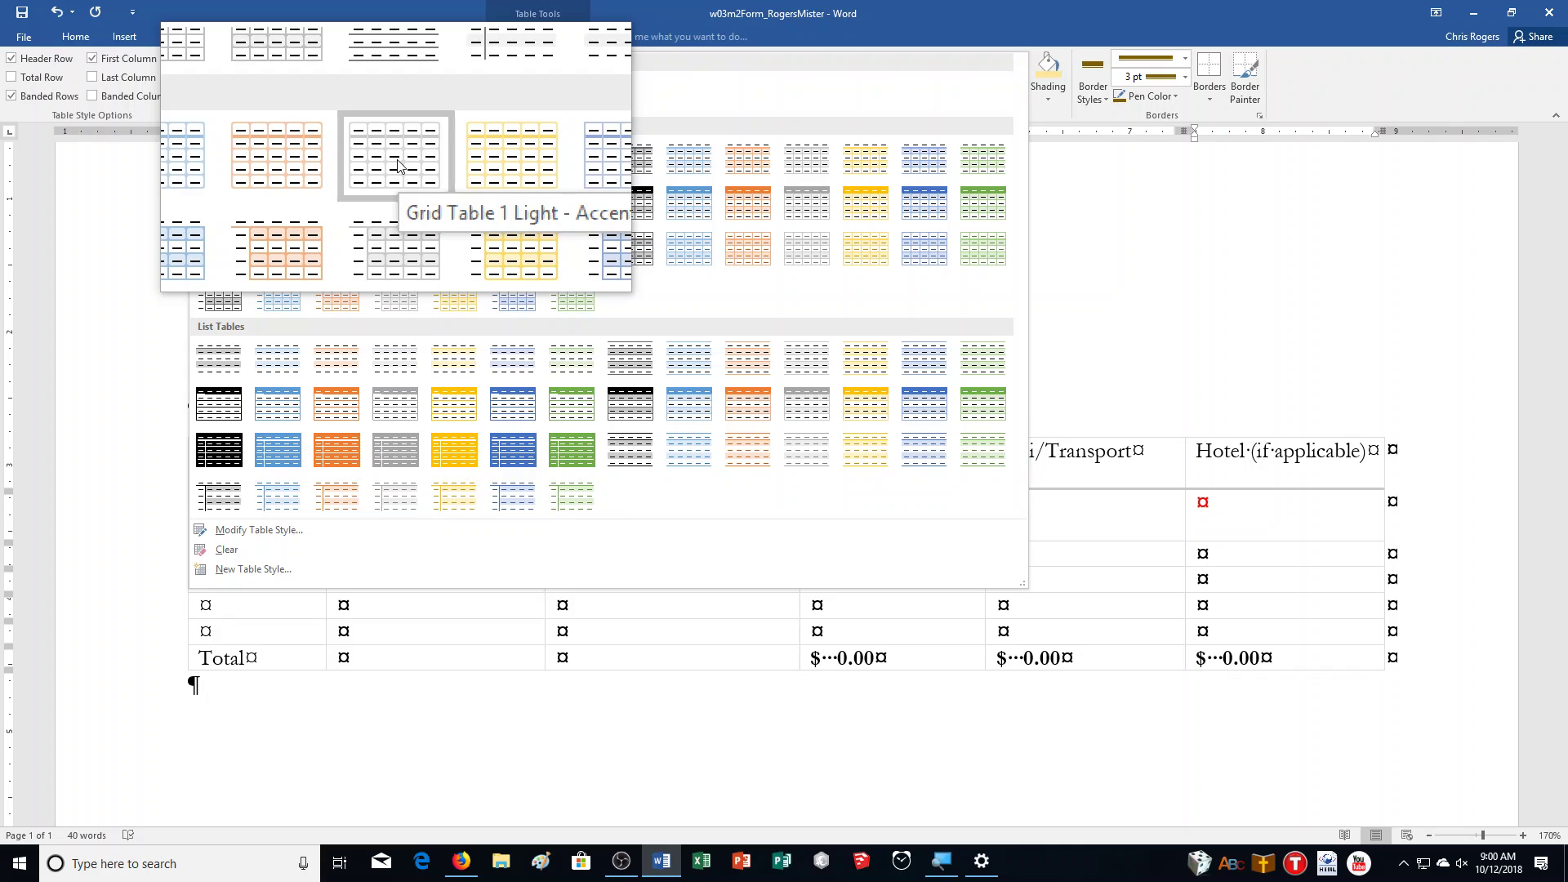
pyautogui.press('Escape')
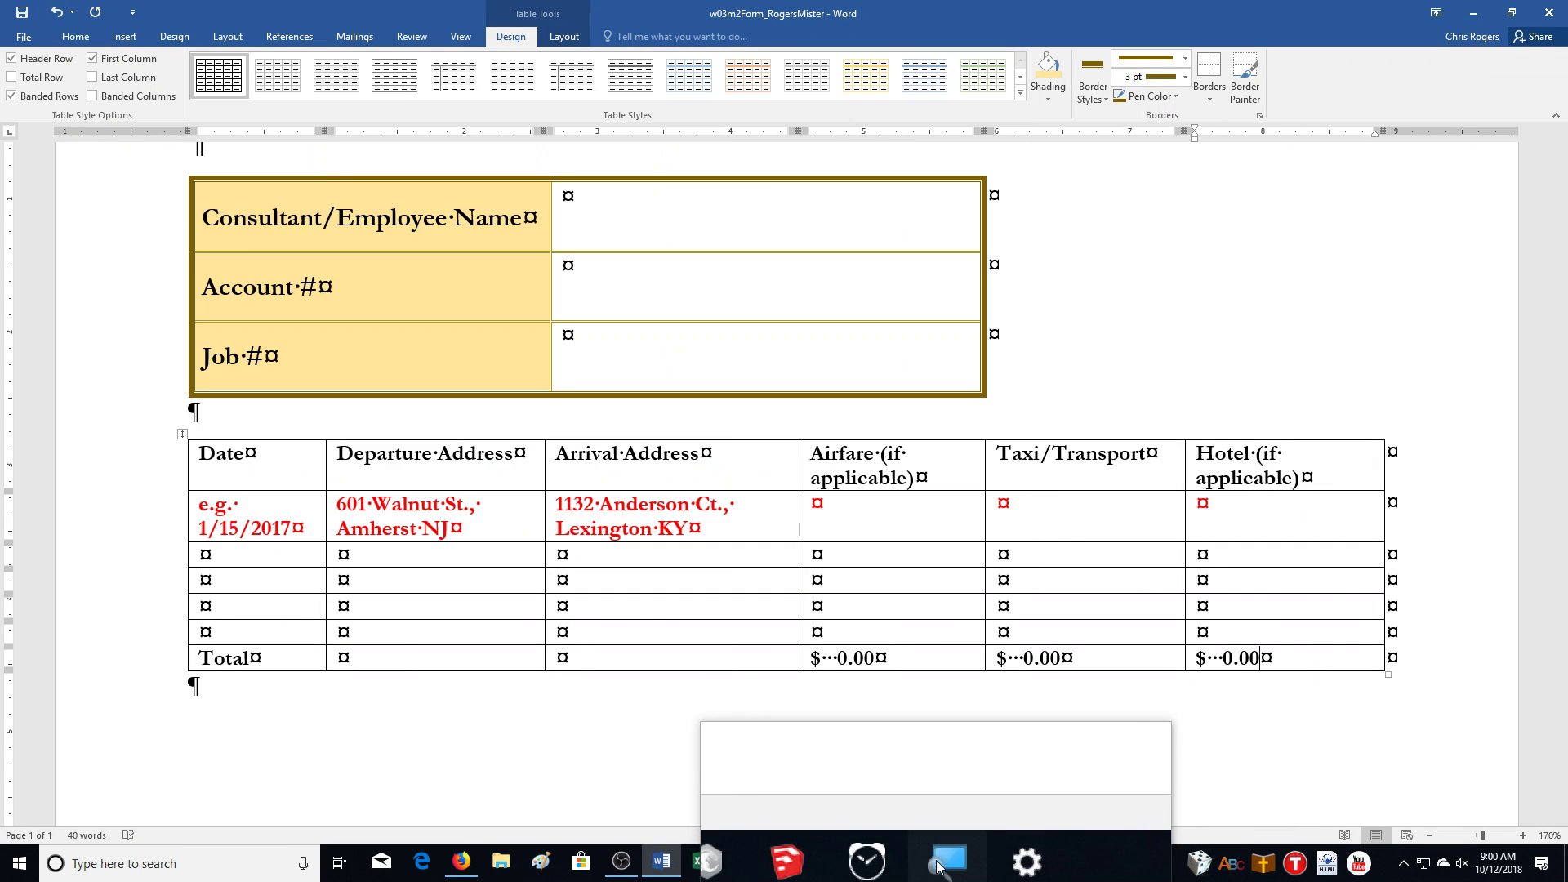
pyautogui.click(938, 866)
pyautogui.click(301, 174)
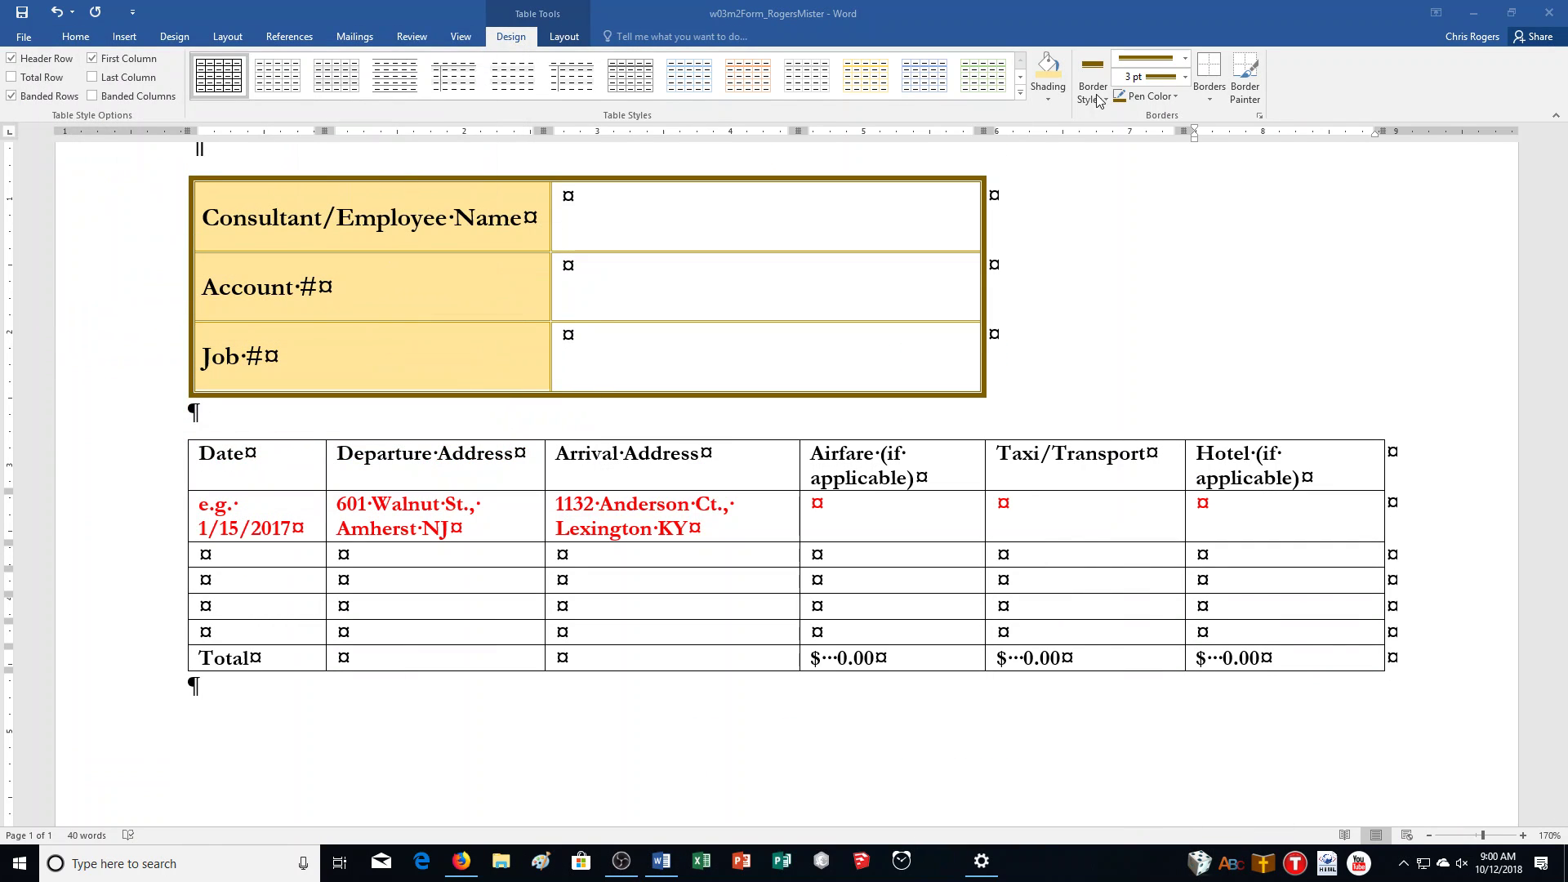
pyautogui.click(1023, 95)
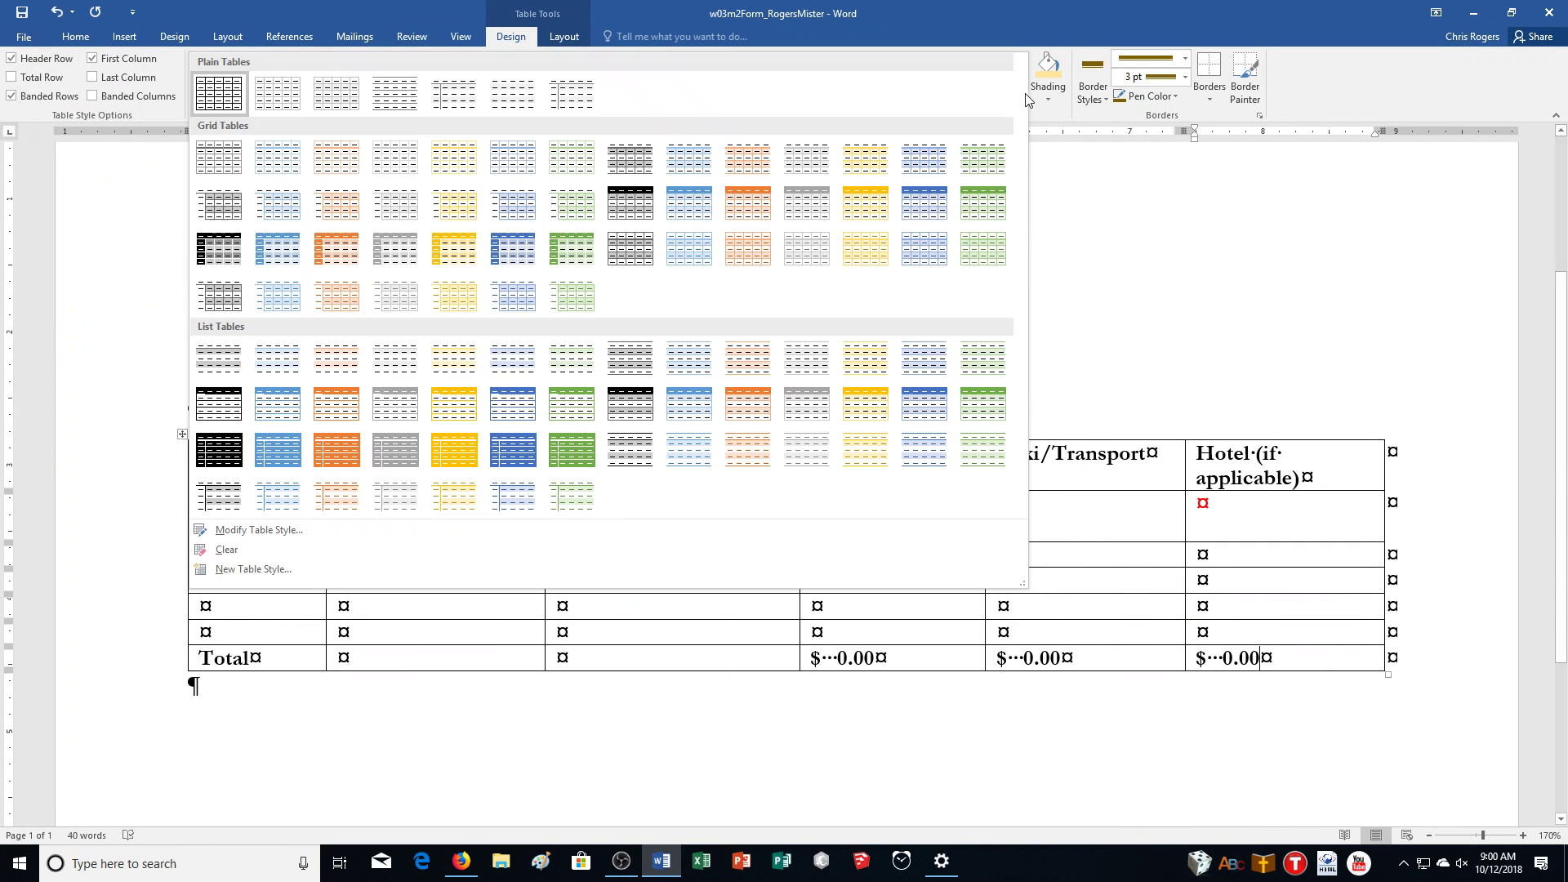
pyautogui.click(470, 164)
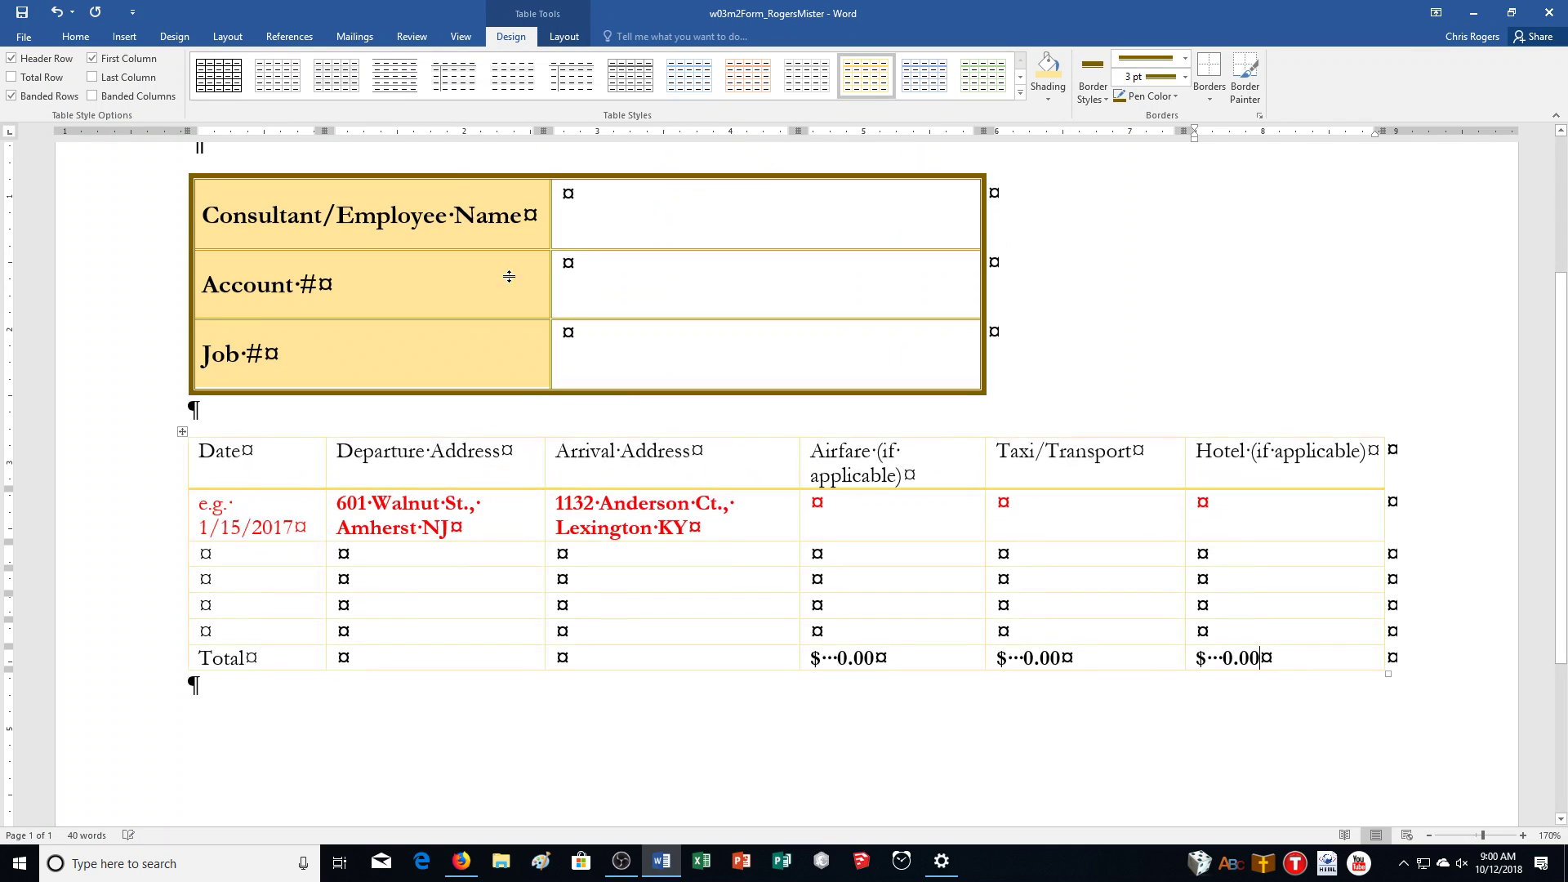
# Step: Search Windows for the Magnifier desktop app and launch it
pyautogui.click(204, 864)
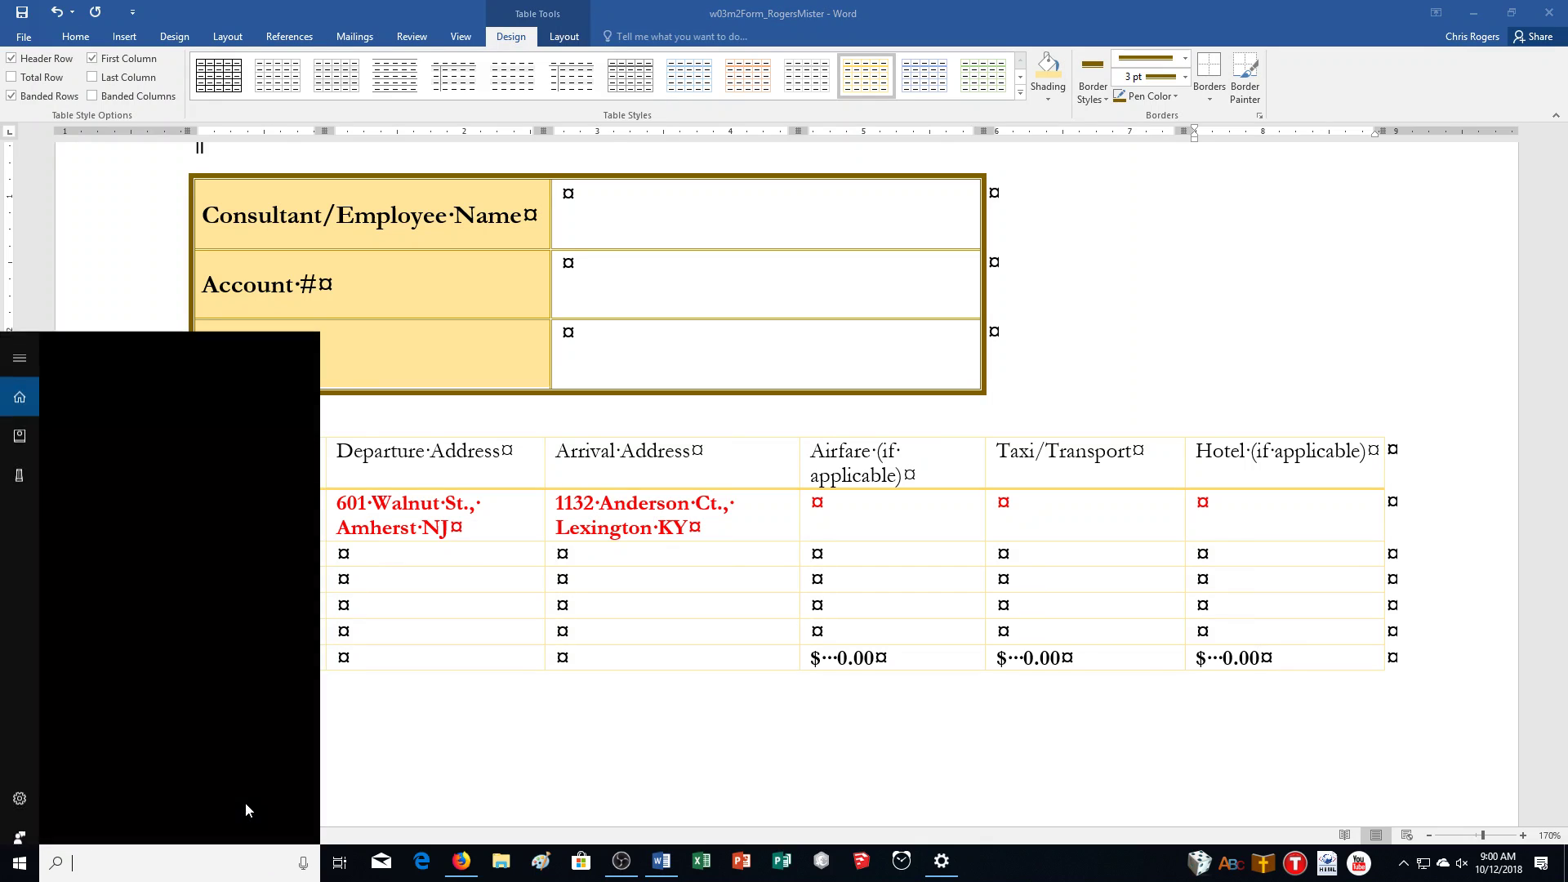
pyautogui.write('MAGN')
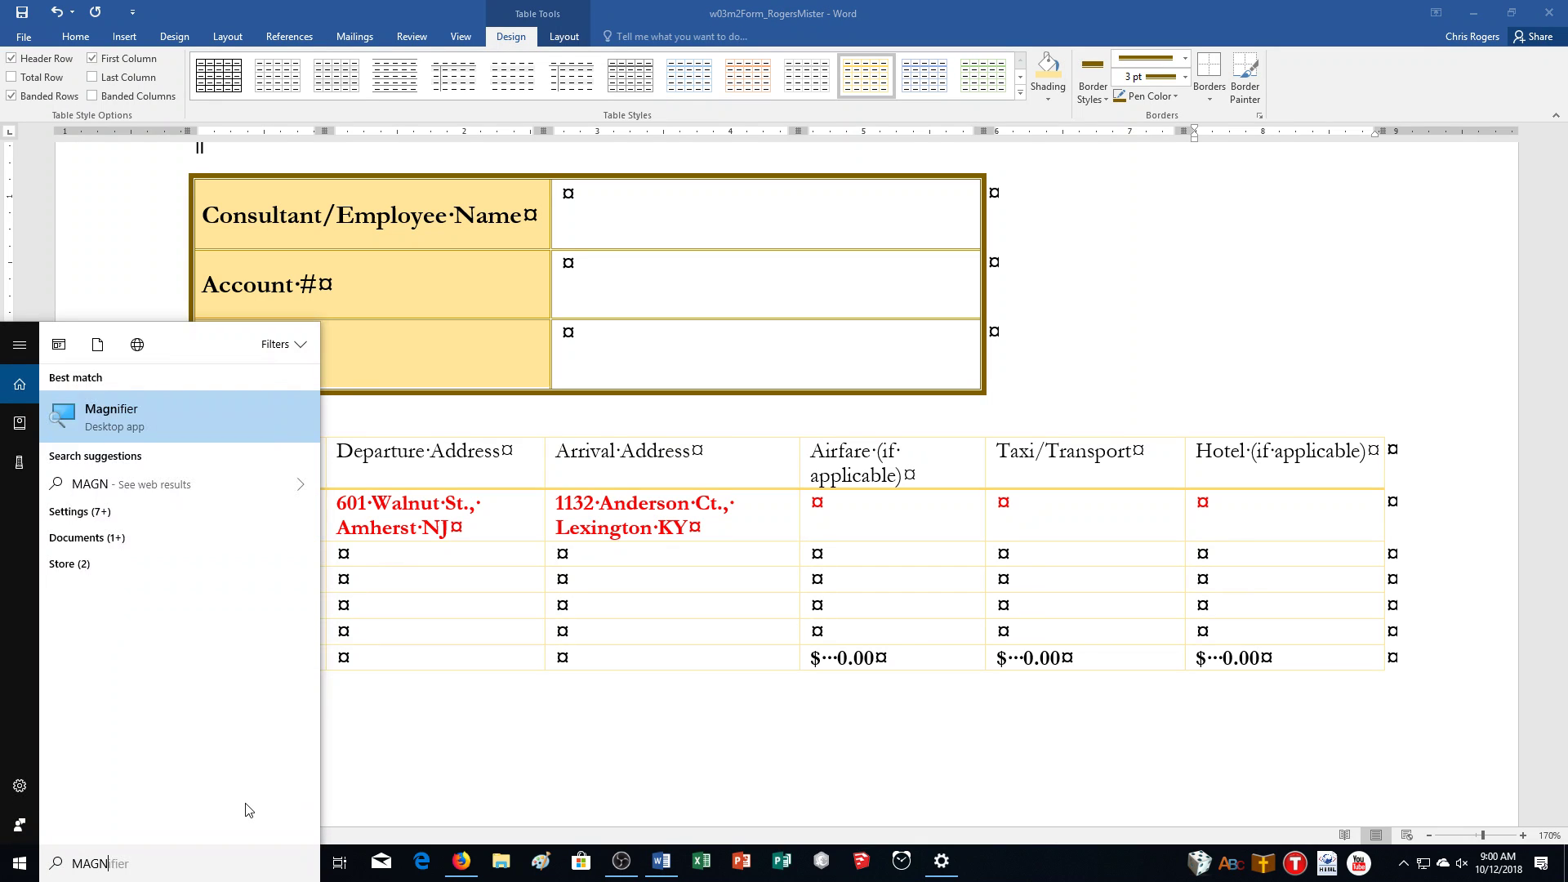
pyautogui.press('Return')
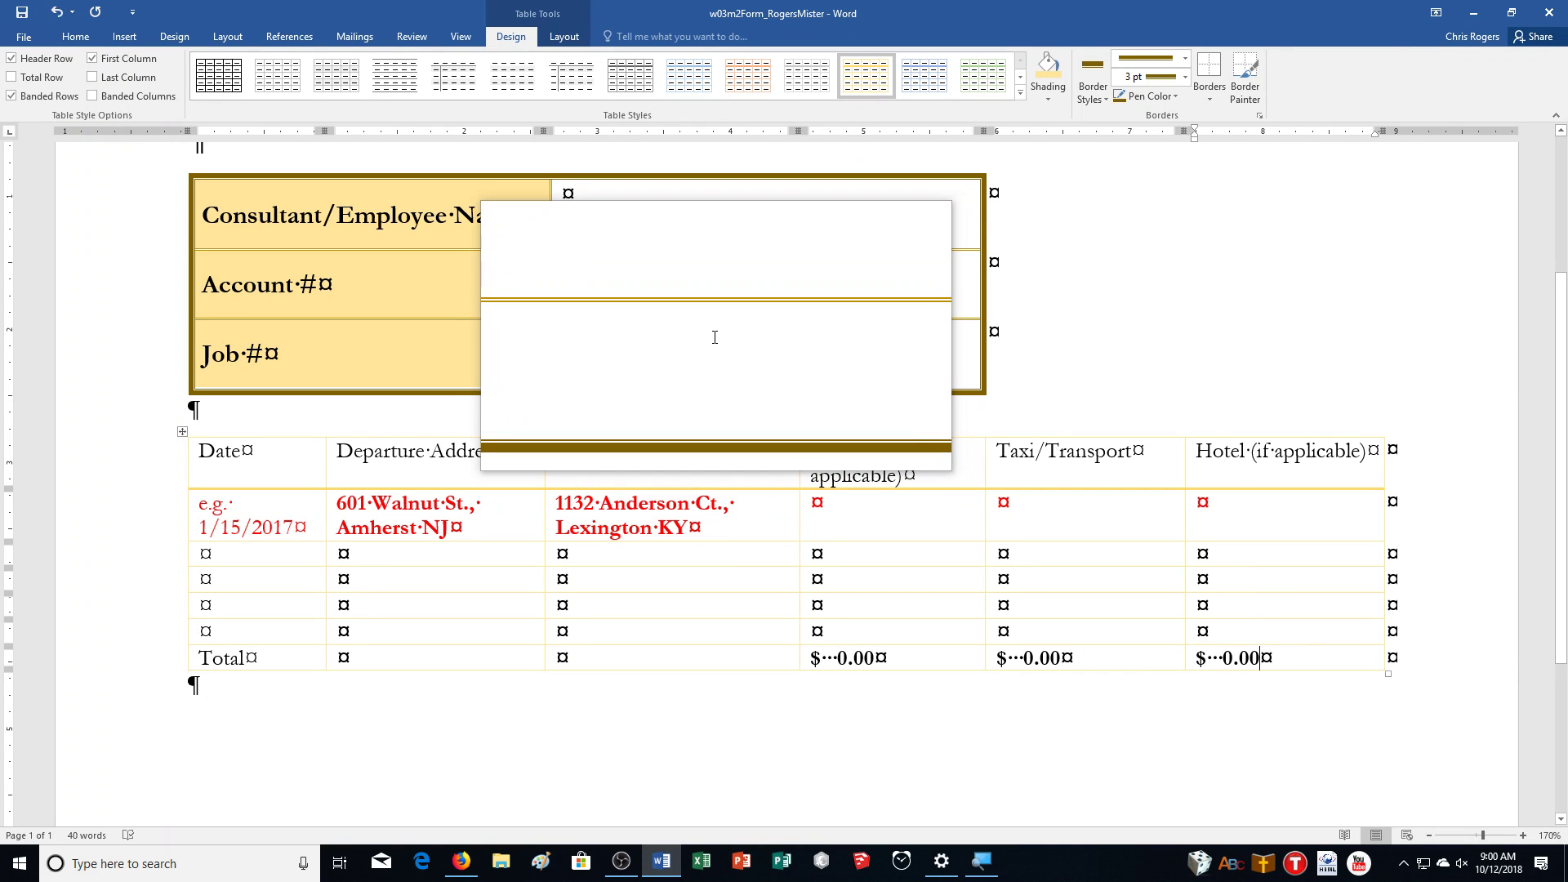
# Step: Shade the travel expense table's header row Gold, Accent 4, Lighter 60% and center its text horizontally and vertically
pyautogui.click(156, 465)
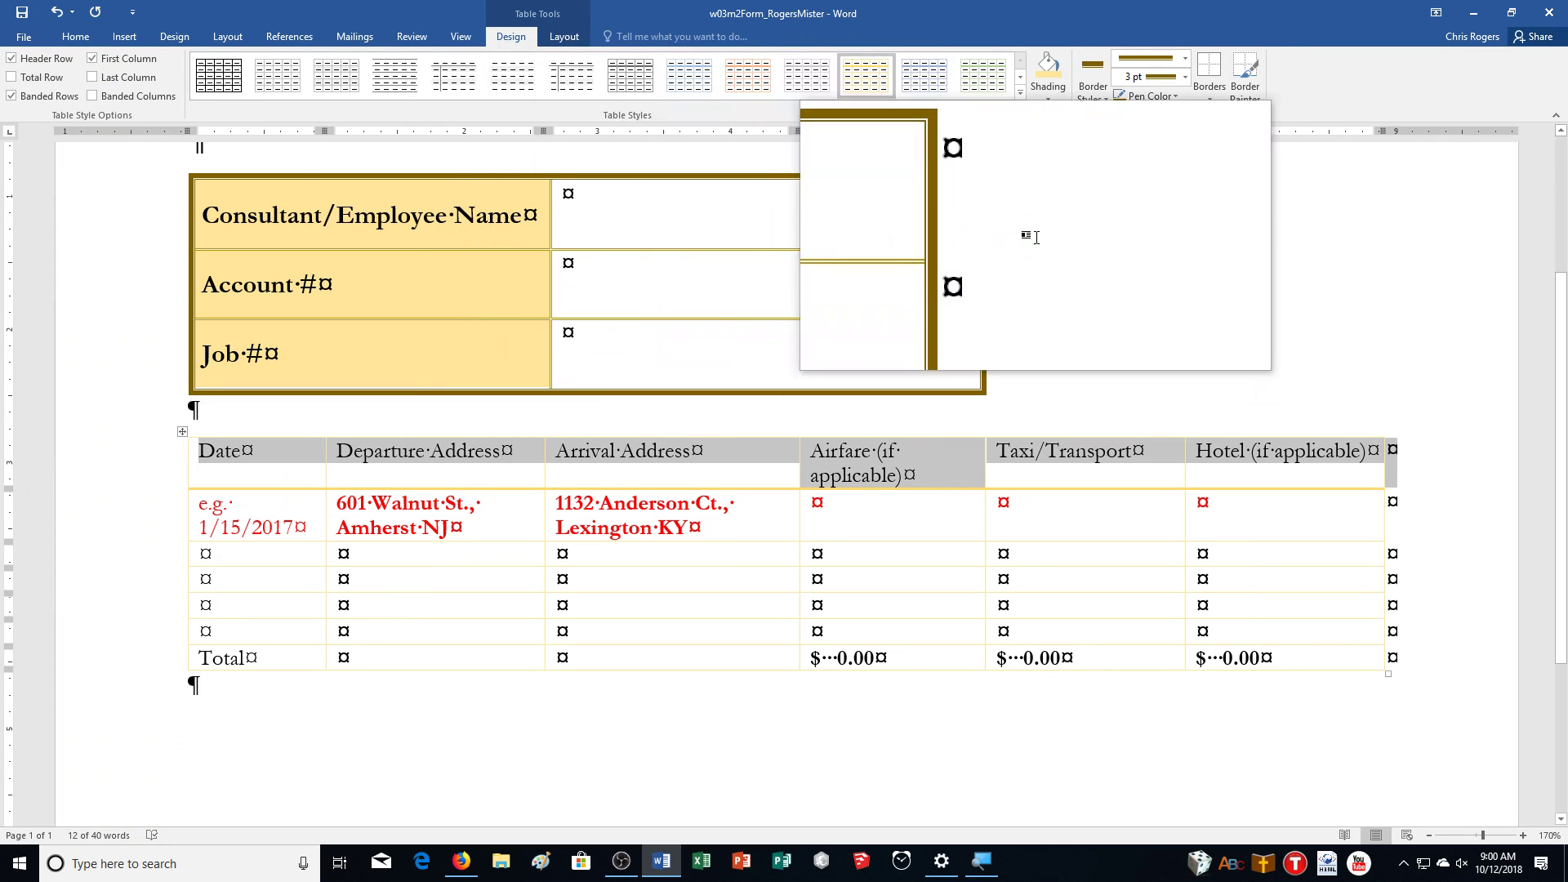
pyautogui.click(1049, 99)
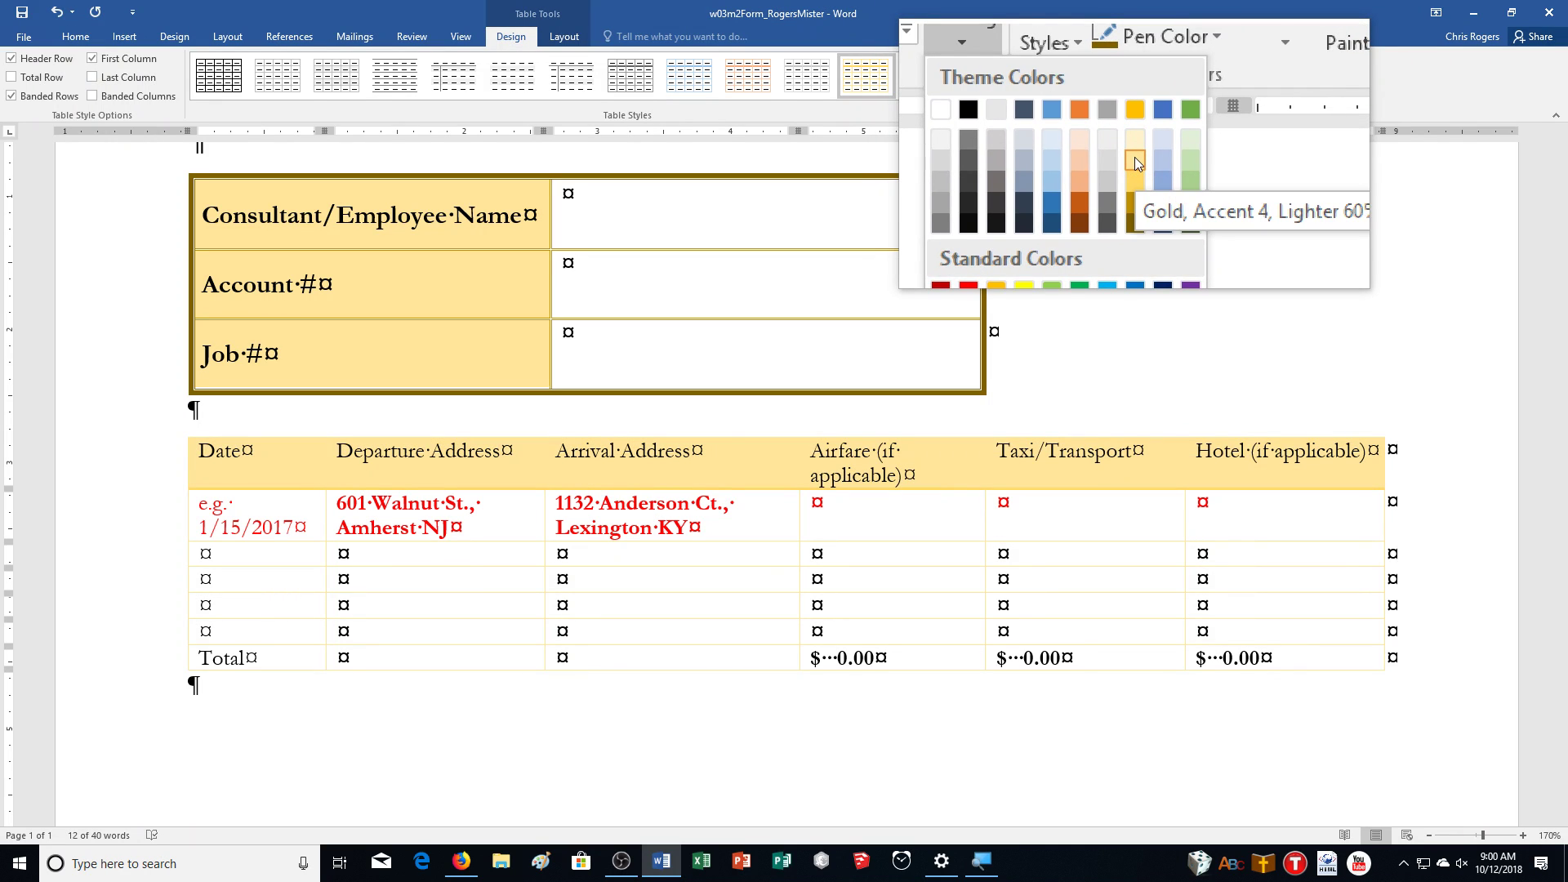
pyautogui.click(1136, 163)
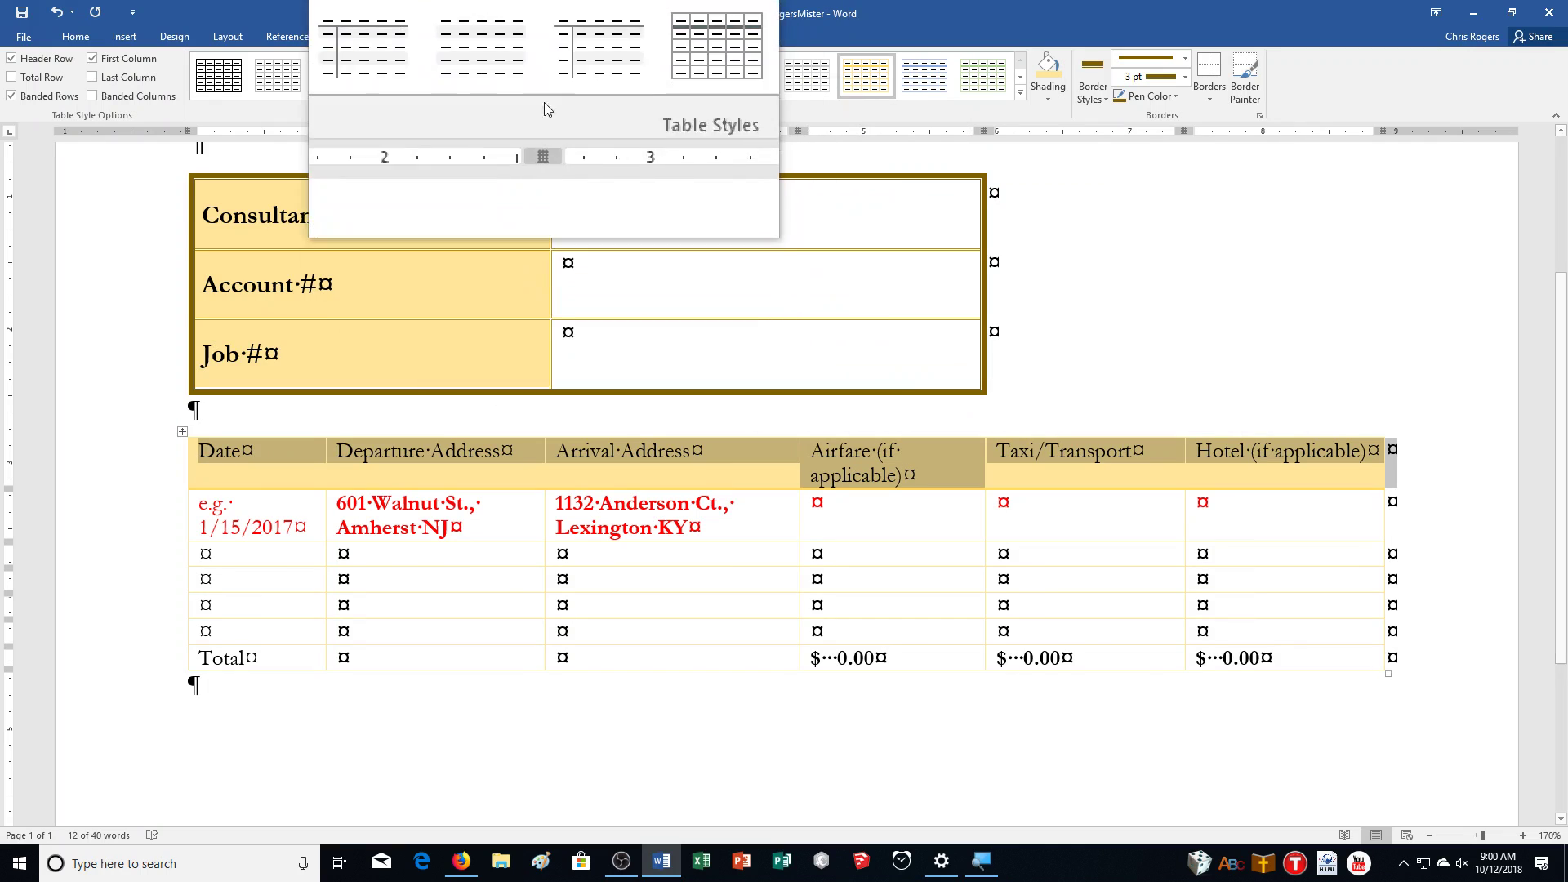
pyautogui.click(562, 36)
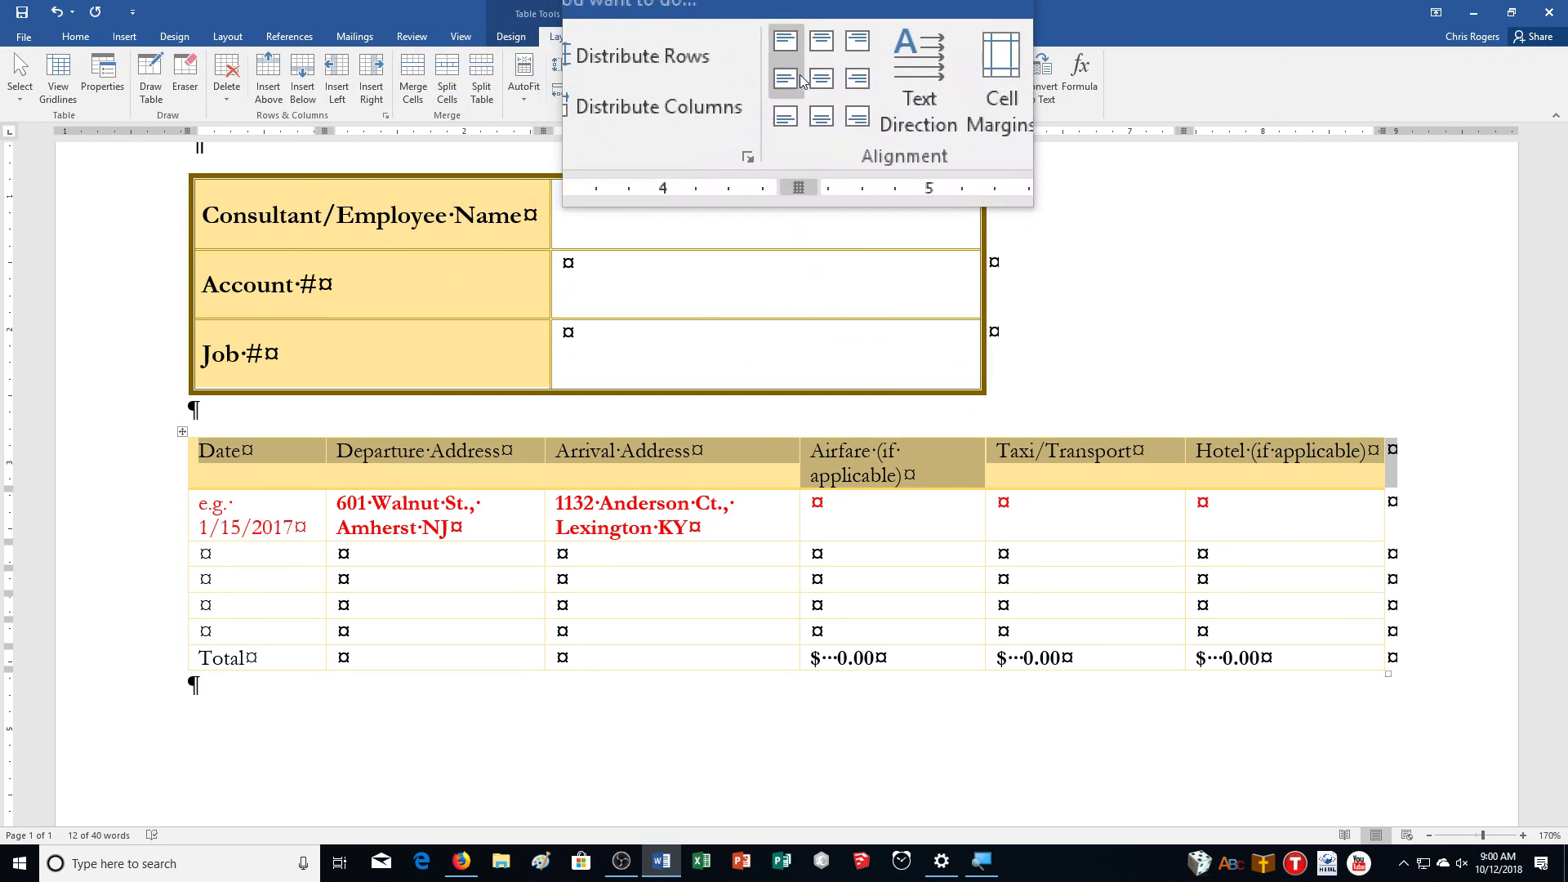
pyautogui.click(808, 86)
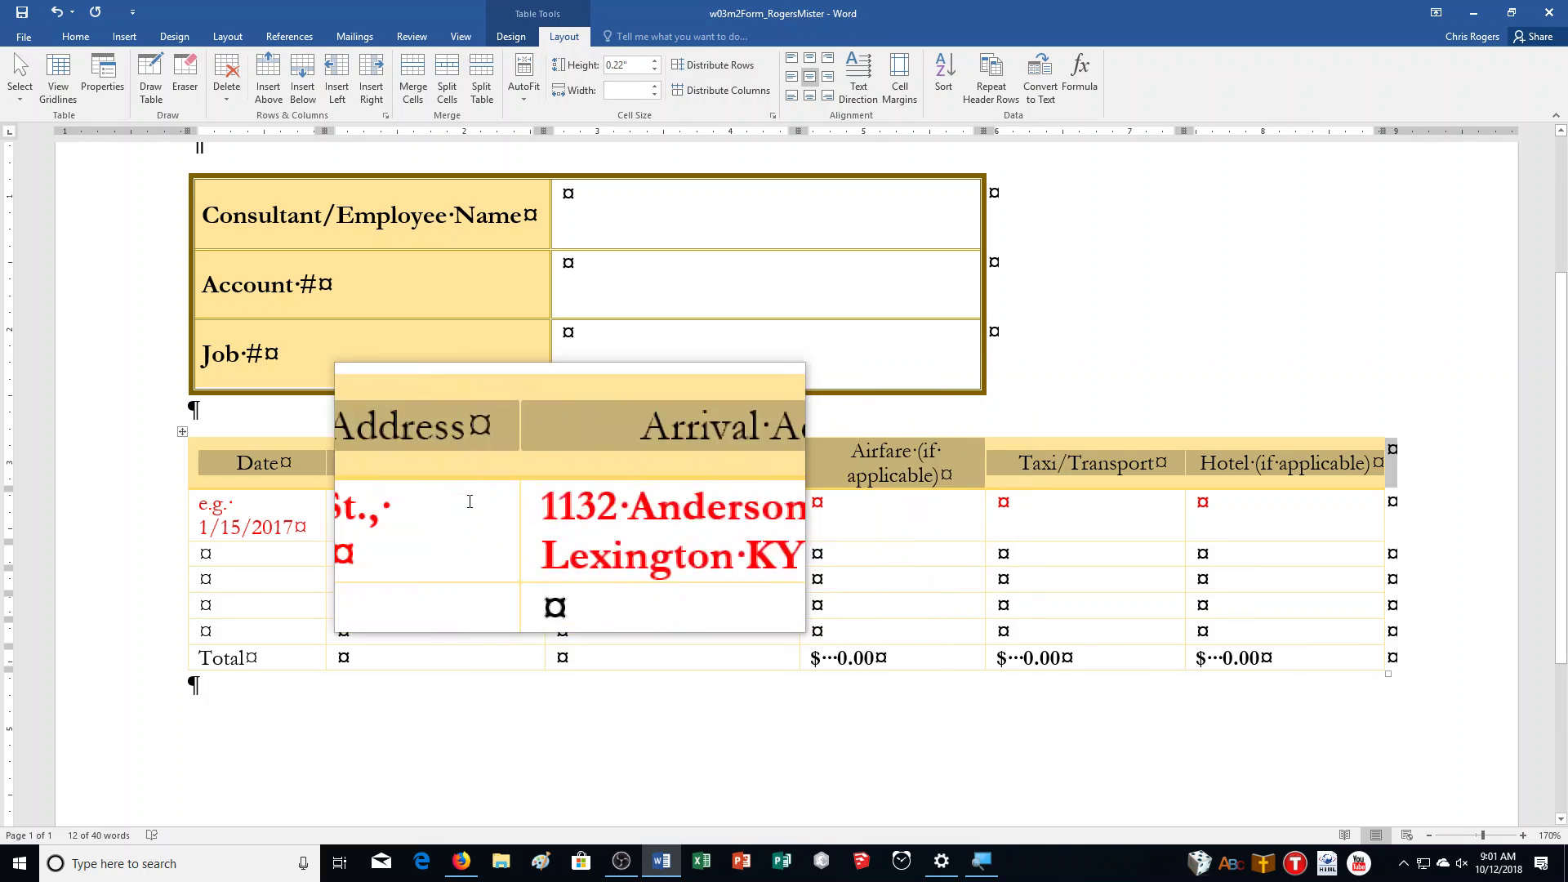
# Step: Turn off the First Column style option for the travel expense table
pyautogui.click(309, 517)
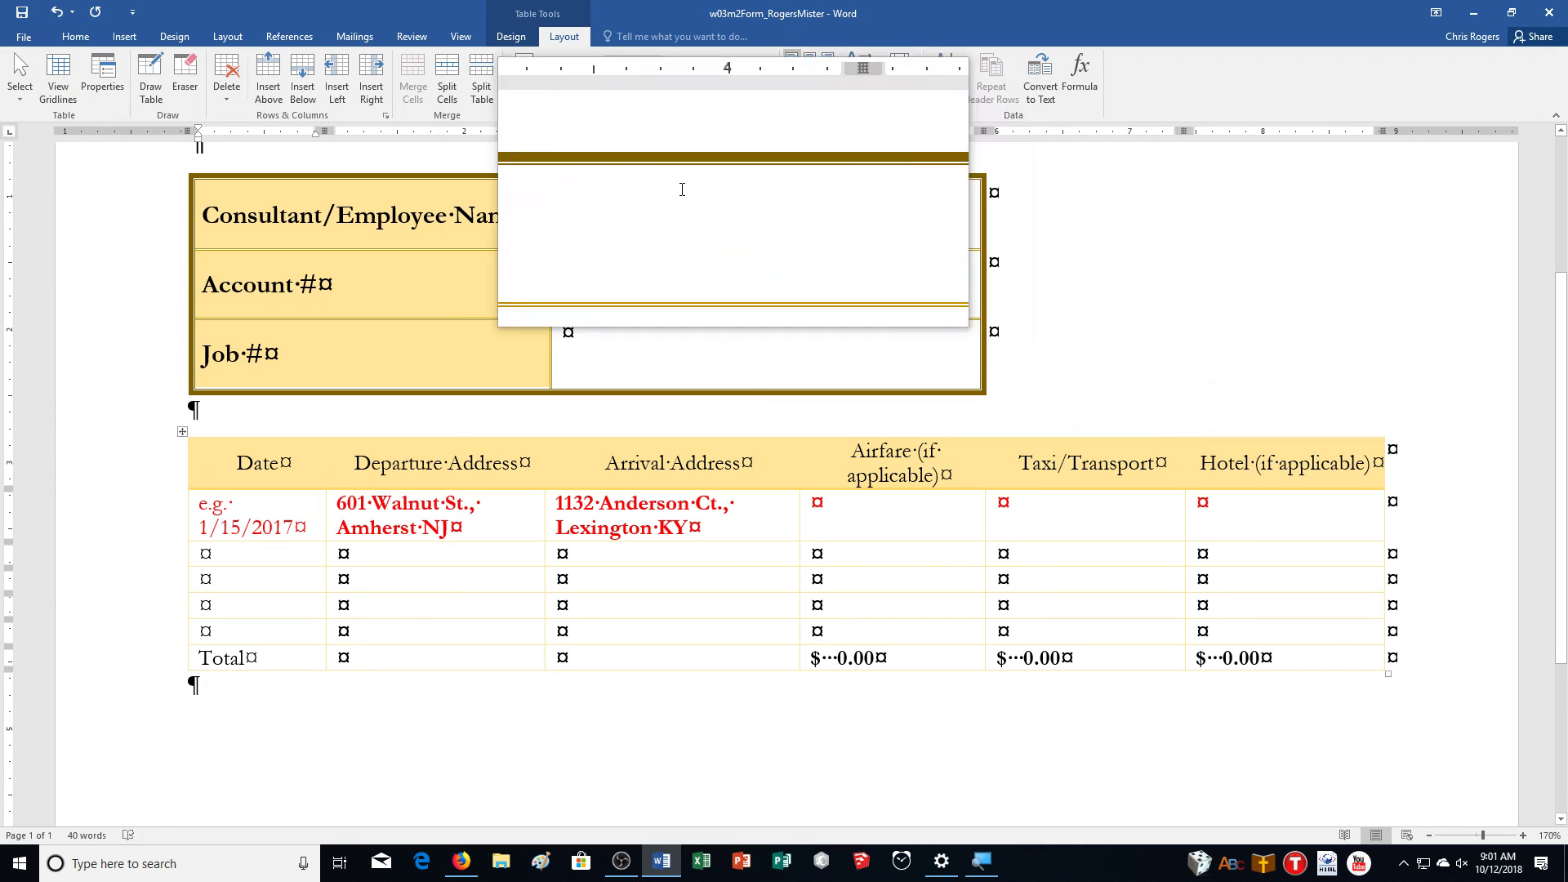
pyautogui.click(516, 37)
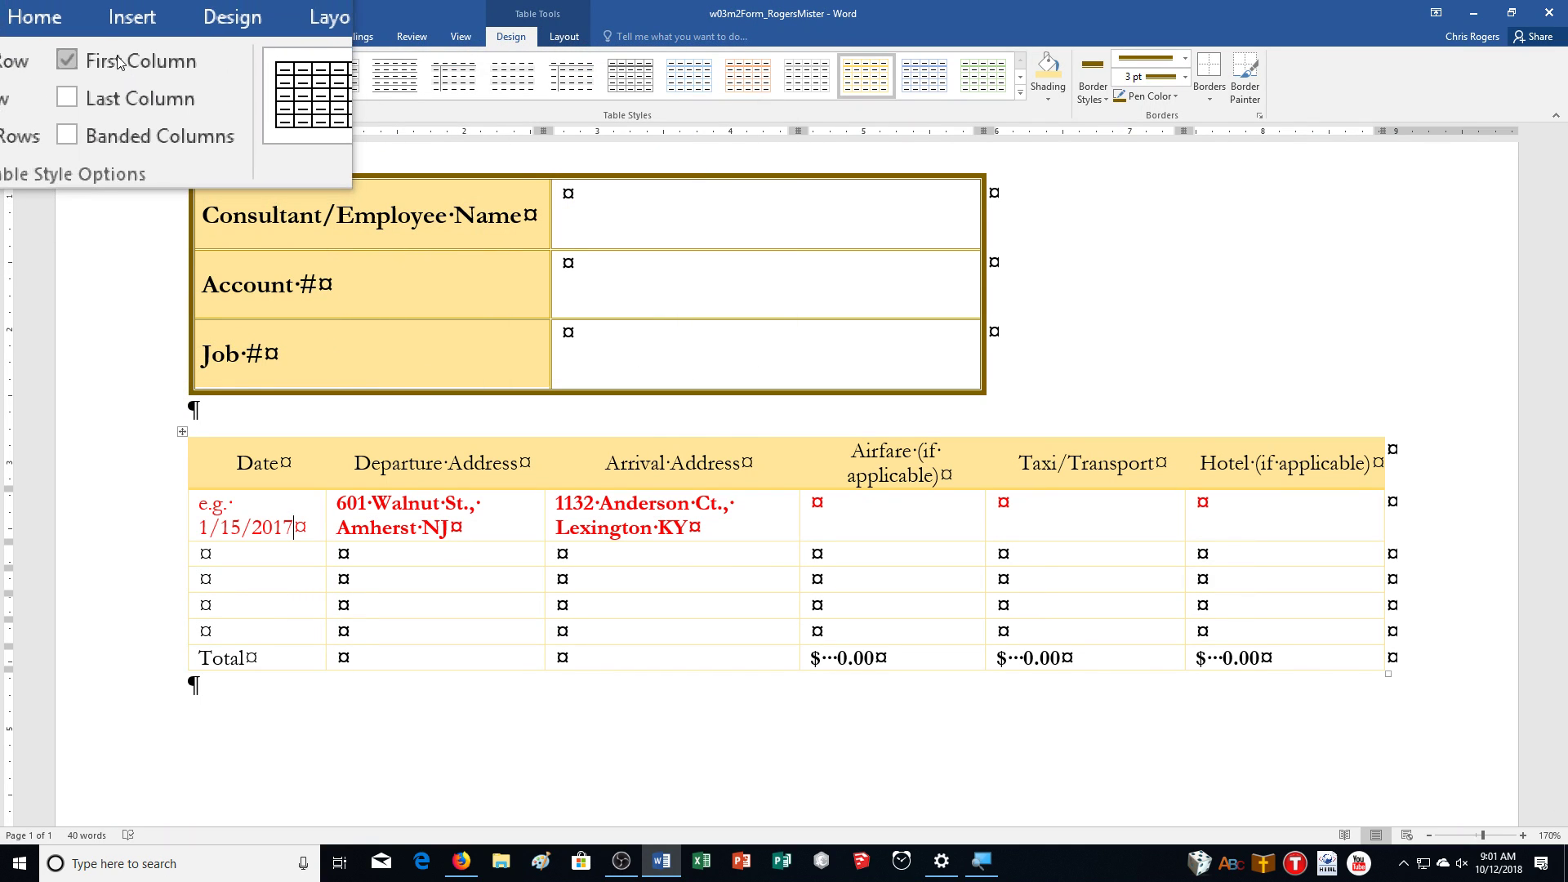
pyautogui.click(119, 62)
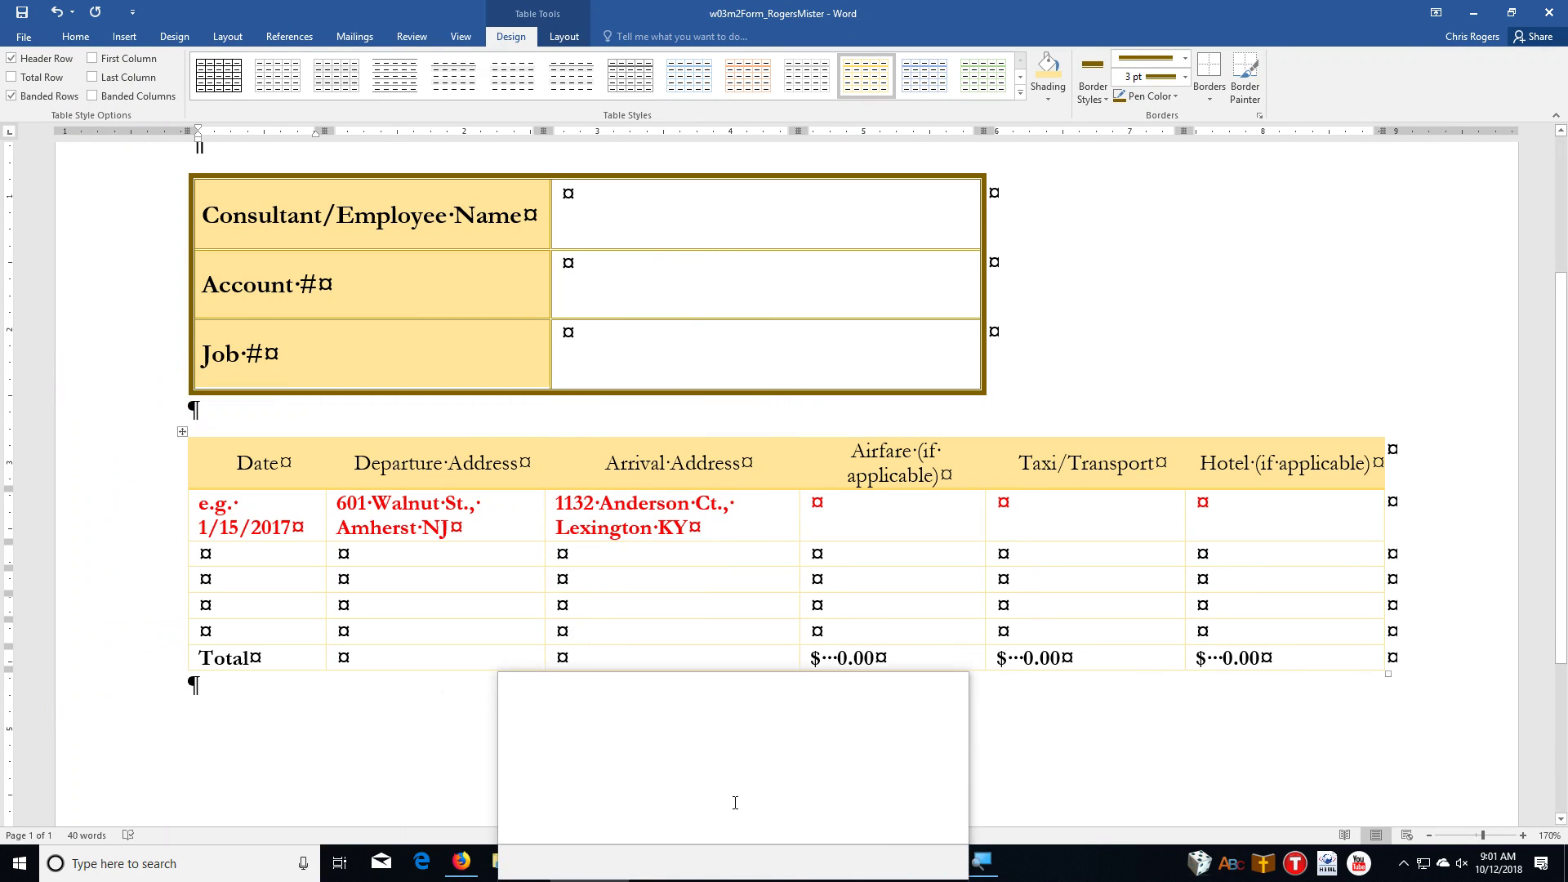
# Step: Fill the first blank expense row with the date 5/16/2017, the departure address in Birmingham AL and the arrival address in Boston MA
pyautogui.write('5/10')
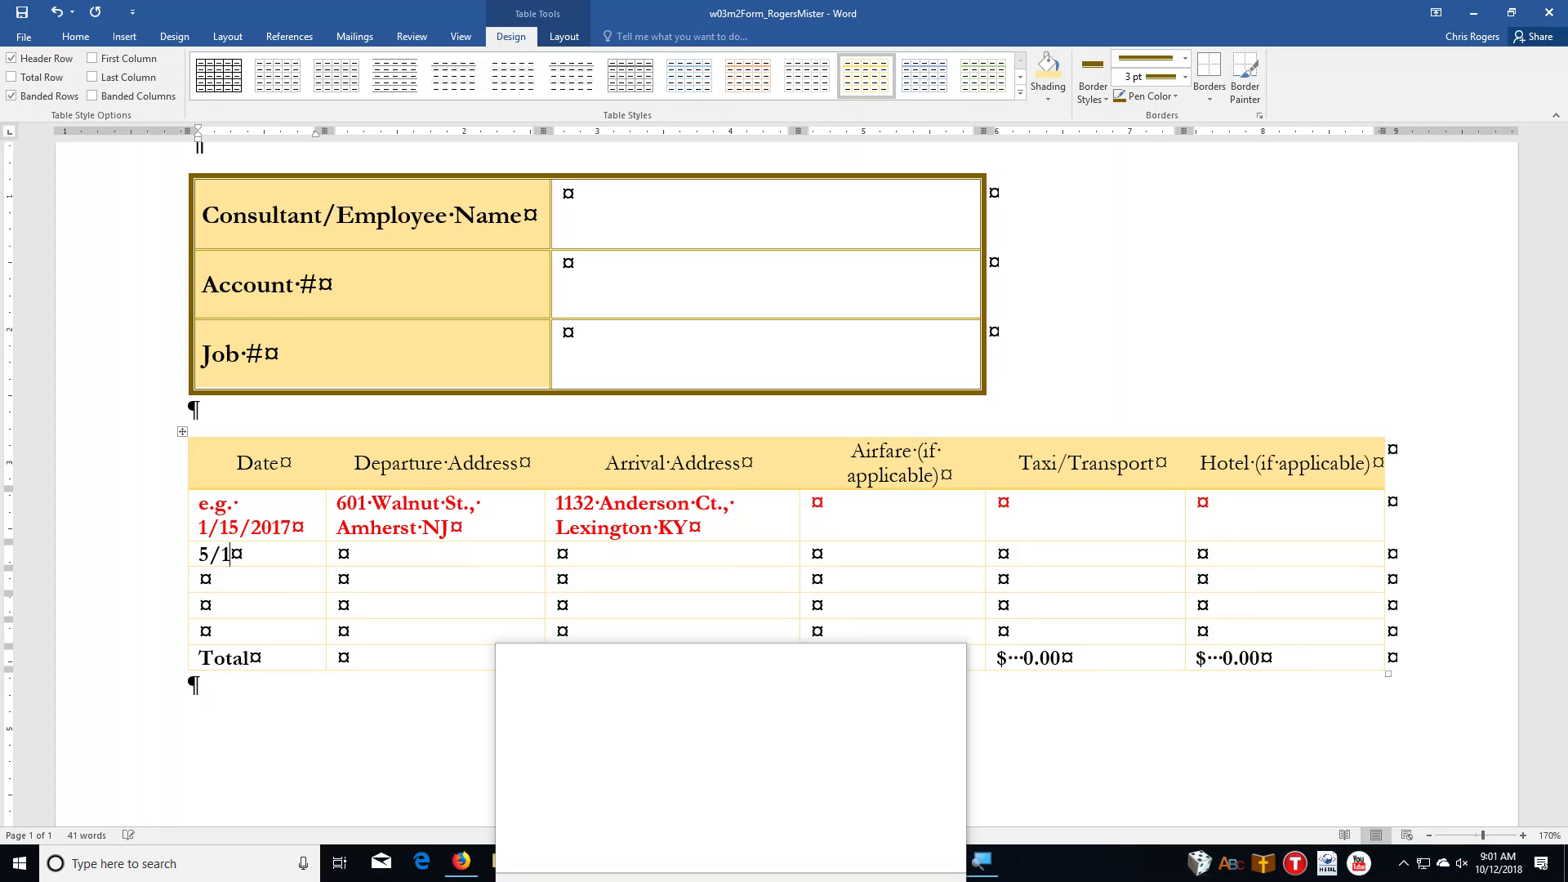
pyautogui.press('BackSpace')
pyautogui.press('BackSpace')
pyautogui.write('16/2017')
pyautogui.press('Tab')
pyautogui.write('279')
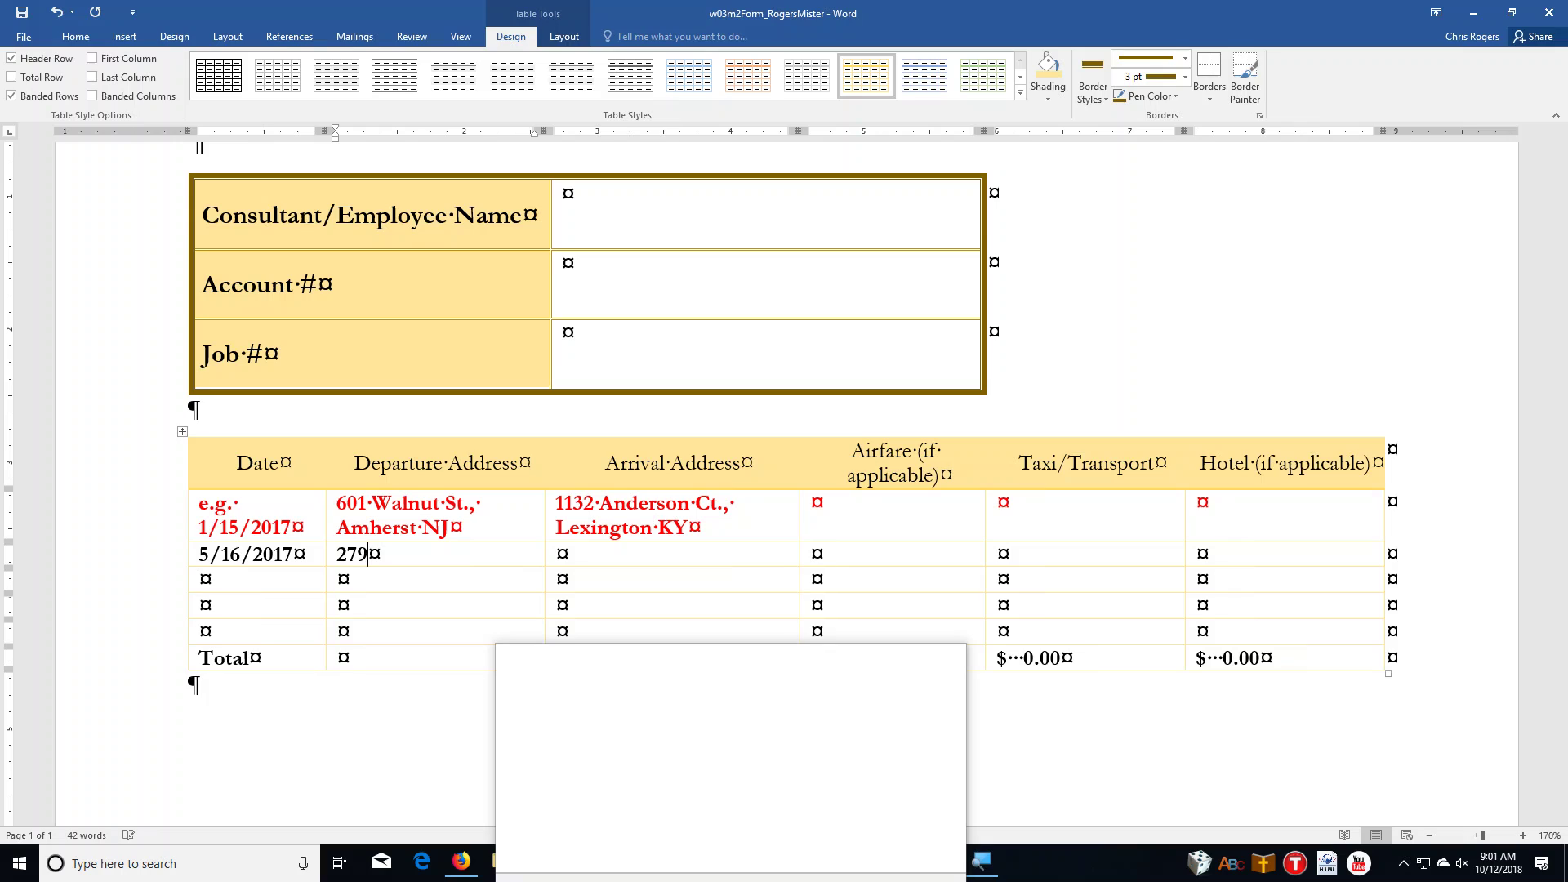
pyautogui.write('5 Hwy. 55, Birm')
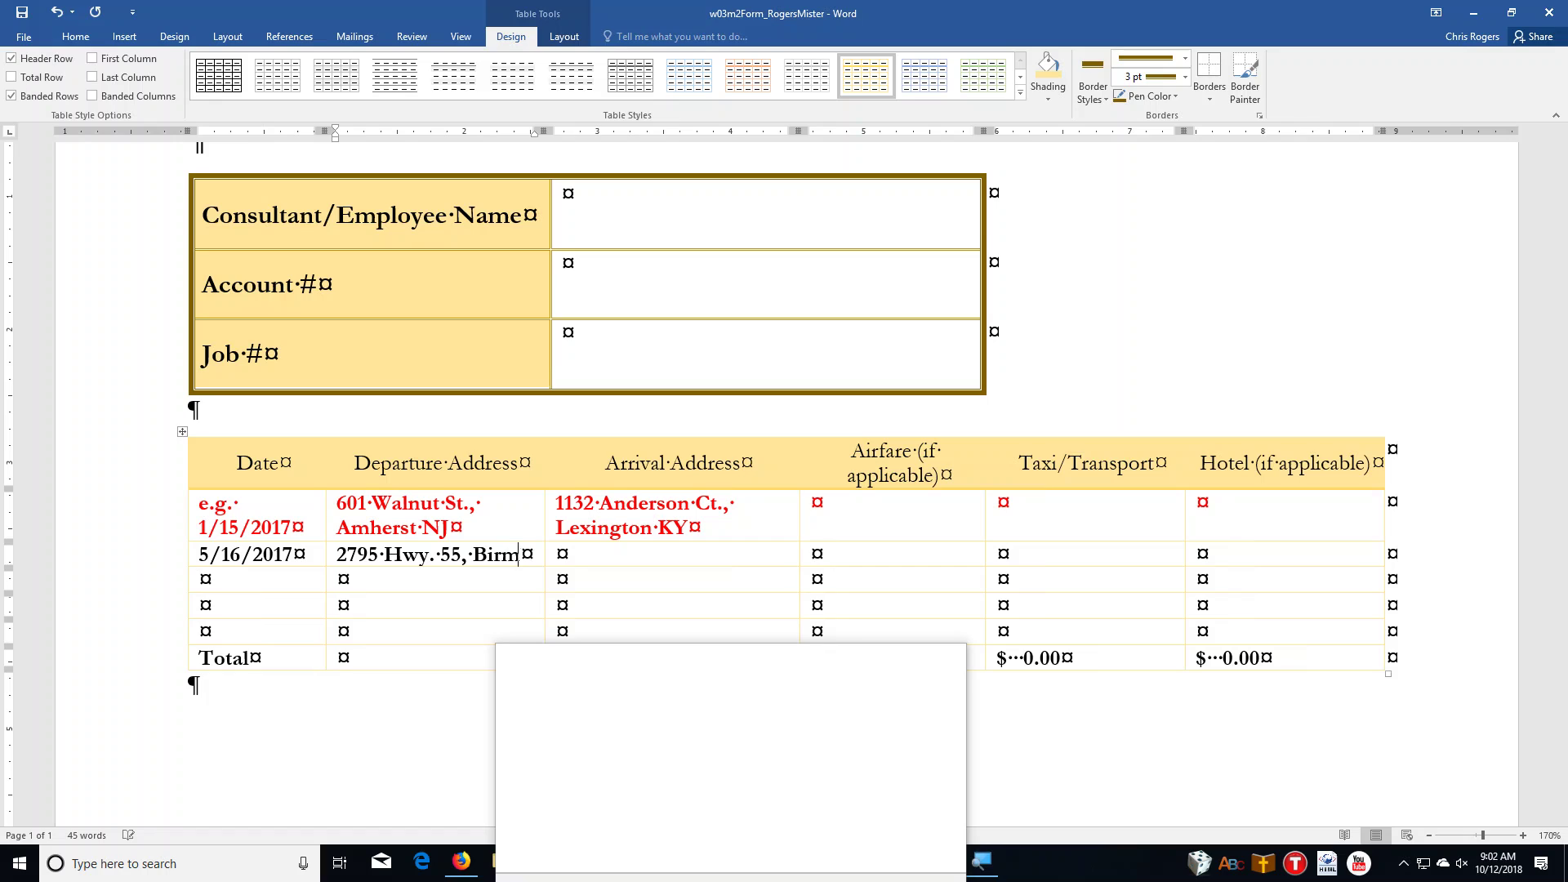
pyautogui.write('ingham AL')
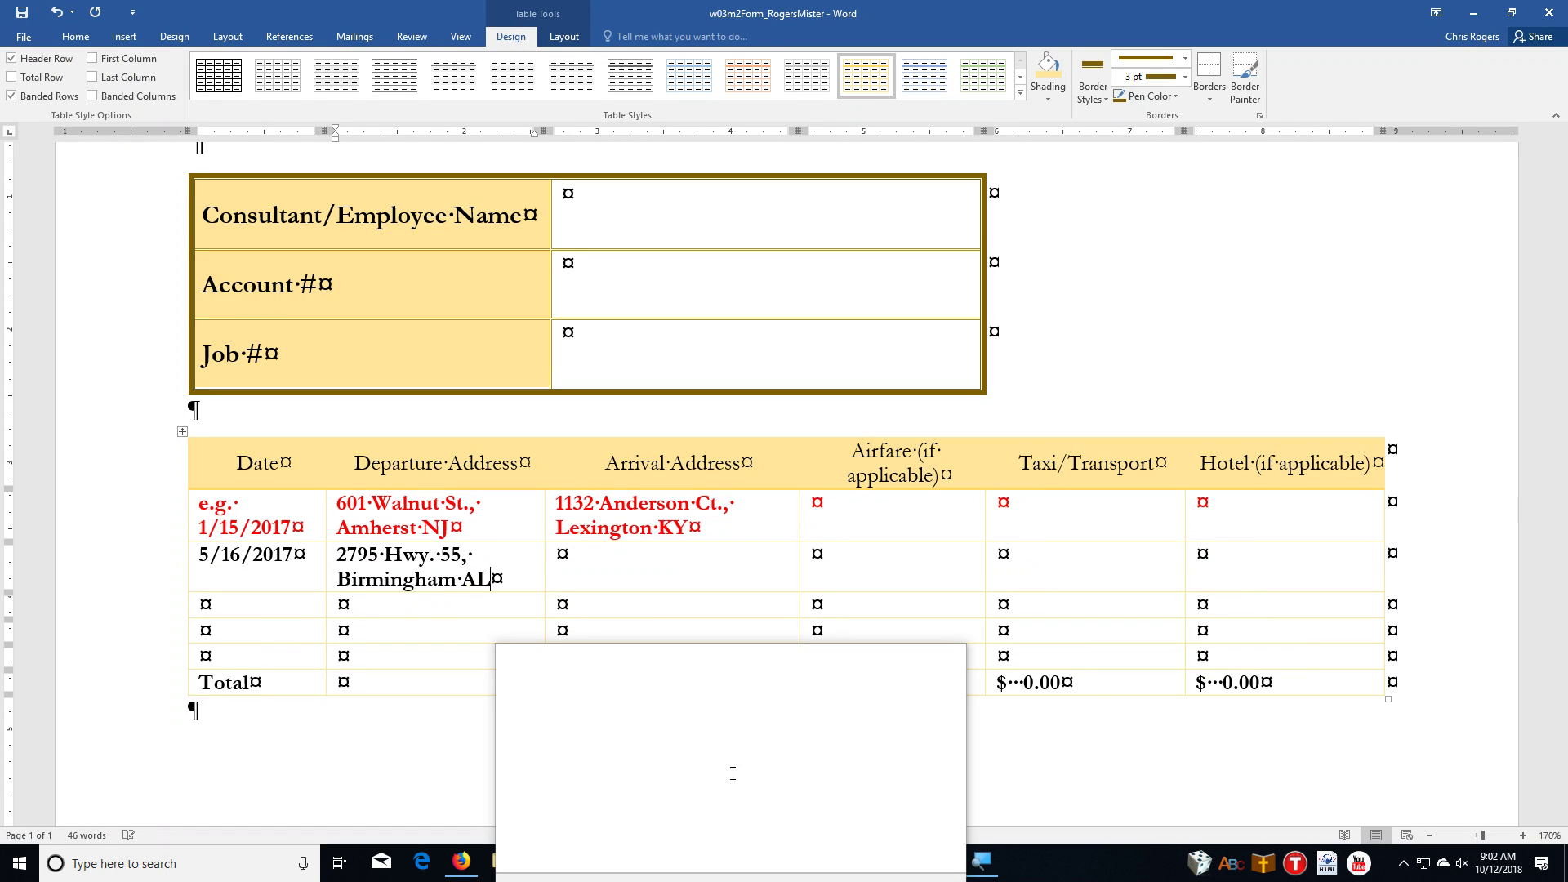
pyautogui.press('Tab')
pyautogui.write('1801 Arlington ')
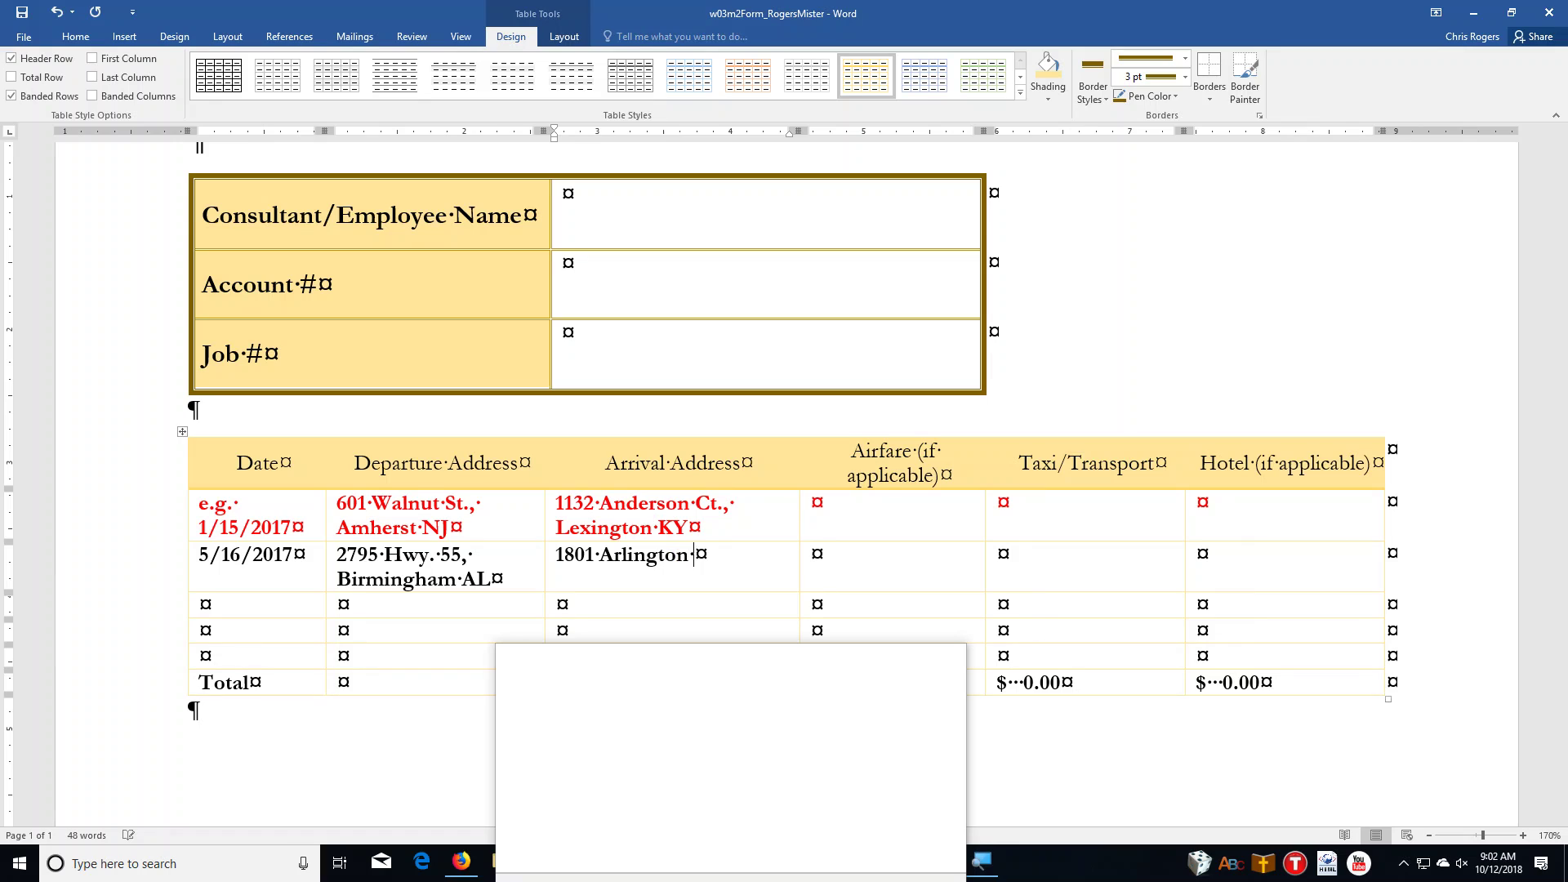
pyautogui.write('St., Boston MA')
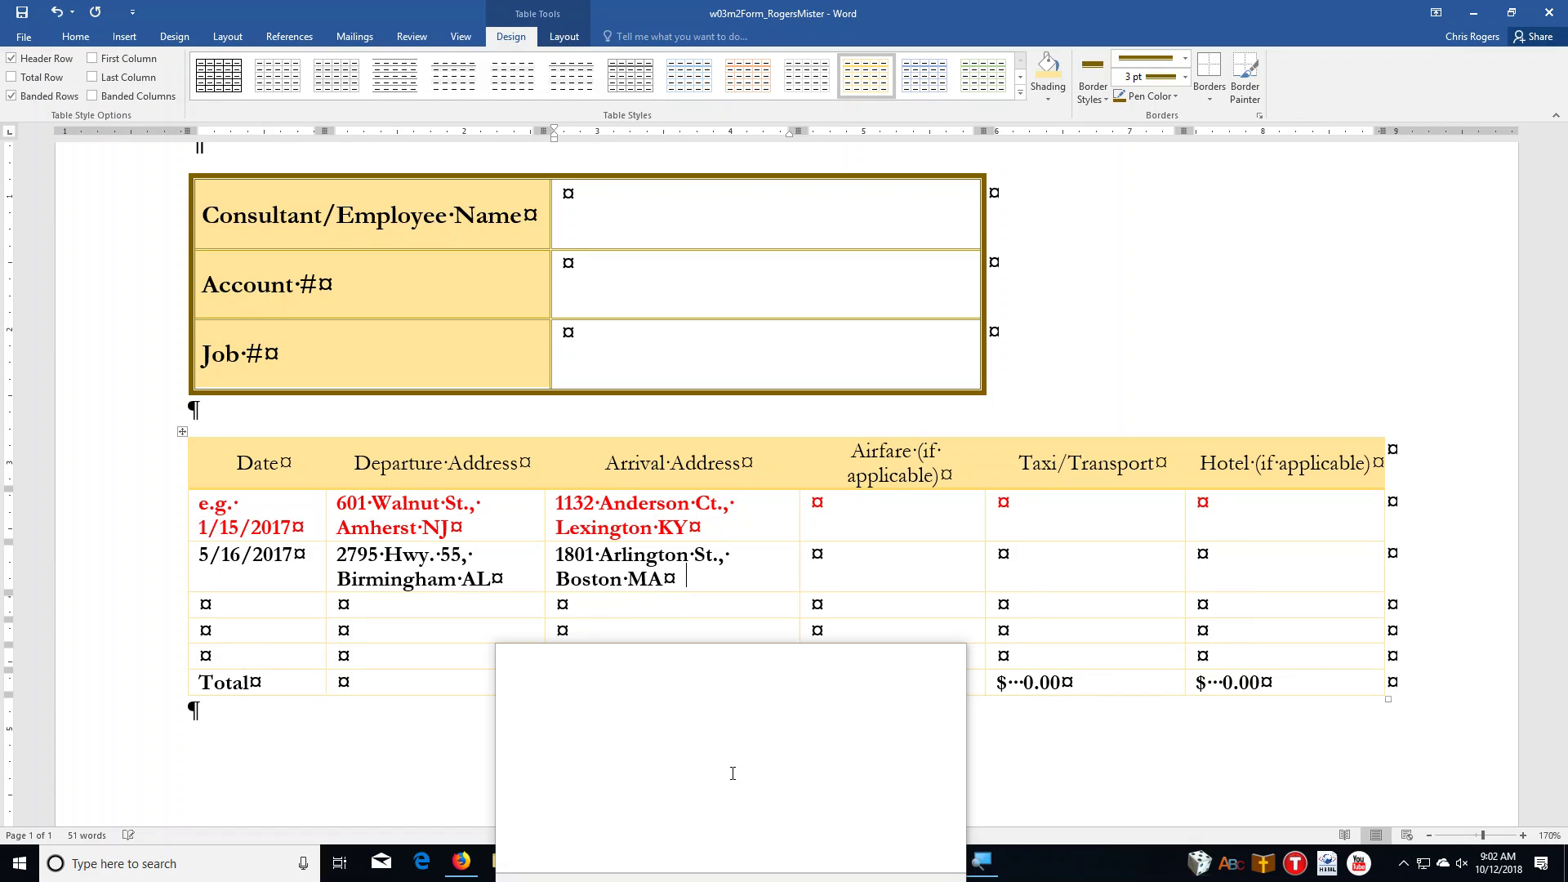
# Step: Enter 452.97 for airfare, 69.00 for taxi/transport and 352.77 for hotel in the 5/16/2017 row
pyautogui.press('Tab')
pyautogui.write('452.97')
pyautogui.press('Tab')
pyautogui.write('5')
pyautogui.press('BackSpace')
pyautogui.write('69.00')
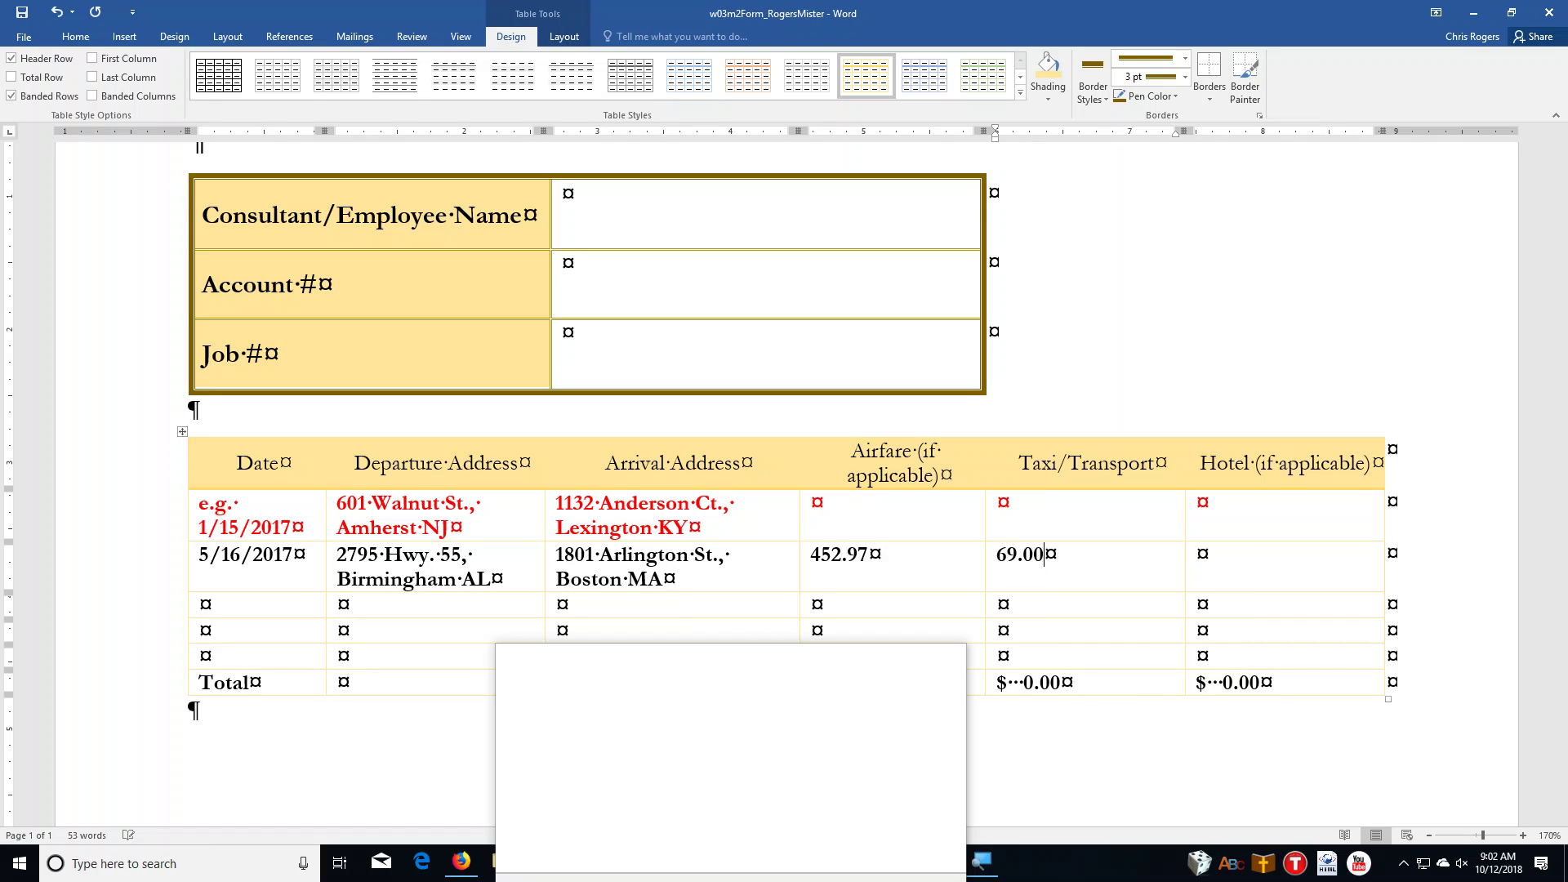
pyautogui.press('Tab')
pyautogui.write('352.77')
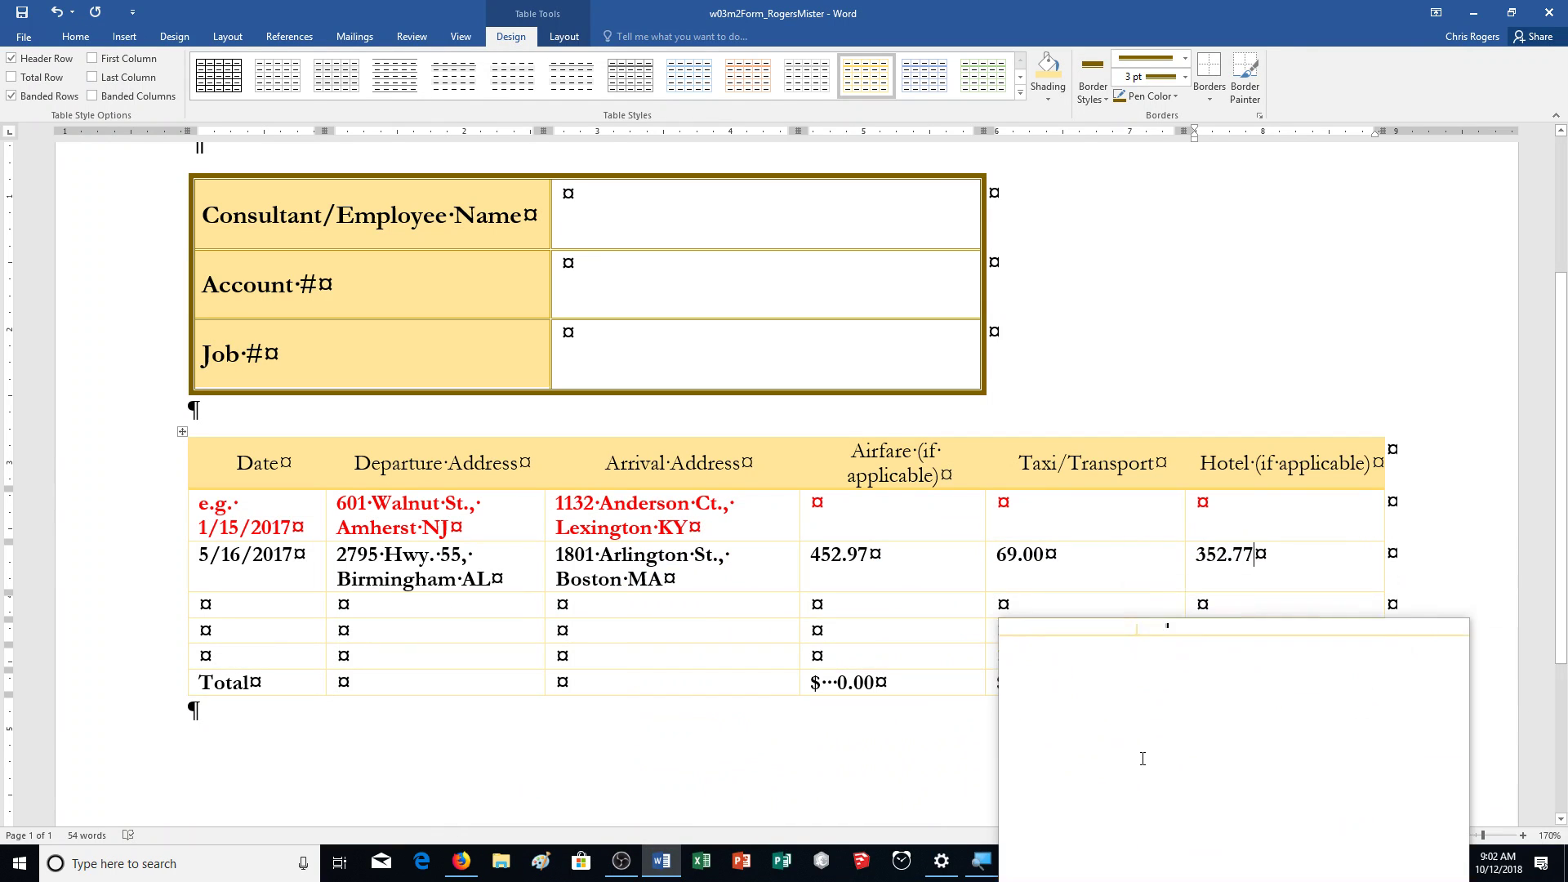
# Step: Update the airfare, taxi/transport and hotel total fields to include the 5/16/2017 expenses
pyautogui.rightClick(858, 681)
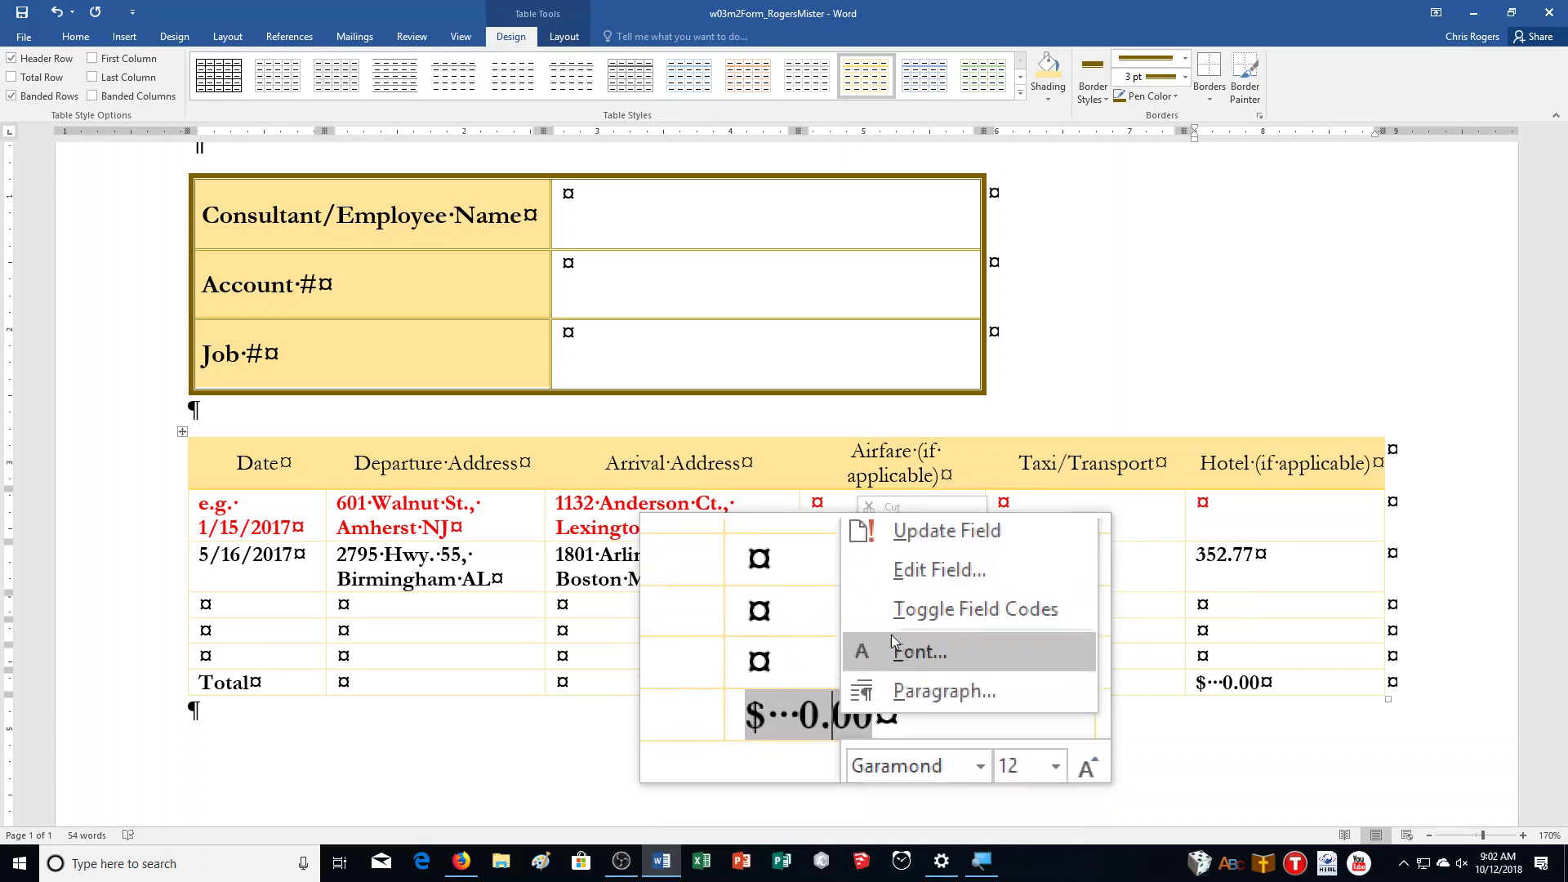
pyautogui.click(905, 592)
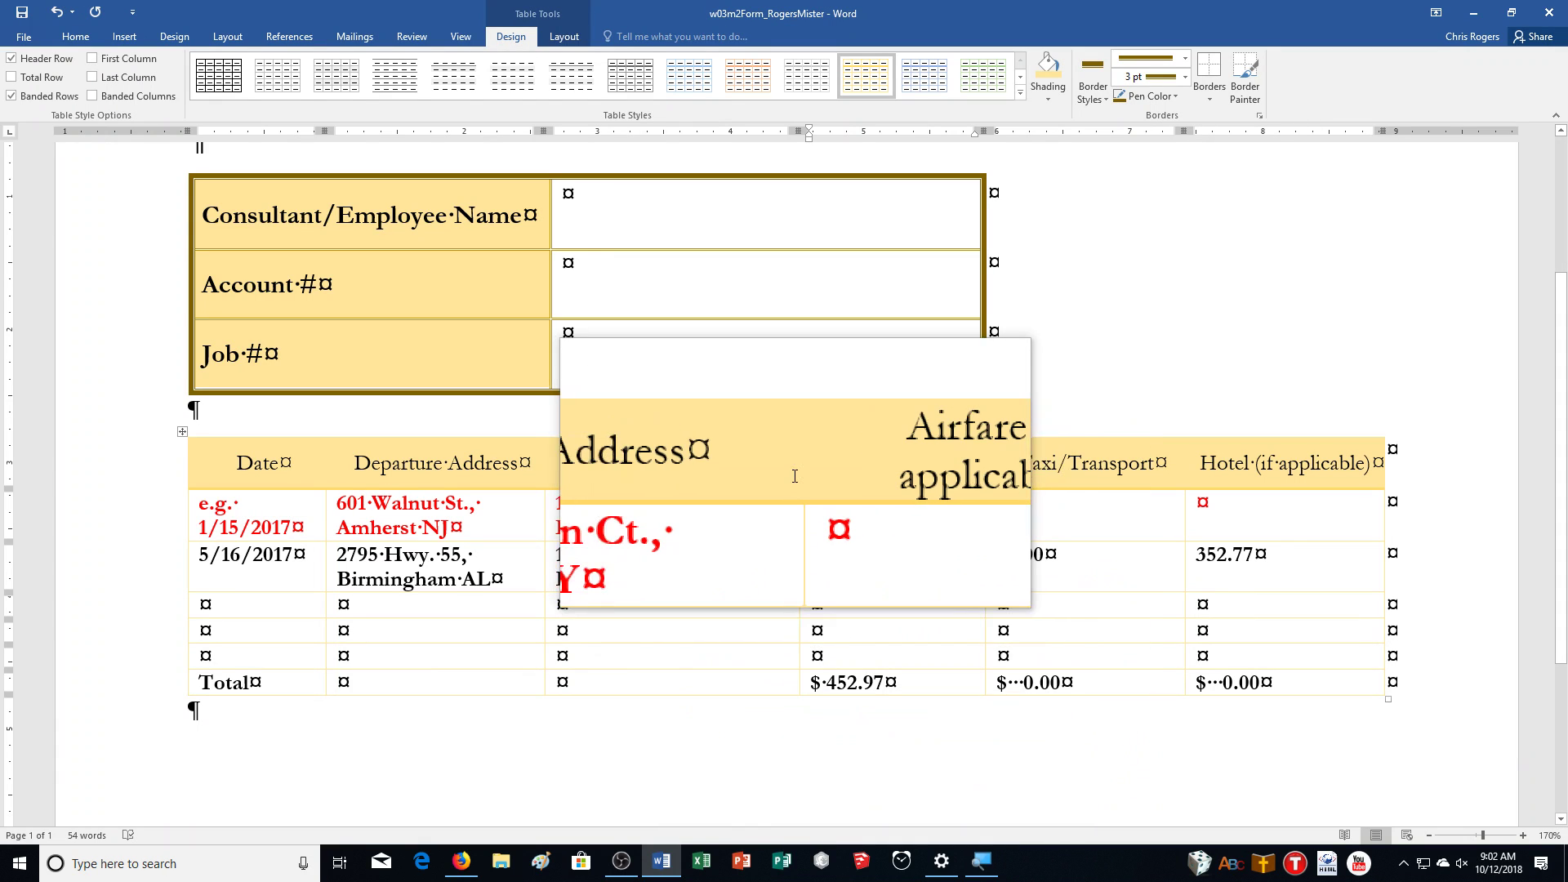
pyautogui.rightClick(1048, 687)
pyautogui.click(1070, 596)
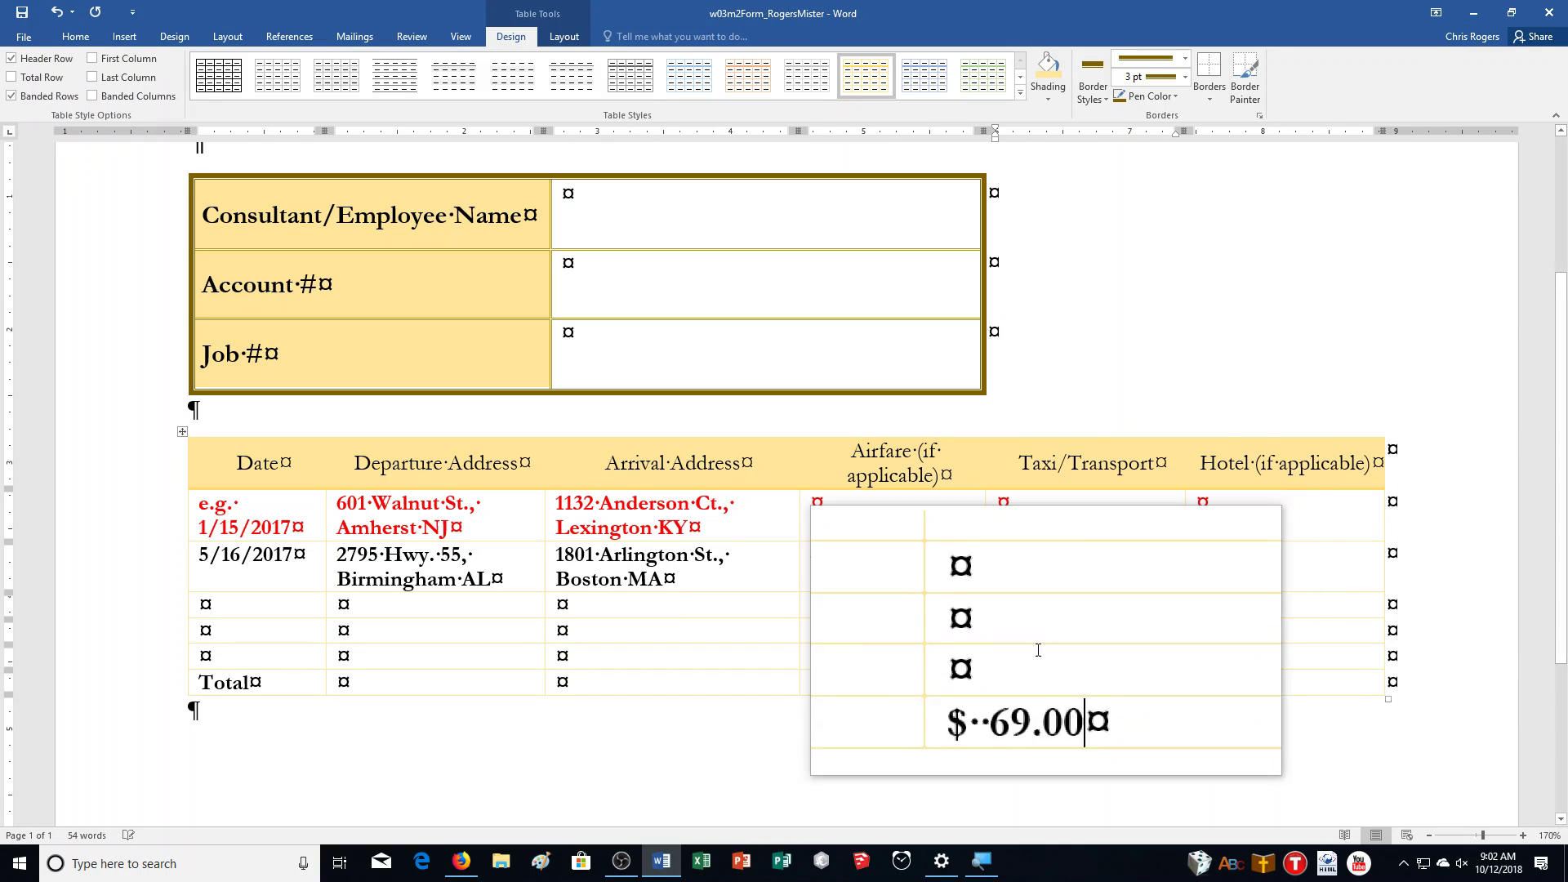
pyautogui.rightClick(1238, 685)
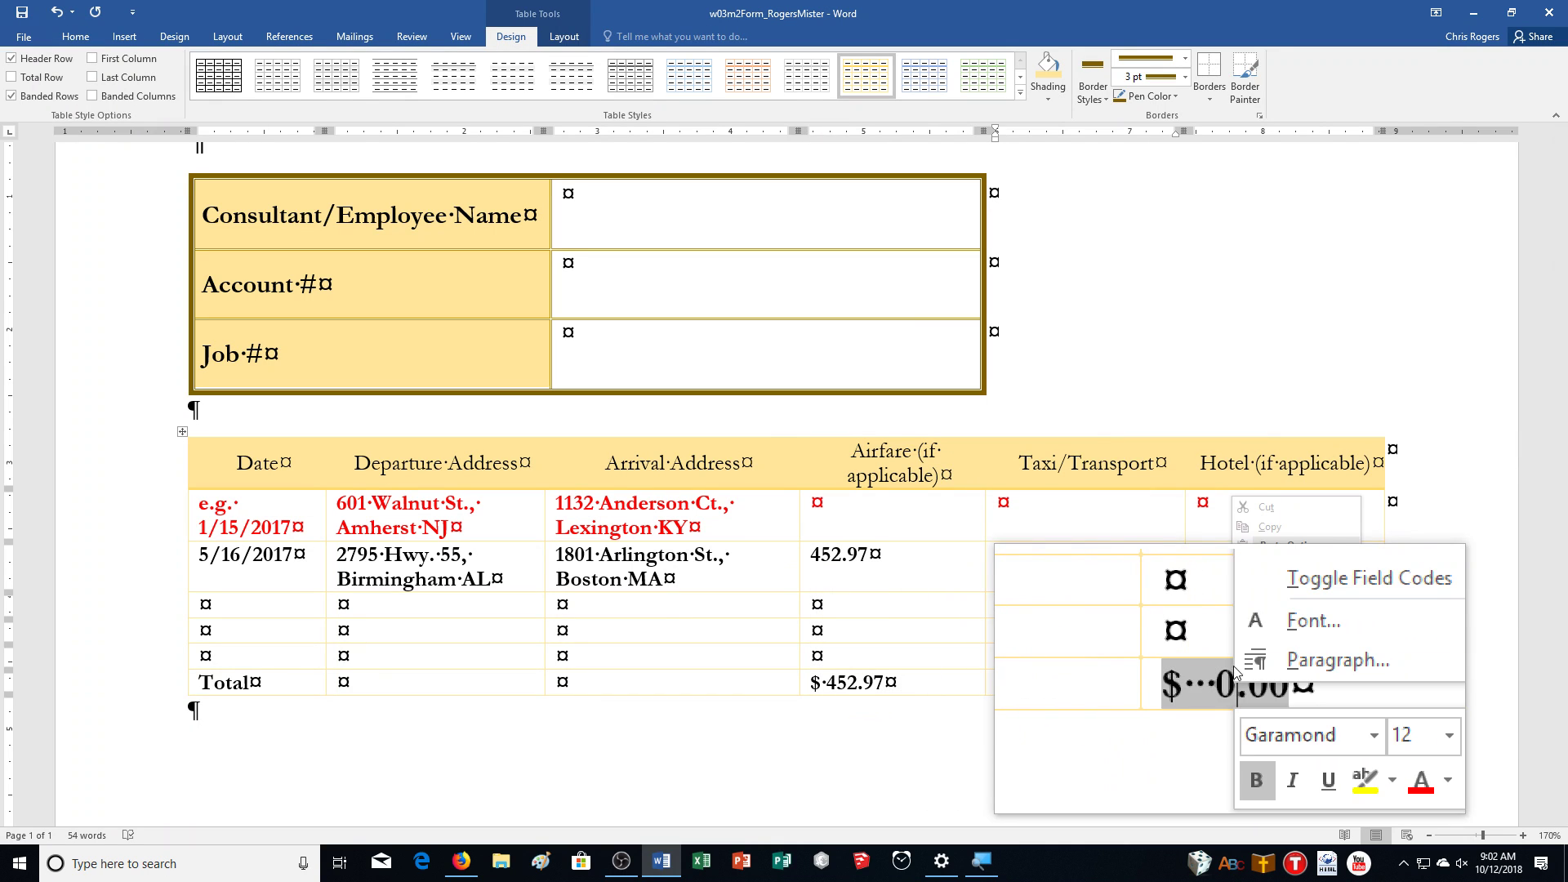
pyautogui.click(1283, 605)
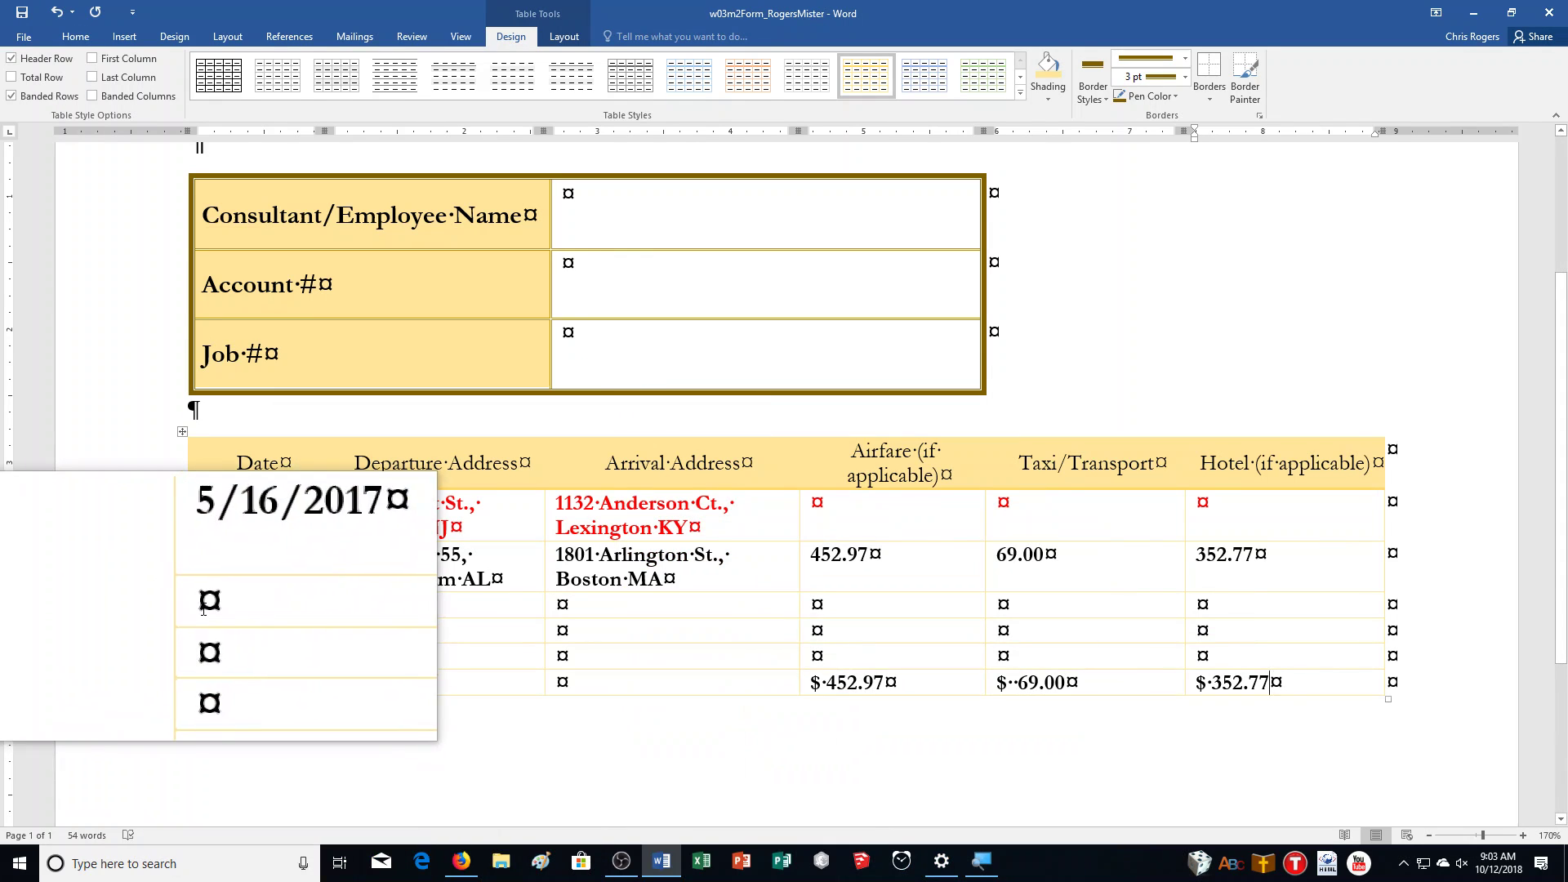
# Step: Enter the date 10/12/2018 in the row below the 5/16/2017 trip
pyautogui.click(269, 618)
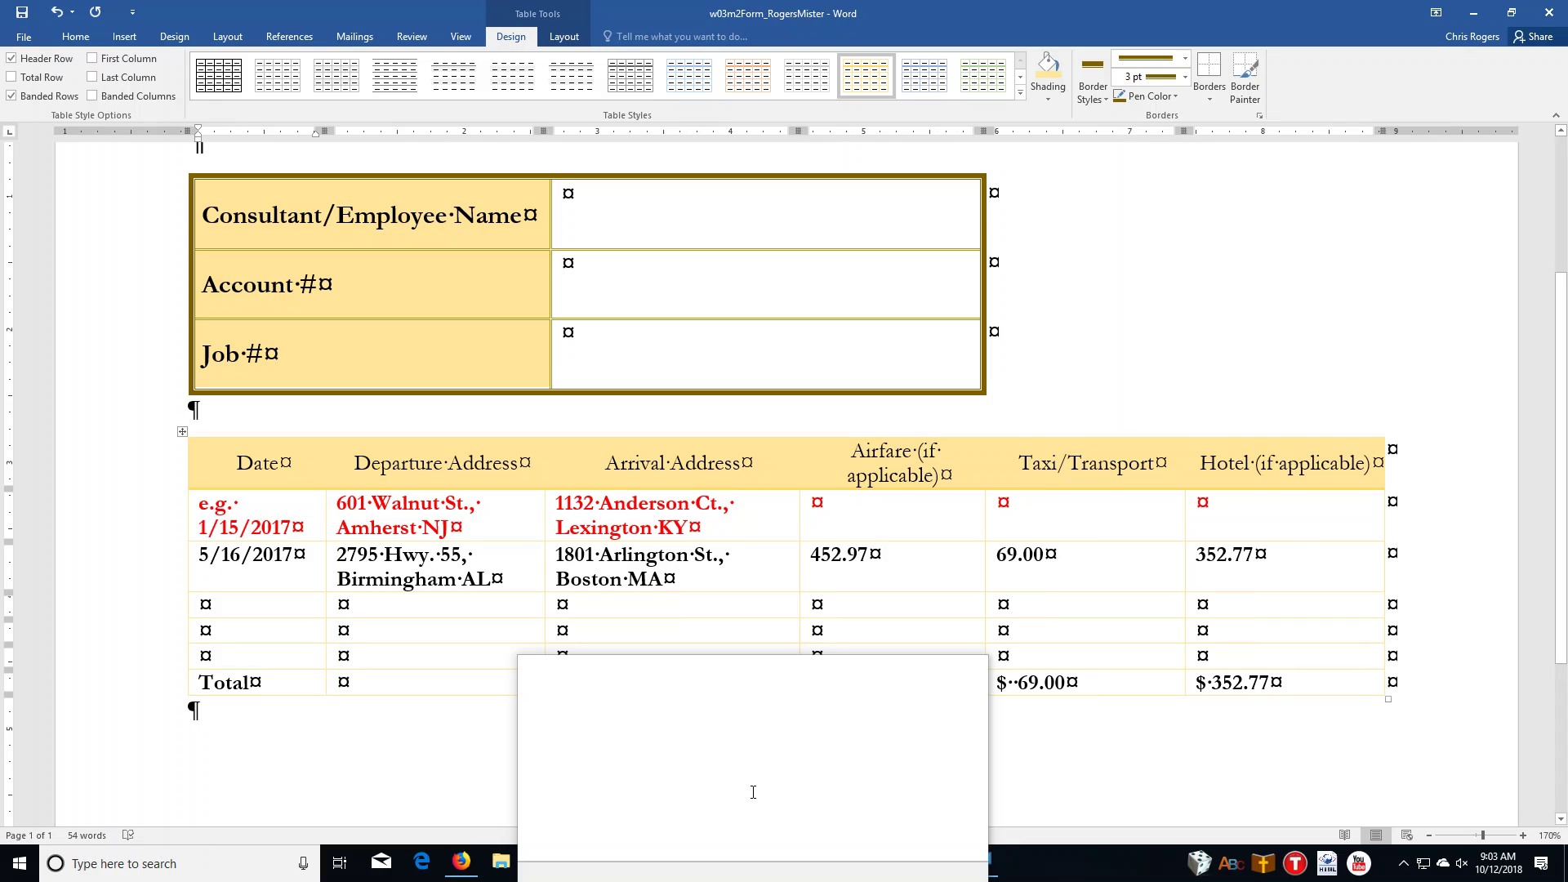
pyautogui.write('5/')
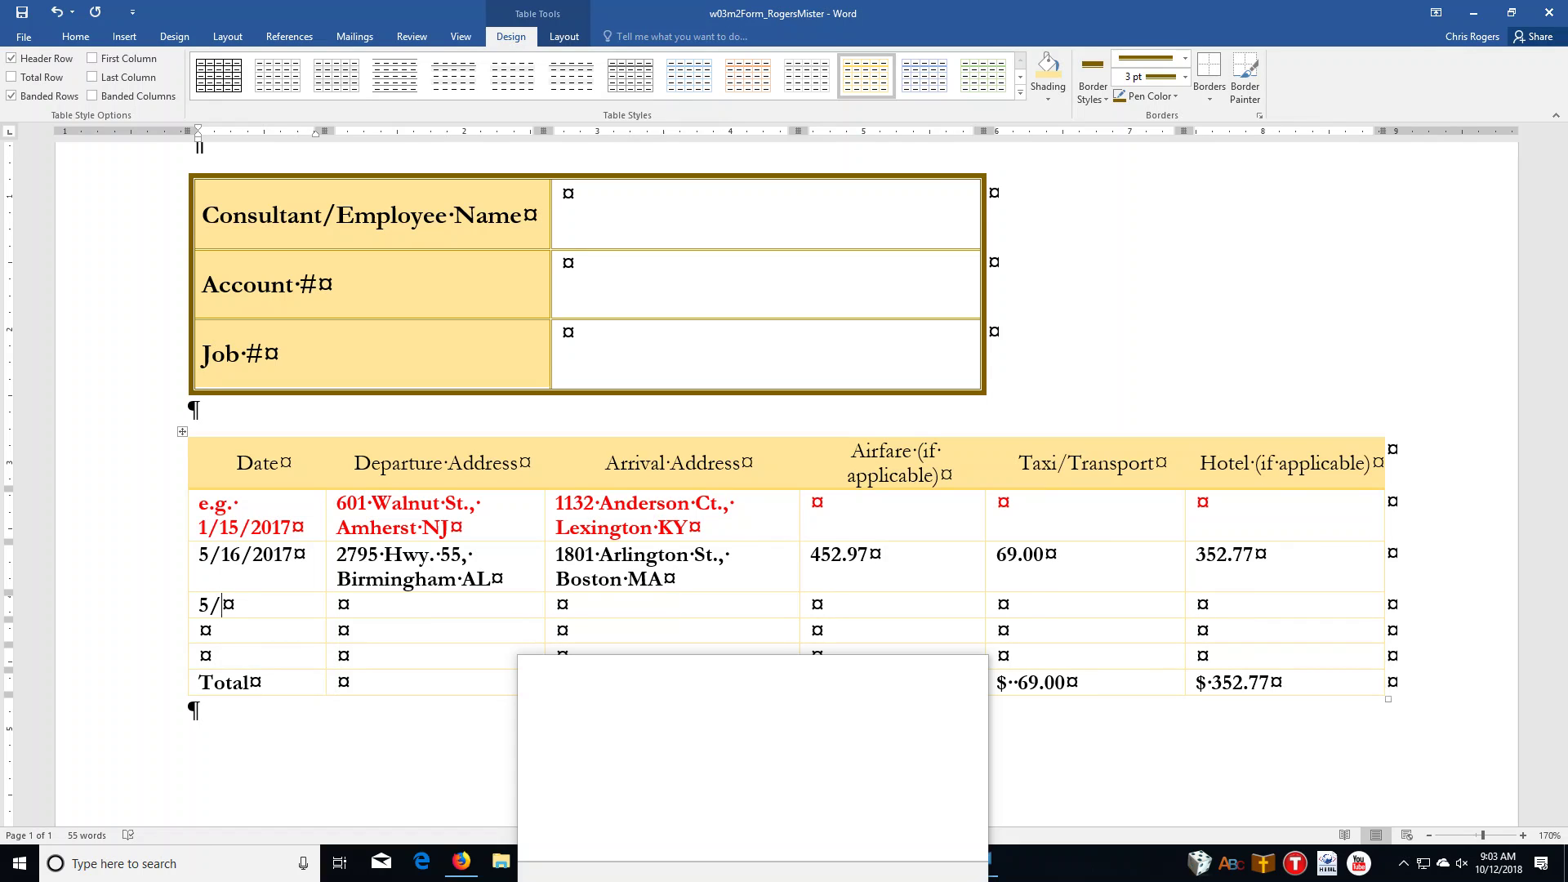
pyautogui.press('BackSpace')
pyautogui.press('BackSpace')
pyautogui.write('10/12/2018')
pyautogui.press('Tab')
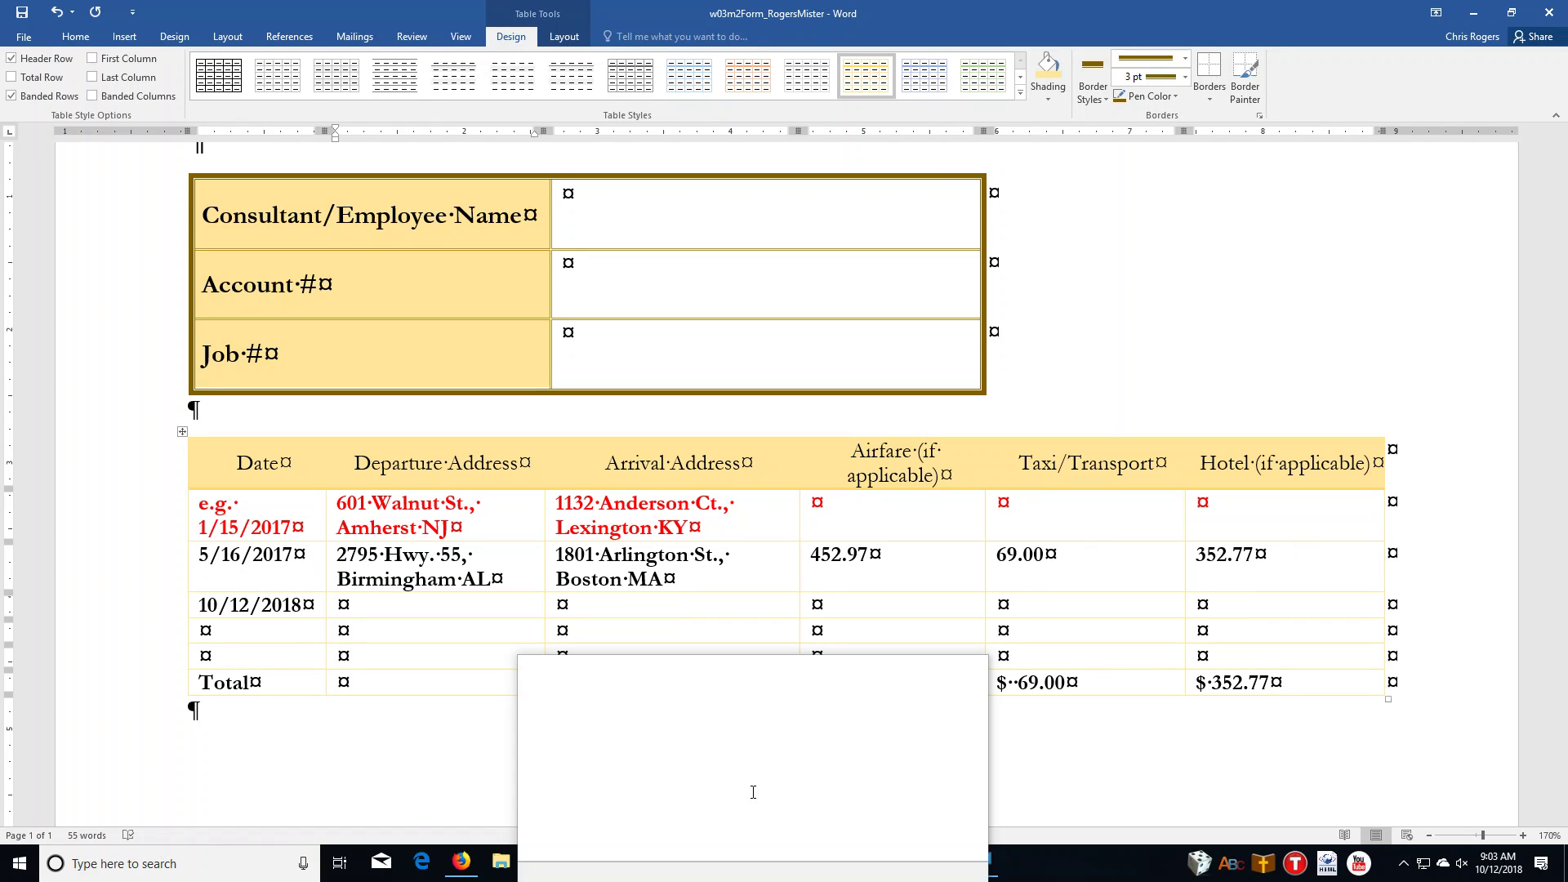
# Step: Fill in the departure address in Santa Maria CA for the 10/12/2018 trip
pyautogui.write('2970 Sat')
pyautogui.press('BackSpace')
pyautogui.write('nta Maria ')
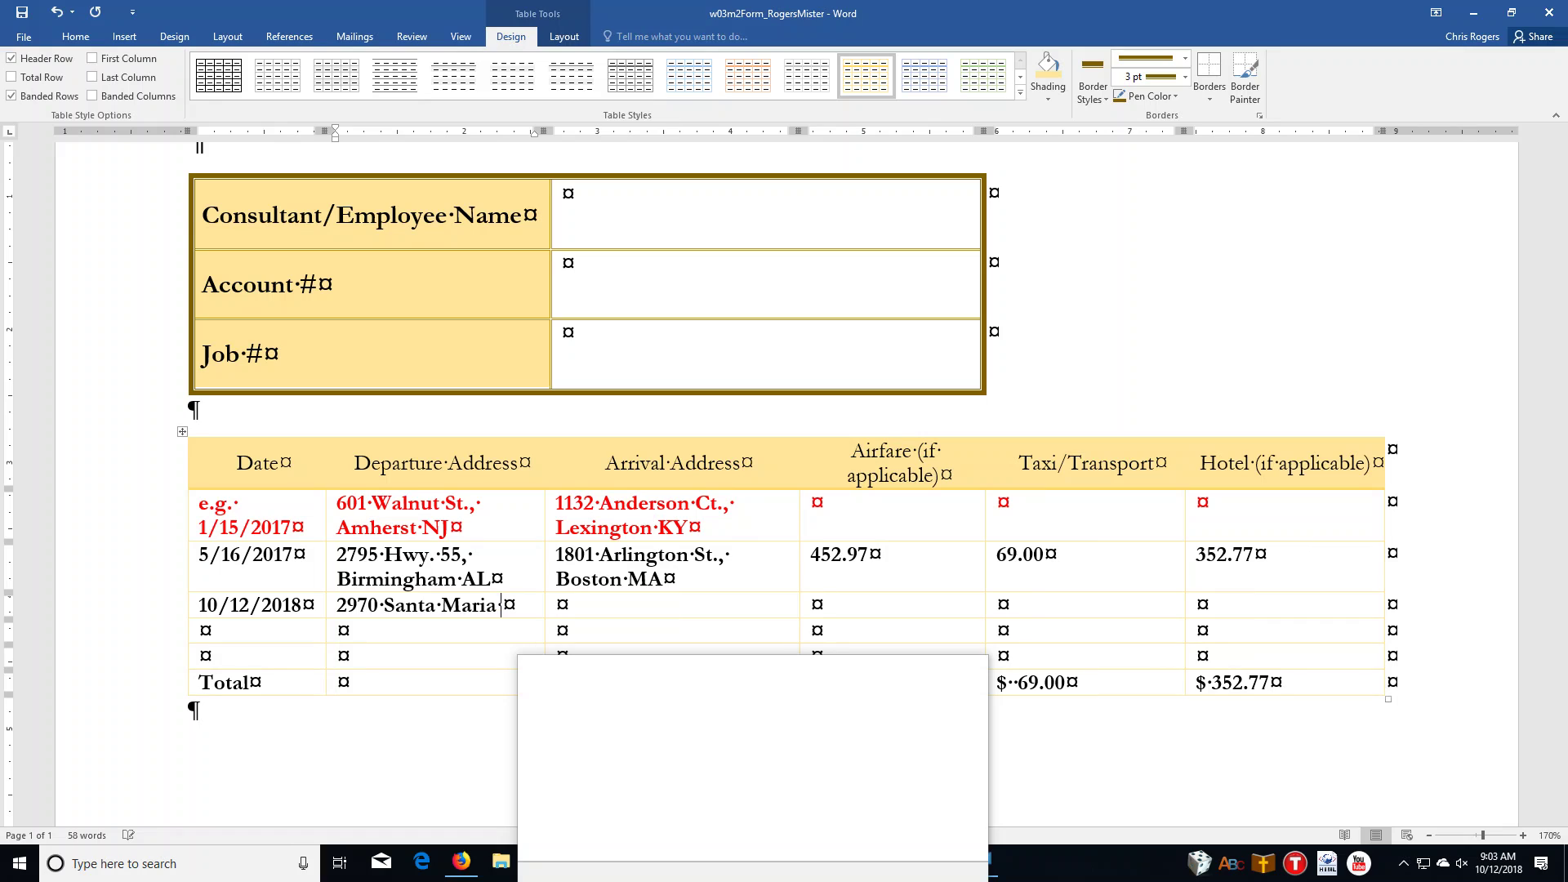
pyautogui.write('Way')
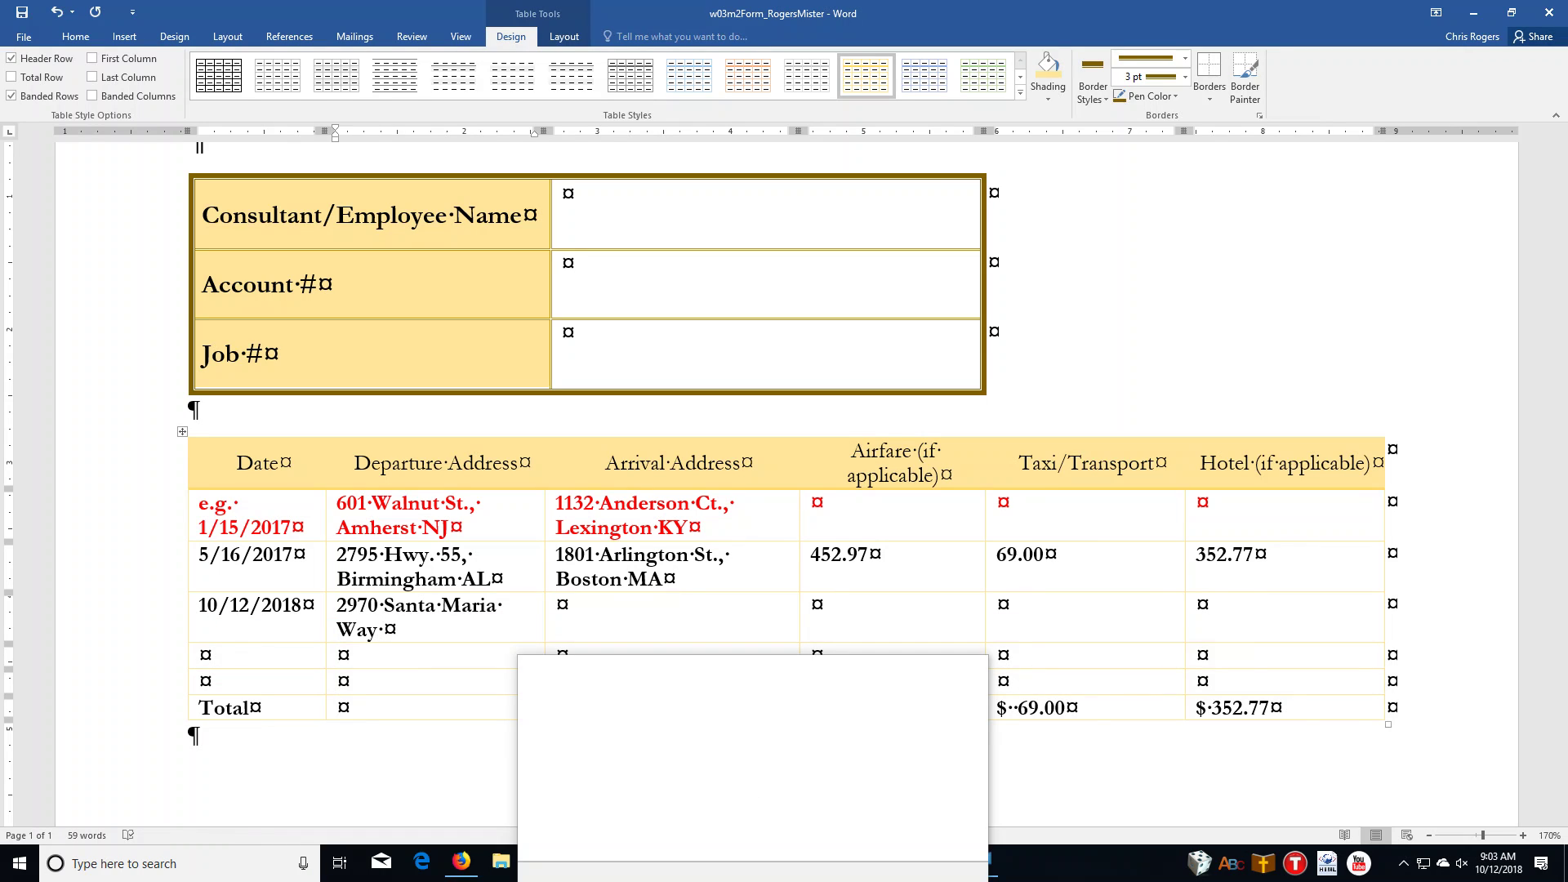
pyautogui.write(' Santa Mari')
pyautogui.press('BackSpace')
pyautogui.press('BackSpace')
pyautogui.press('BackSpace')
pyautogui.press('BackSpace')
pyautogui.press('BackSpace')
pyautogui.press('BackSpace')
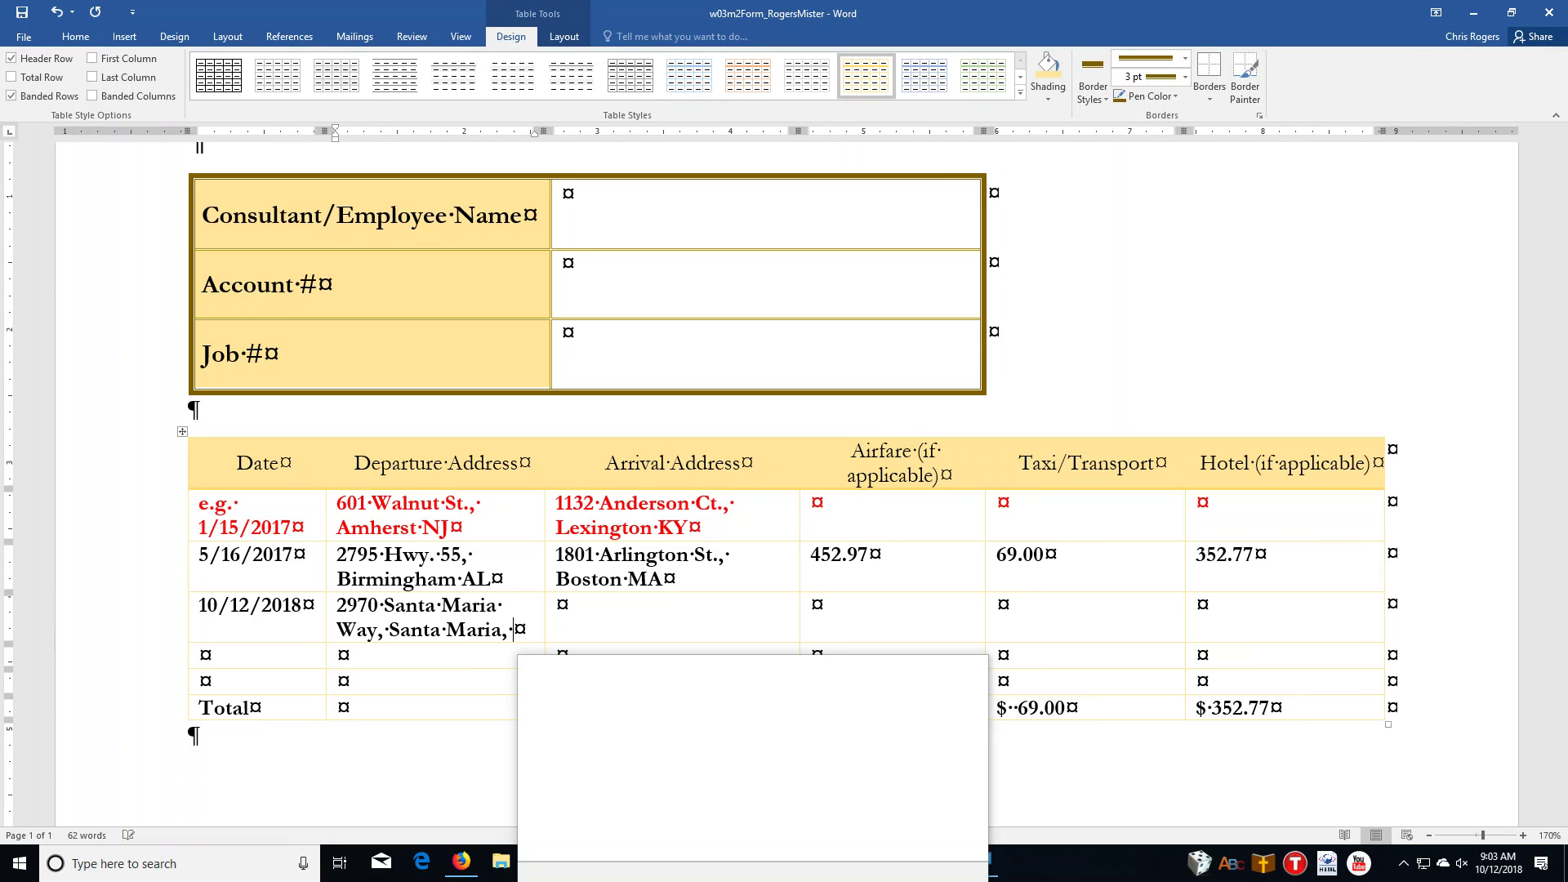
pyautogui.write('A')
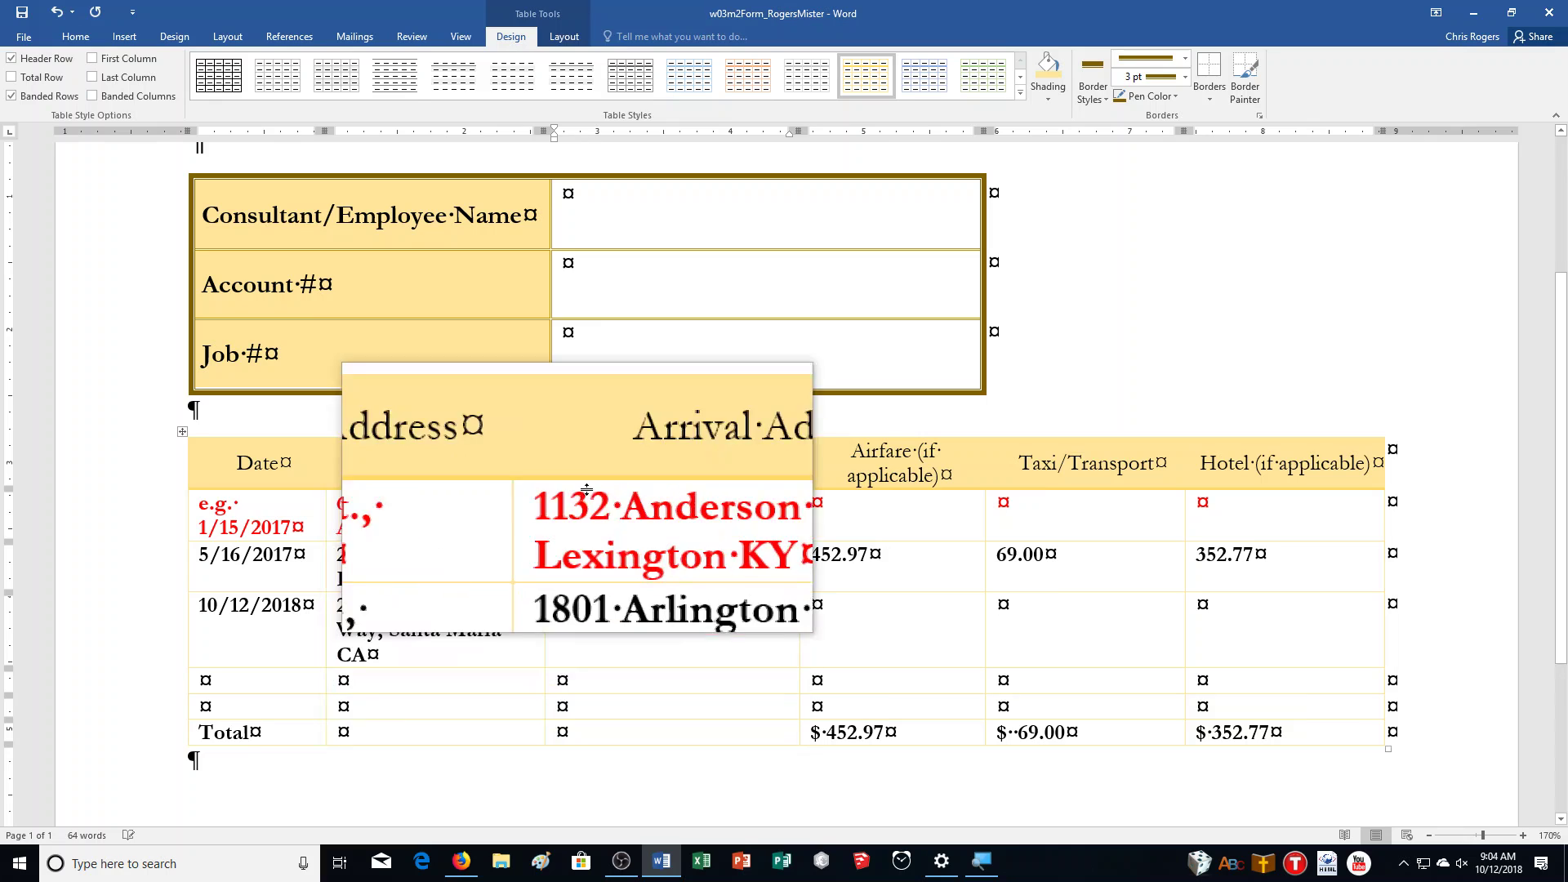
# Step: Add the street address in front of Milwaukee WI in the arrival cell of the 10/12/2018 row
pyautogui.write('123')
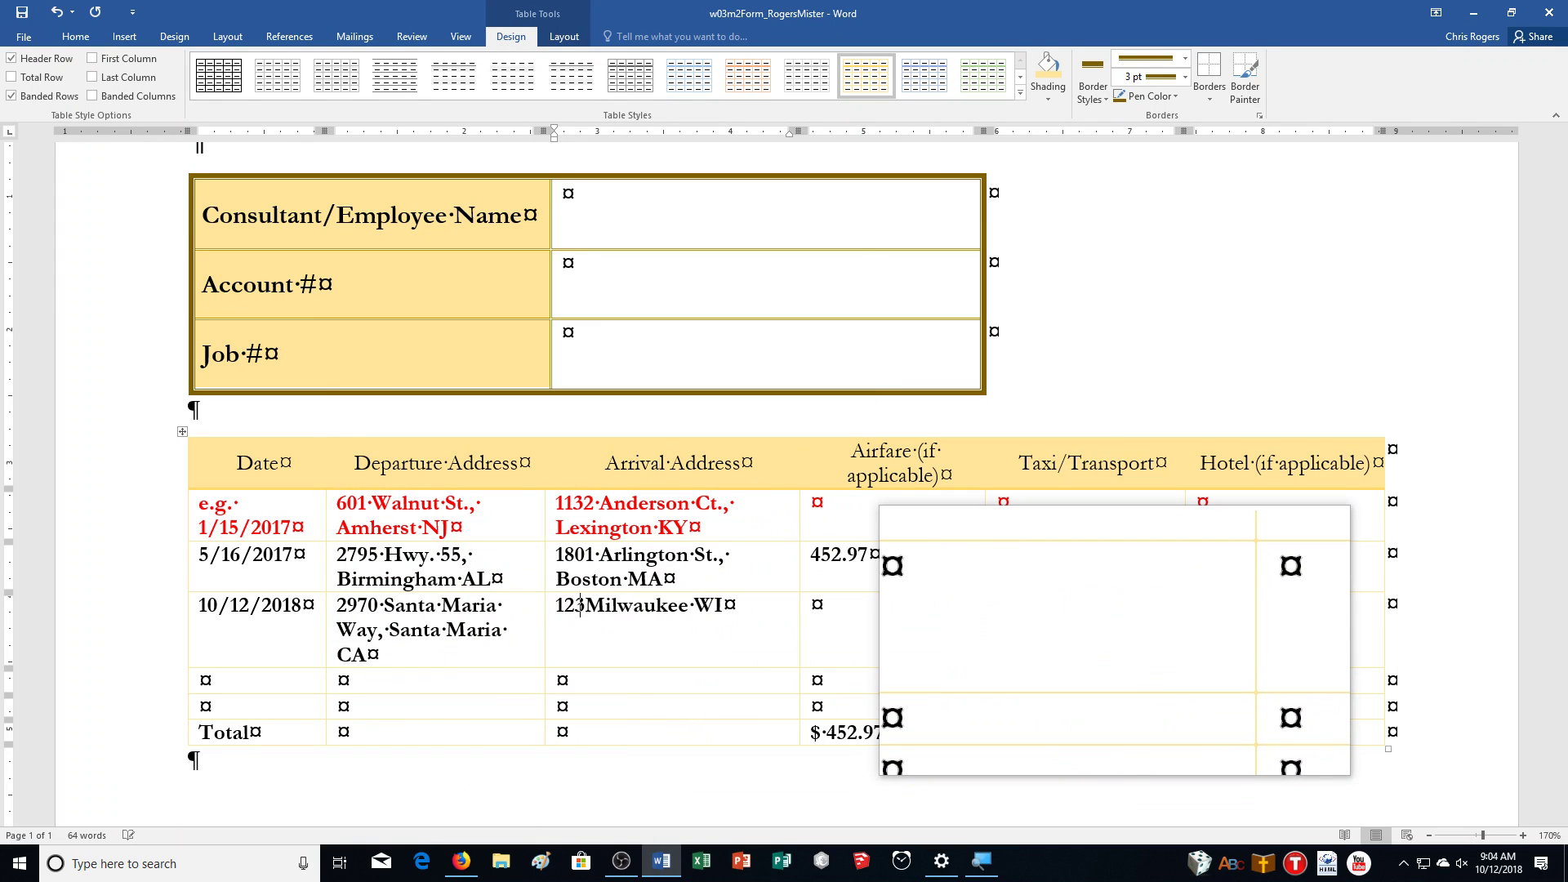
pyautogui.write('4 Airpo')
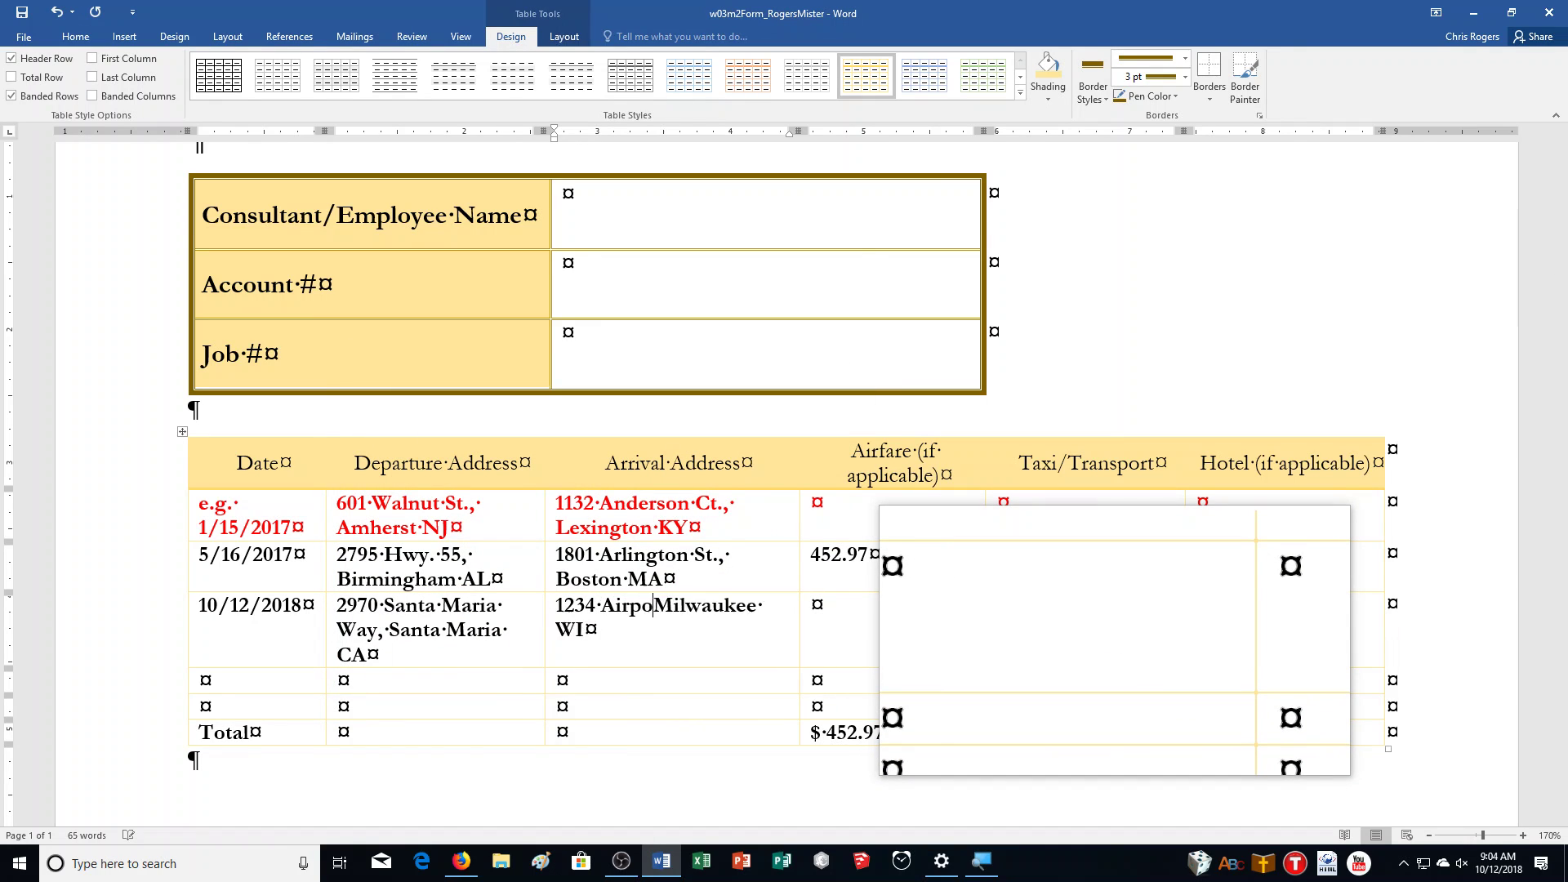
pyautogui.write('rt Blv')
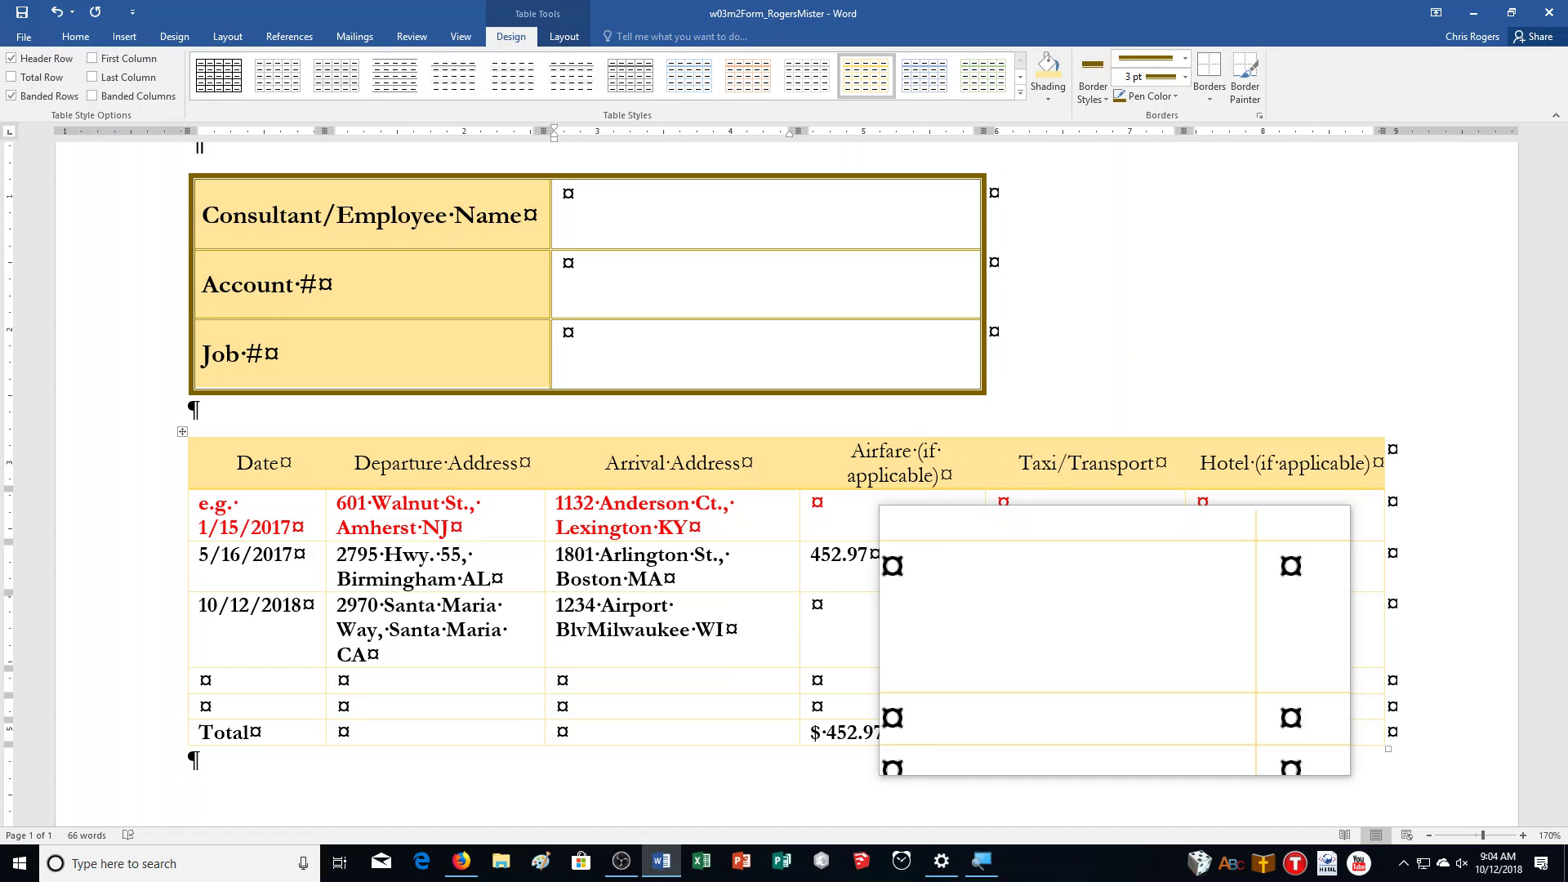
pyautogui.write('d,')
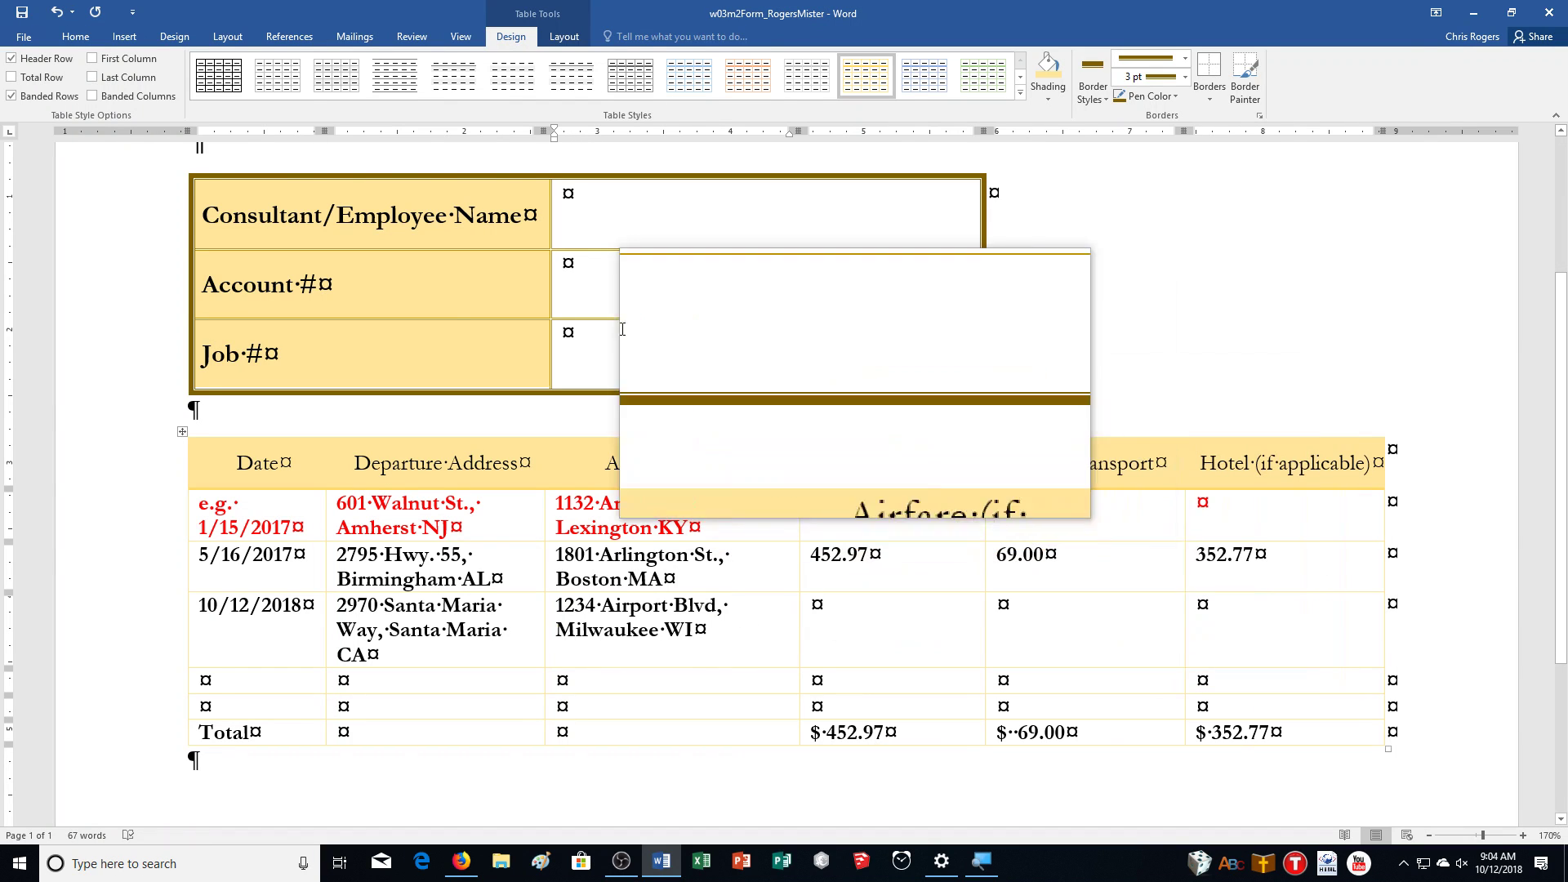
# Step: Enter 100.52 for airfare, 50.79 for taxi/transport and 1573.62 for hotel in the 10/12/2018 row
pyautogui.click(922, 647)
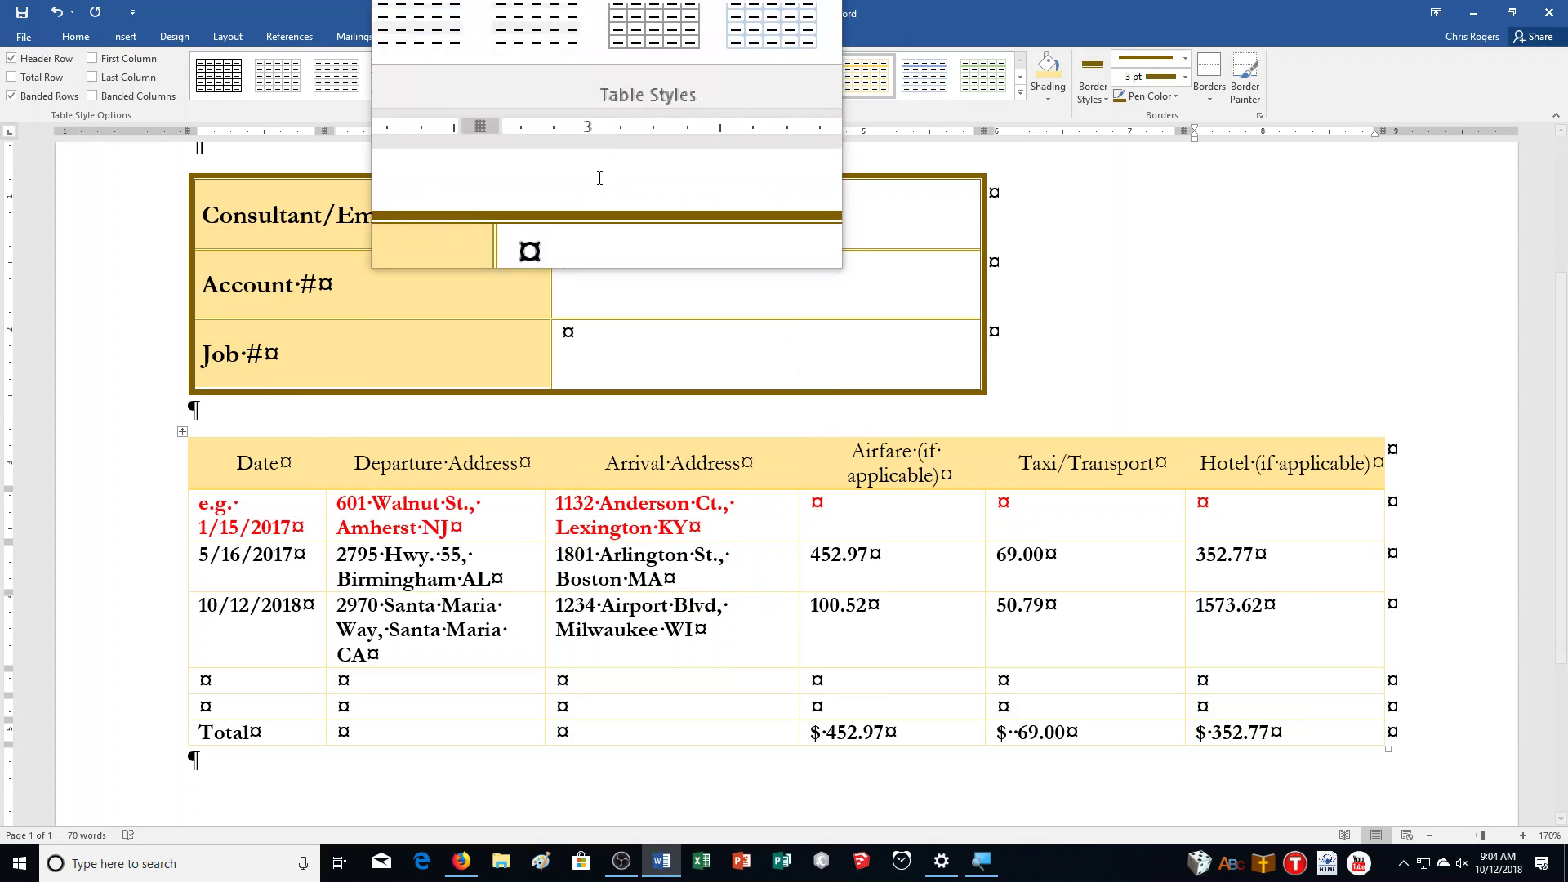
pyautogui.click(51, 4)
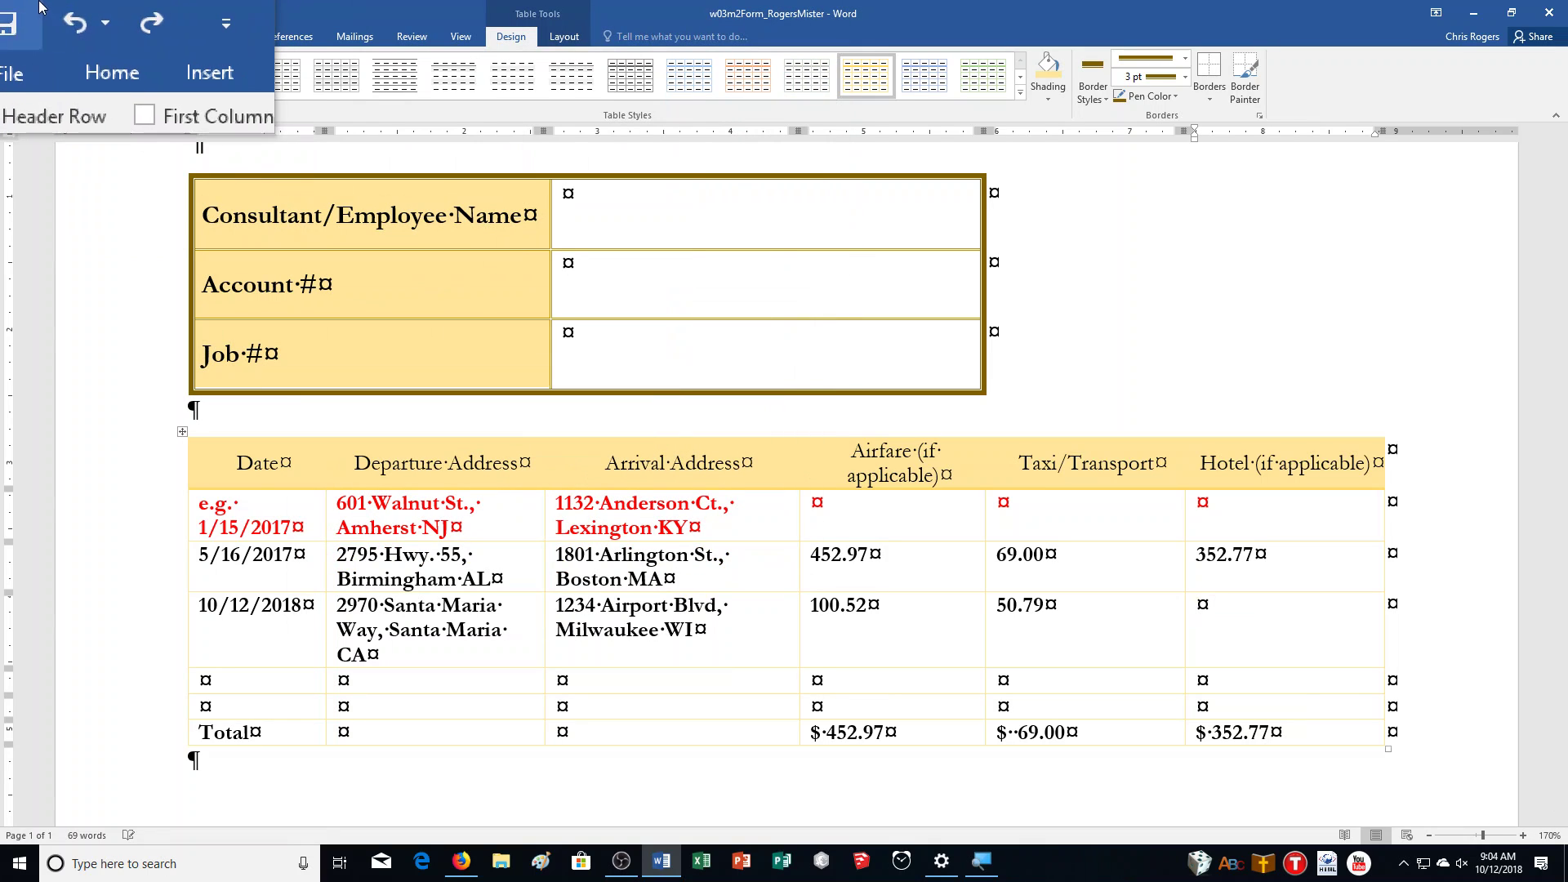
pyautogui.click(94, 5)
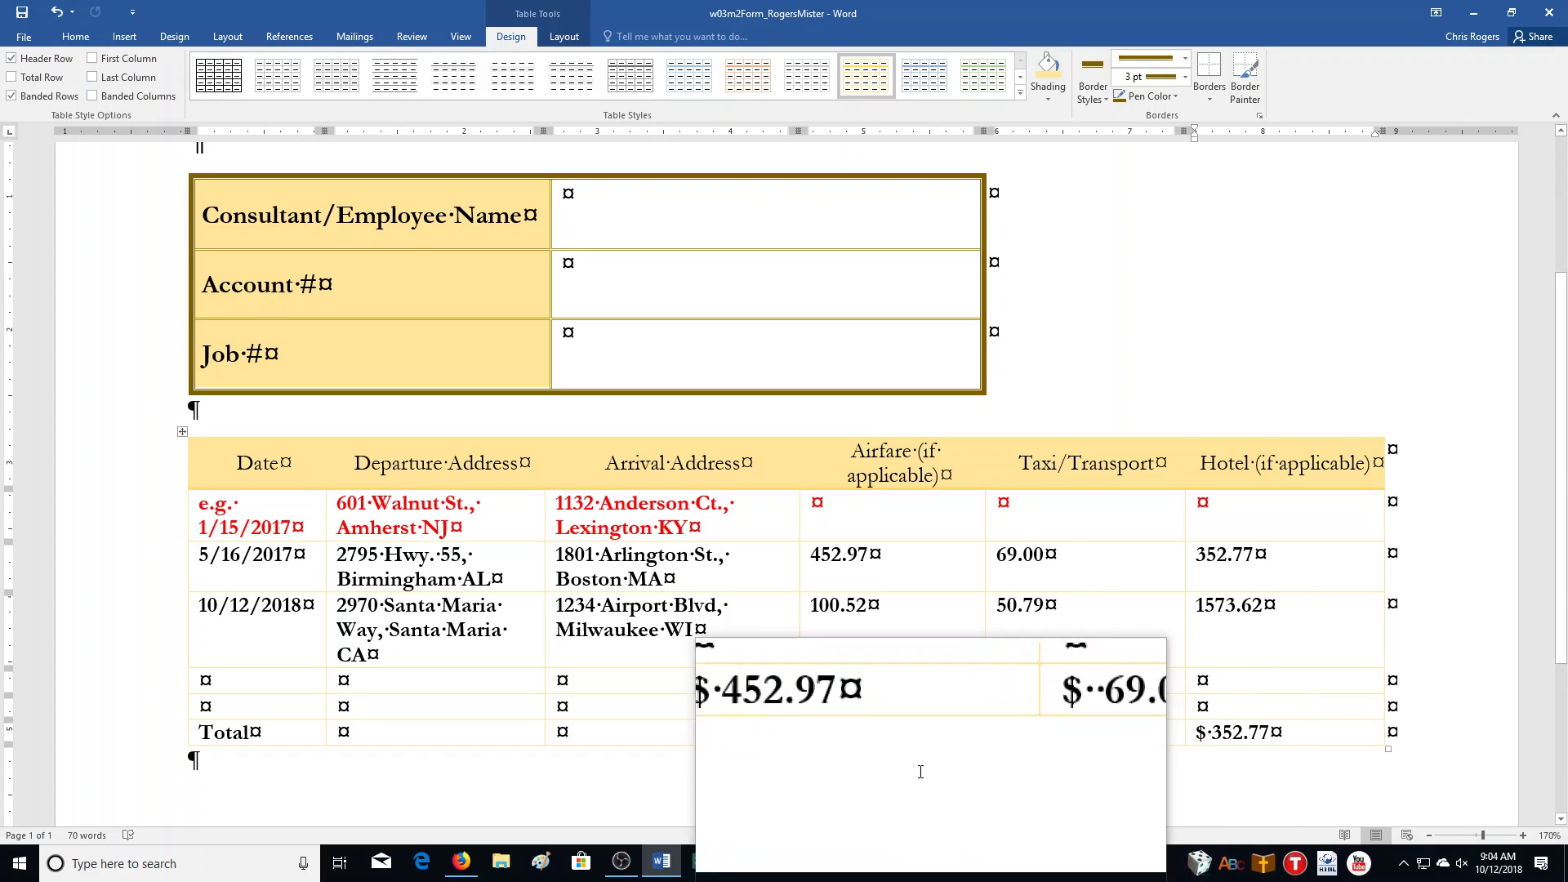
# Step: Refresh all three total fields so they also count the 10/12/2018 expenses
pyautogui.rightClick(836, 741)
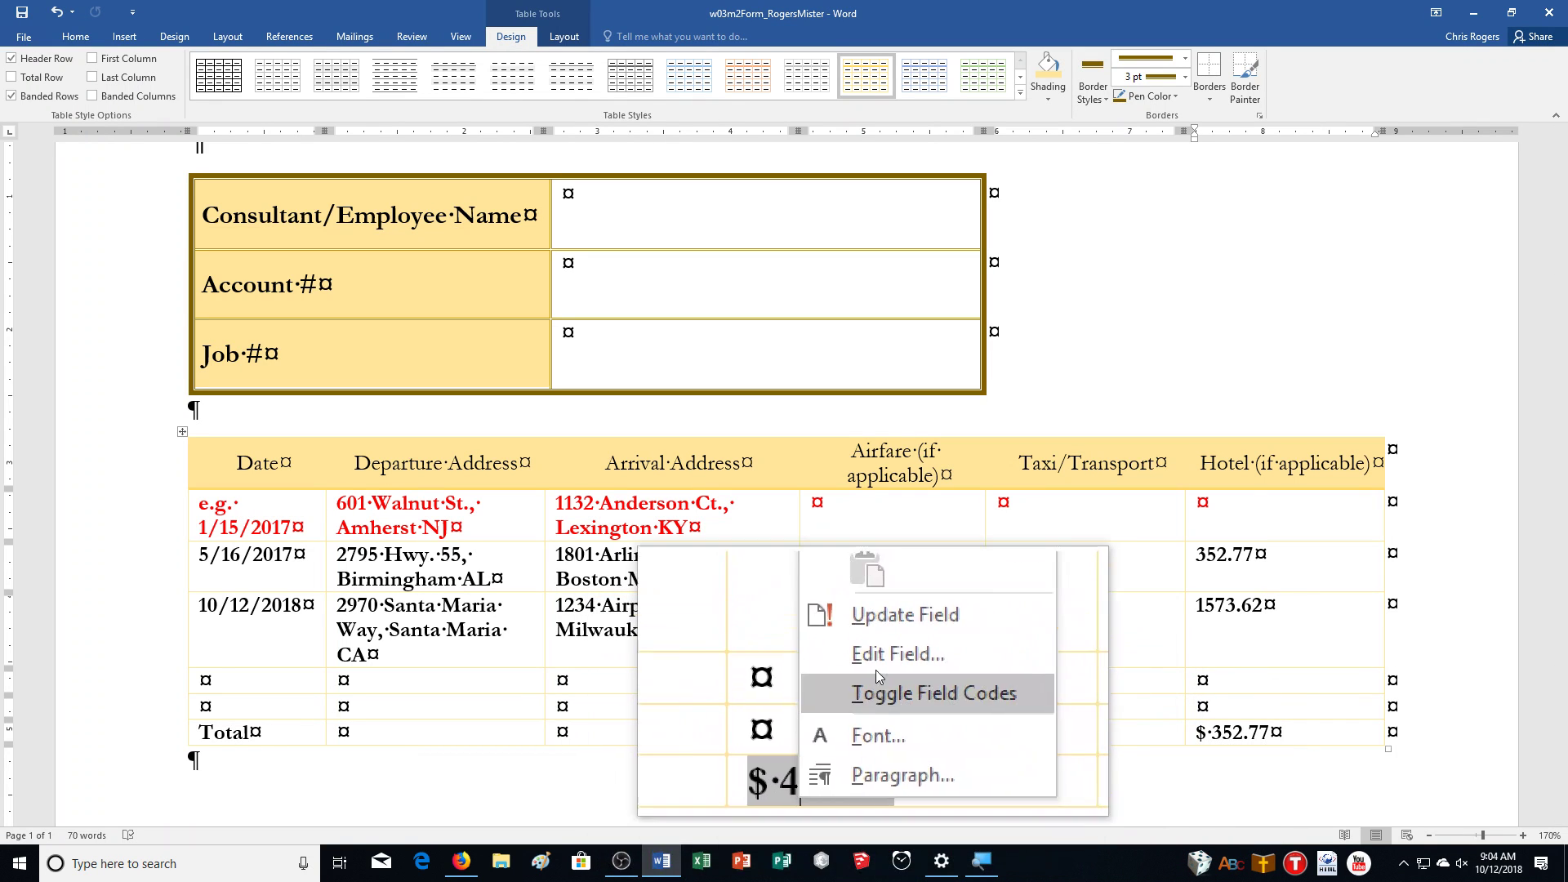
pyautogui.click(886, 646)
pyautogui.rightClick(1025, 733)
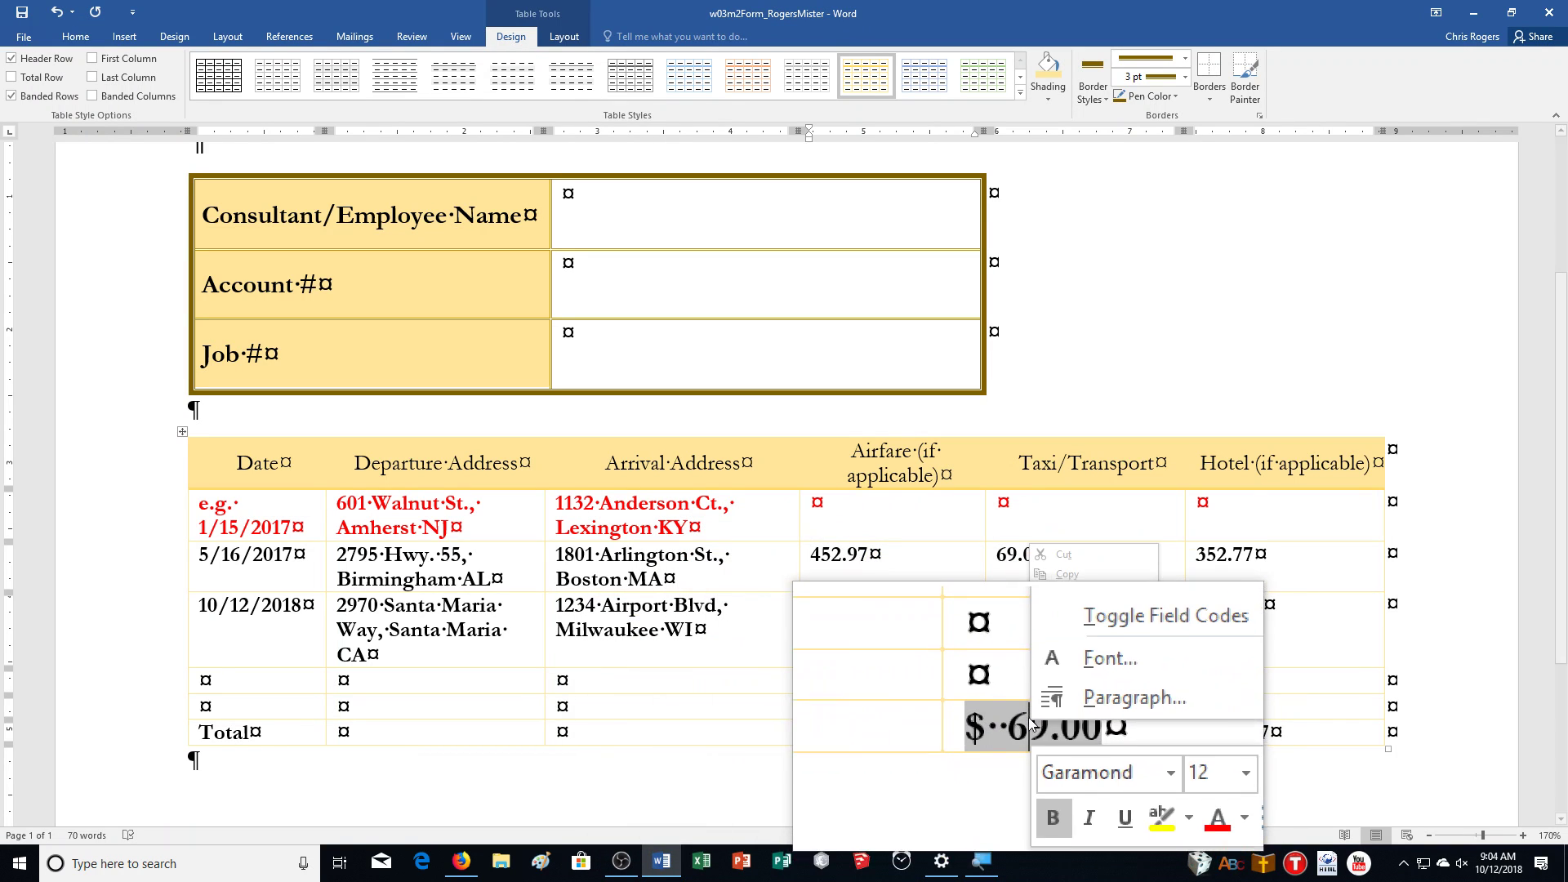
pyautogui.click(1059, 637)
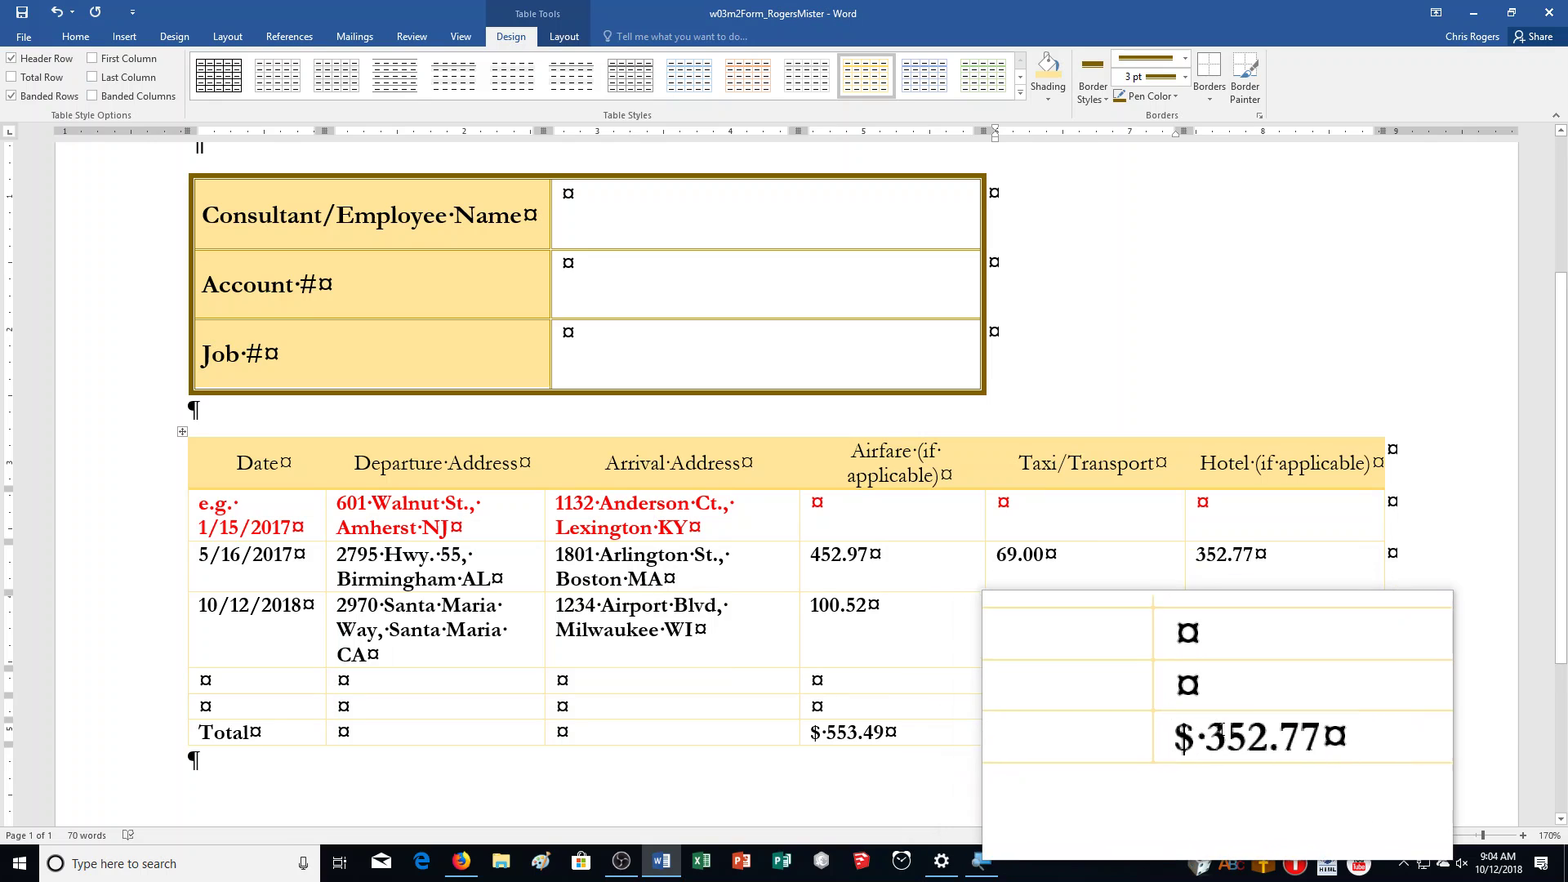
pyautogui.rightClick(1225, 732)
pyautogui.click(1274, 635)
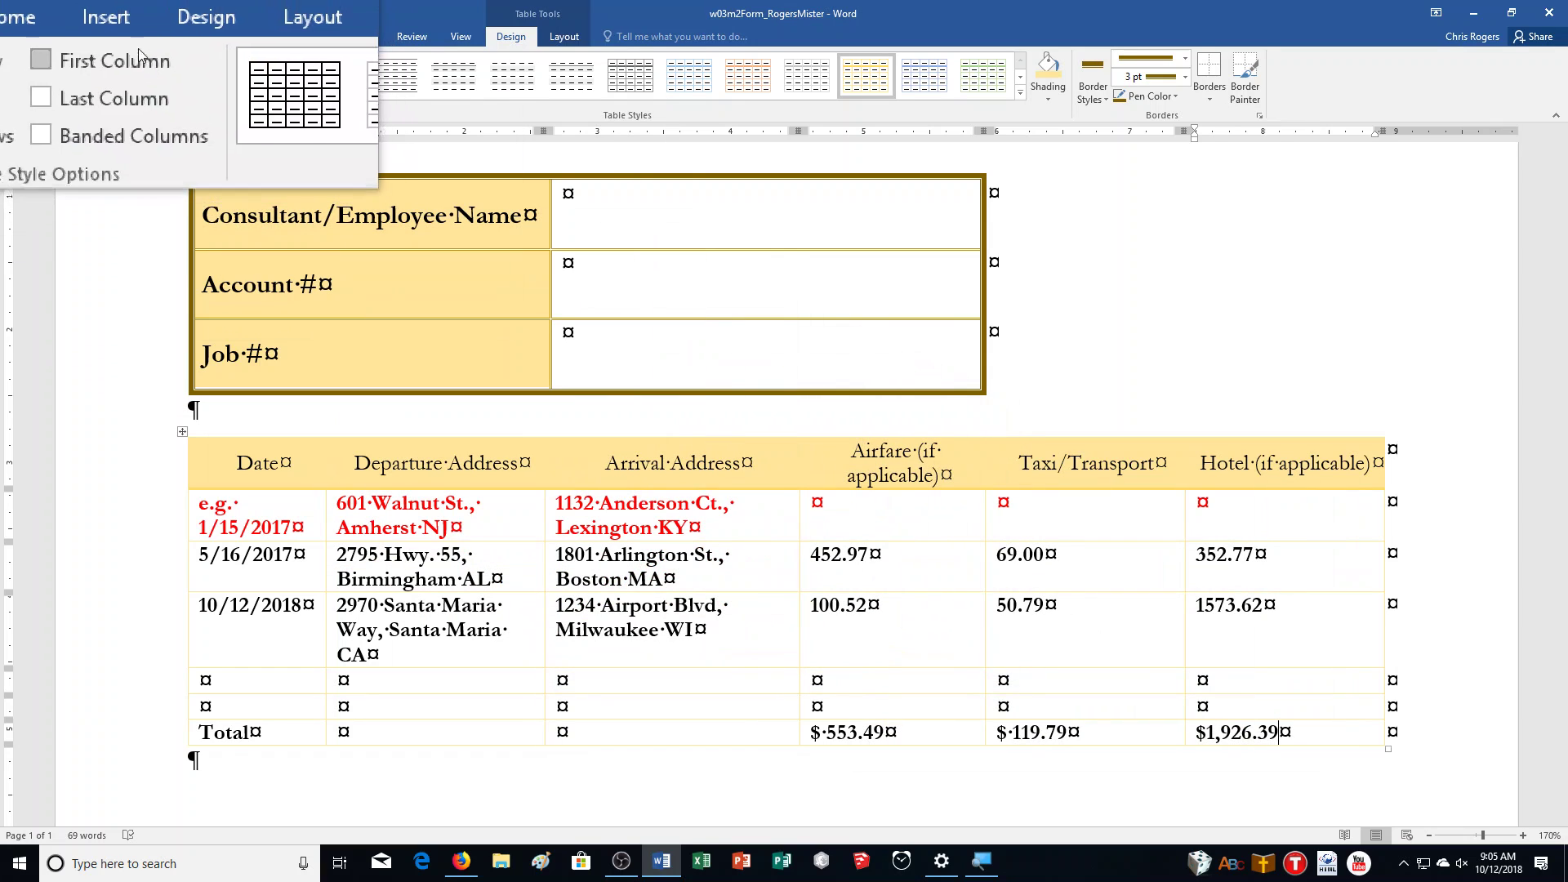
pyautogui.click(124, 37)
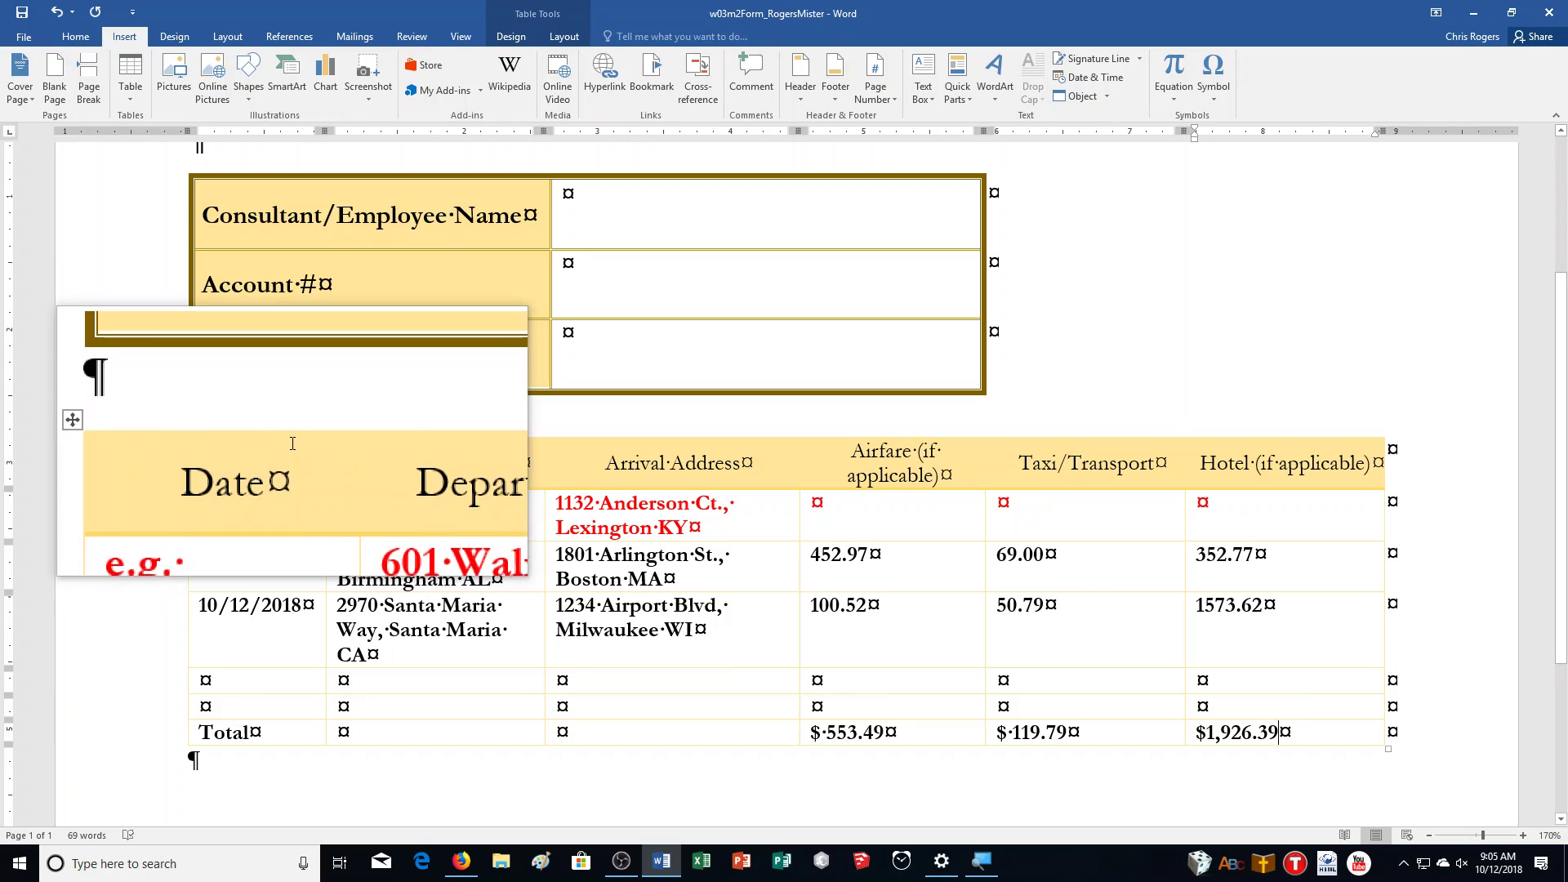
pyautogui.click(272, 43)
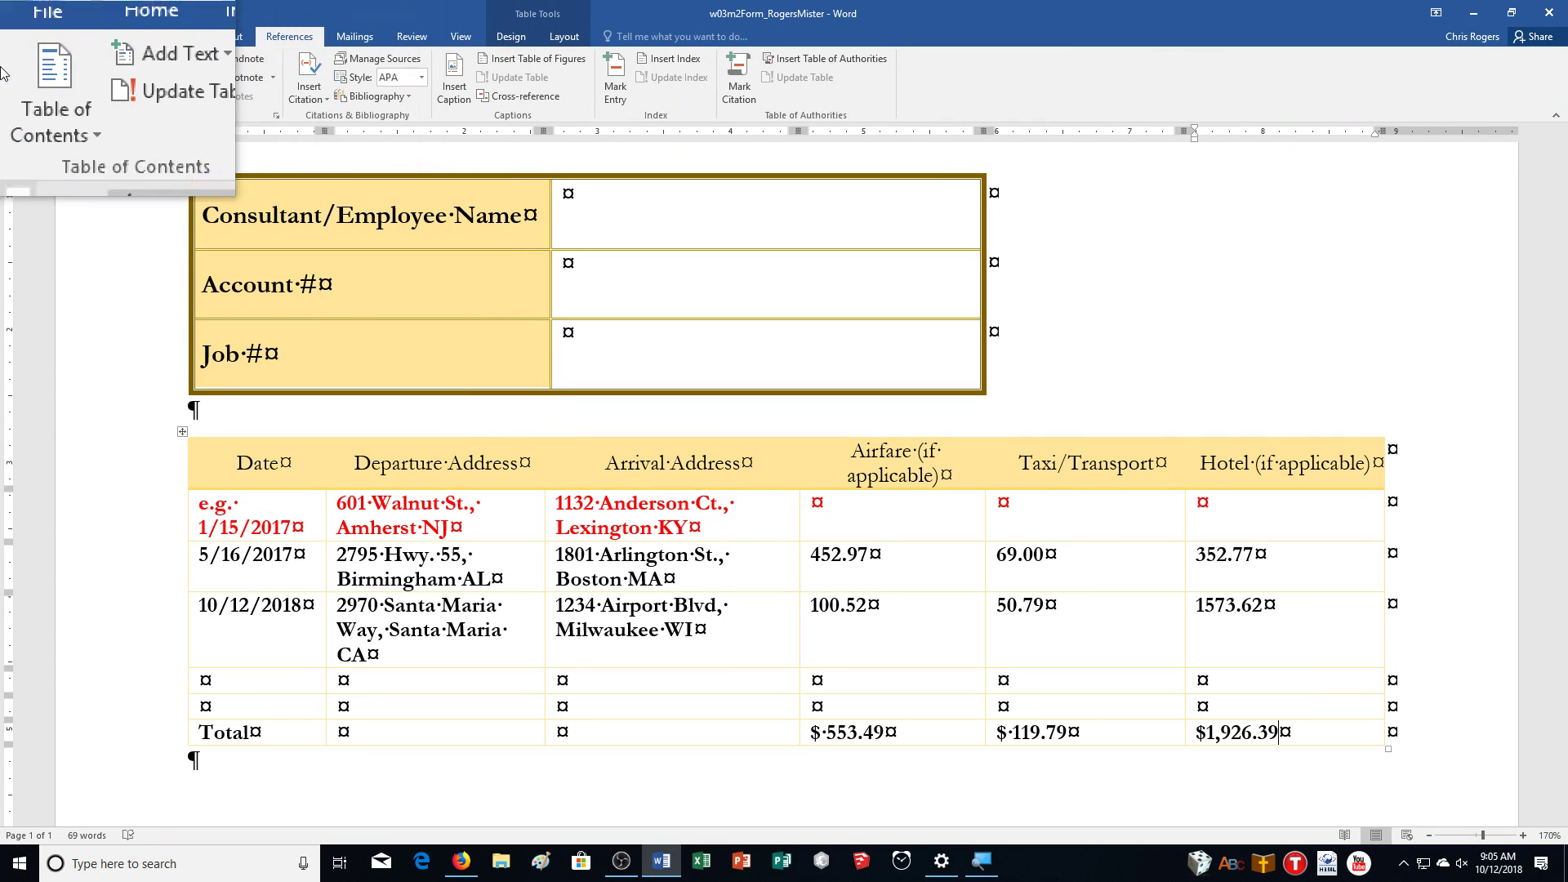
pyautogui.click(65, 37)
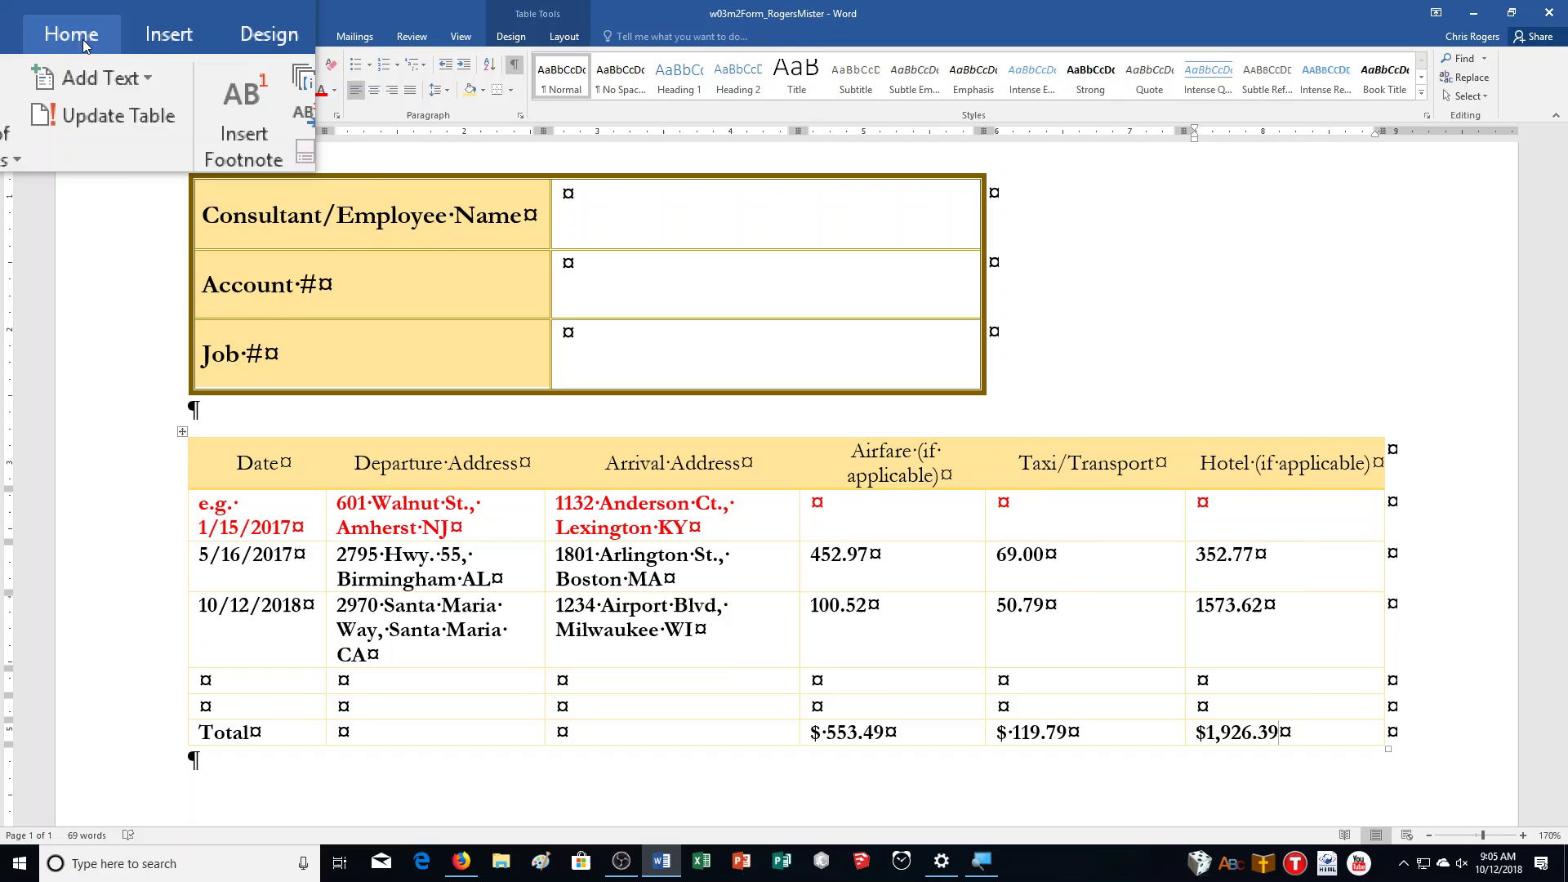
pyautogui.click(142, 41)
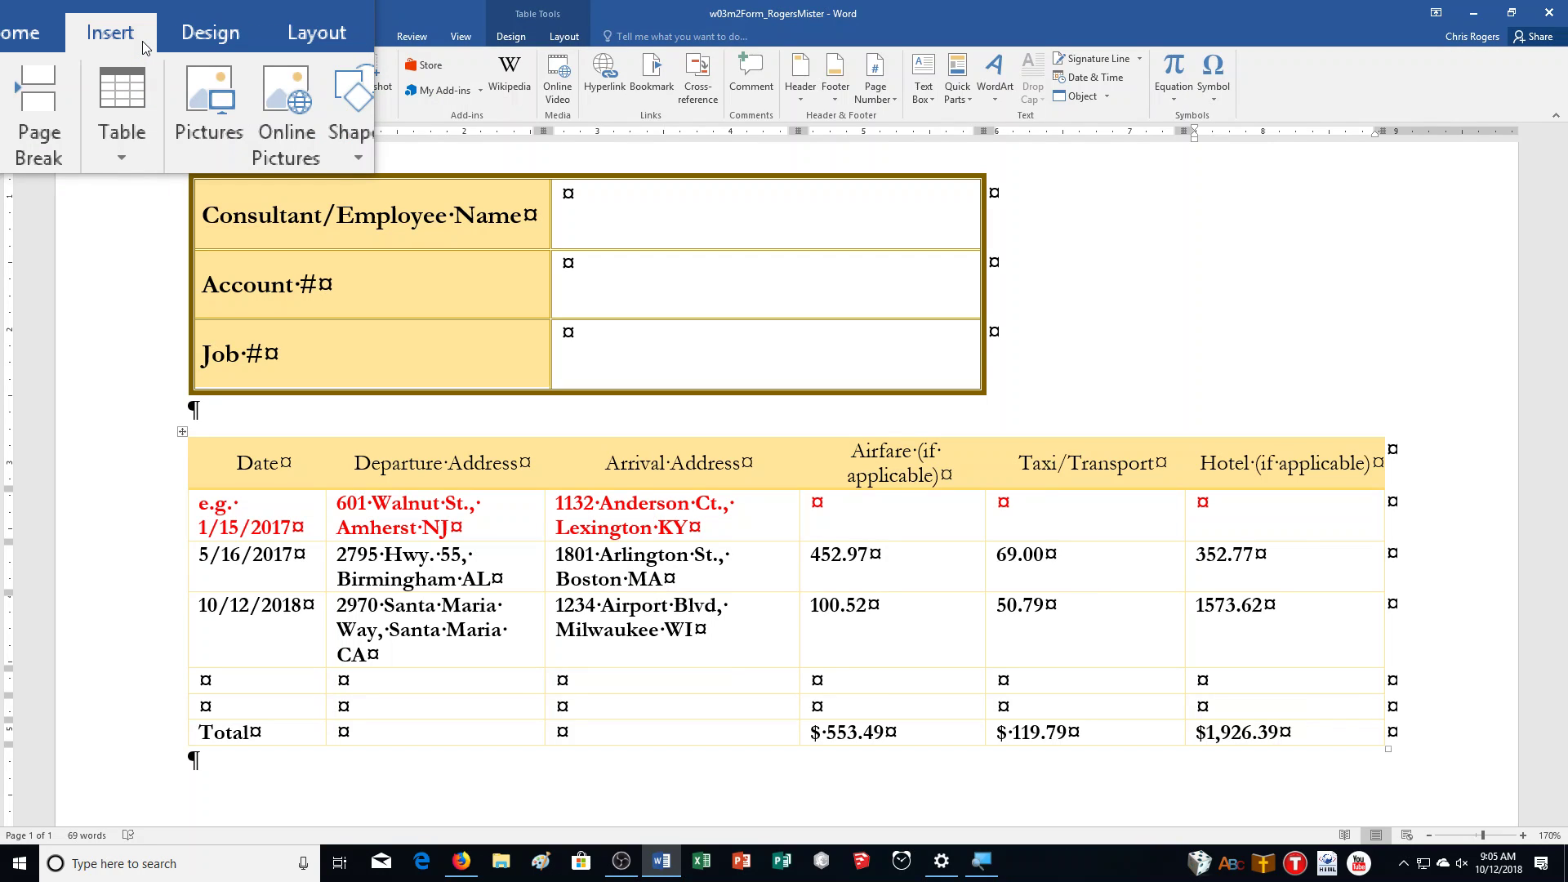
# Step: Add the diagonal DRAFT 1 watermark from the Disclaimers group to the form page
pyautogui.click(170, 41)
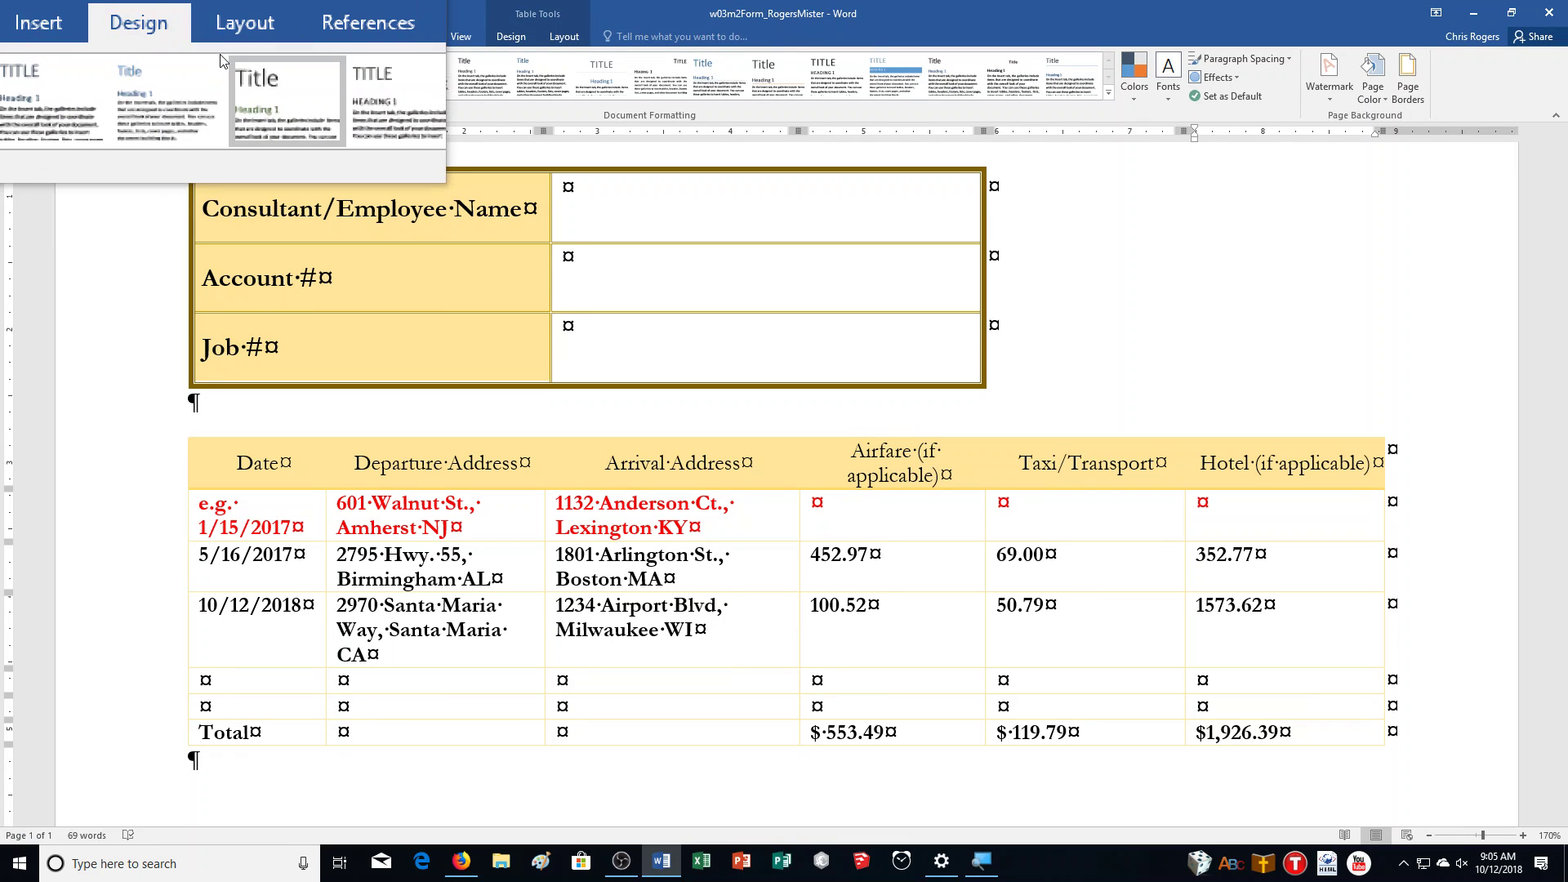
pyautogui.click(1331, 94)
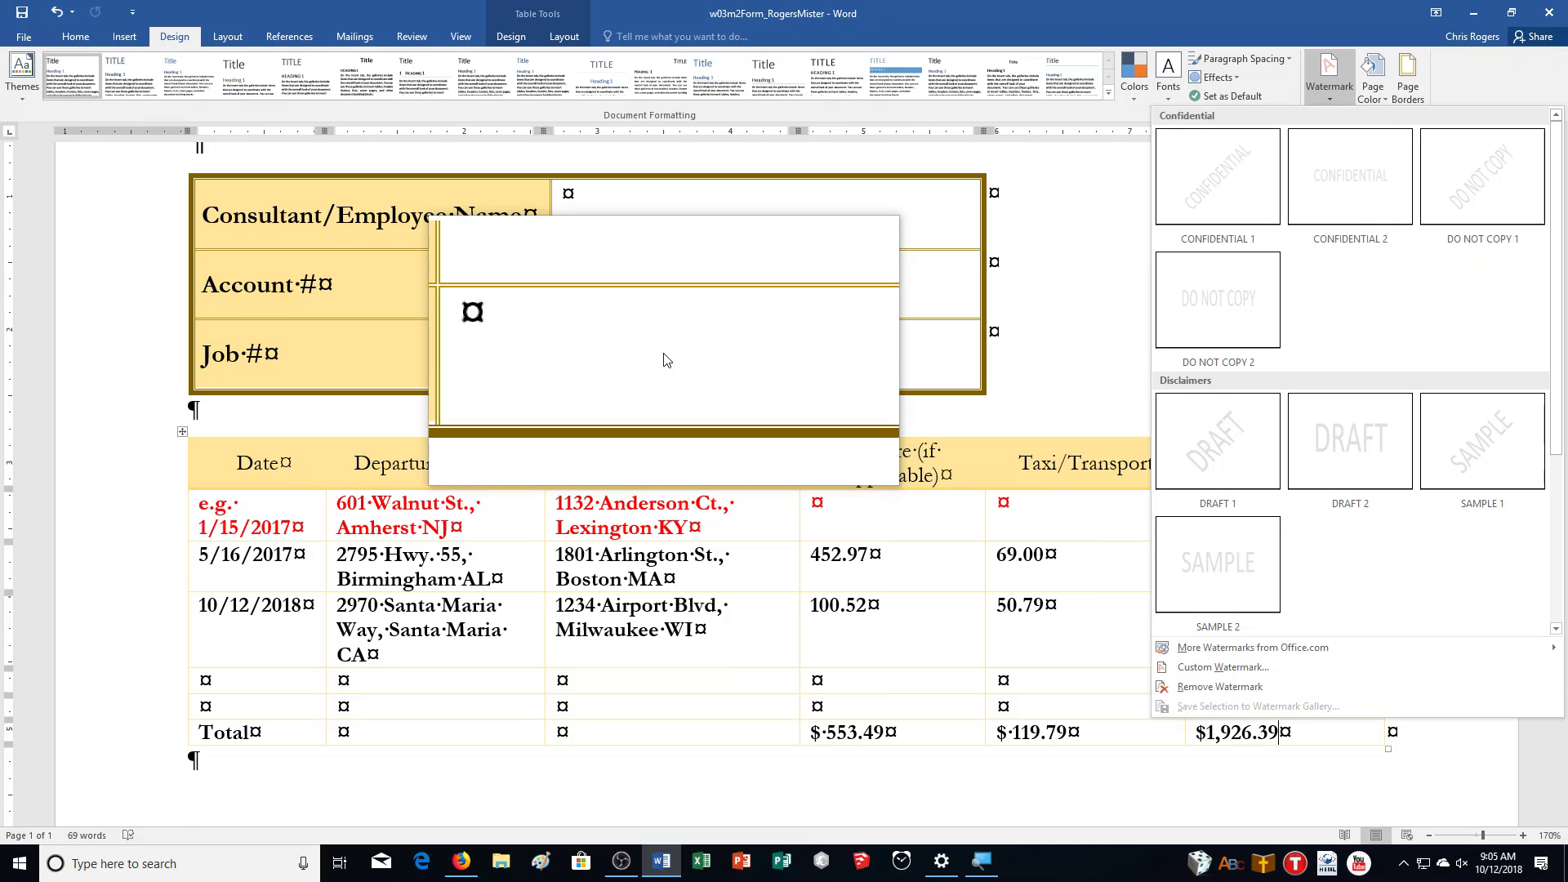
pyautogui.click(1225, 458)
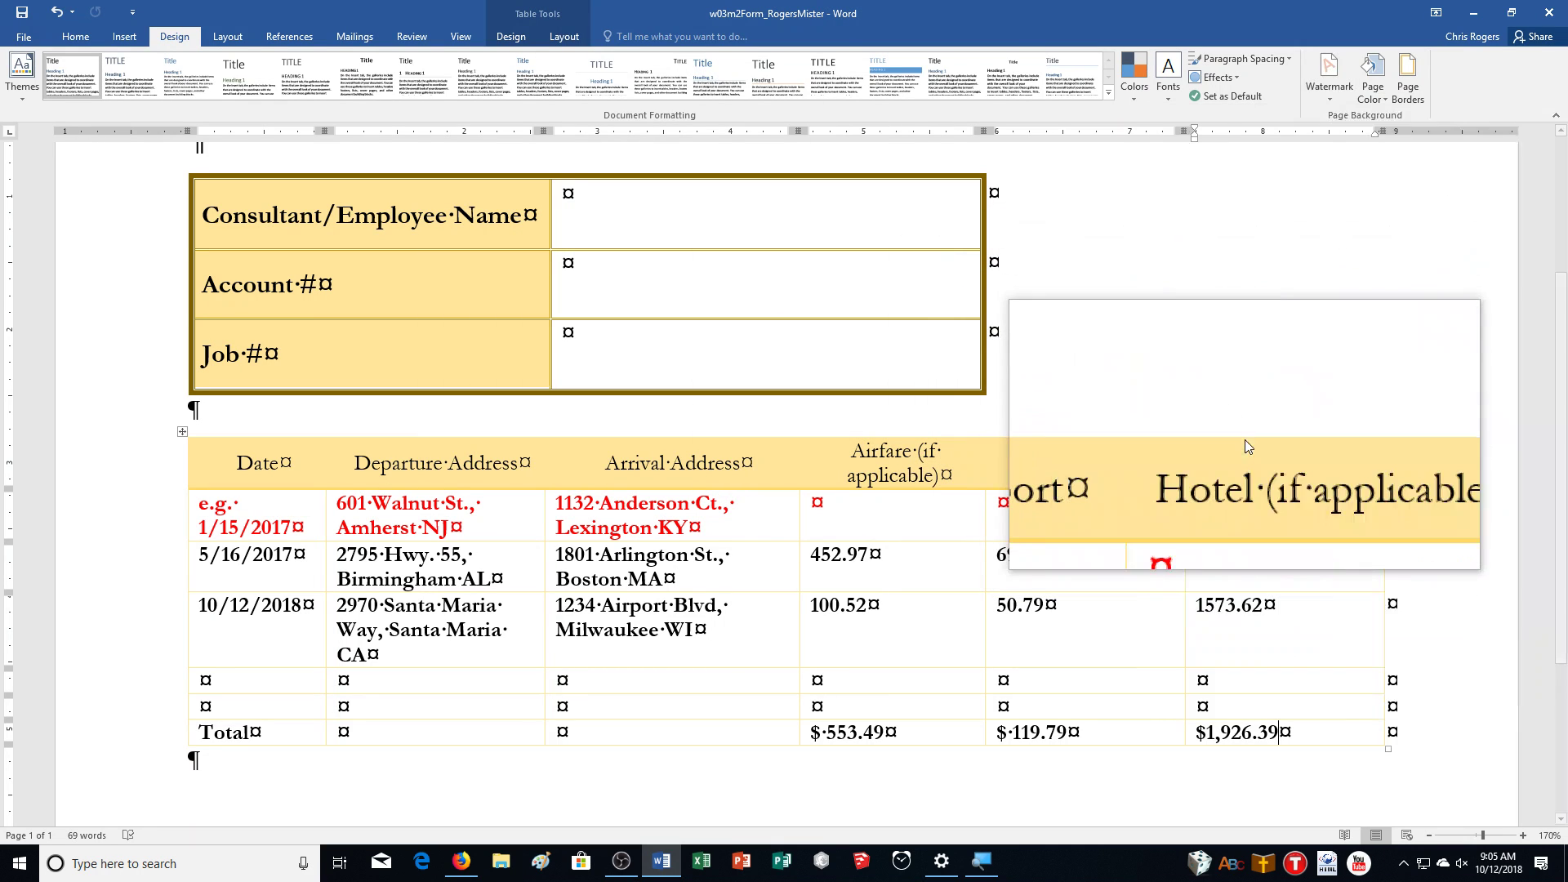
# Step: Look over the other built-in watermark choices and examine how the DRAFT watermark sits behind the whole form page
pyautogui.click(1329, 75)
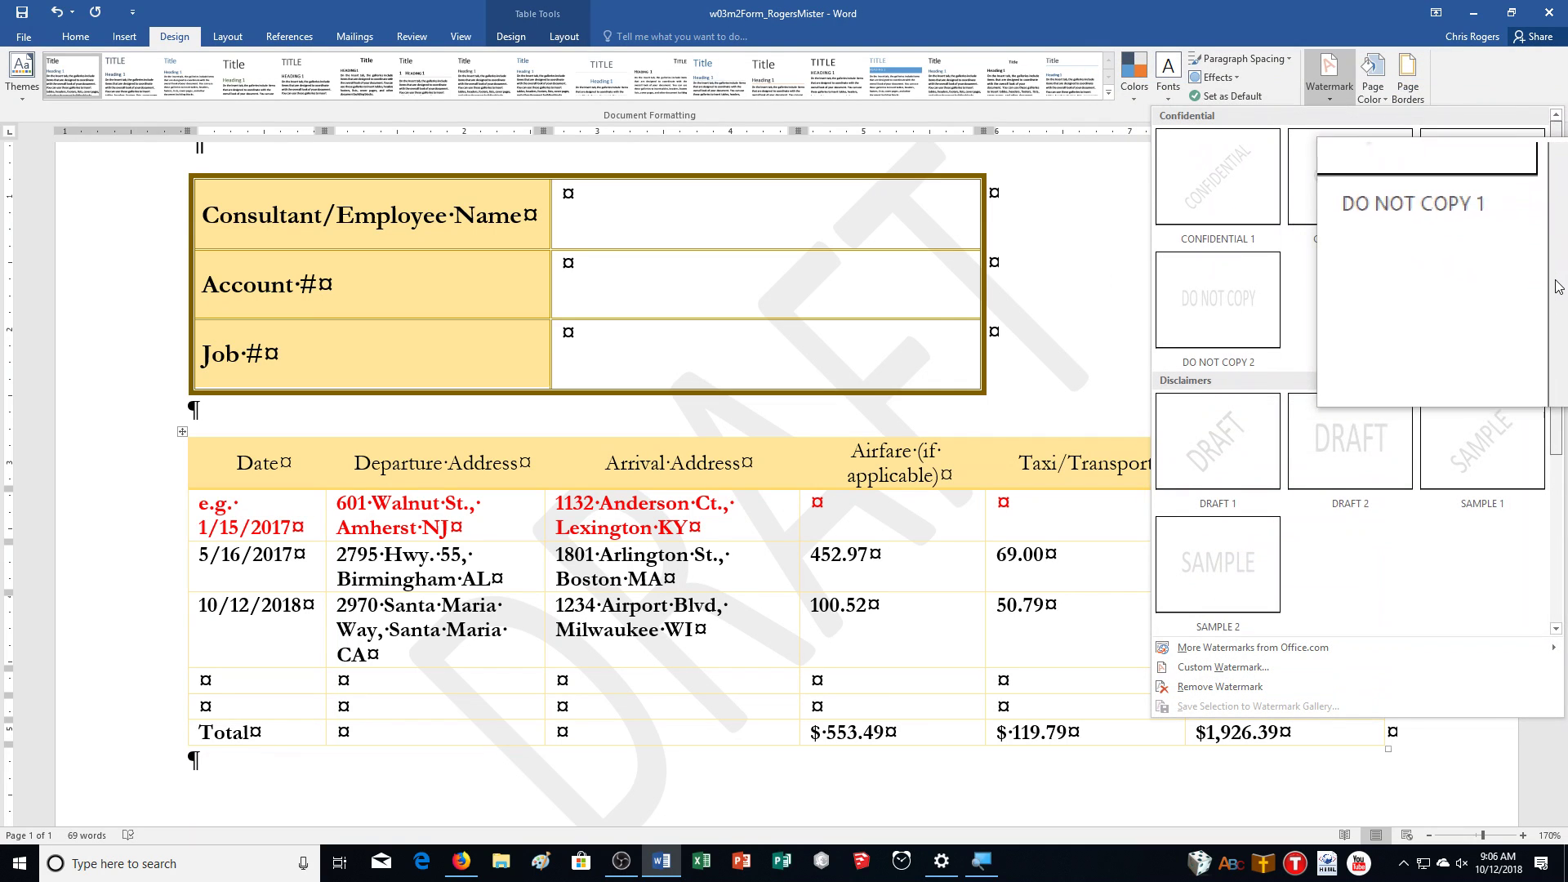
pyautogui.scroll(-3, 1552, 388)
pyautogui.moveTo(1552, 388); pyautogui.dragTo(1546, 247)
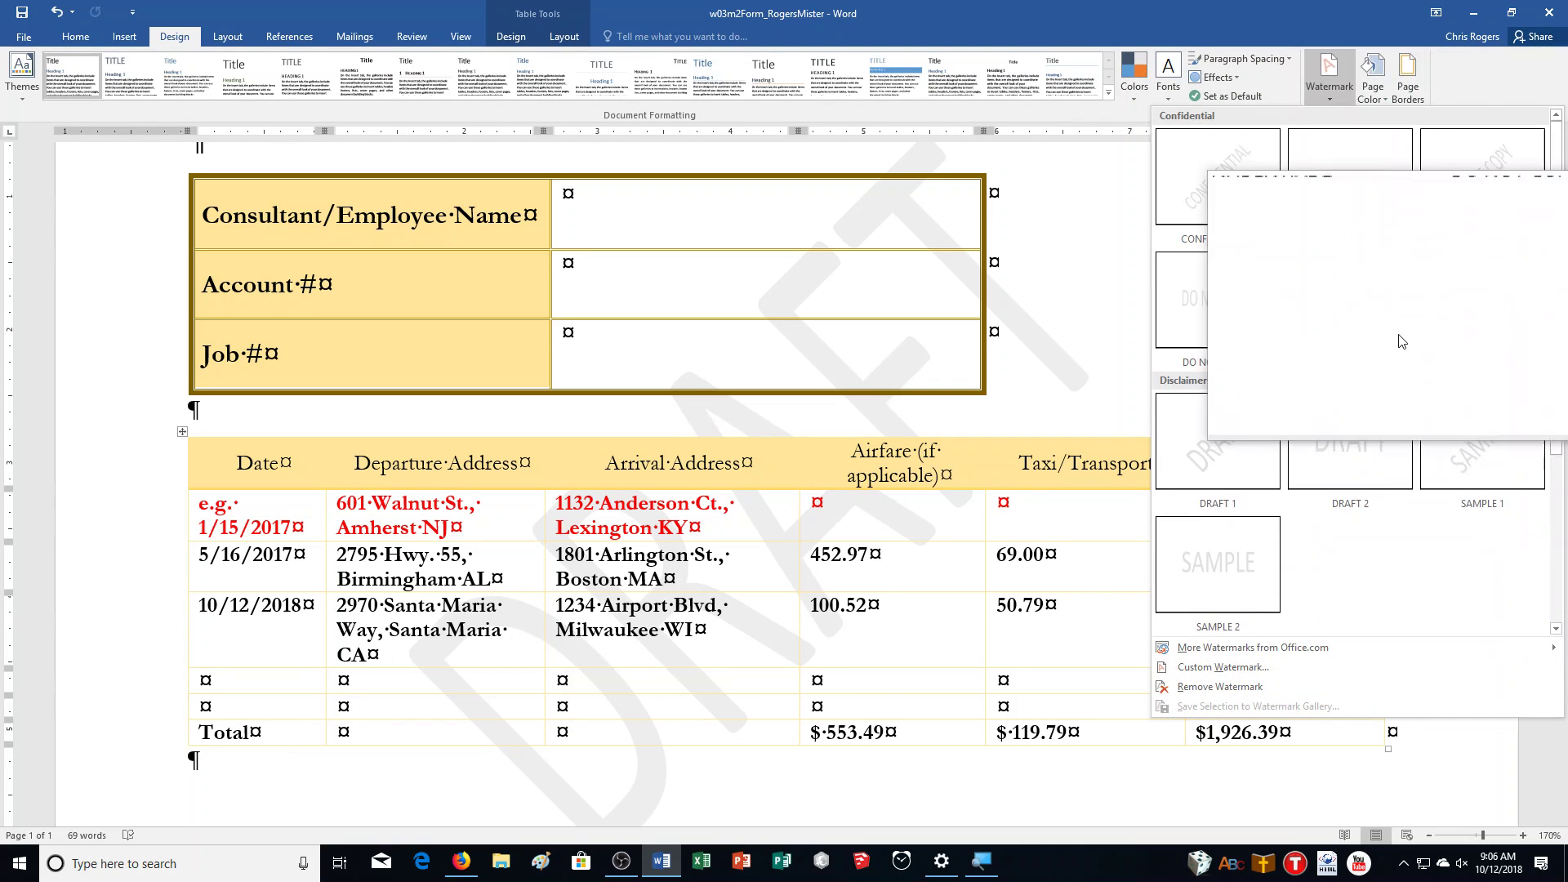
pyautogui.scroll(-3, 1391, 338)
pyautogui.scroll(3, 1391, 338)
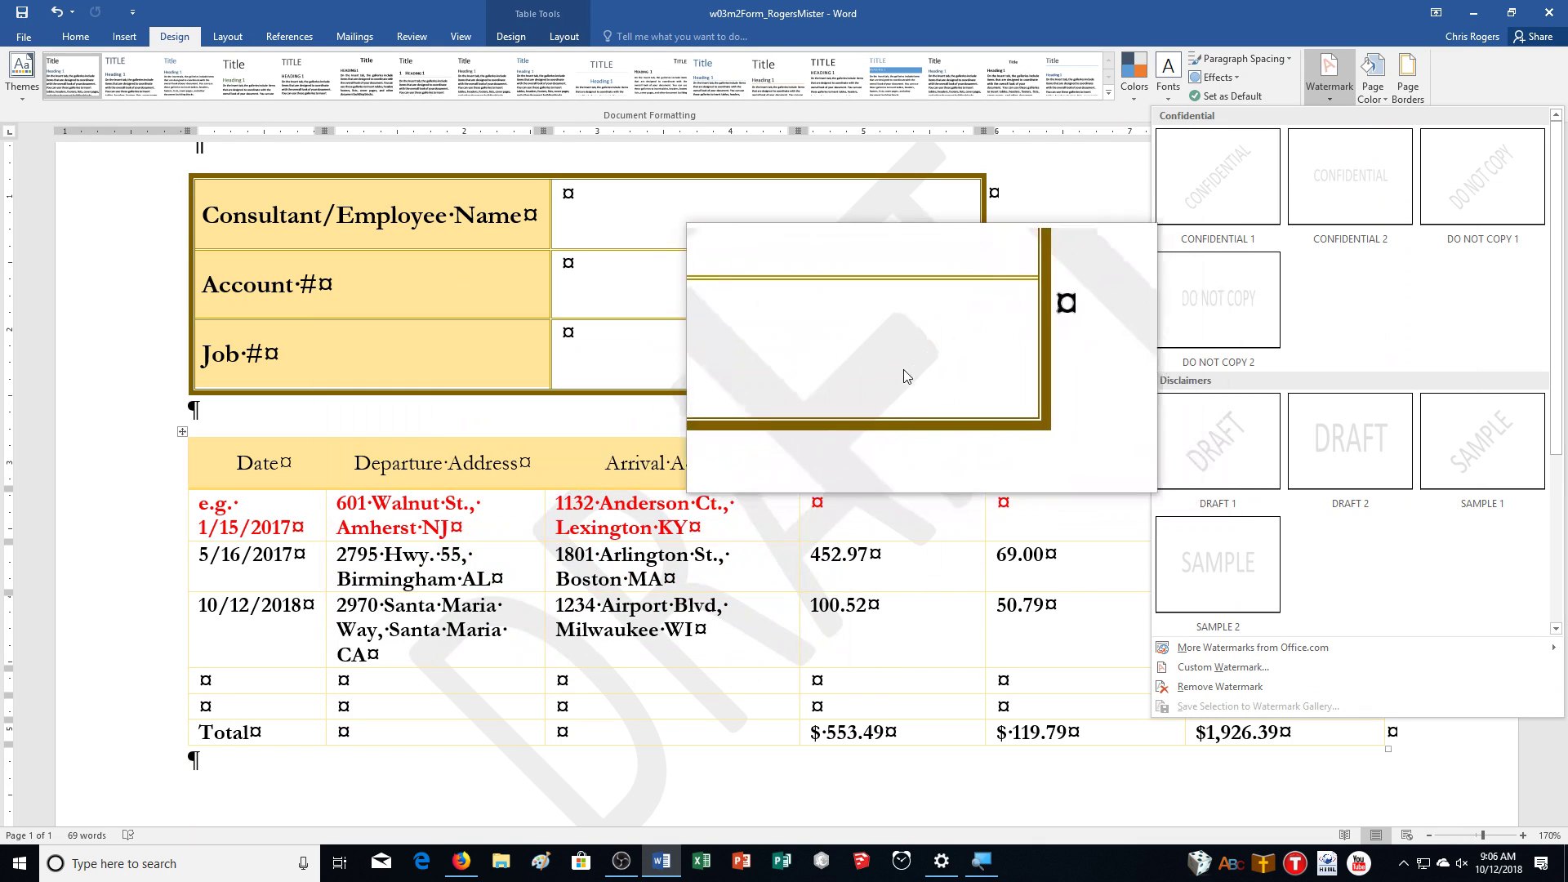
pyautogui.click(834, 473)
pyautogui.scroll(-3, 912, 490)
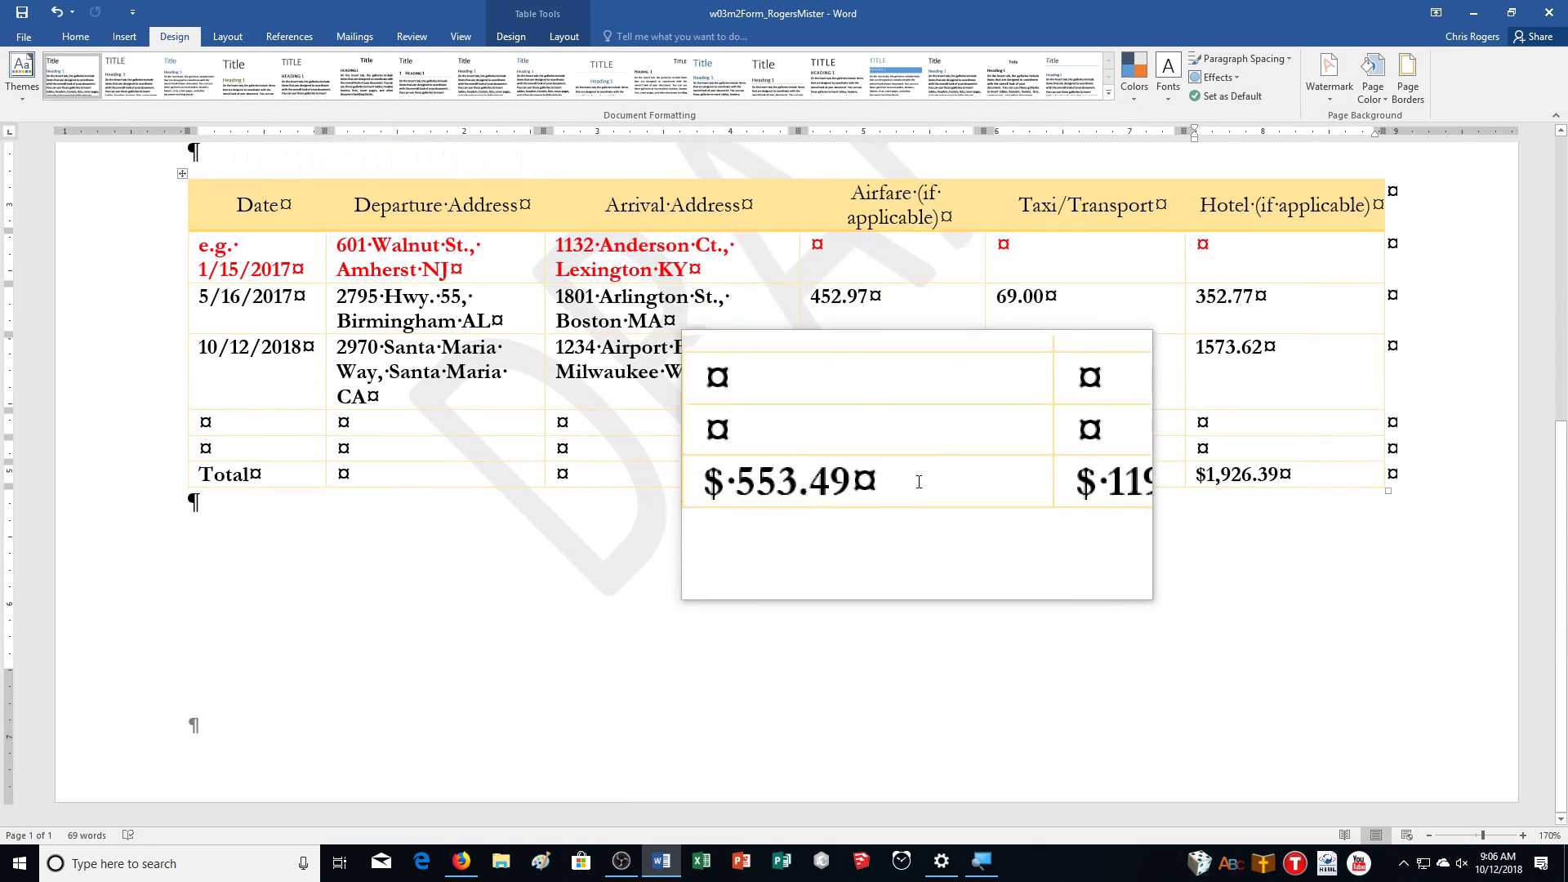
pyautogui.scroll(3, 1142, 530)
pyautogui.scroll(2, 1142, 529)
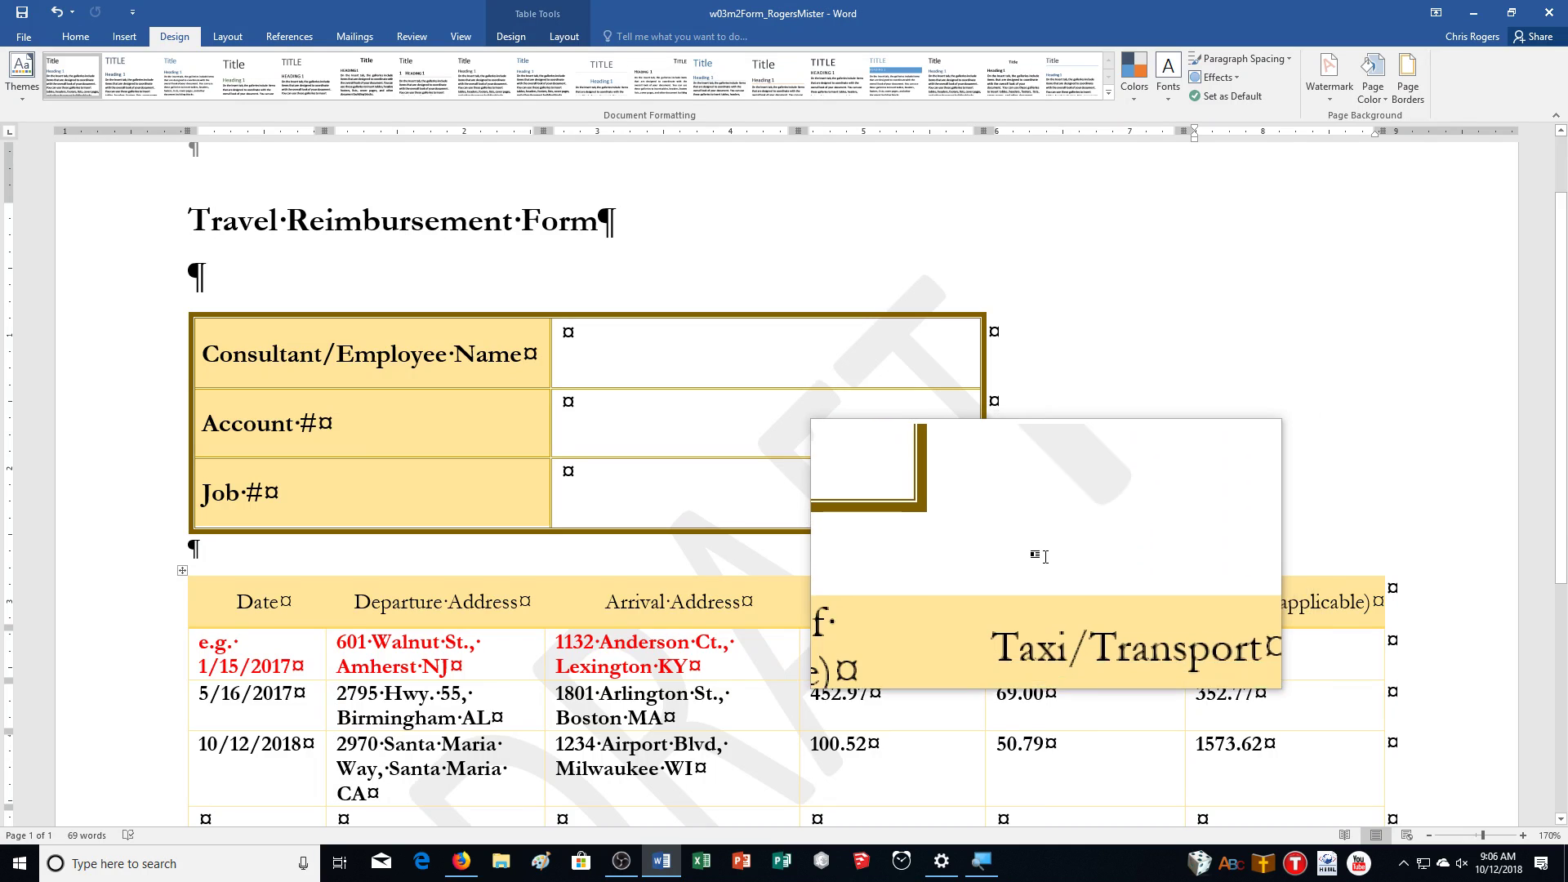
pyautogui.scroll(1, 1029, 553)
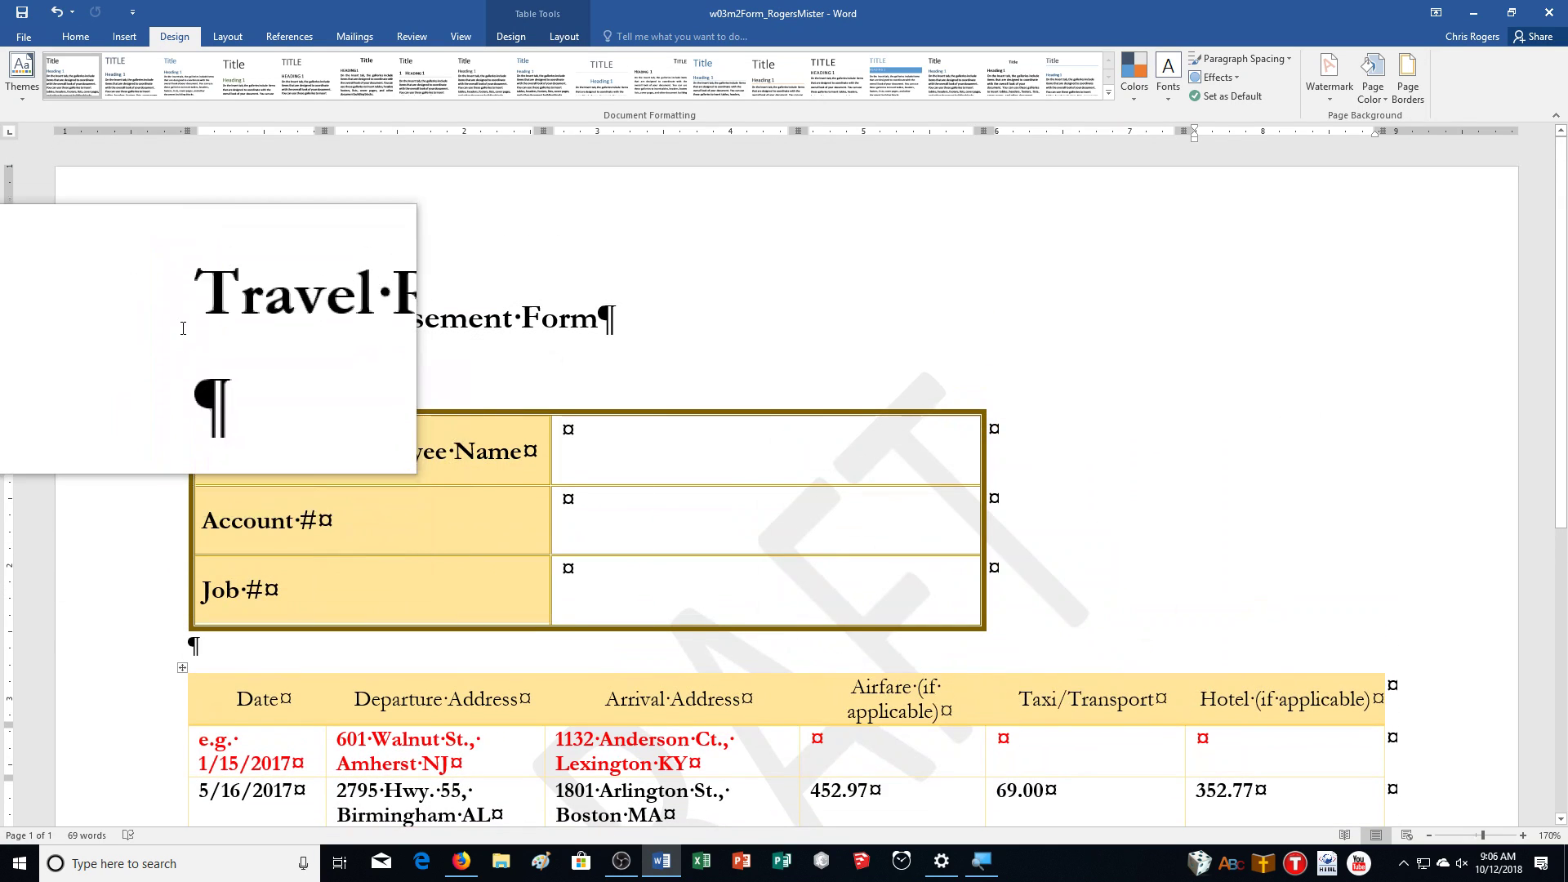
# Step: Insert a blank page before the Travel Reimbursement Form title
pyautogui.click(196, 372)
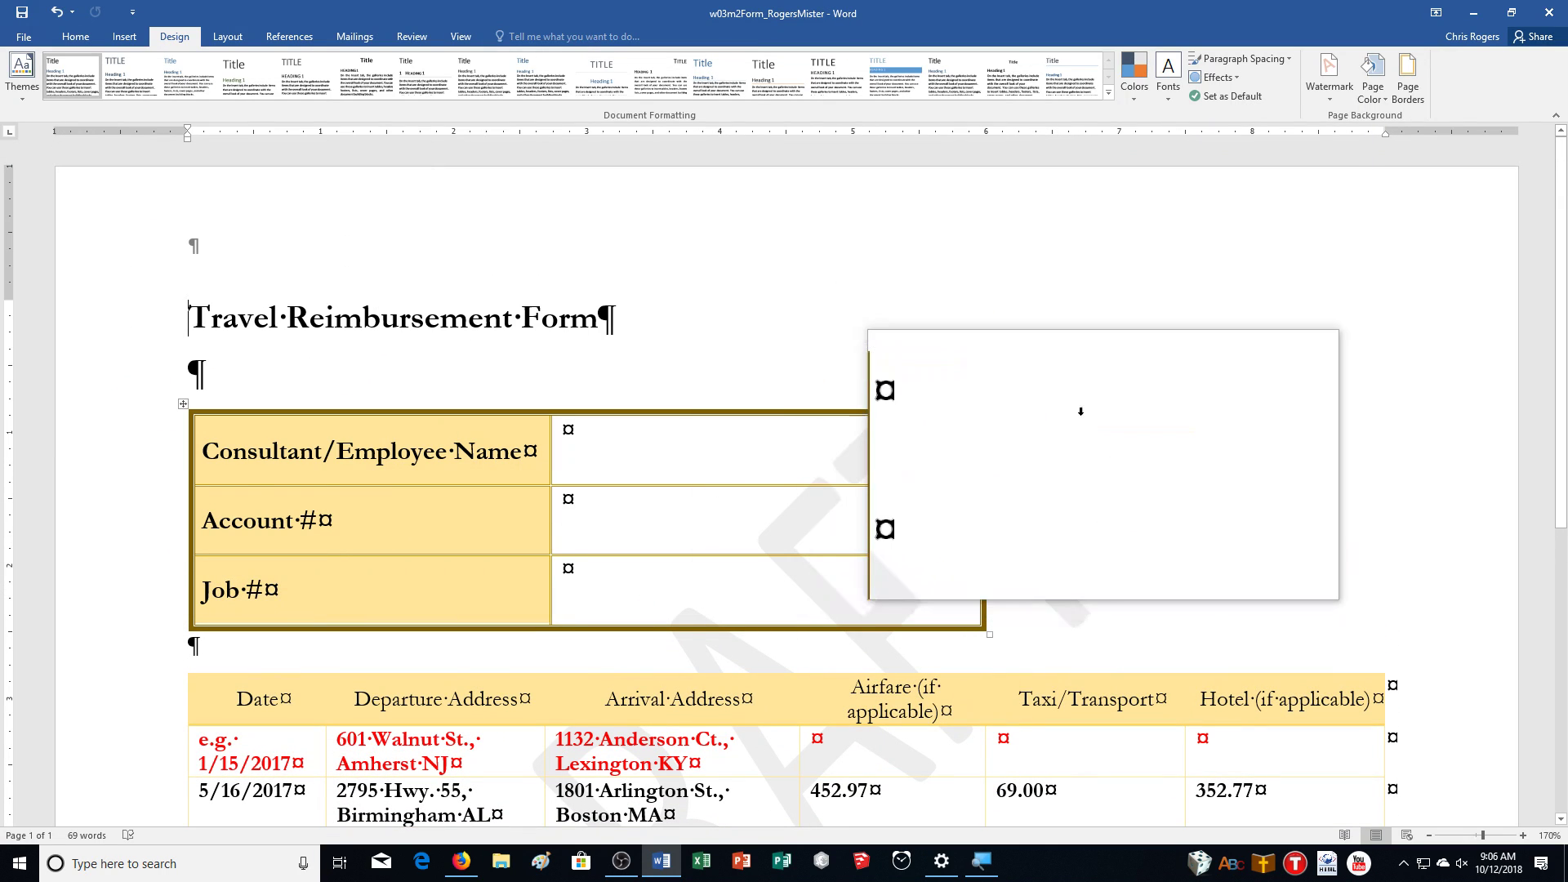
pyautogui.click(110, 41)
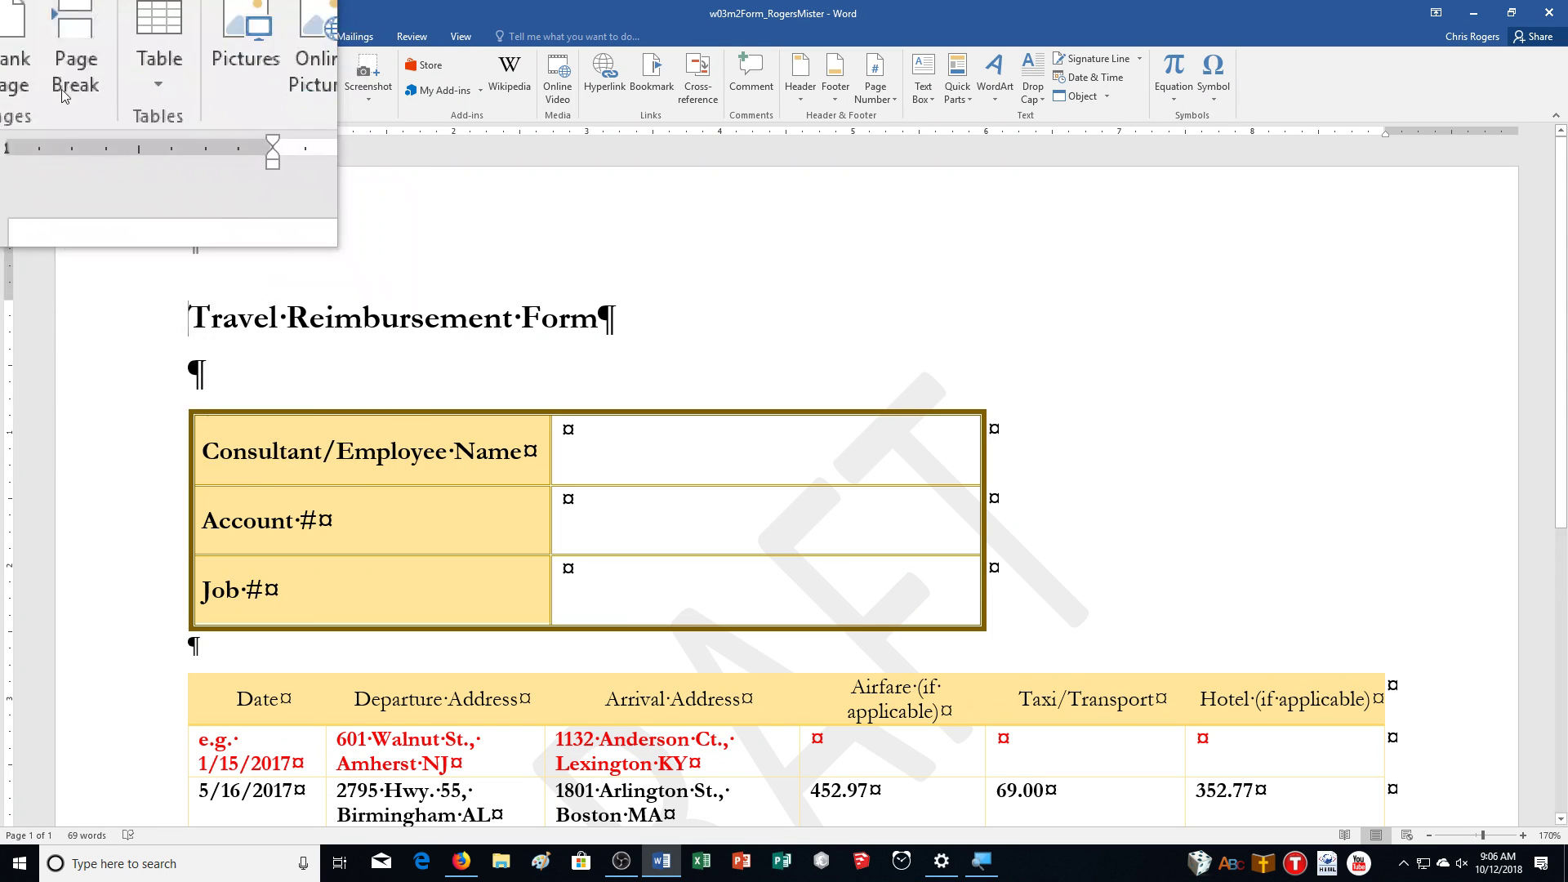
pyautogui.click(41, 82)
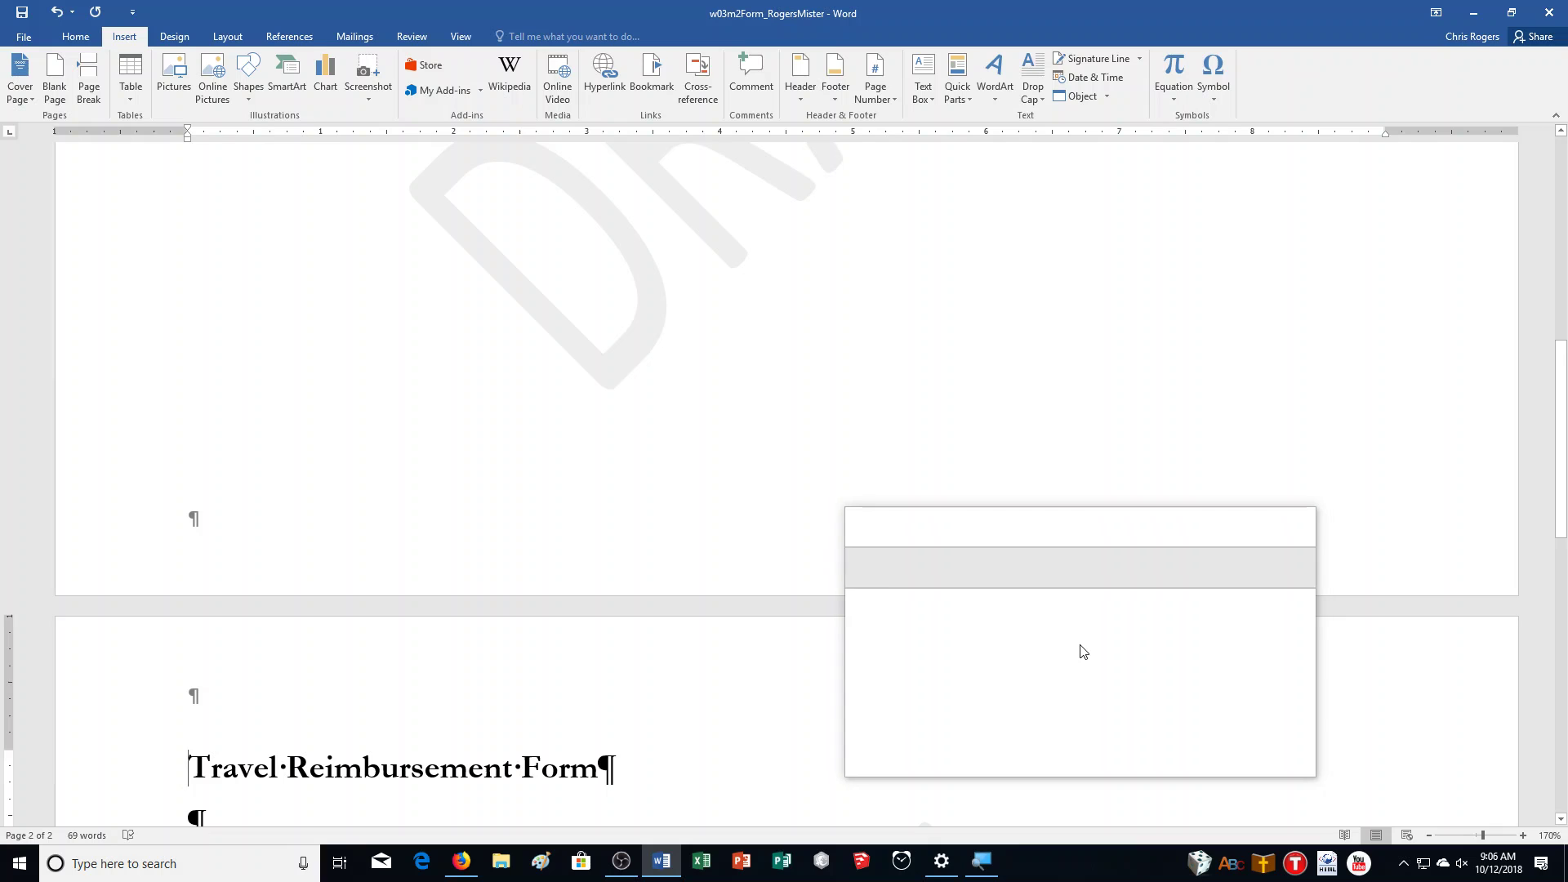
# Step: Insert the text of the w03m2Memo file from the Downloads folder at the start of the new first page
pyautogui.scroll(10, 1083, 651)
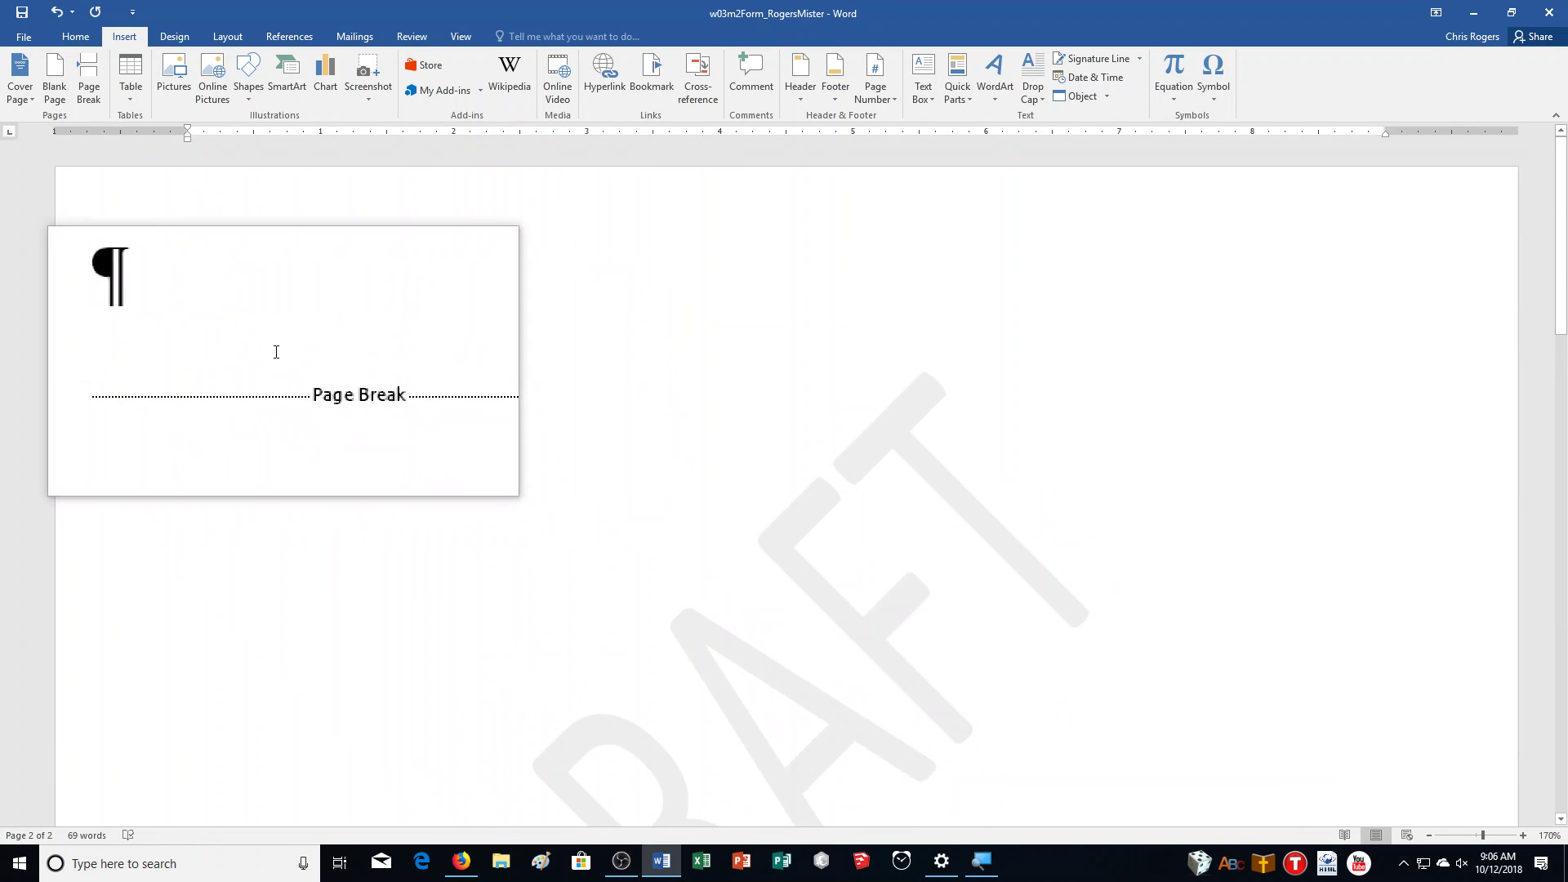
pyautogui.click(269, 337)
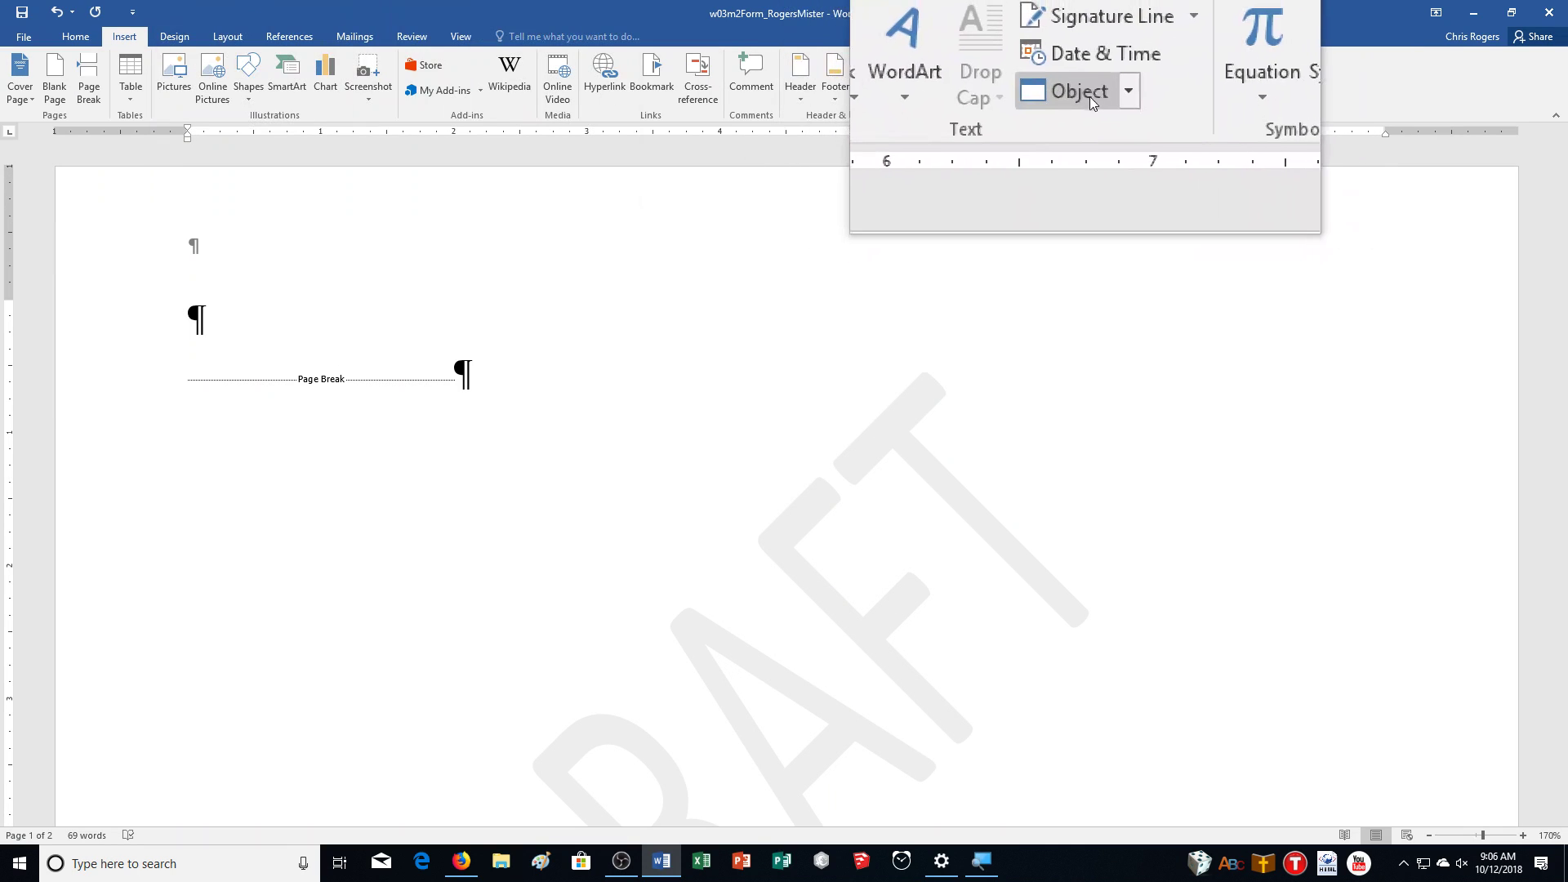
pyautogui.click(1109, 95)
pyautogui.click(1104, 140)
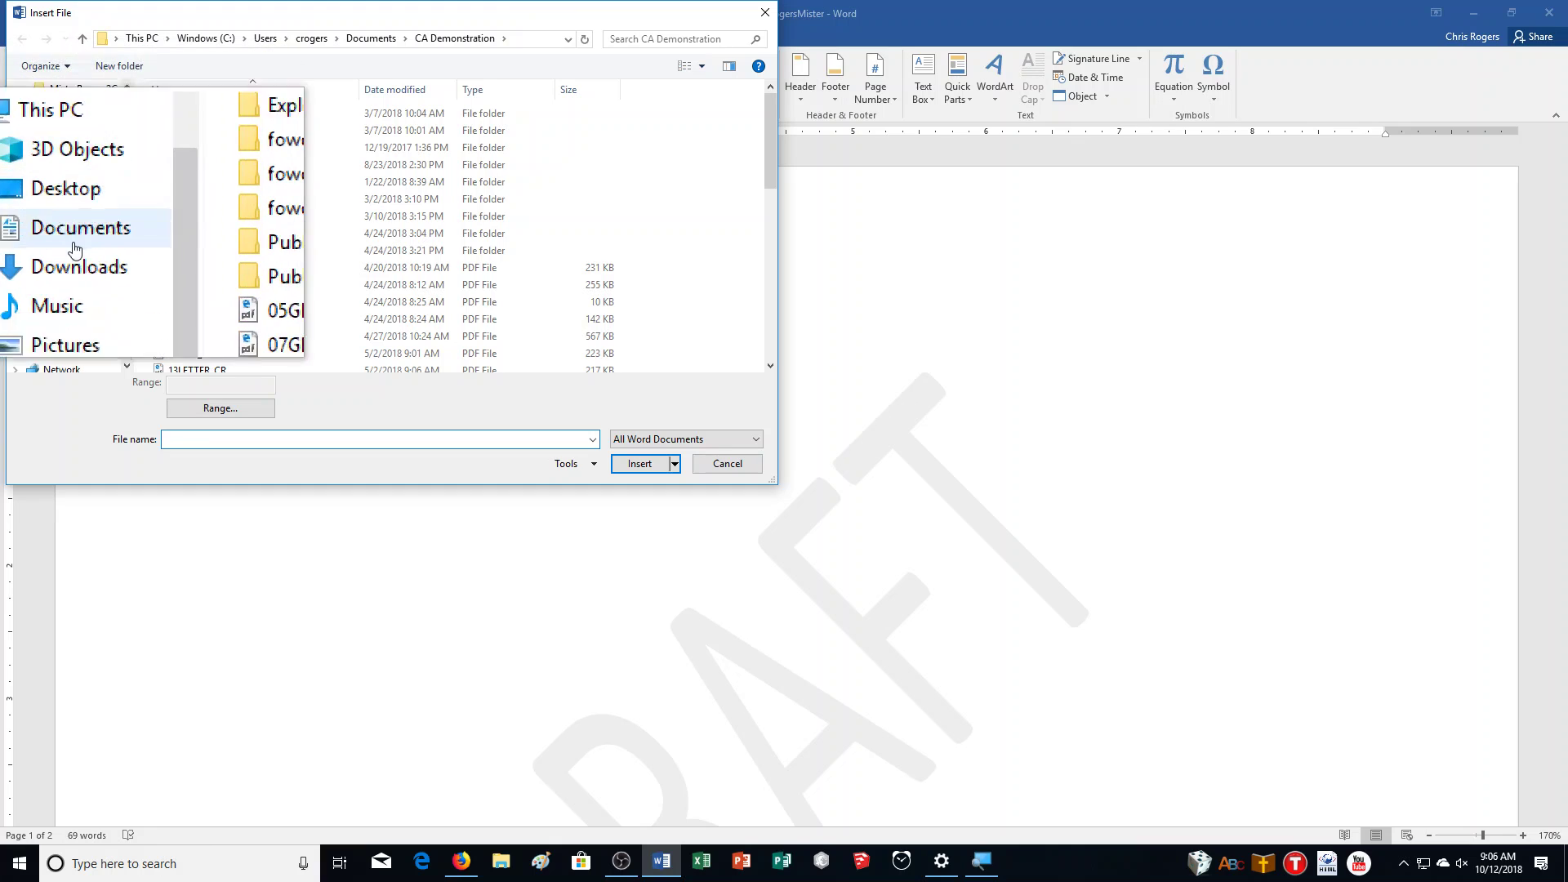
pyautogui.click(71, 245)
pyautogui.scroll(-3, 654, 204)
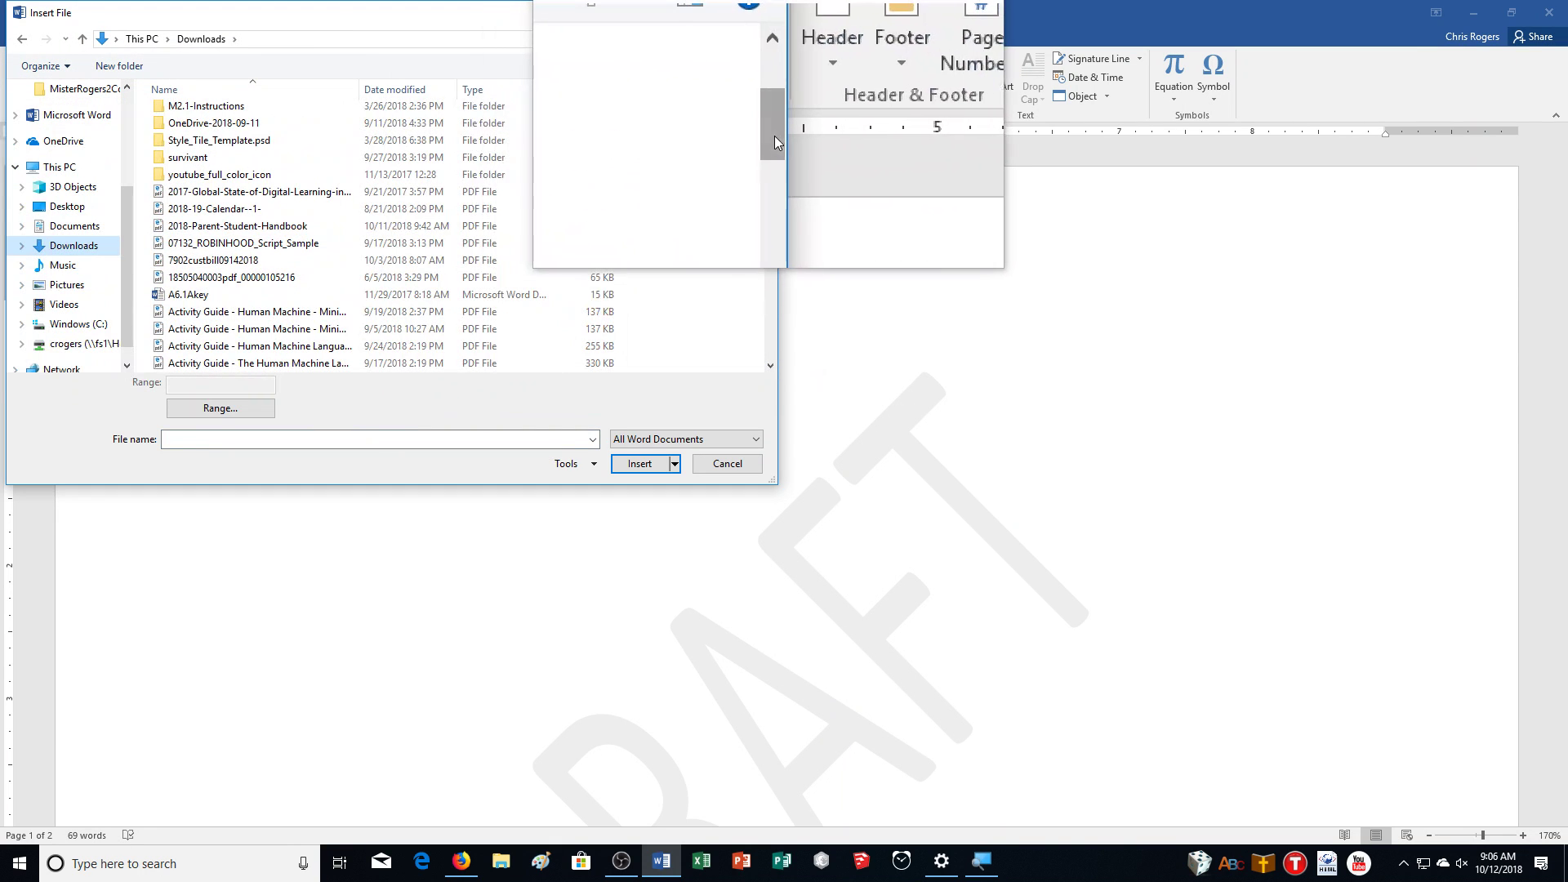
pyautogui.moveTo(774, 140); pyautogui.dragTo(782, 377)
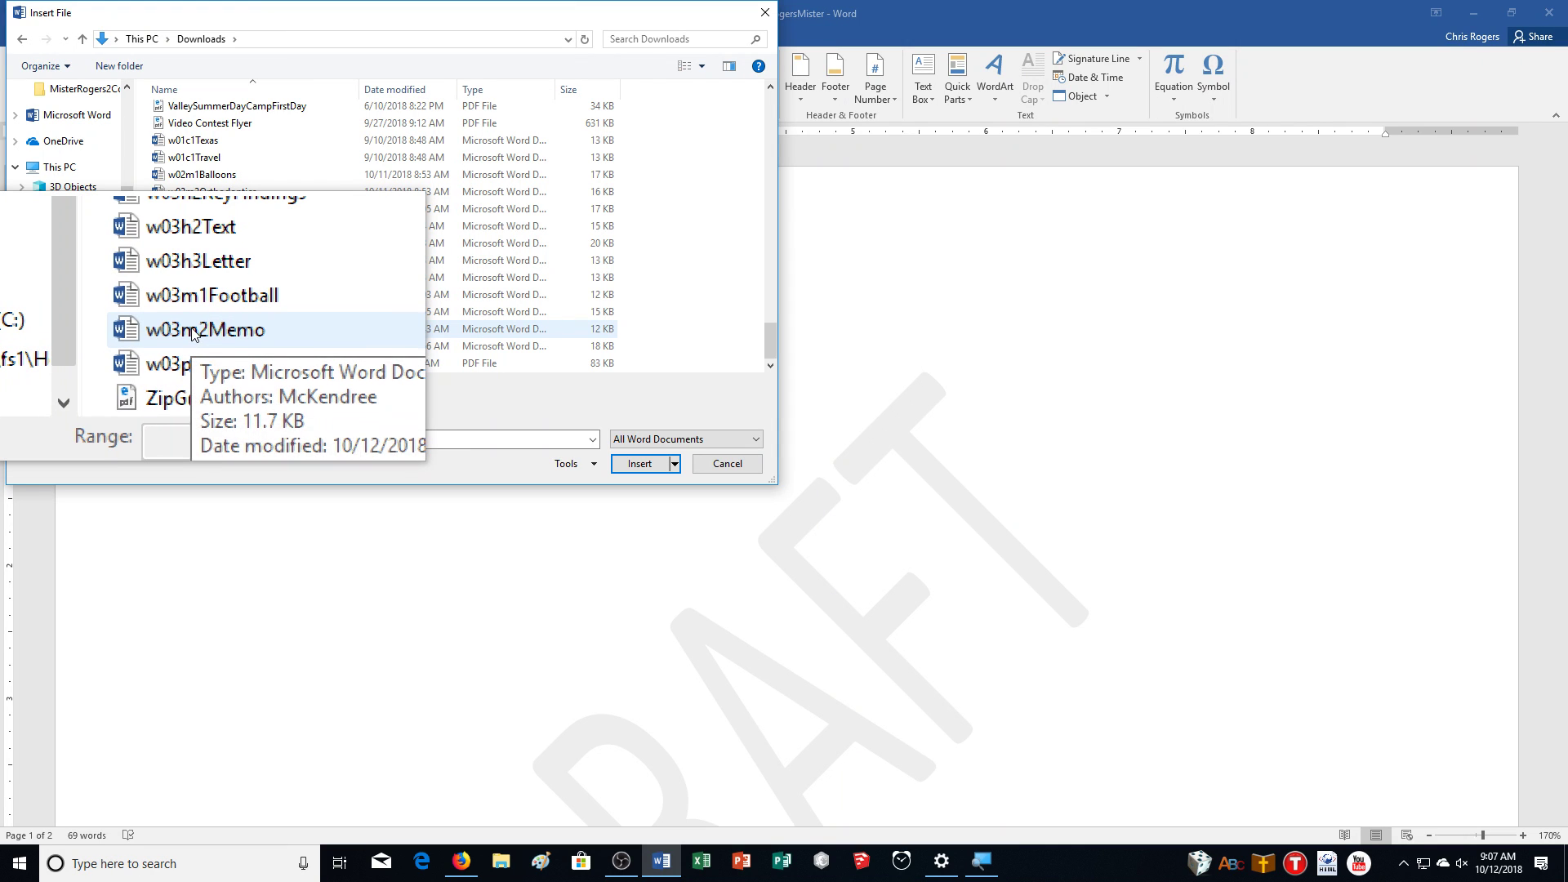
pyautogui.click(229, 337)
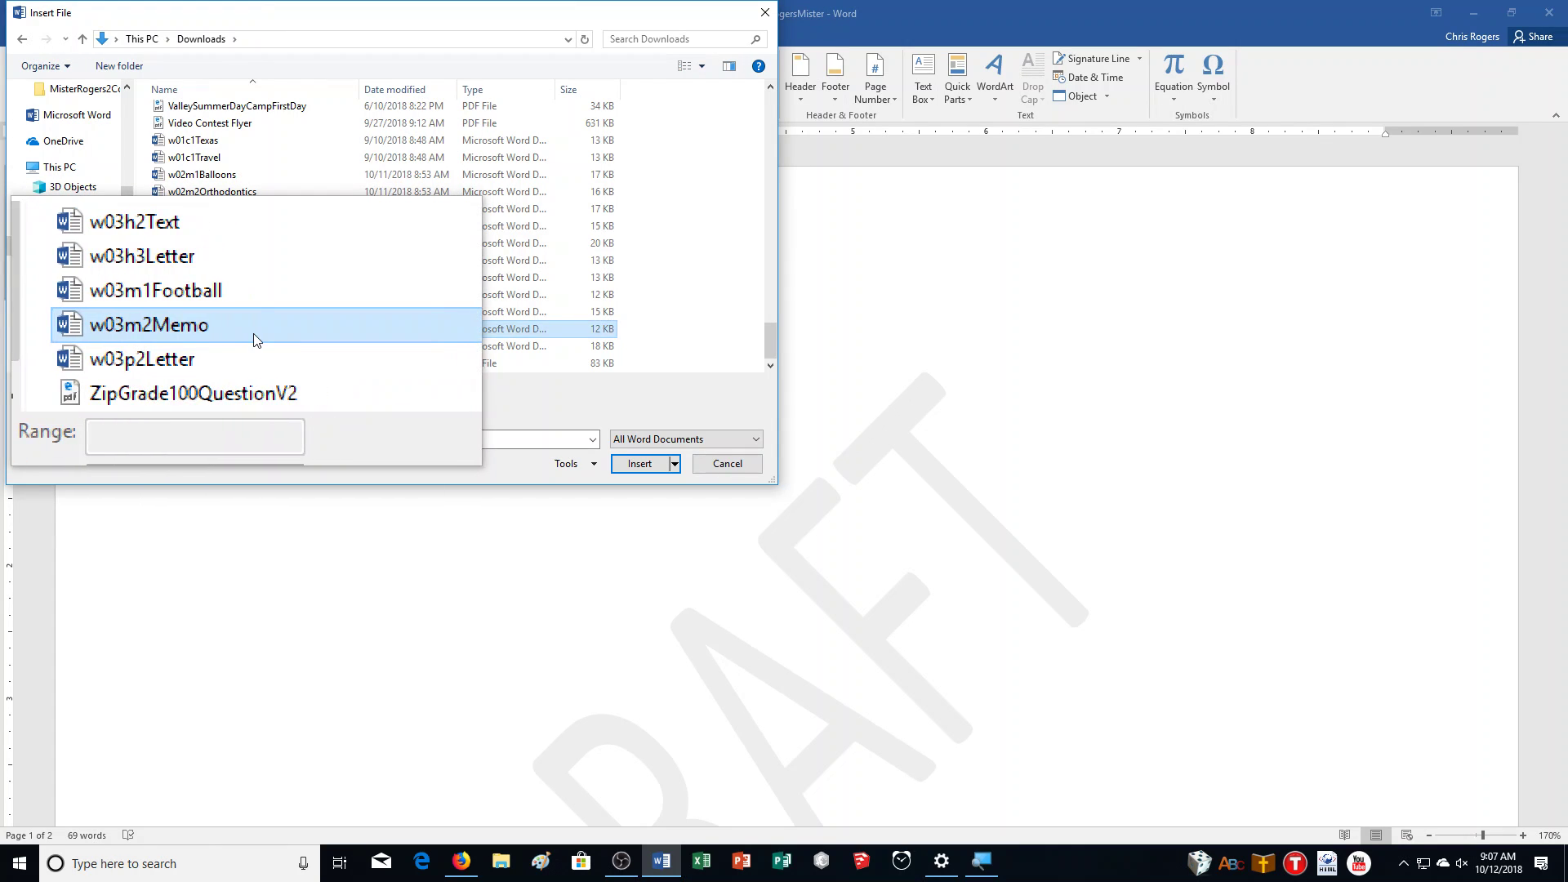
pyautogui.click(665, 468)
# Step: Turn on Different First Page in the memo page's header so the DRAFT watermark is dropped from that page
pyautogui.scroll(-1, 1271, 574)
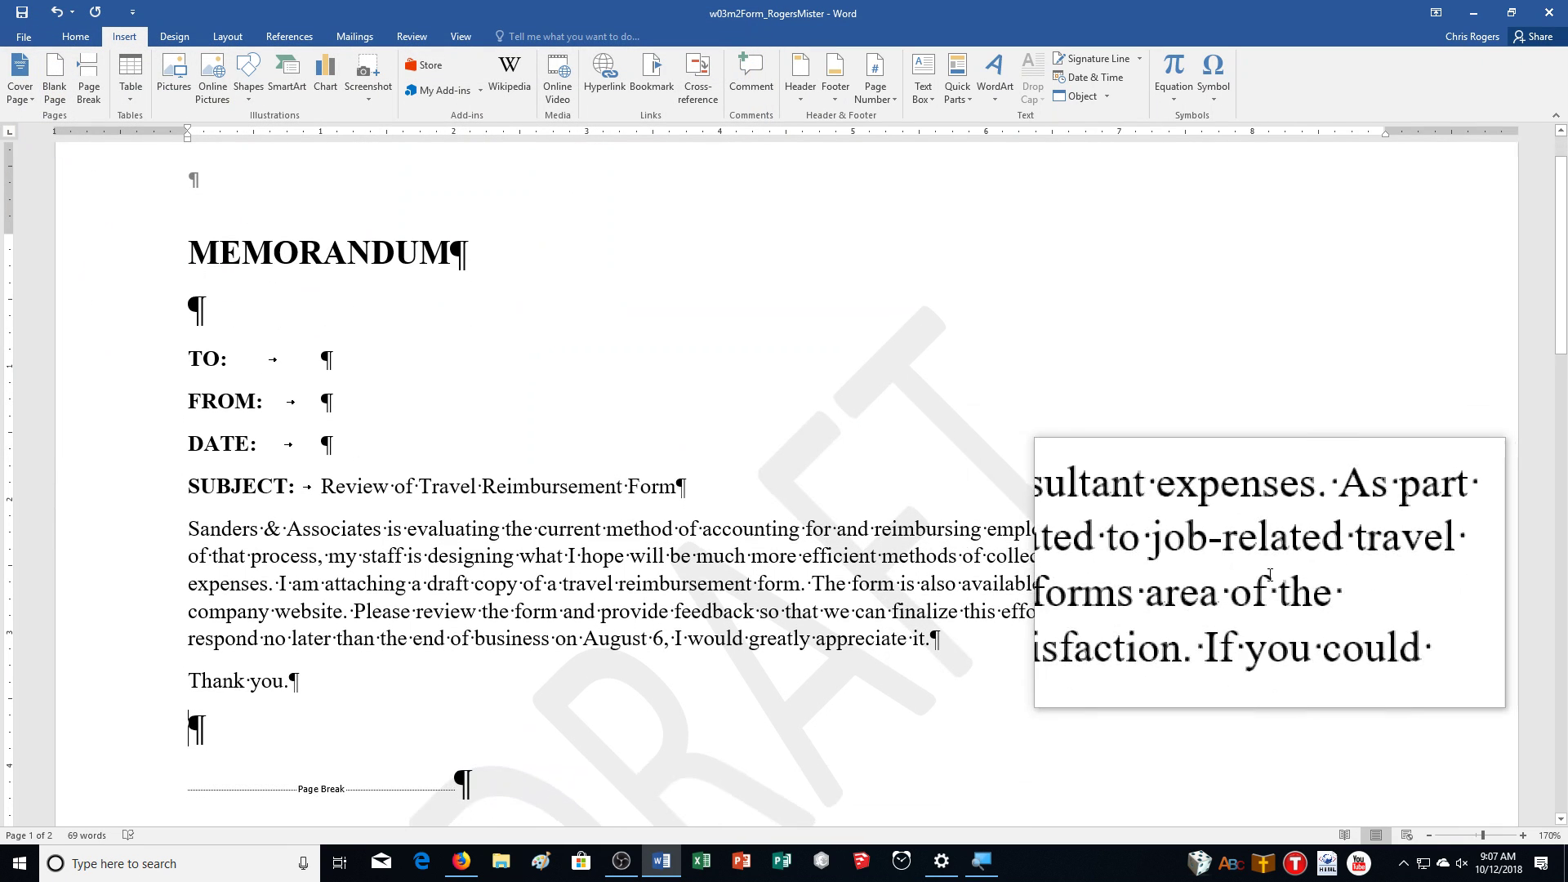
pyautogui.scroll(-1, 1270, 574)
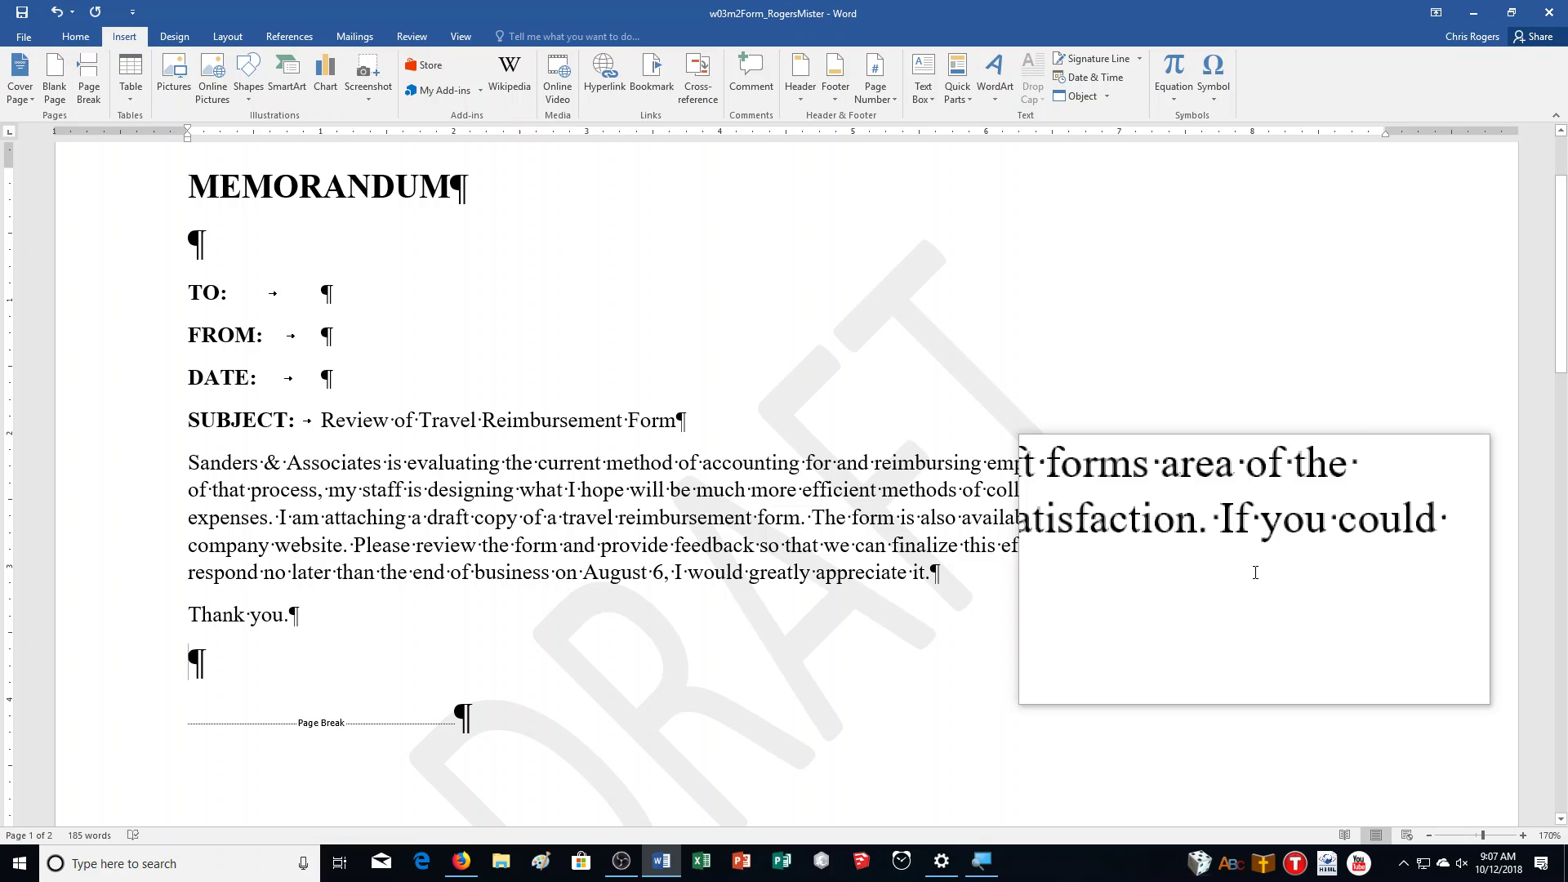
pyautogui.scroll(2, 1184, 531)
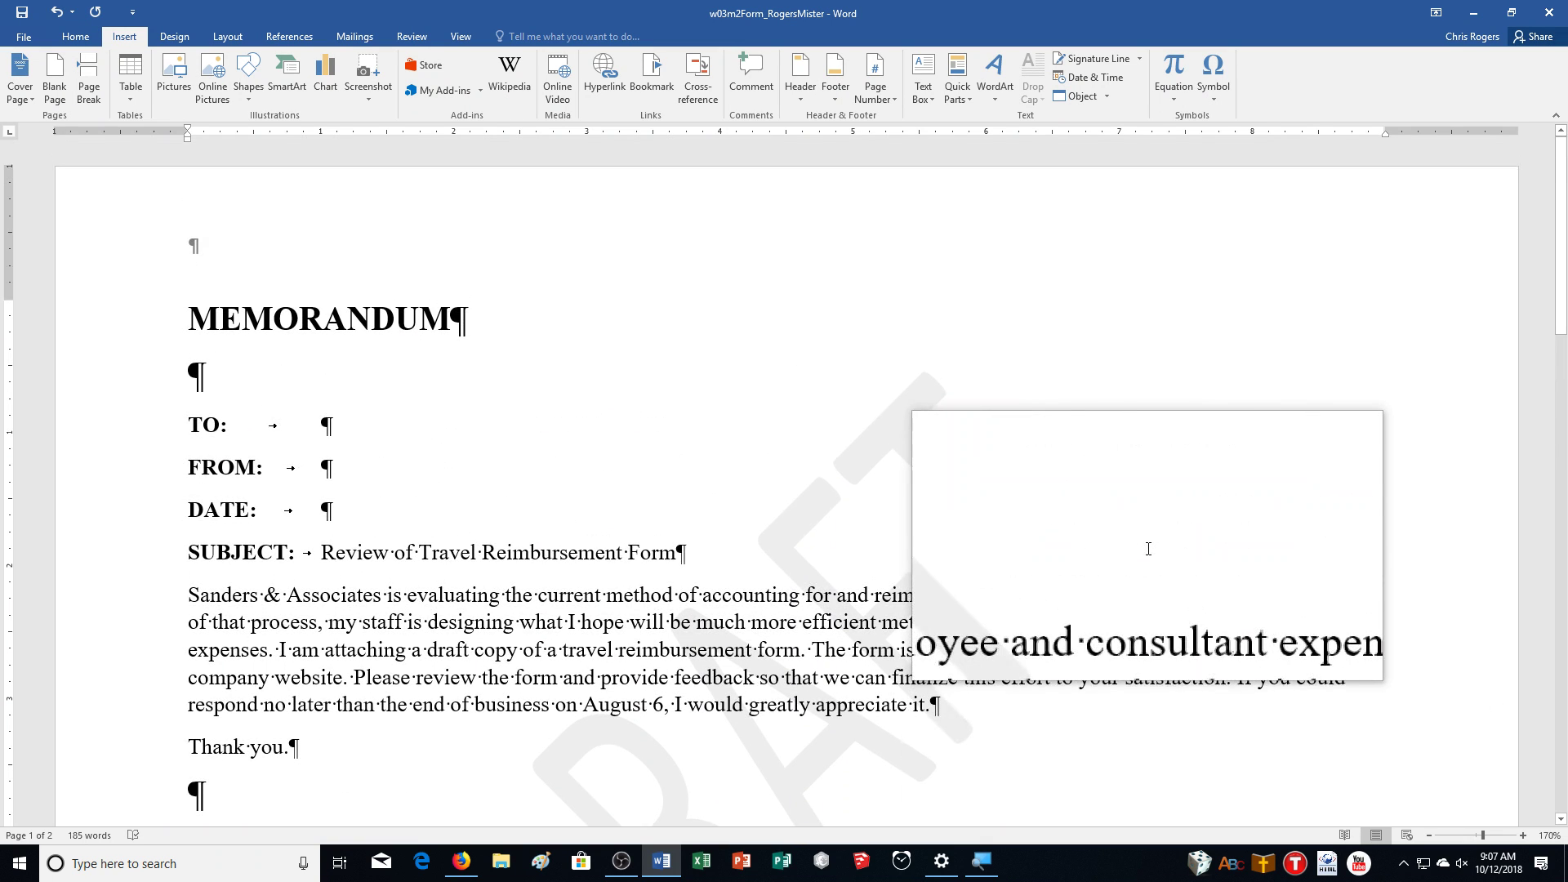
pyautogui.doubleClick(746, 243)
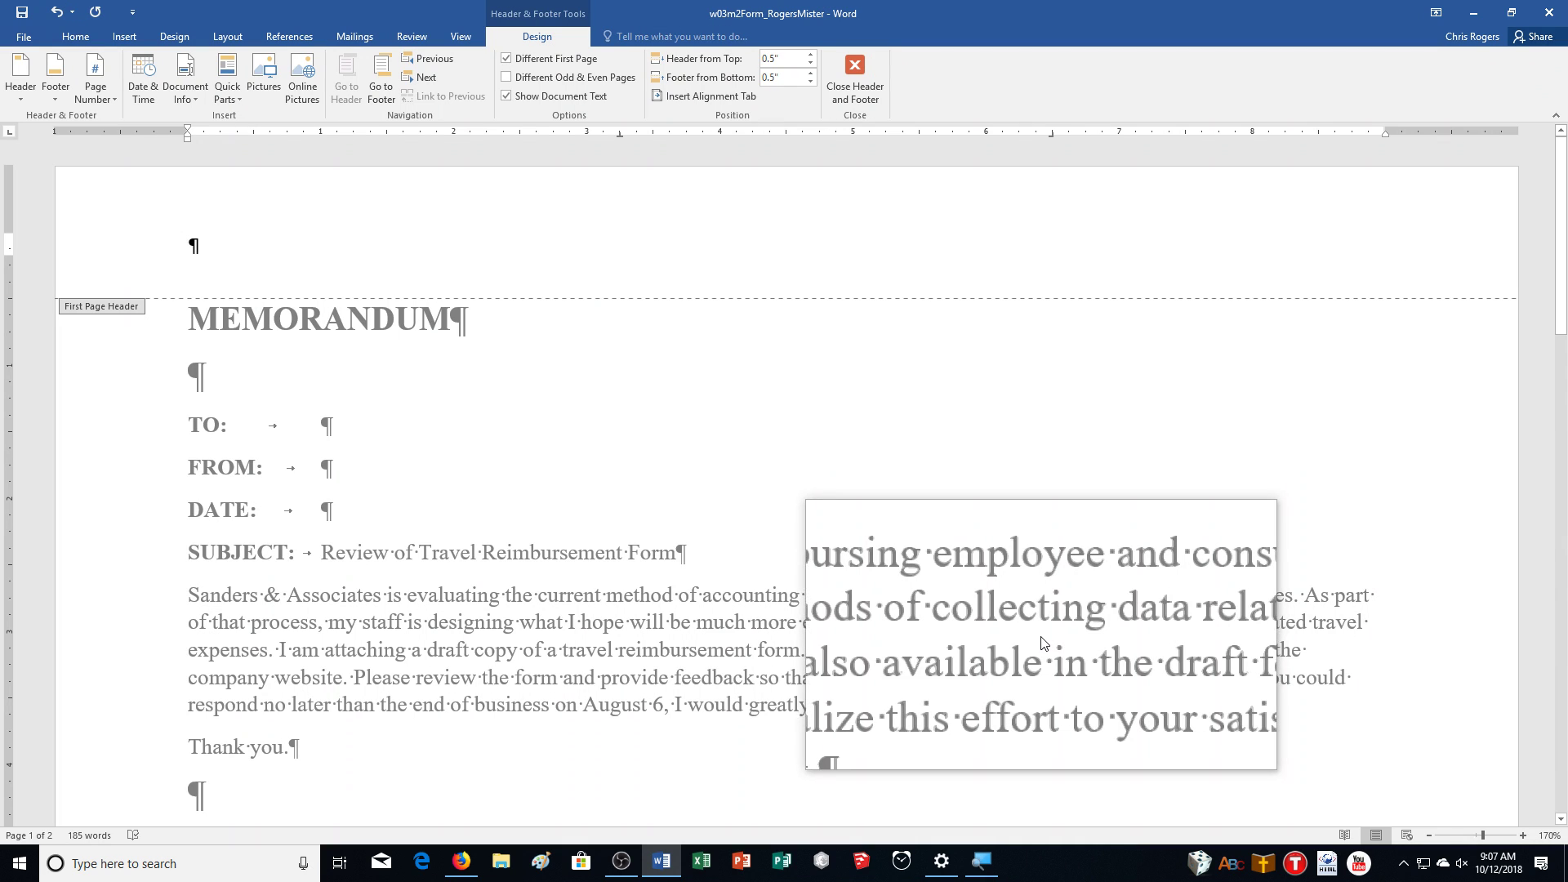
pyautogui.click(858, 92)
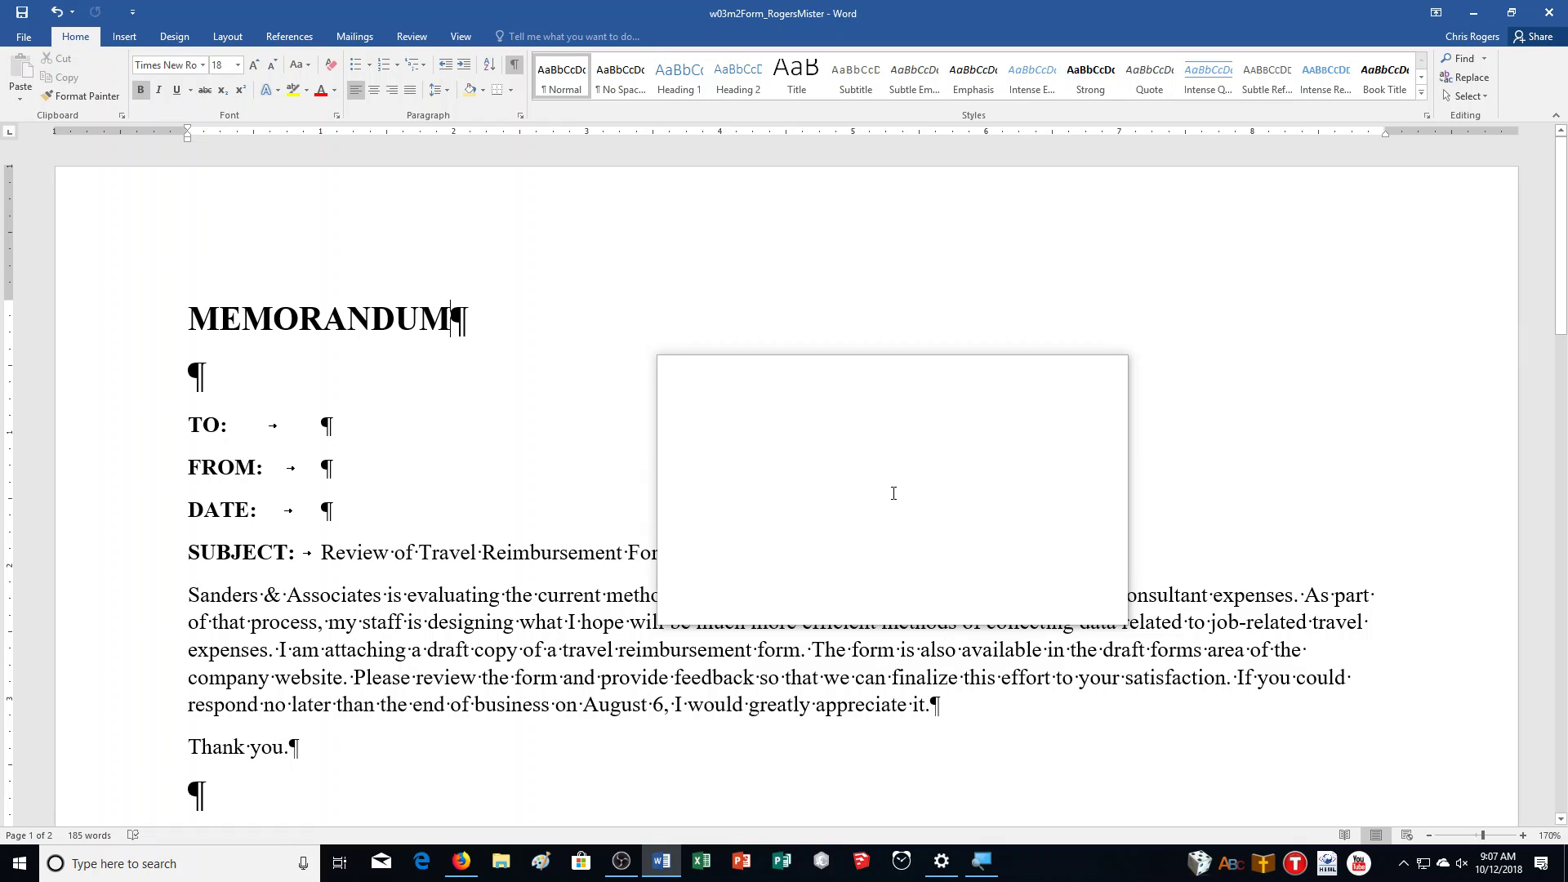
# Step: Distribute all rows of the travel expense table evenly
pyautogui.scroll(-10, 893, 493)
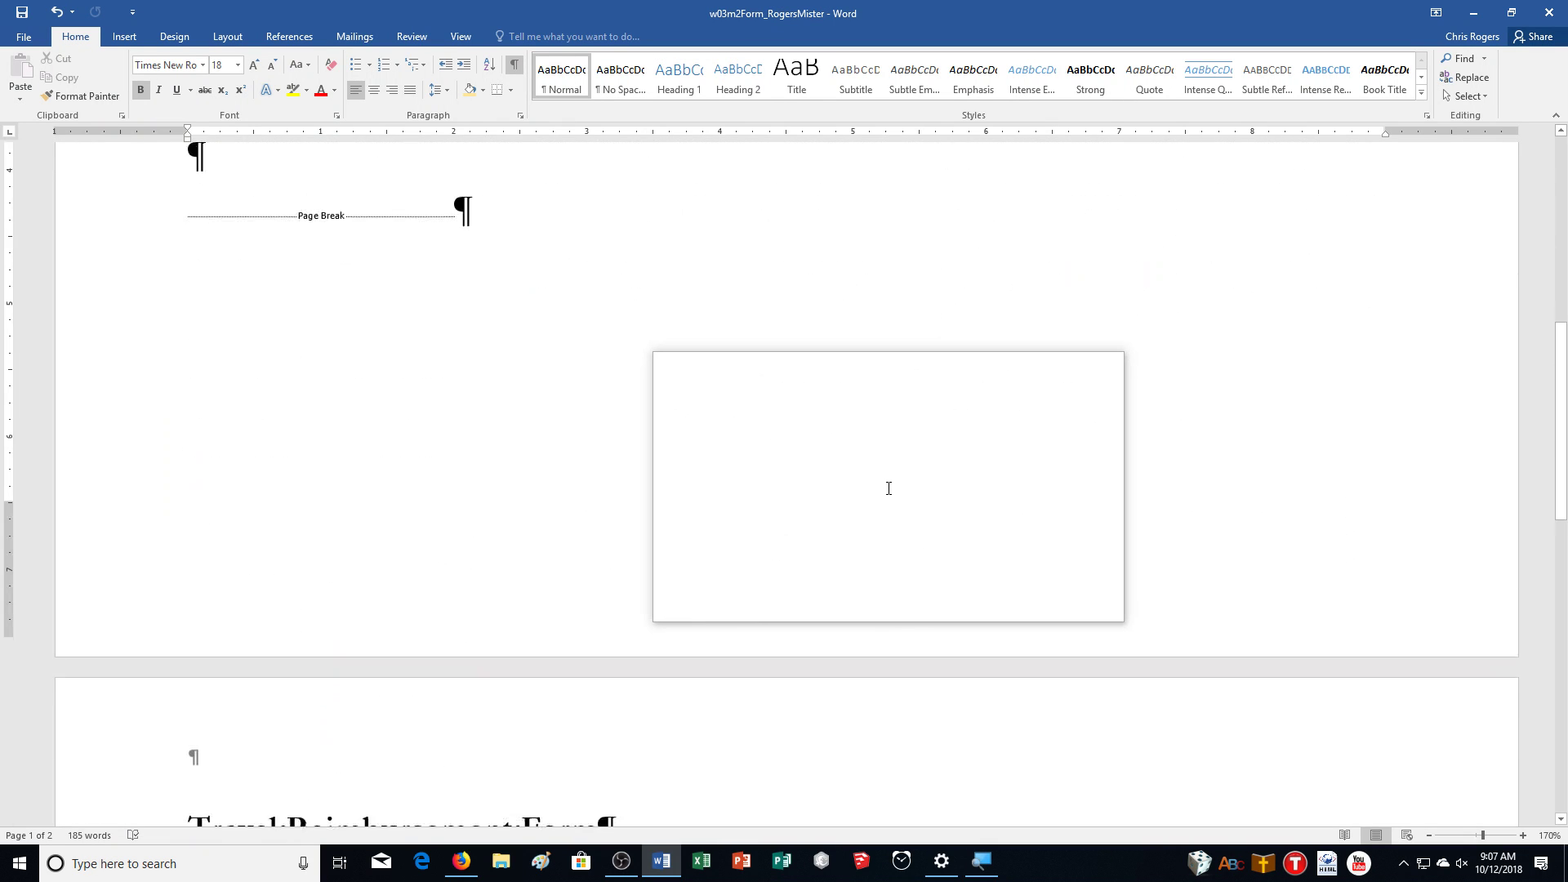
pyautogui.scroll(-7, 884, 487)
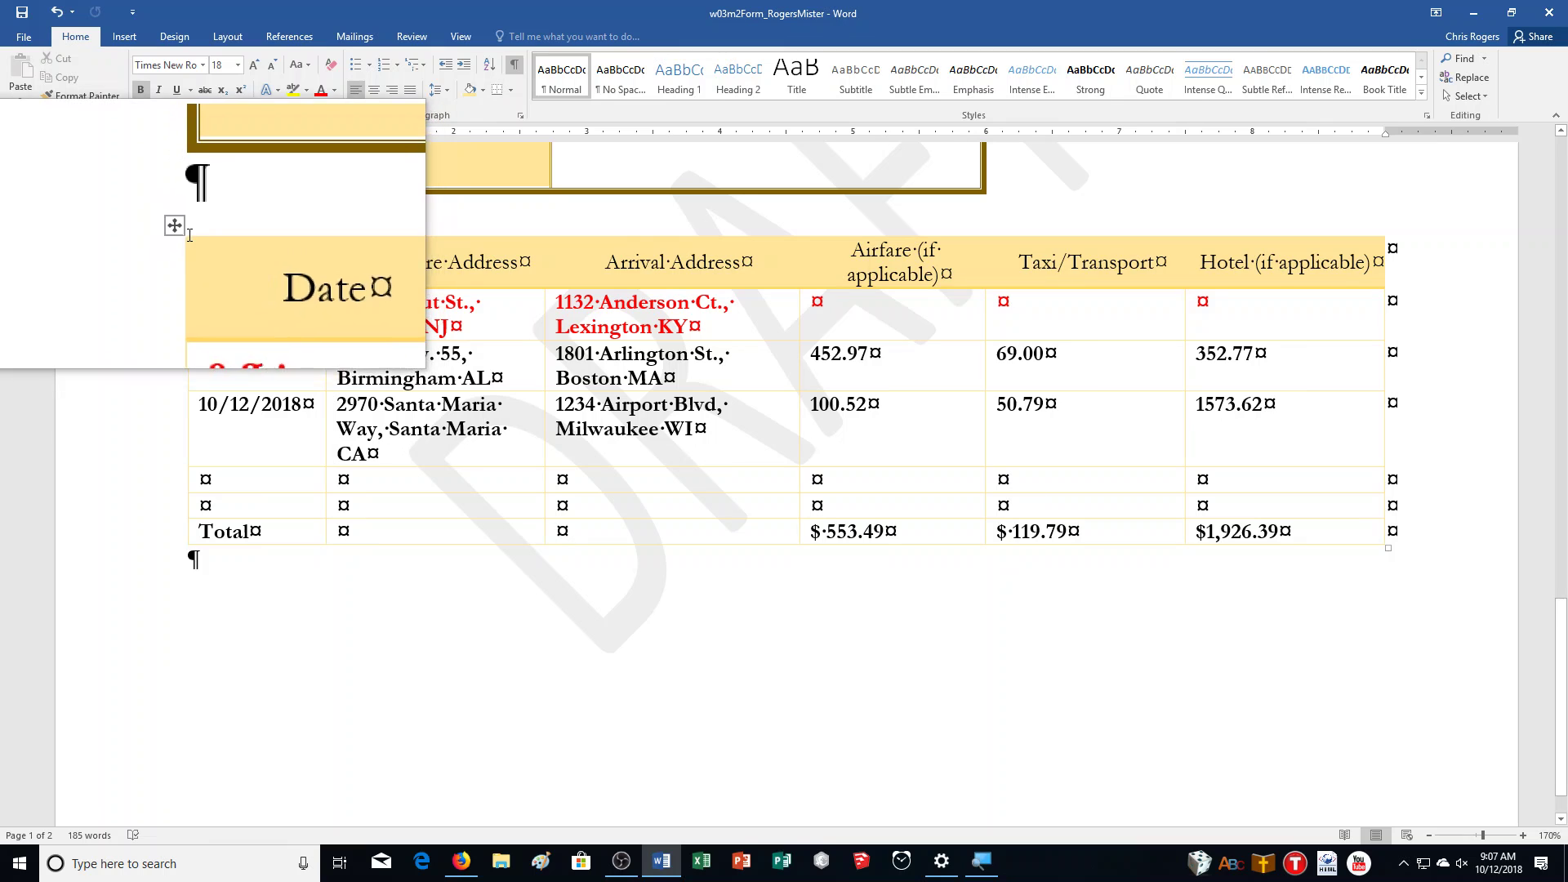
pyautogui.click(181, 230)
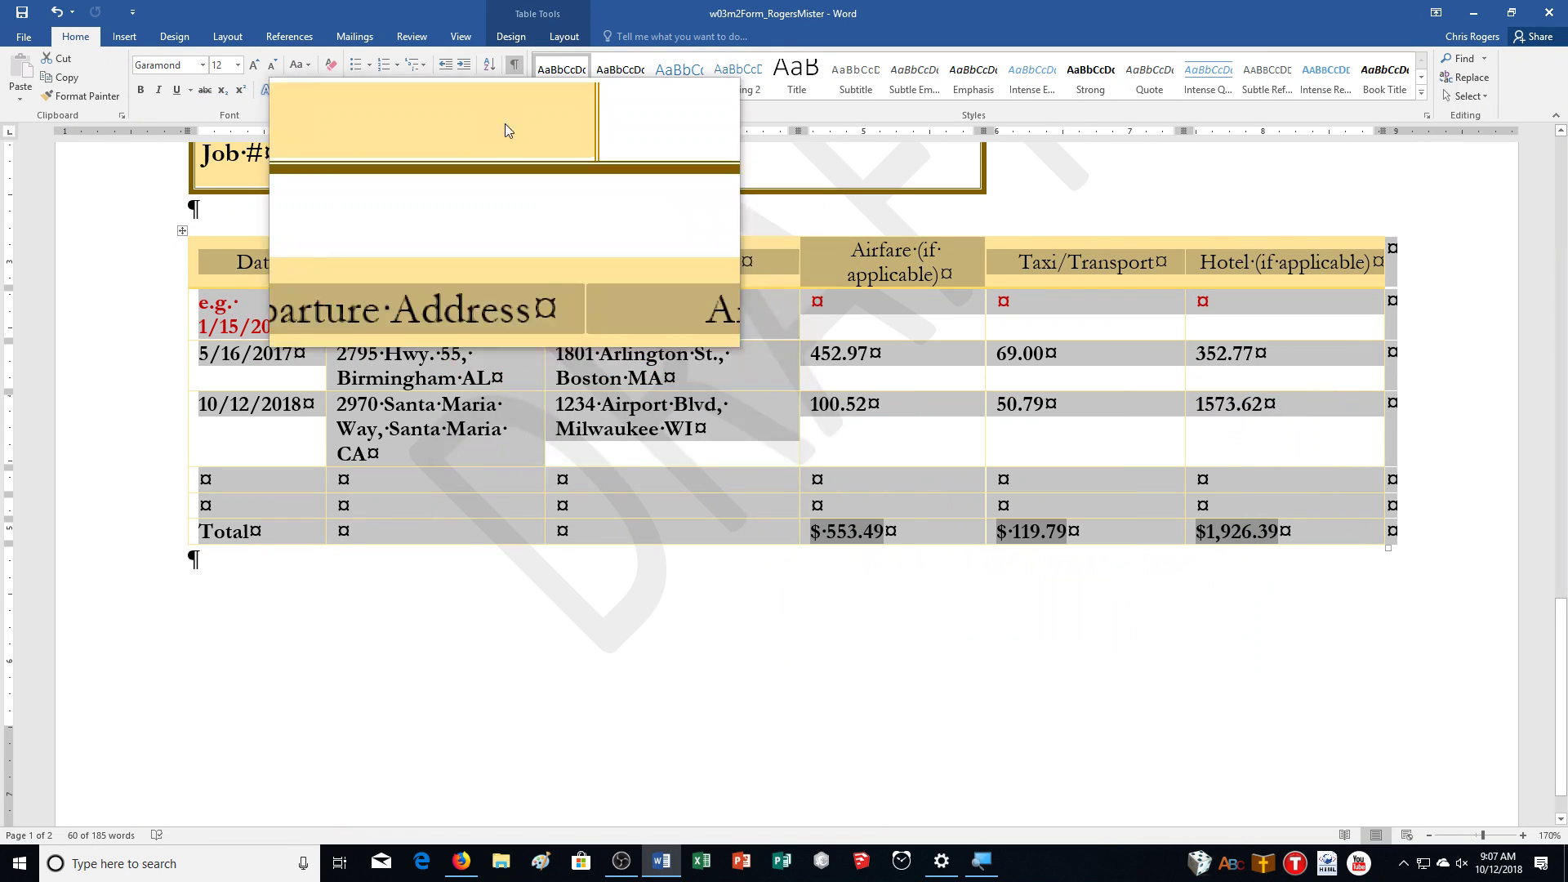
pyautogui.click(564, 36)
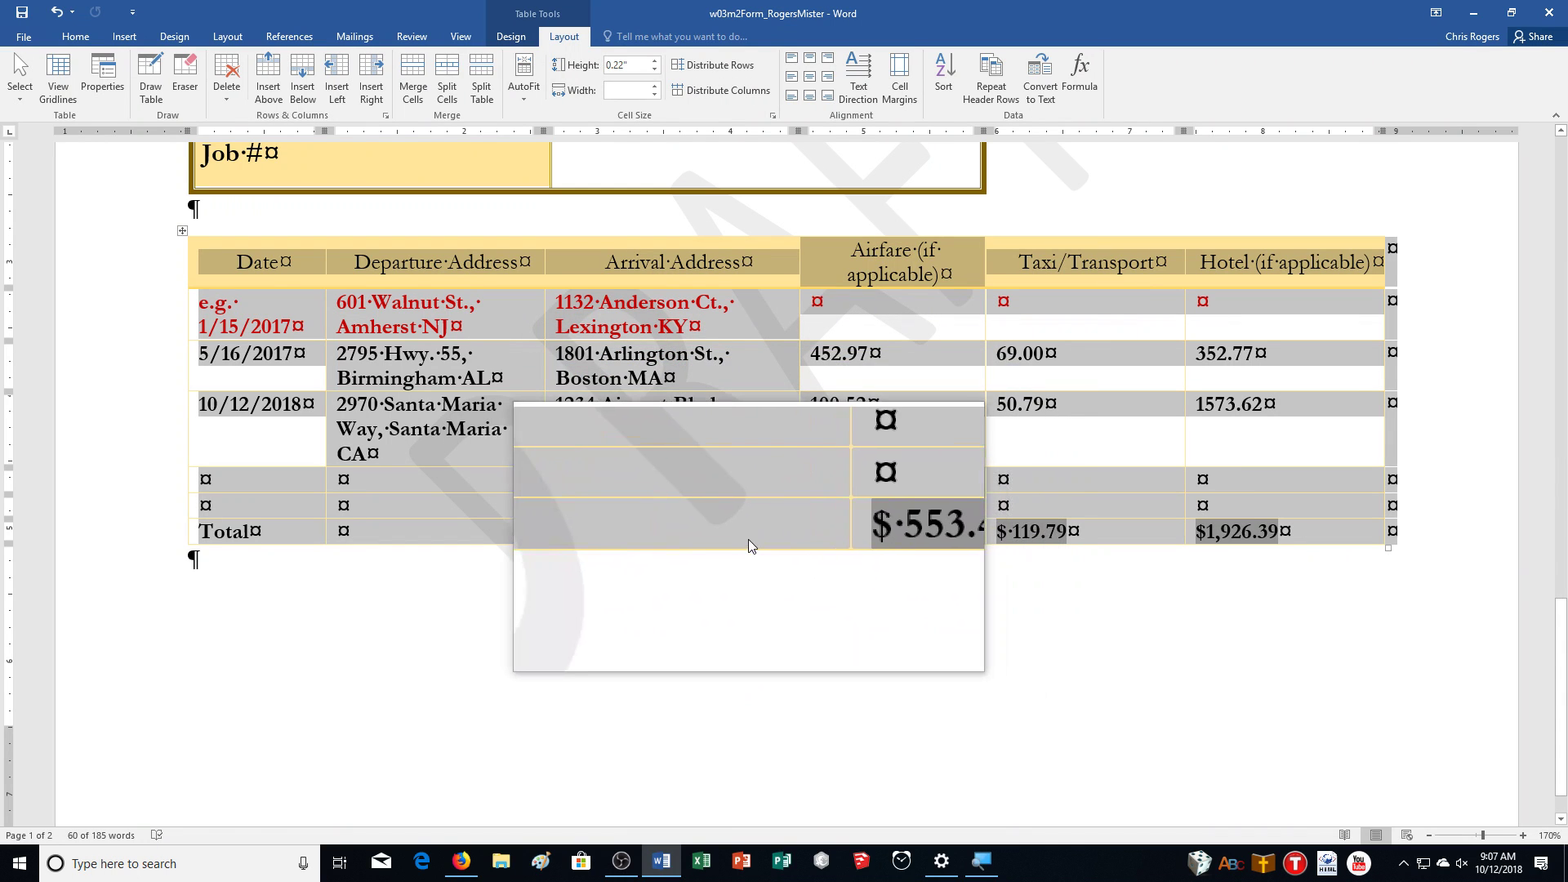
pyautogui.rightClick(551, 311)
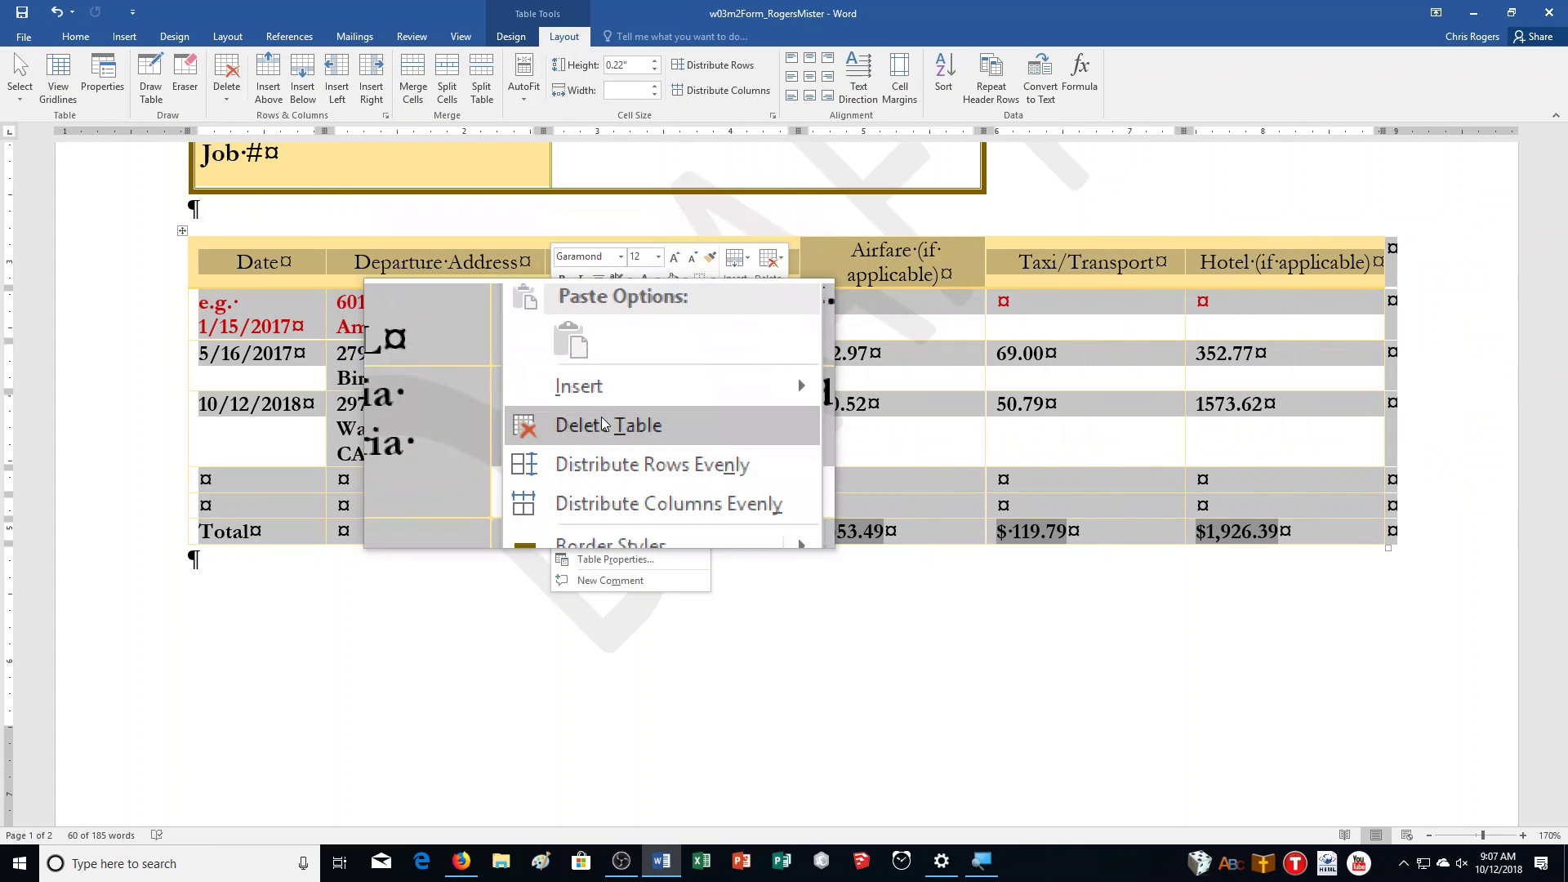
pyautogui.click(635, 443)
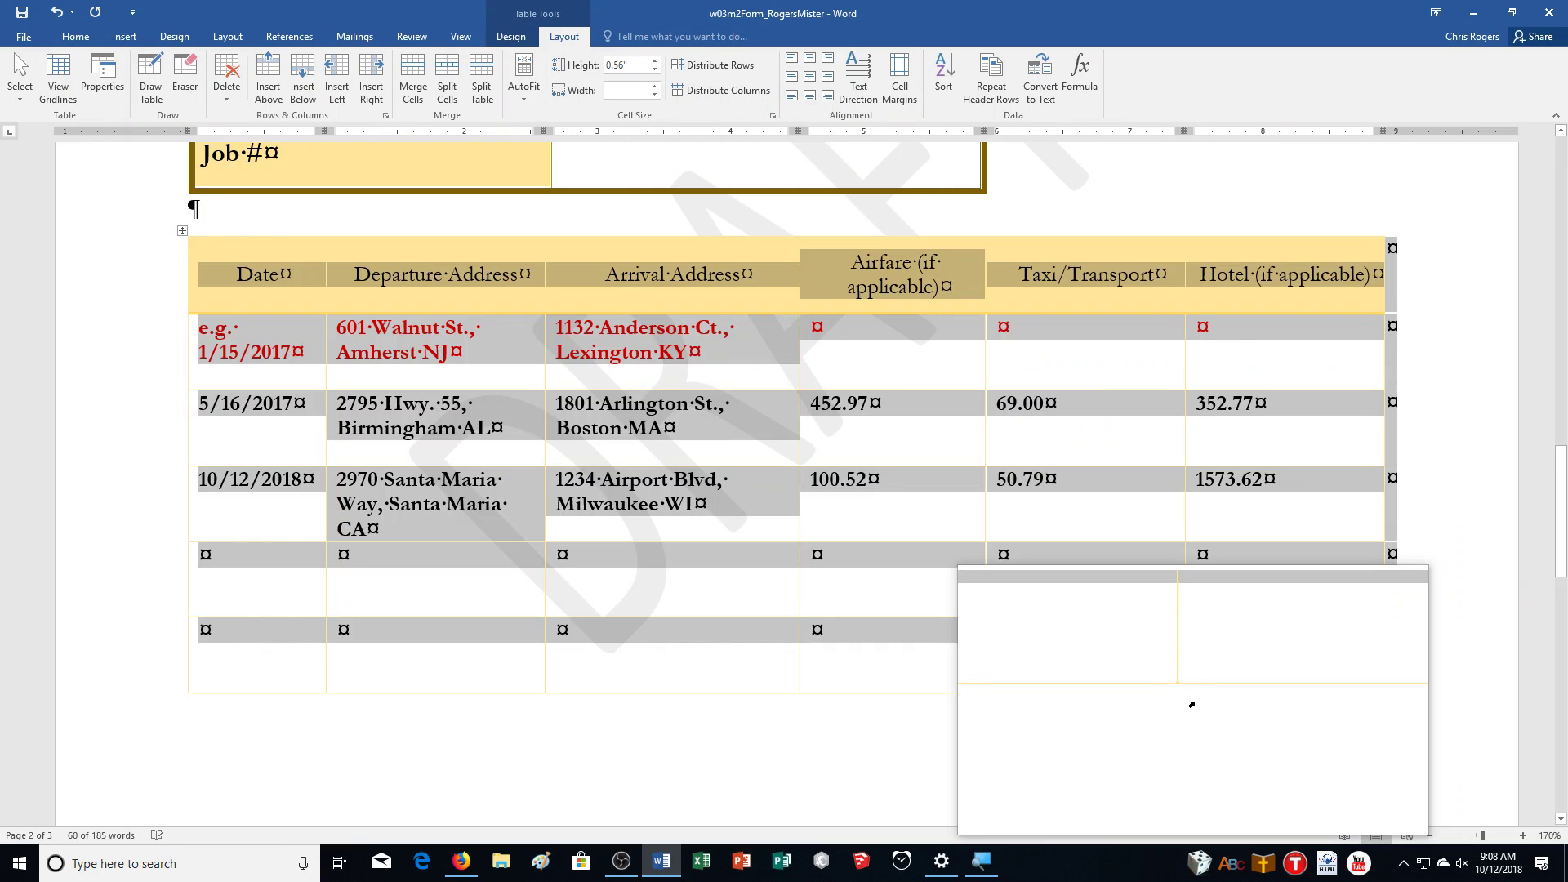
# Step: Enter the sender's name on the memo's FROM line and remove the bold formatting from it
pyautogui.scroll(15, 1191, 707)
pyautogui.scroll(5, 1194, 702)
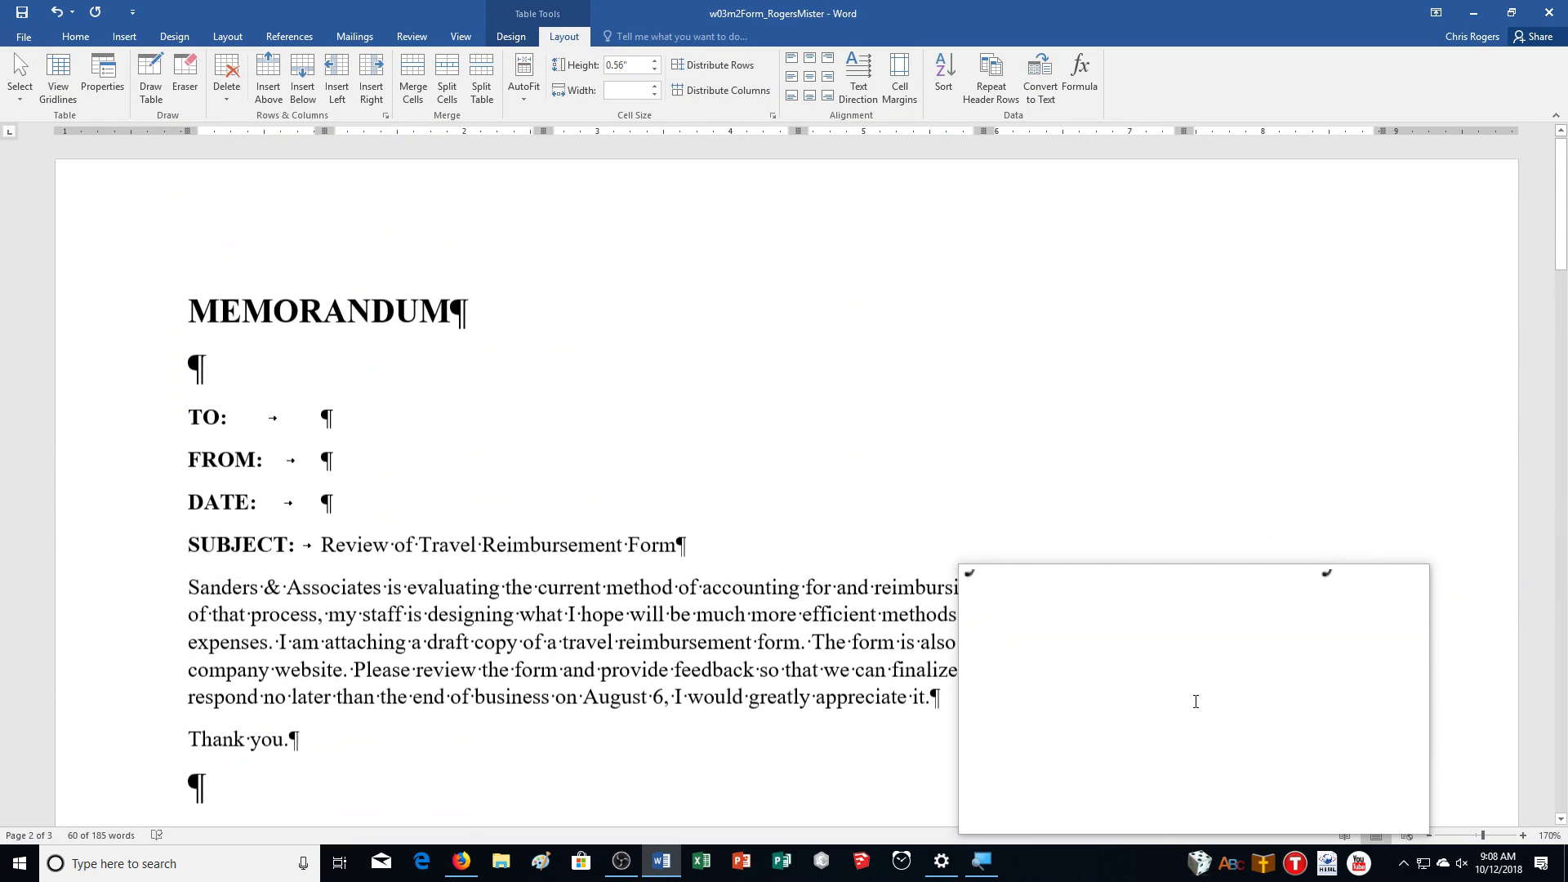
pyautogui.click(876, 570)
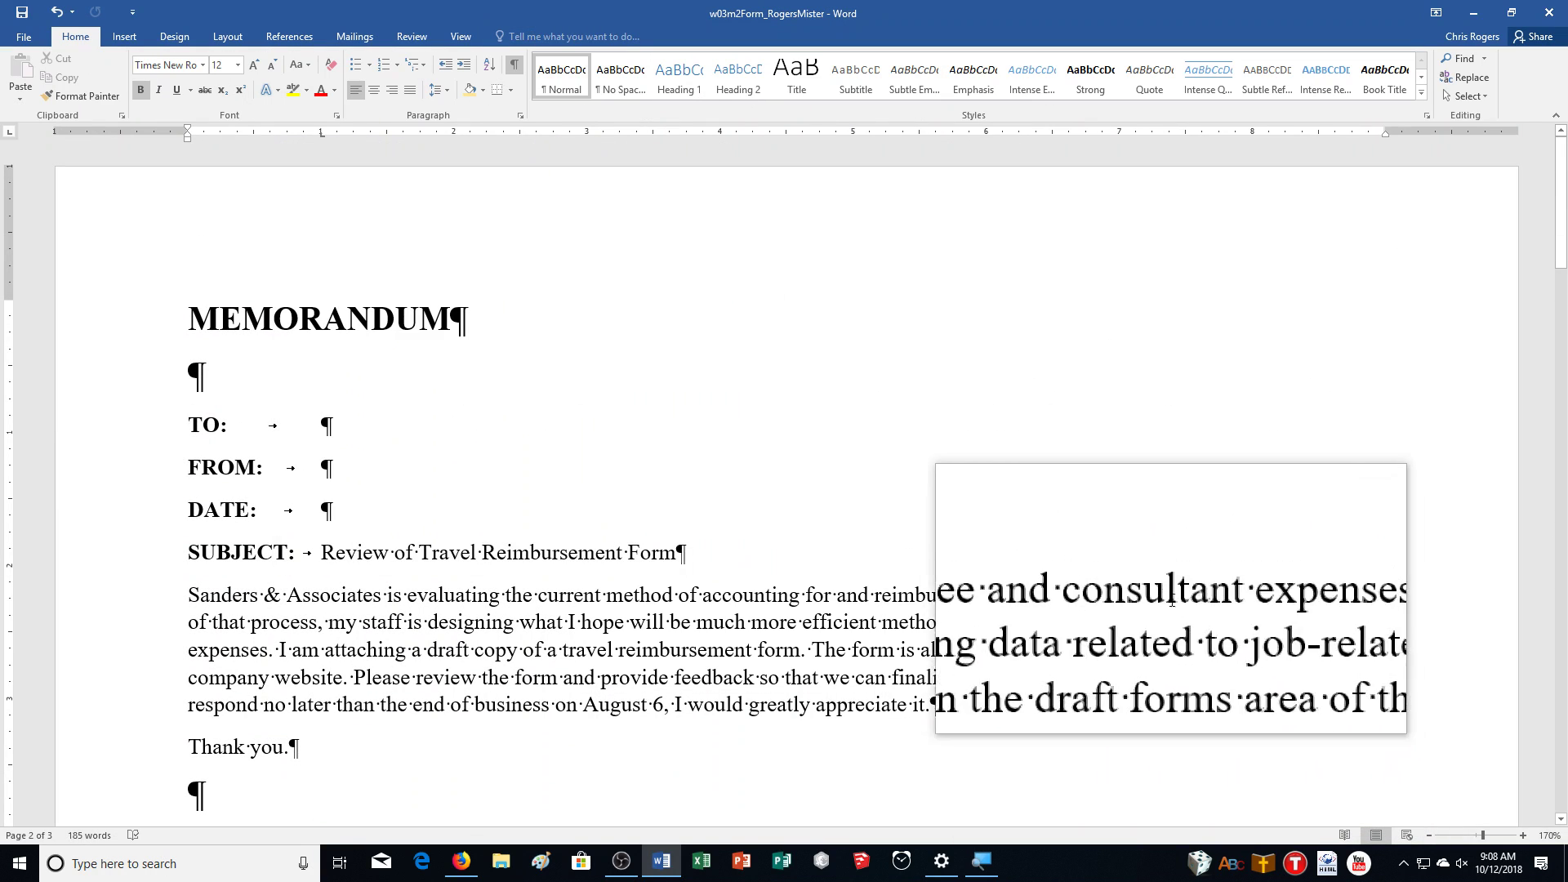
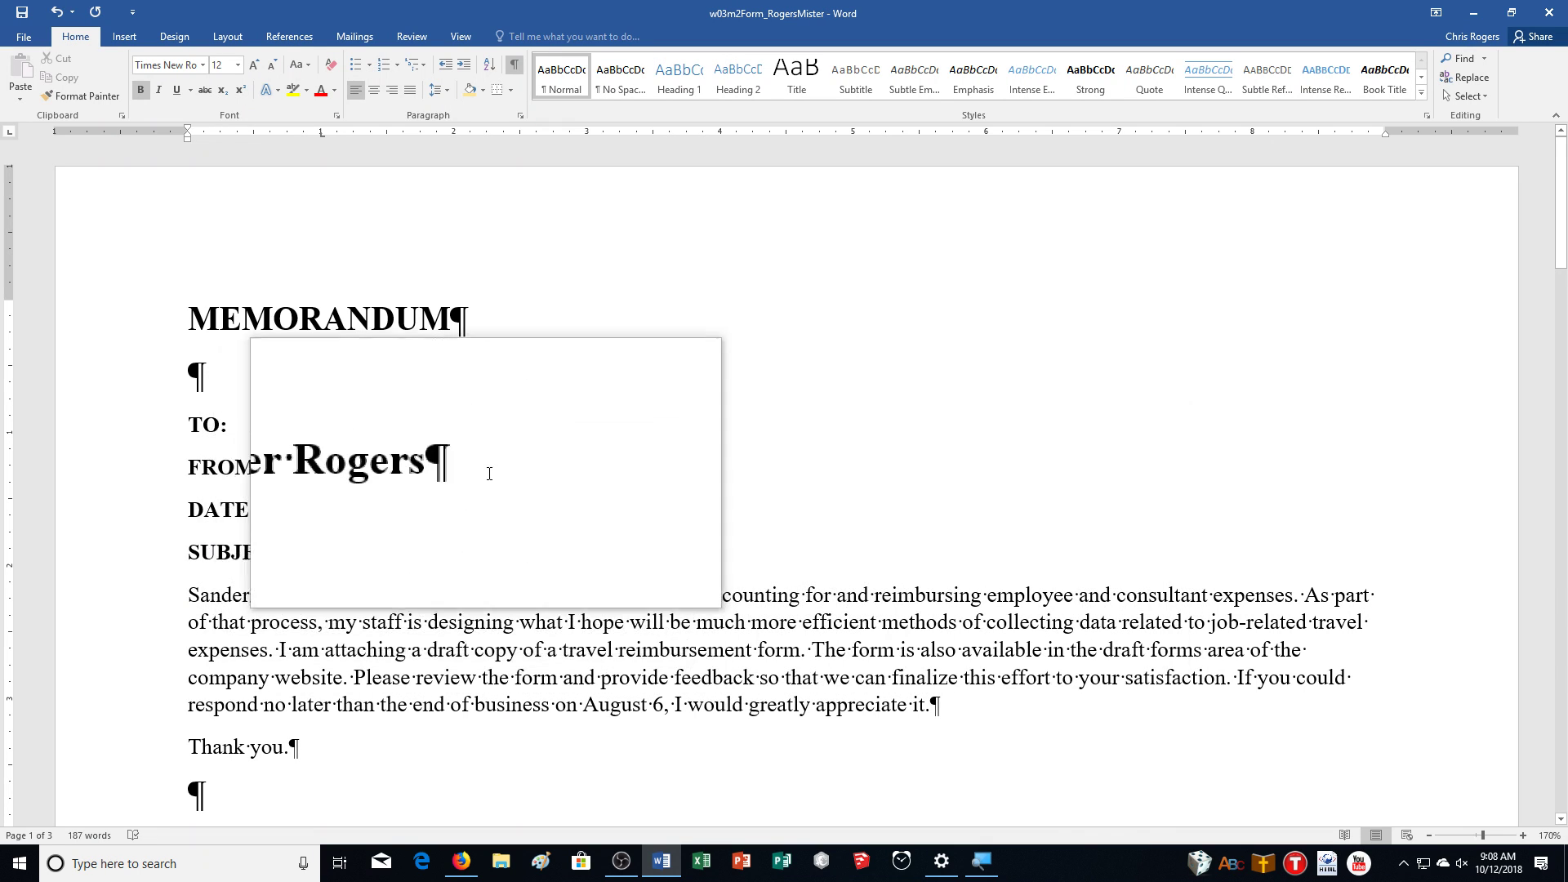
pyautogui.moveTo(459, 473); pyautogui.dragTo(353, 478)
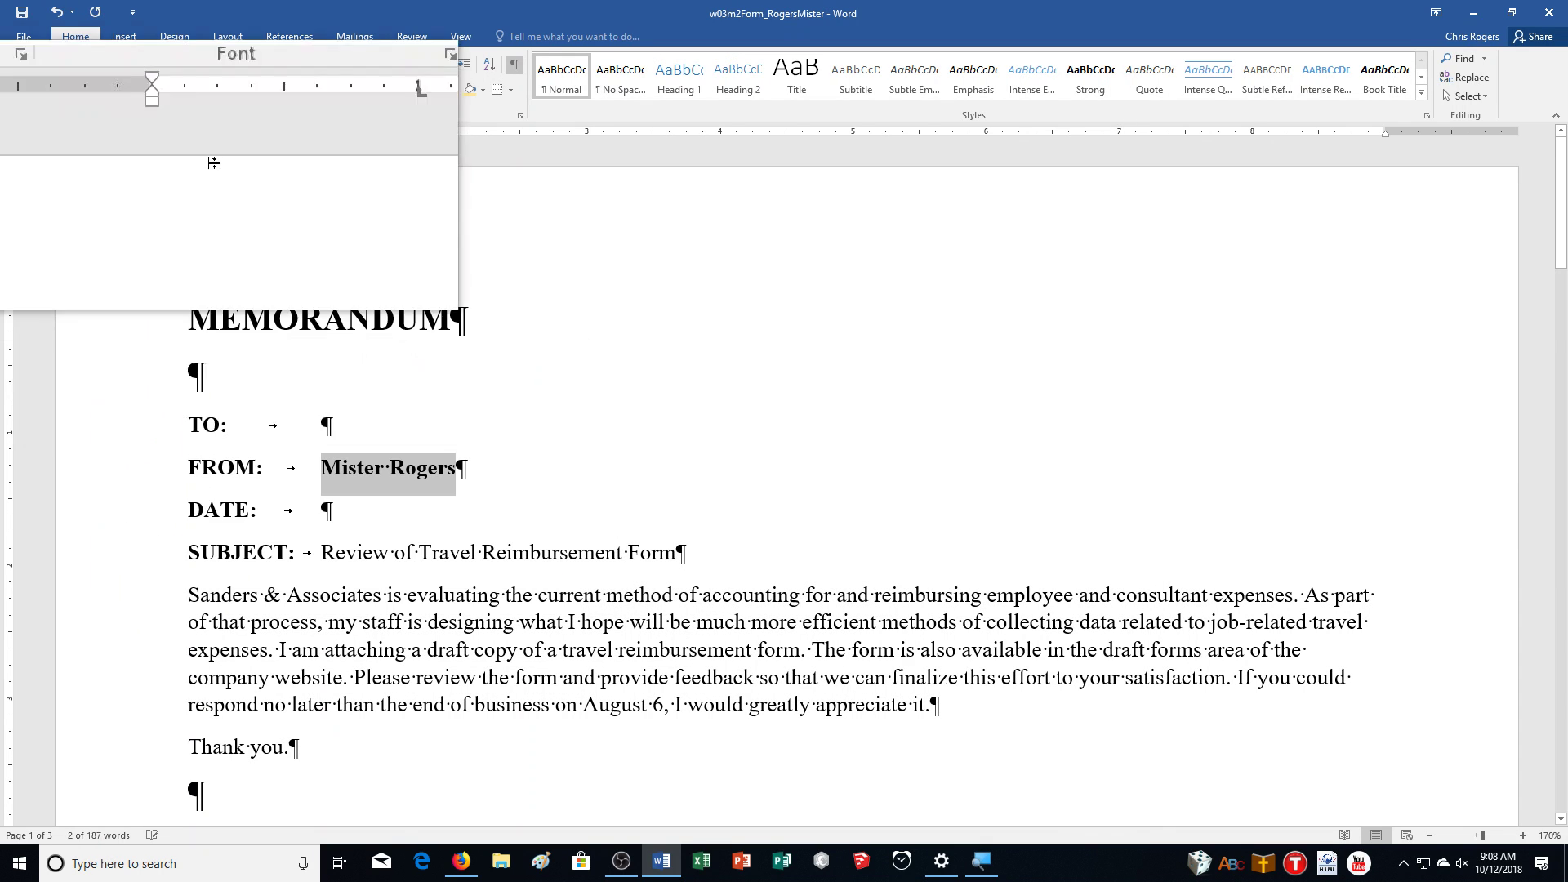
pyautogui.click(158, 90)
pyautogui.click(156, 90)
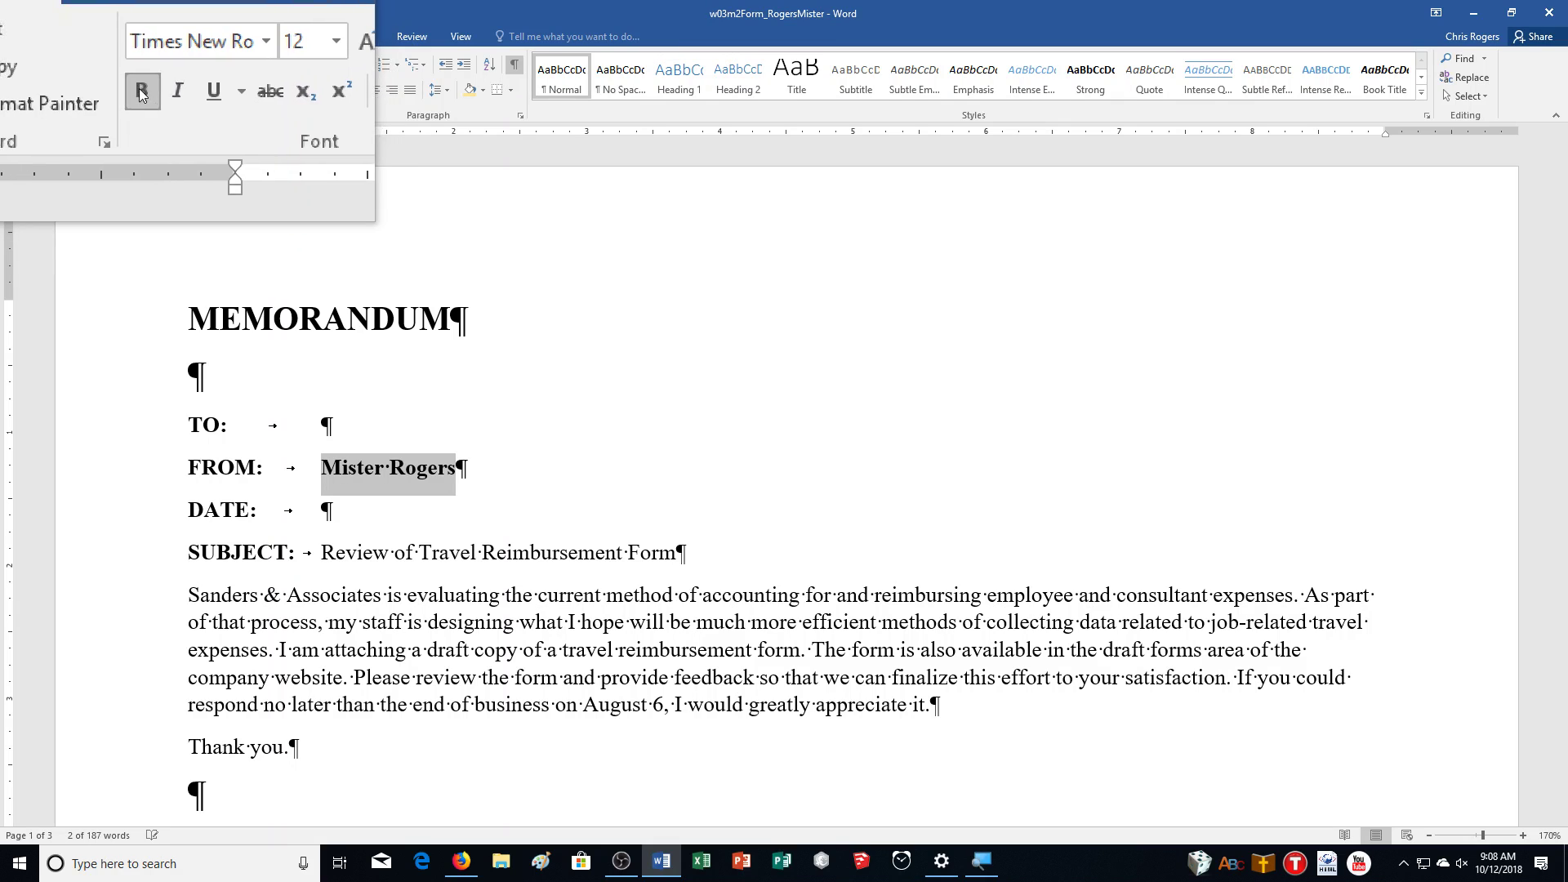
pyautogui.click(143, 90)
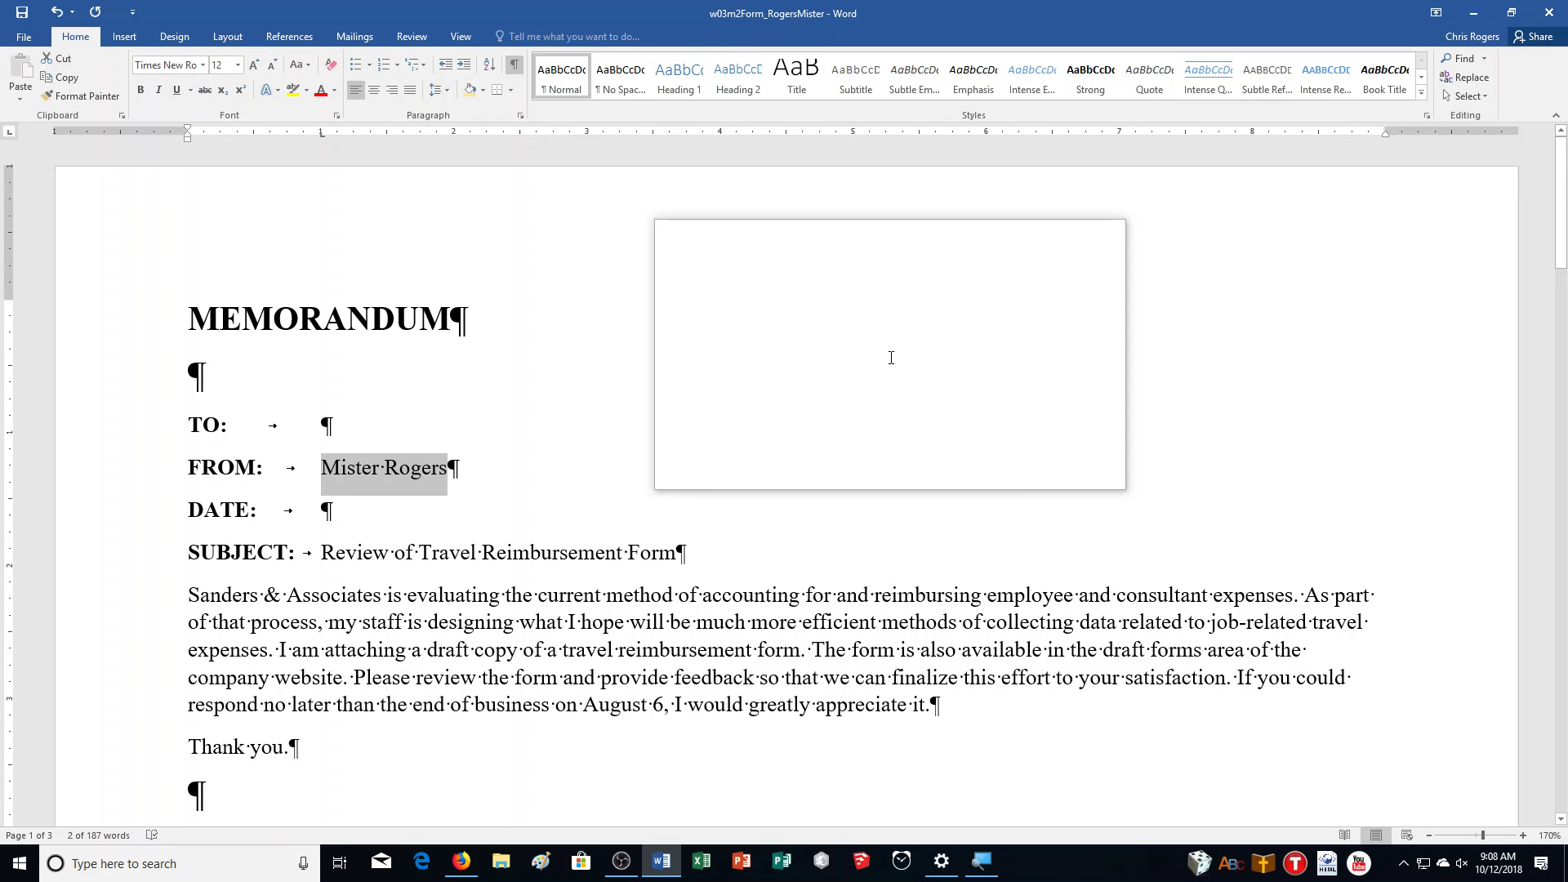
# Step: Enter the date 10/12/2018 on the memo's DATE line and remove the bold formatting from it
pyautogui.click(390, 519)
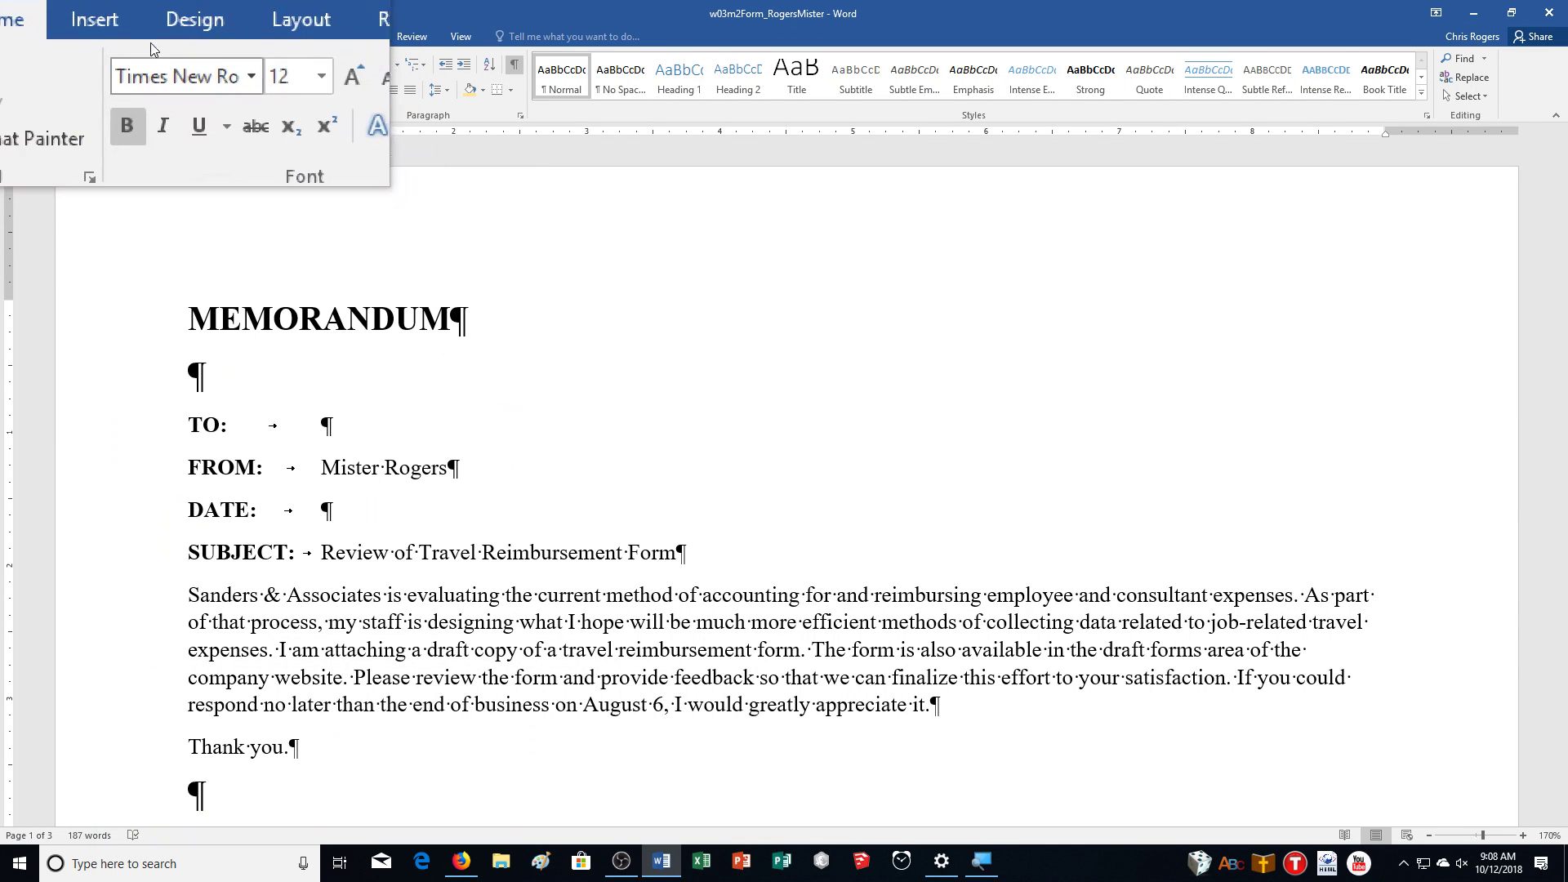
pyautogui.click(139, 38)
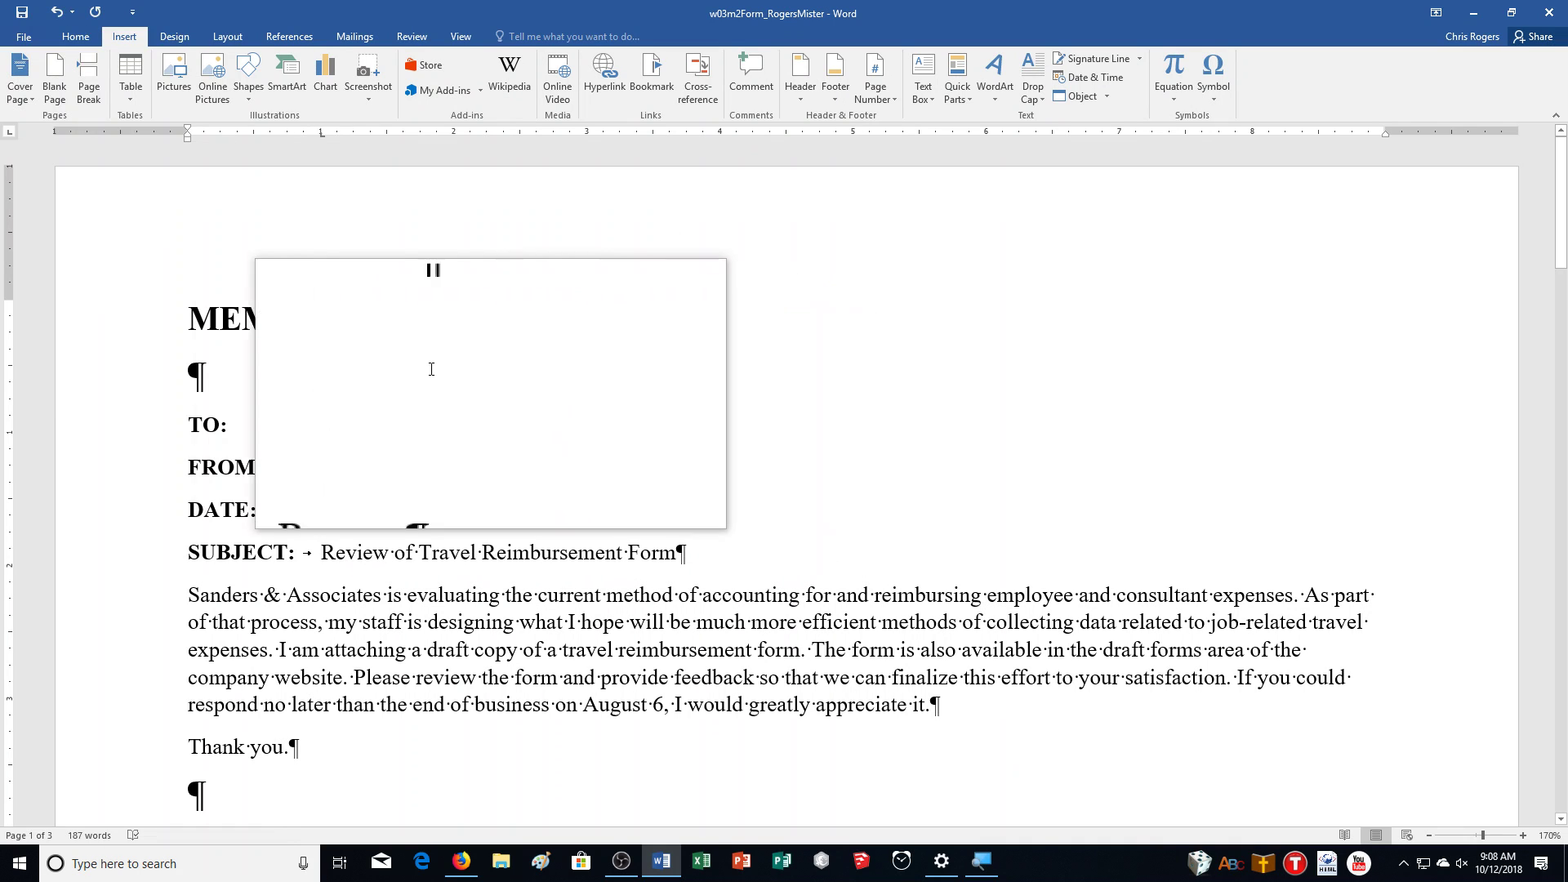
pyautogui.click(85, 38)
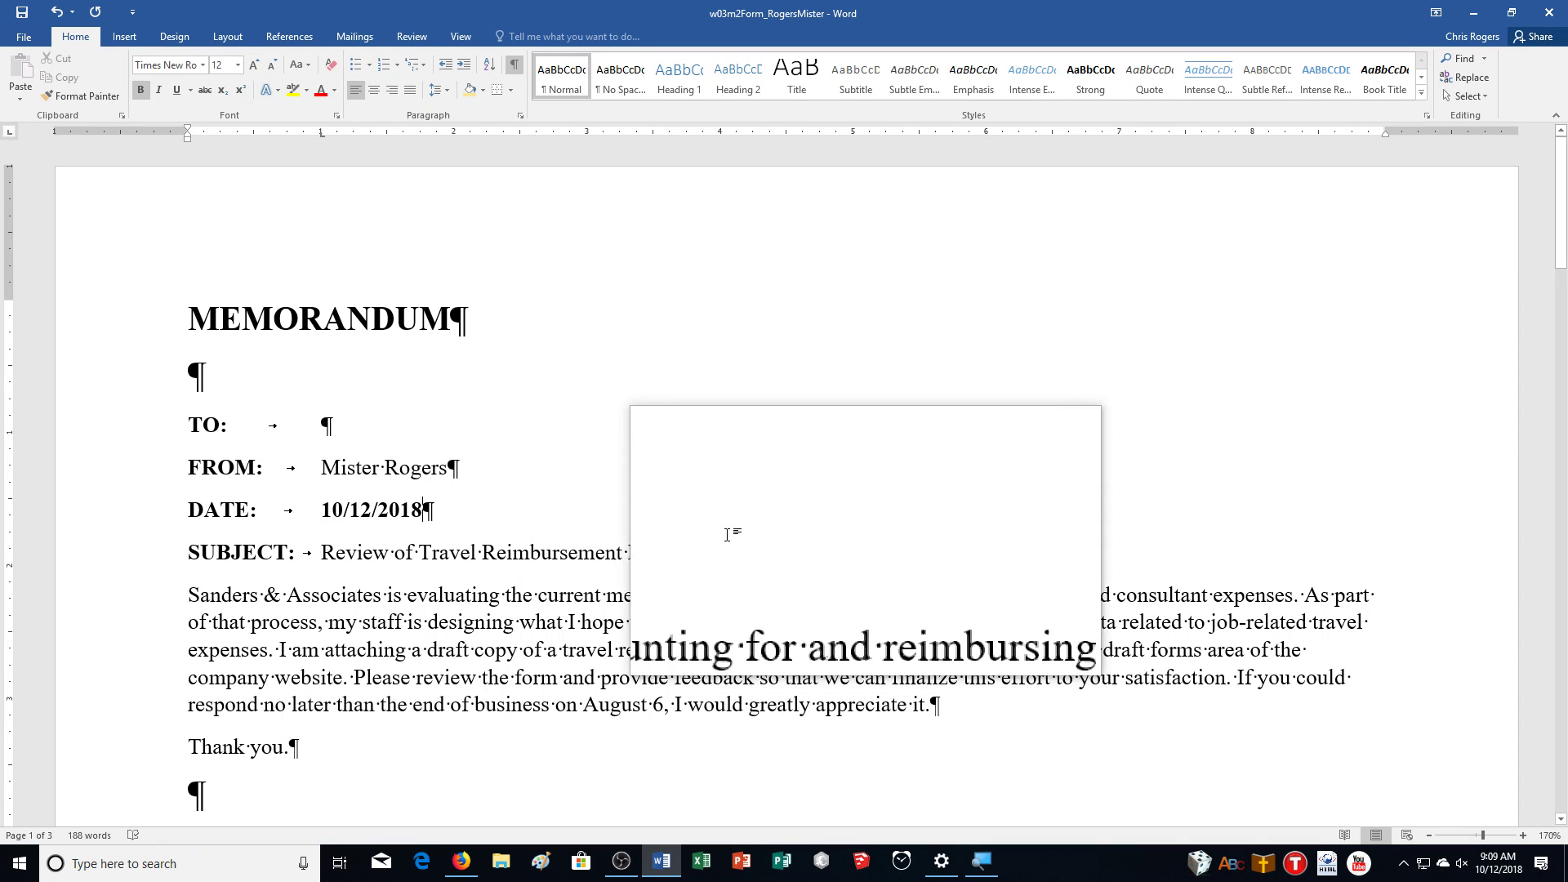
pyautogui.moveTo(434, 512)
pyautogui.mouseDown()
pyautogui.moveTo(306, 504)
pyautogui.moveTo(458, 523)
pyautogui.mouseUp()
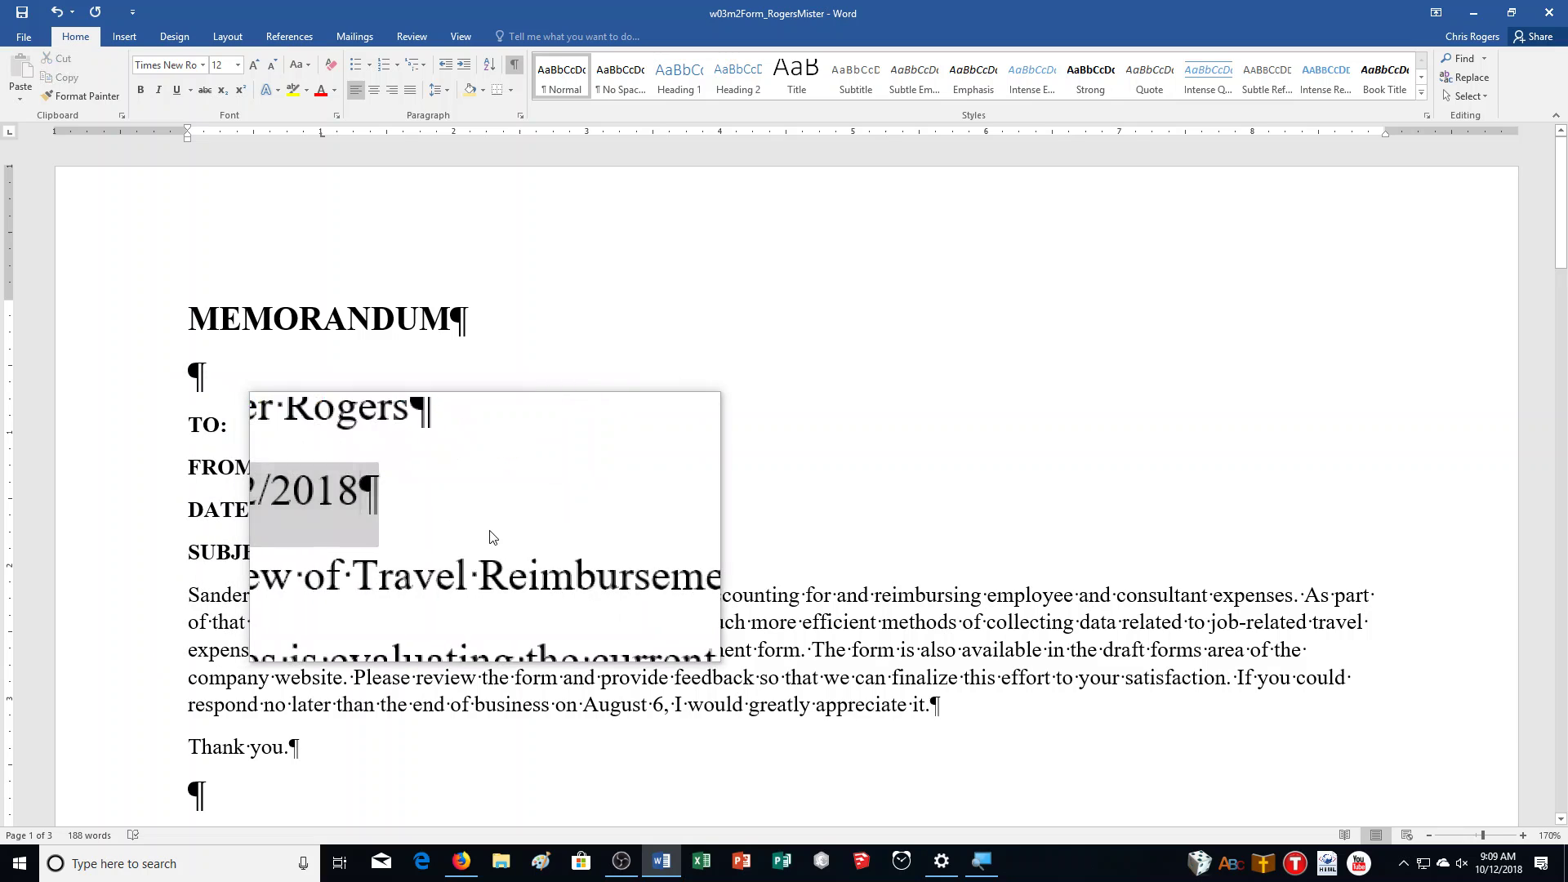
pyautogui.click(492, 530)
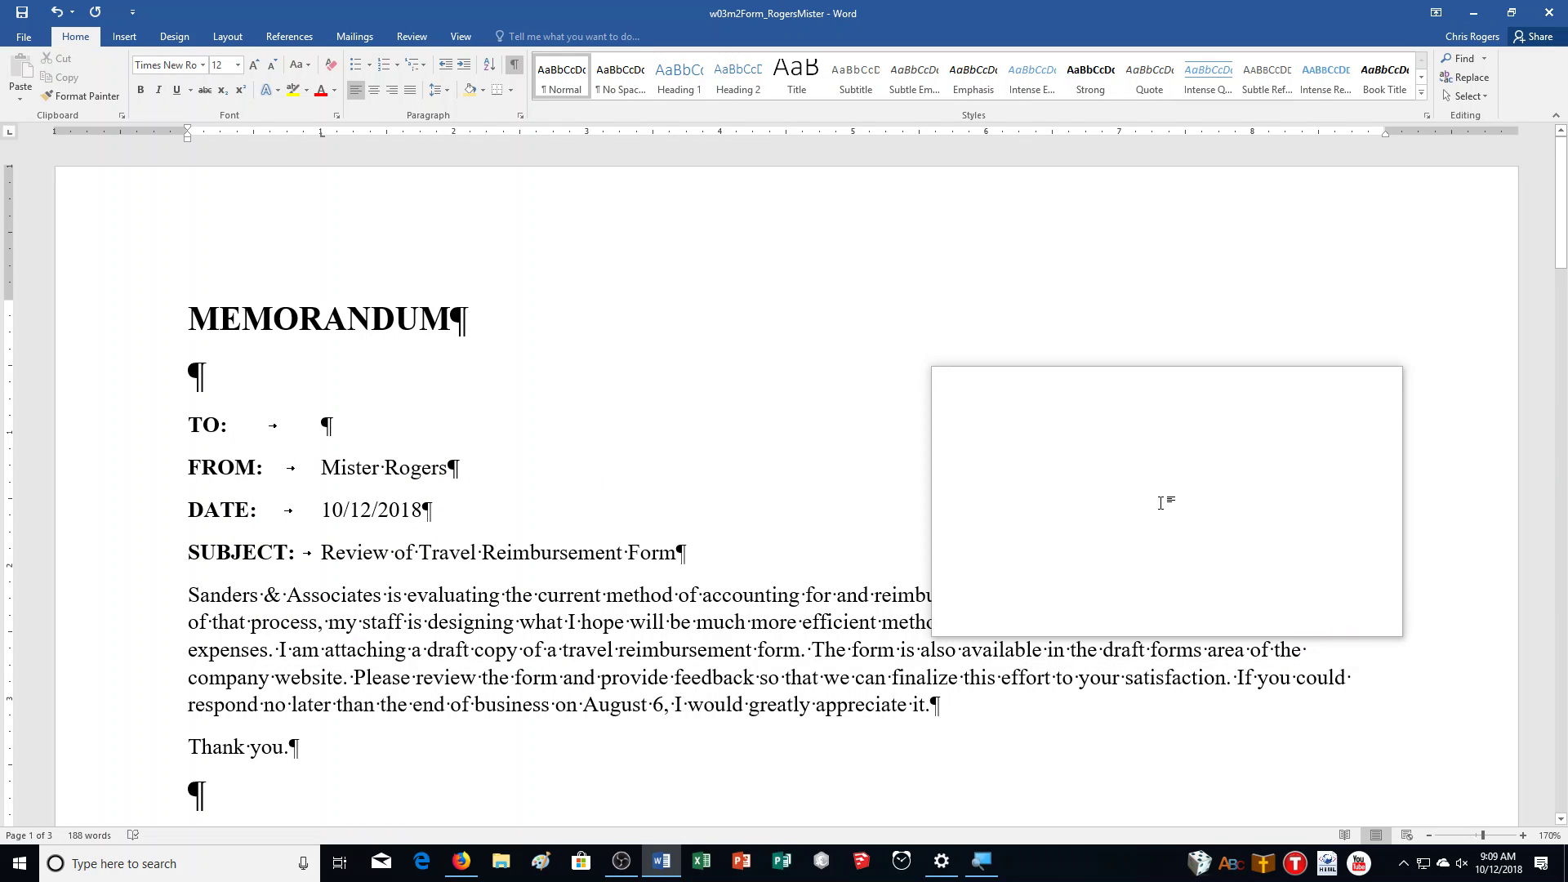
# Step: Run a spelling and grammar check on the document
pyautogui.press('F7')
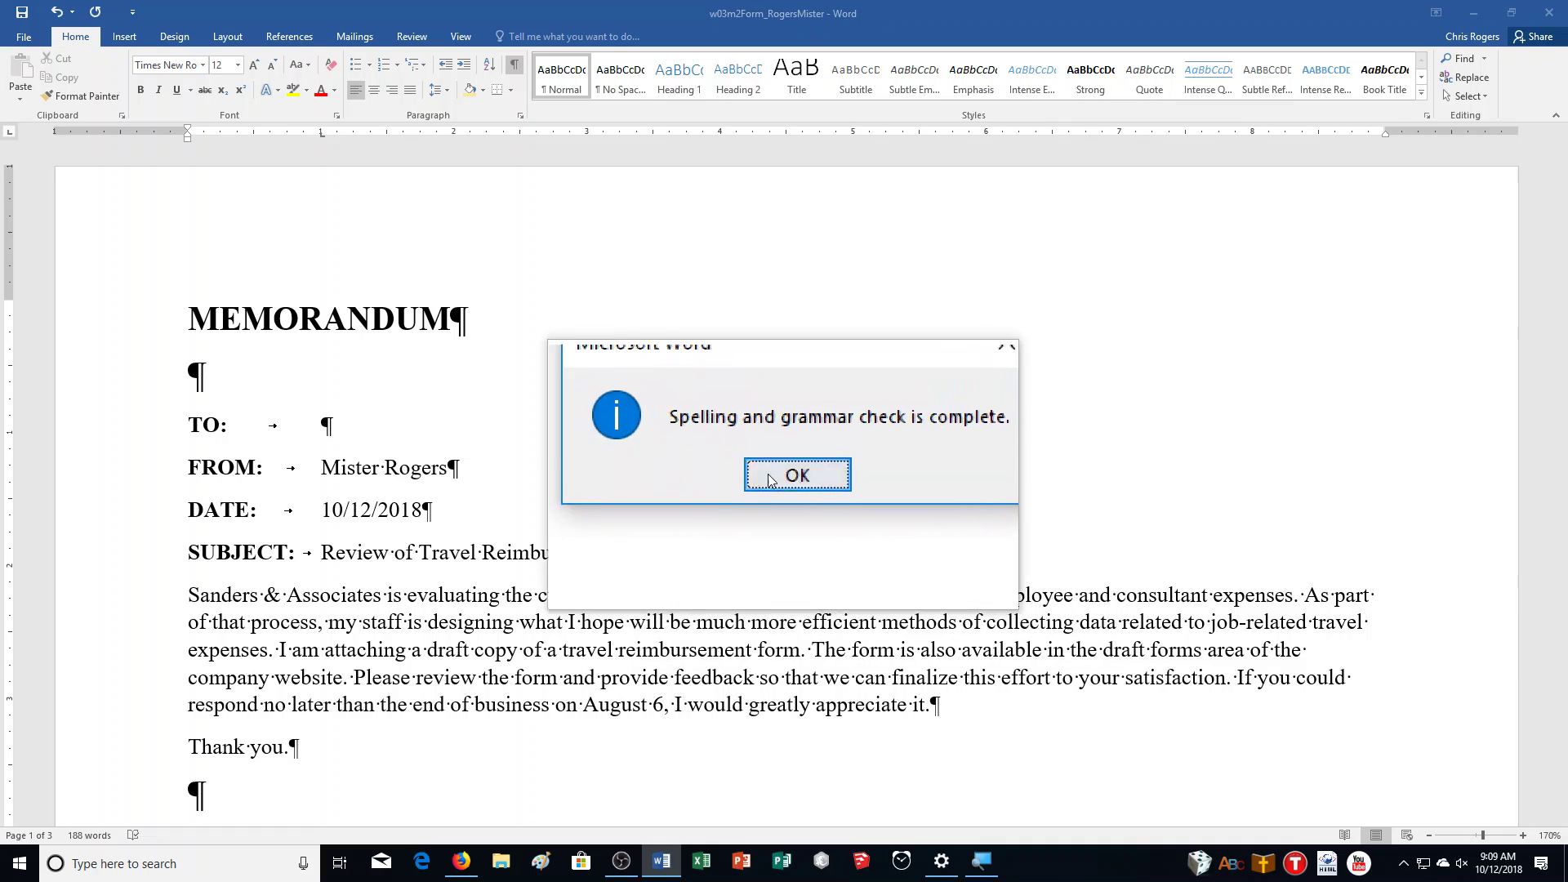
pyautogui.click(776, 475)
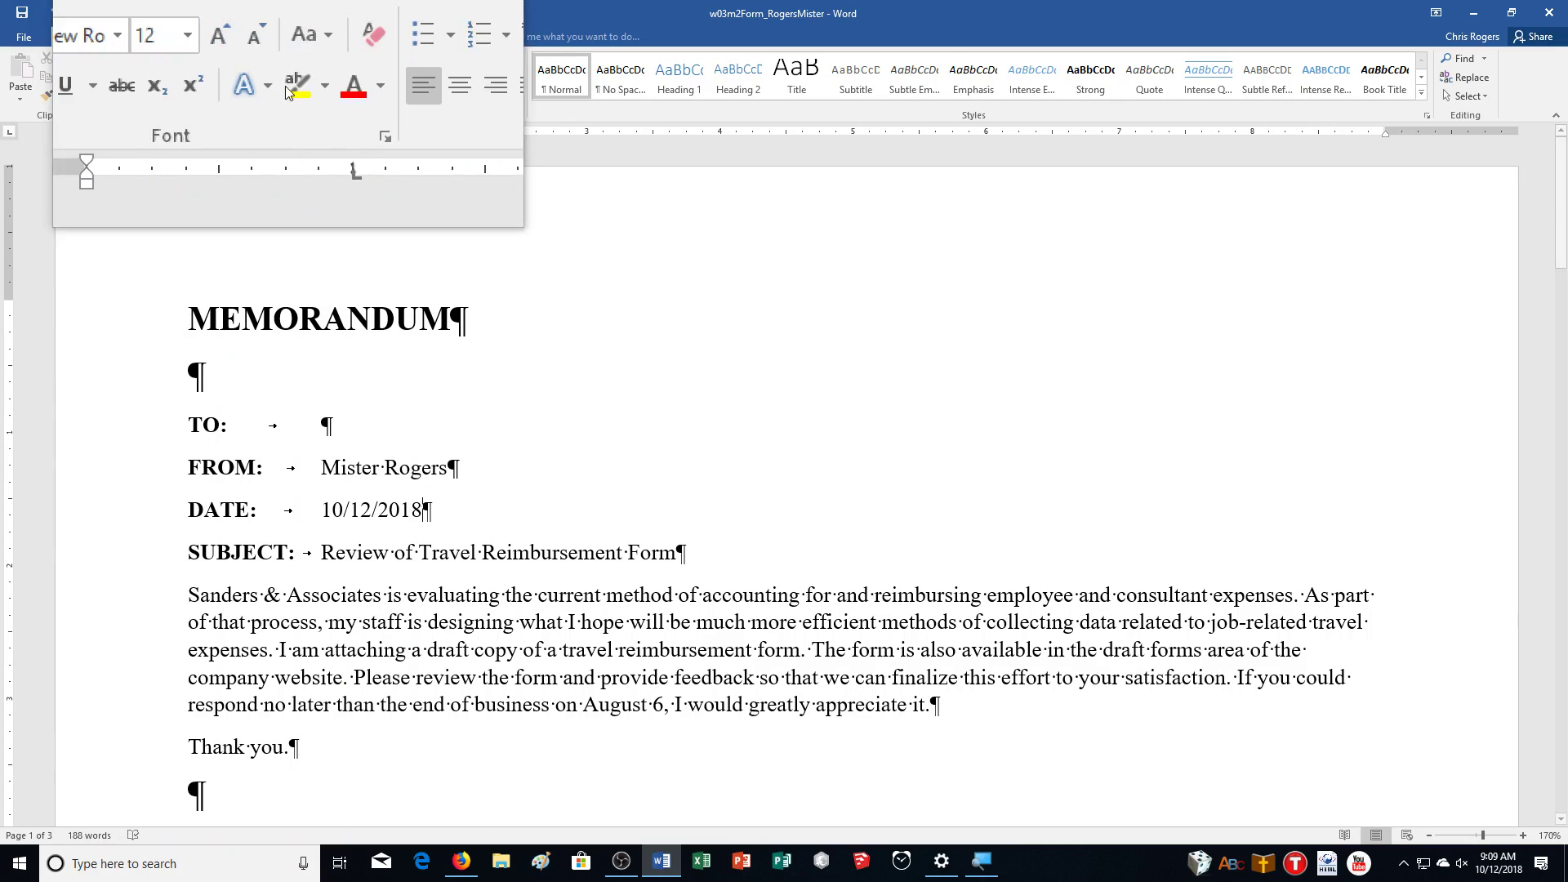
# Step: Start the Step-by-Step Mail Merge Wizard for letters based on this memo and proceed to the recipient selection
pyautogui.click(341, 37)
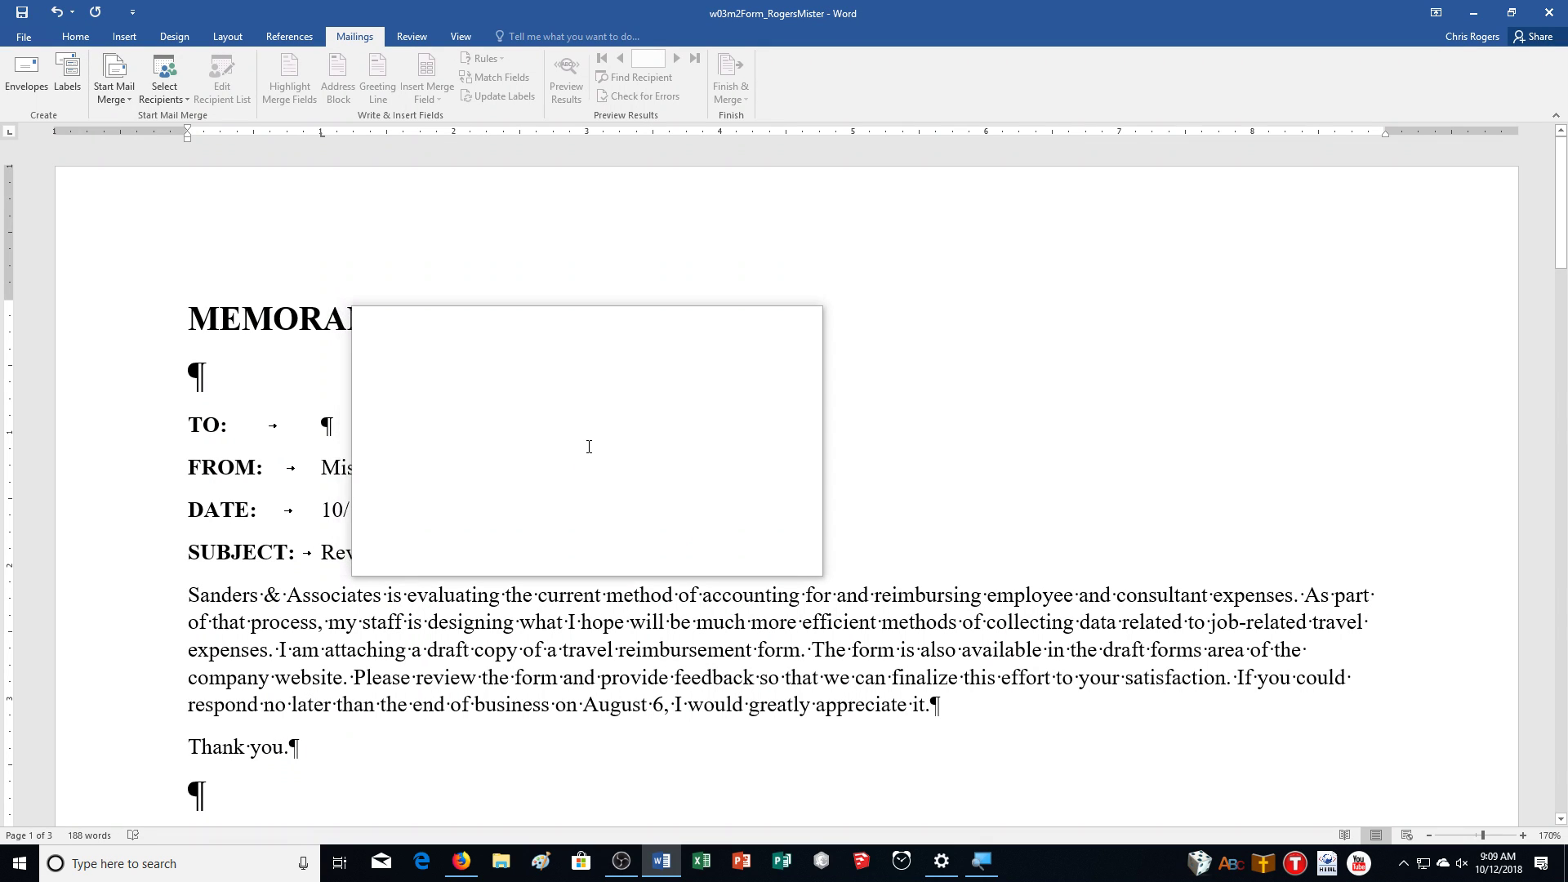
pyautogui.click(101, 88)
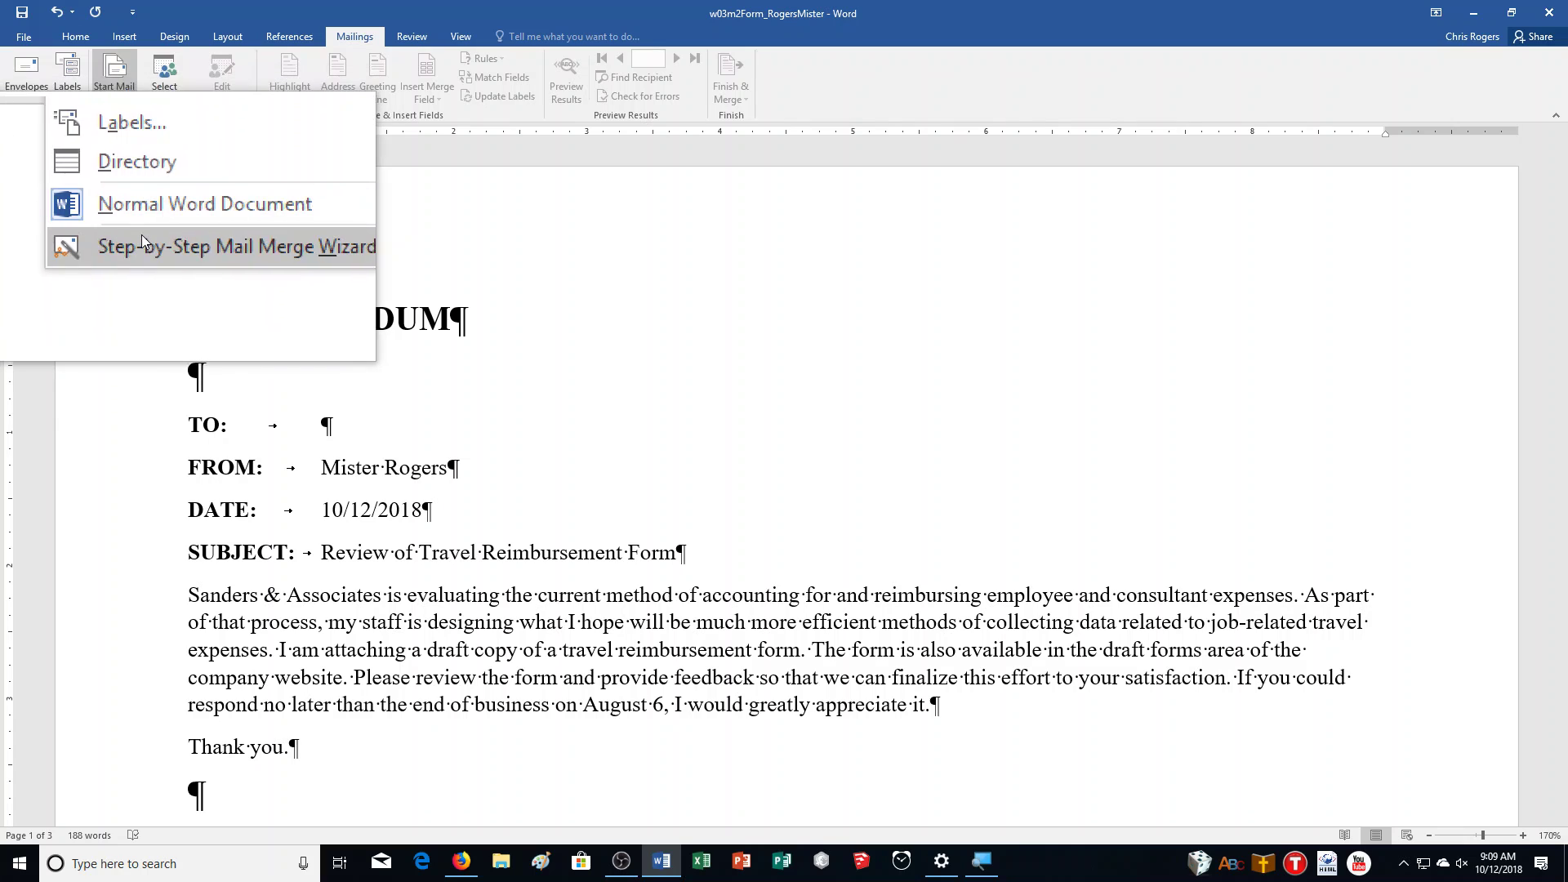
pyautogui.click(141, 234)
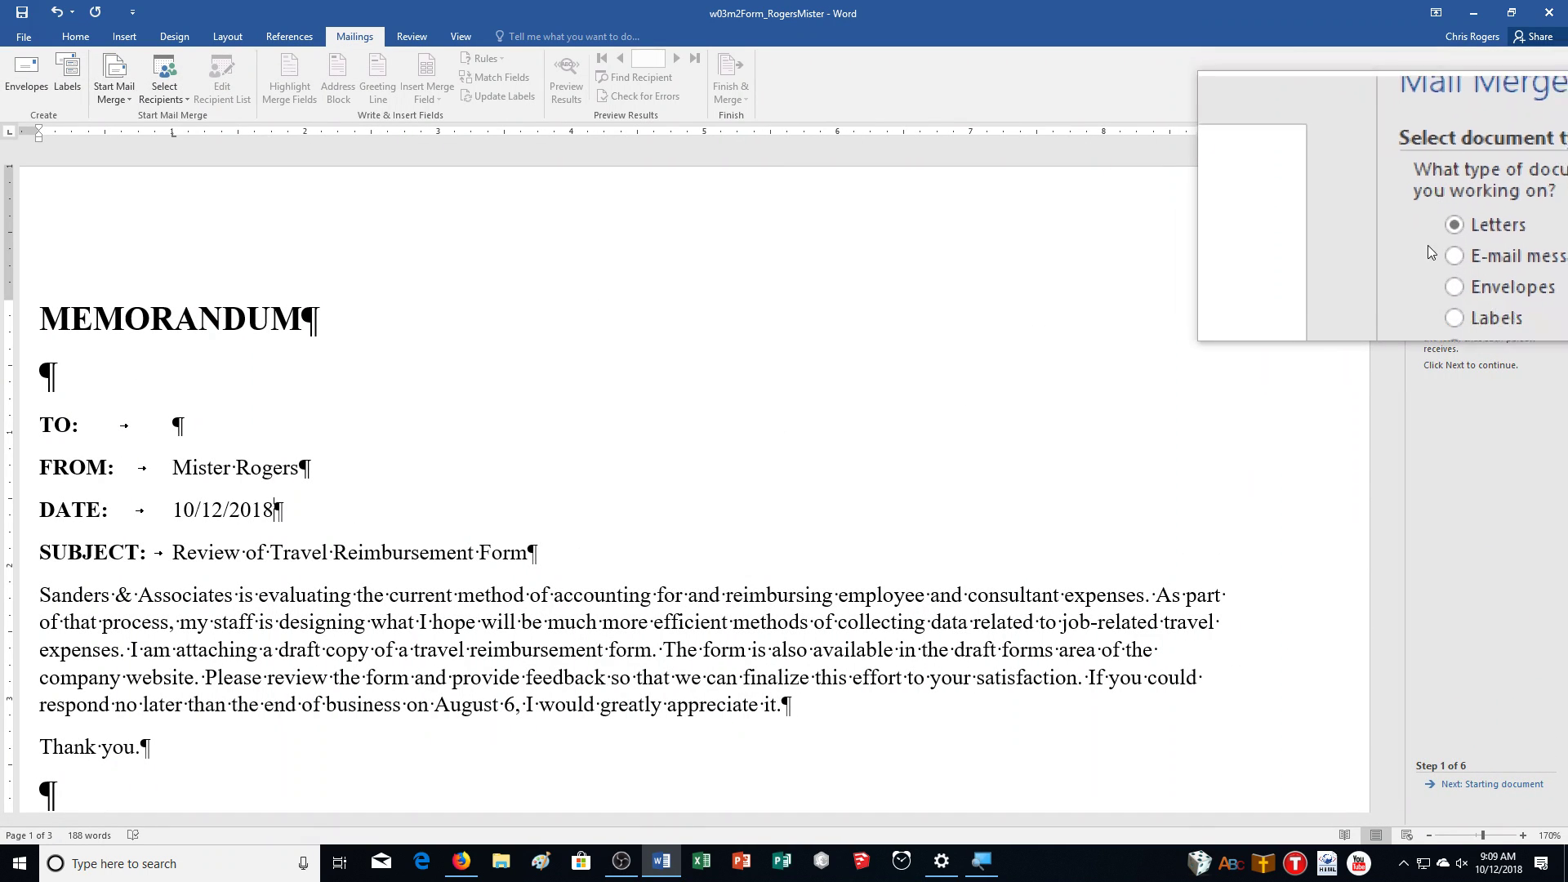
pyautogui.click(1495, 788)
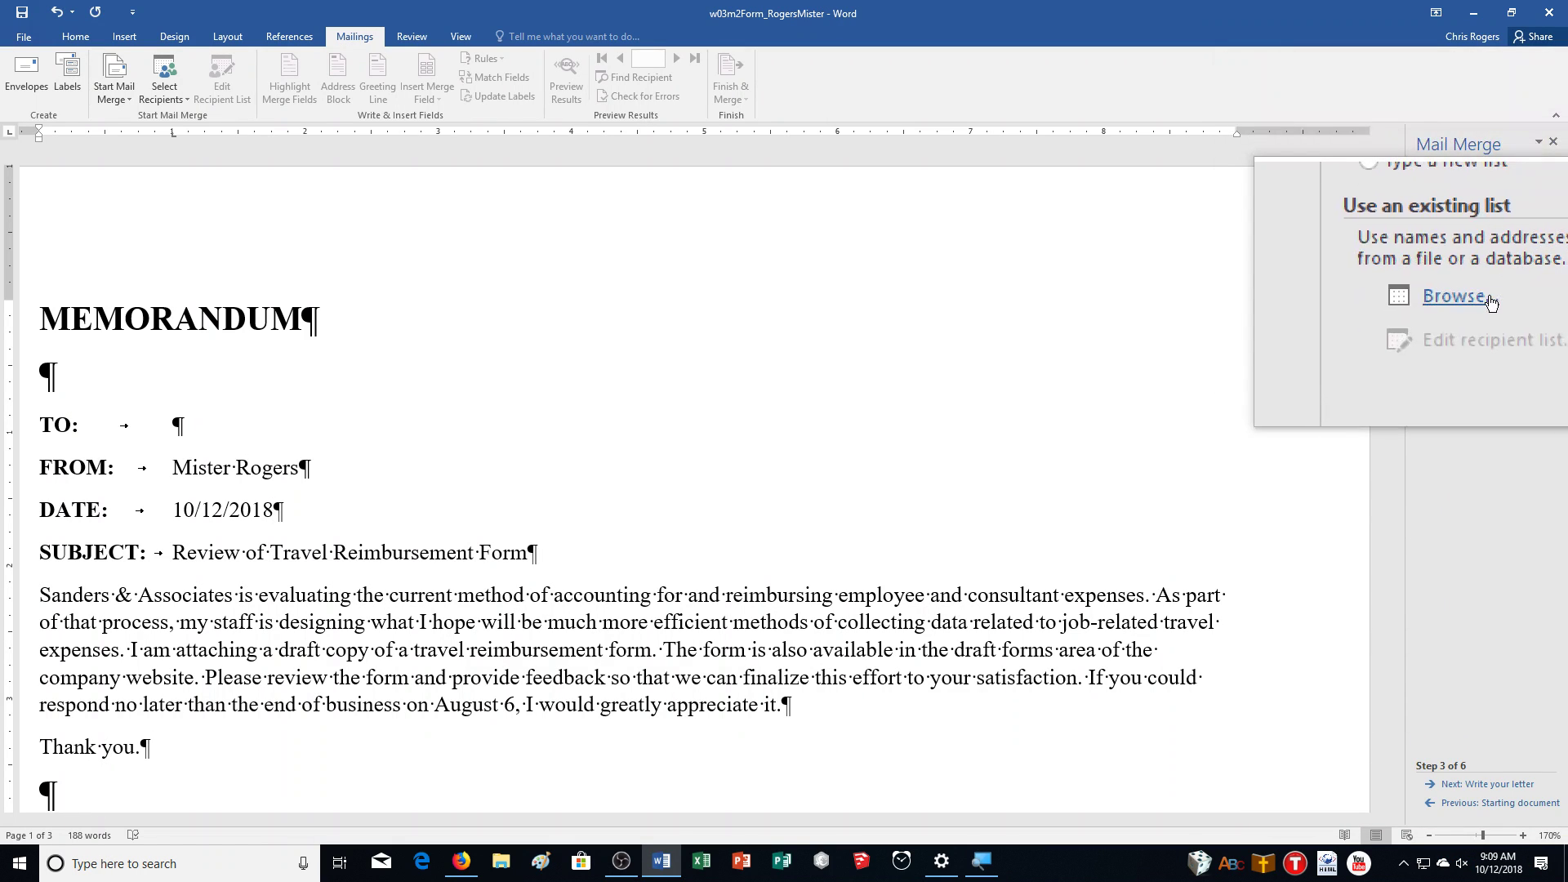
# Step: Use Sheet1$ of the w03m2Partners workbook in the Downloads folder as the existing recipient list, with its first row as column headers
pyautogui.click(1488, 297)
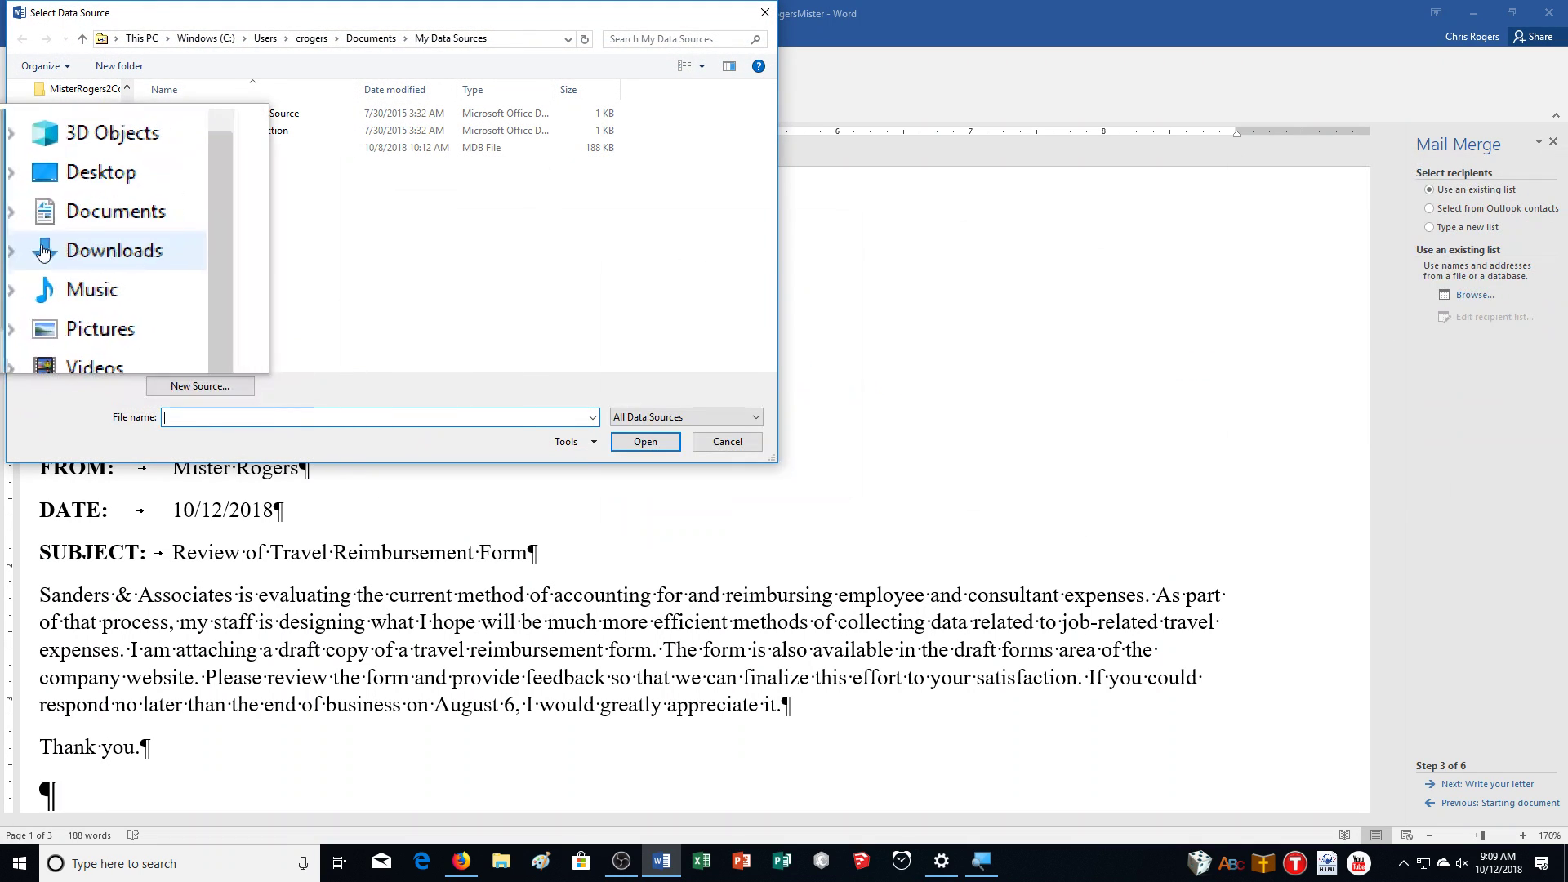
pyautogui.click(57, 229)
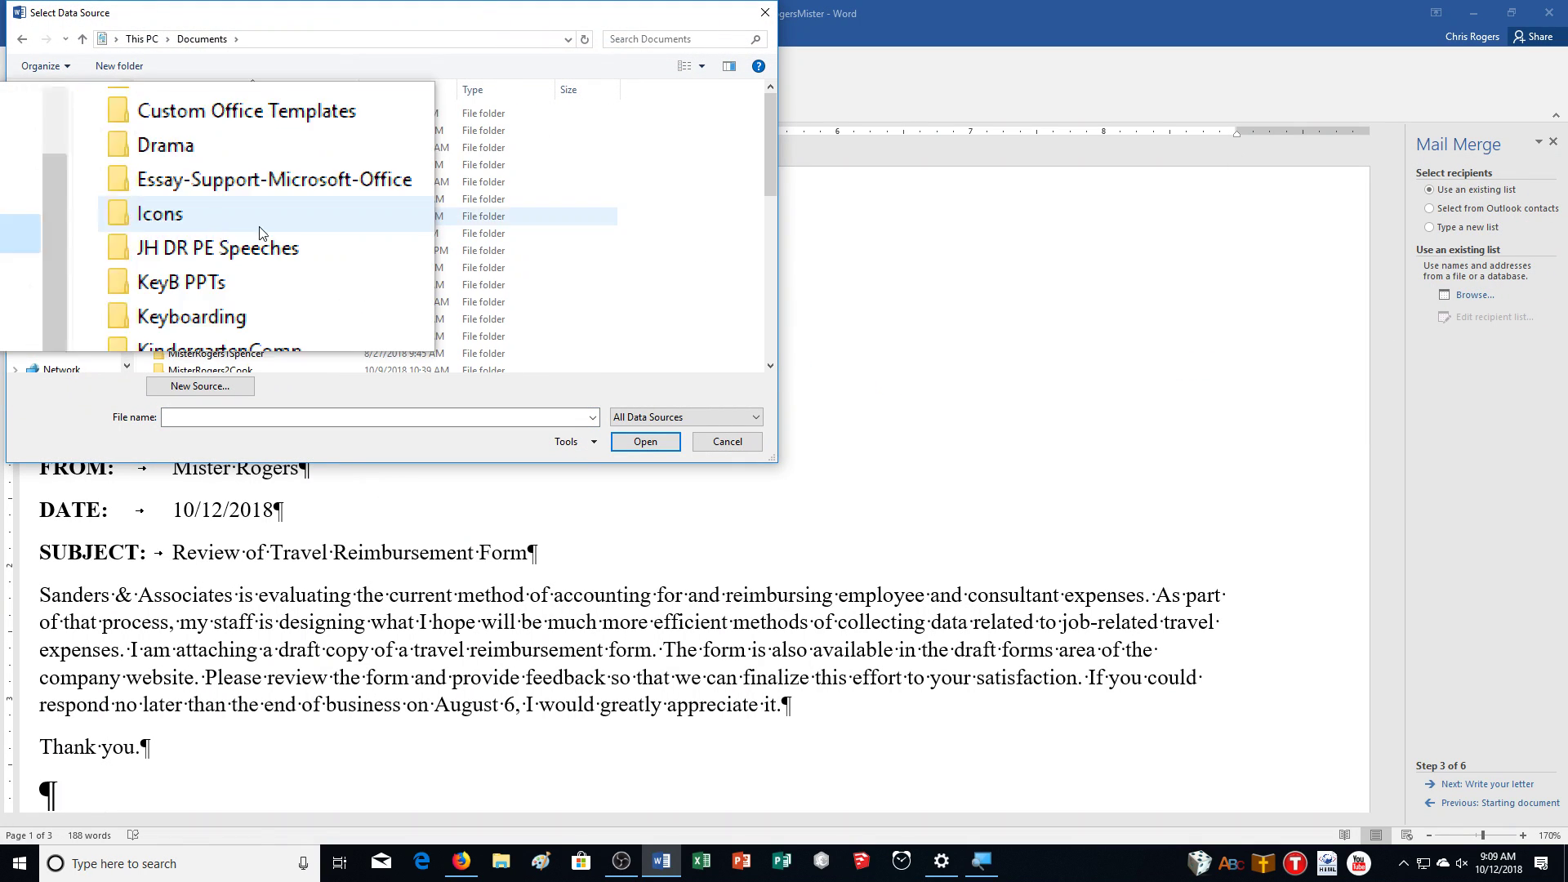
pyautogui.scroll(-8, 242, 280)
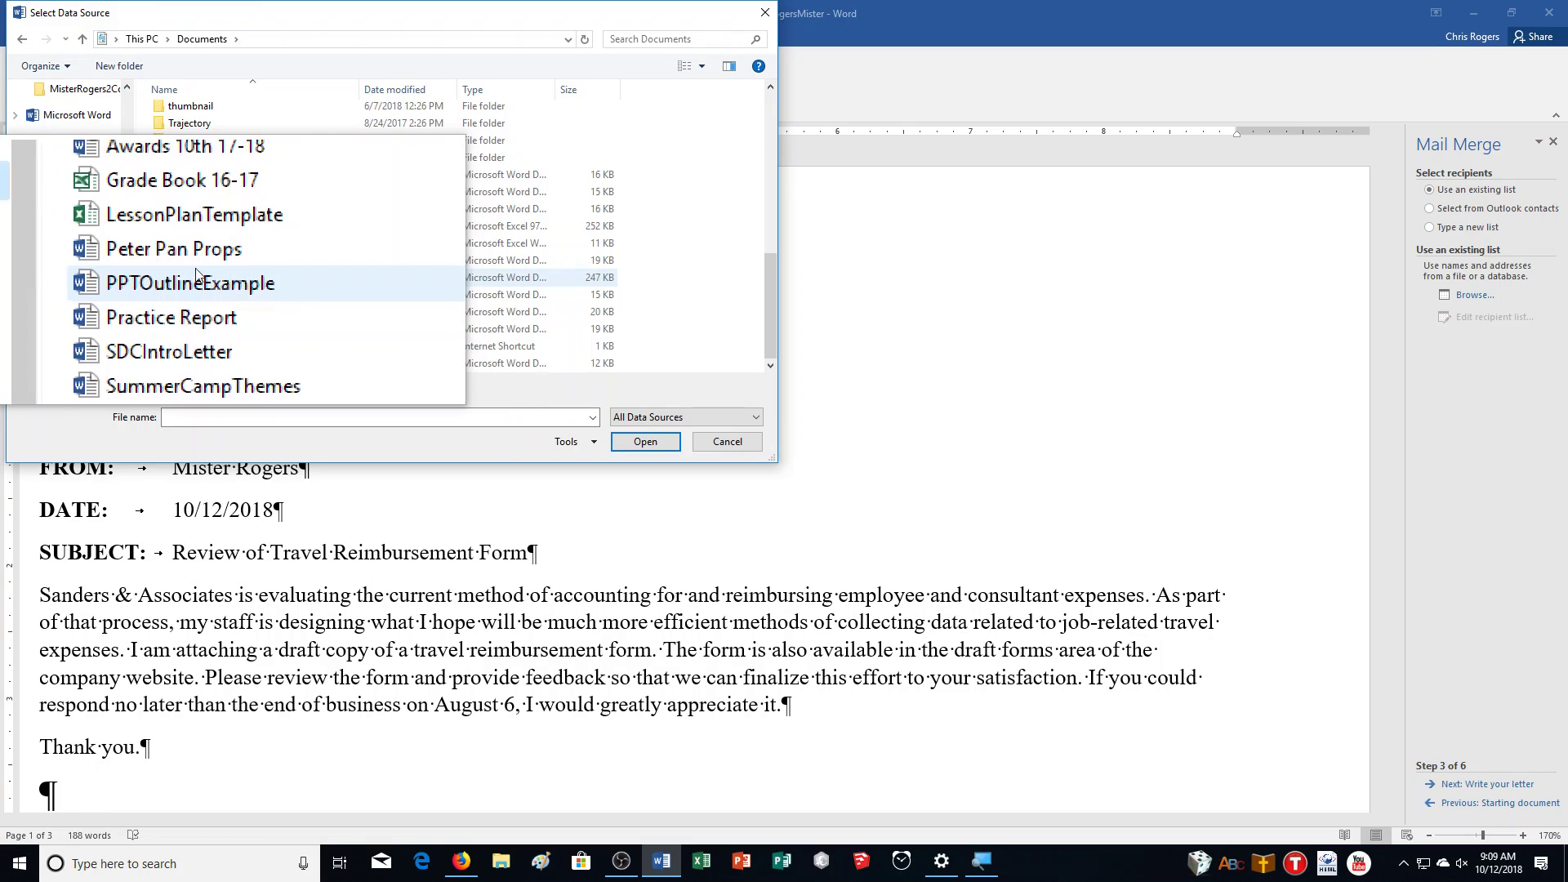
pyautogui.click(72, 245)
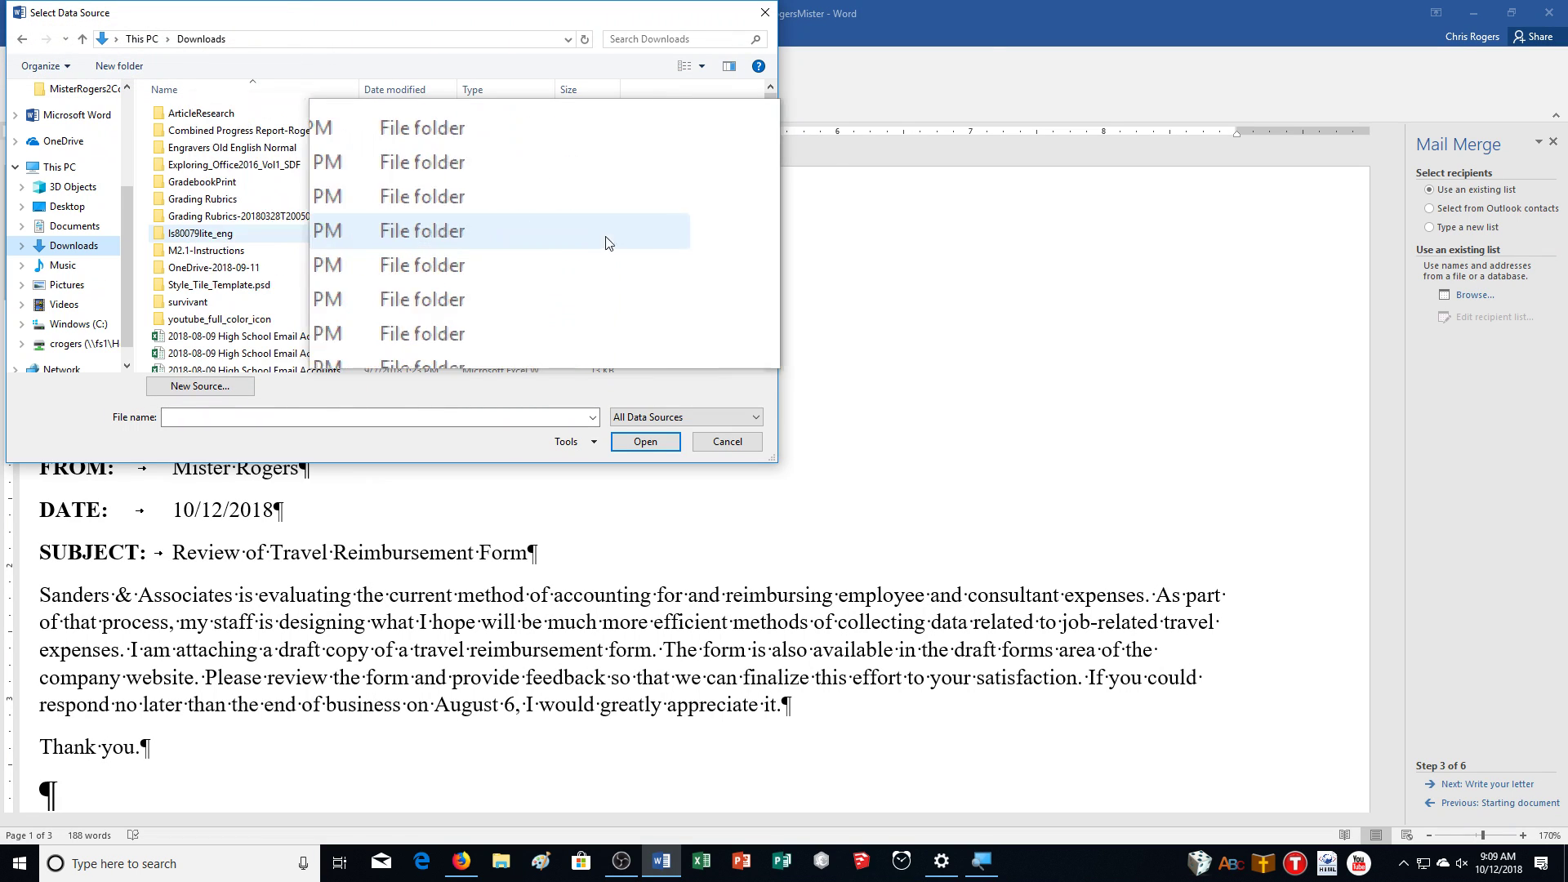
pyautogui.scroll(-10, 768, 326)
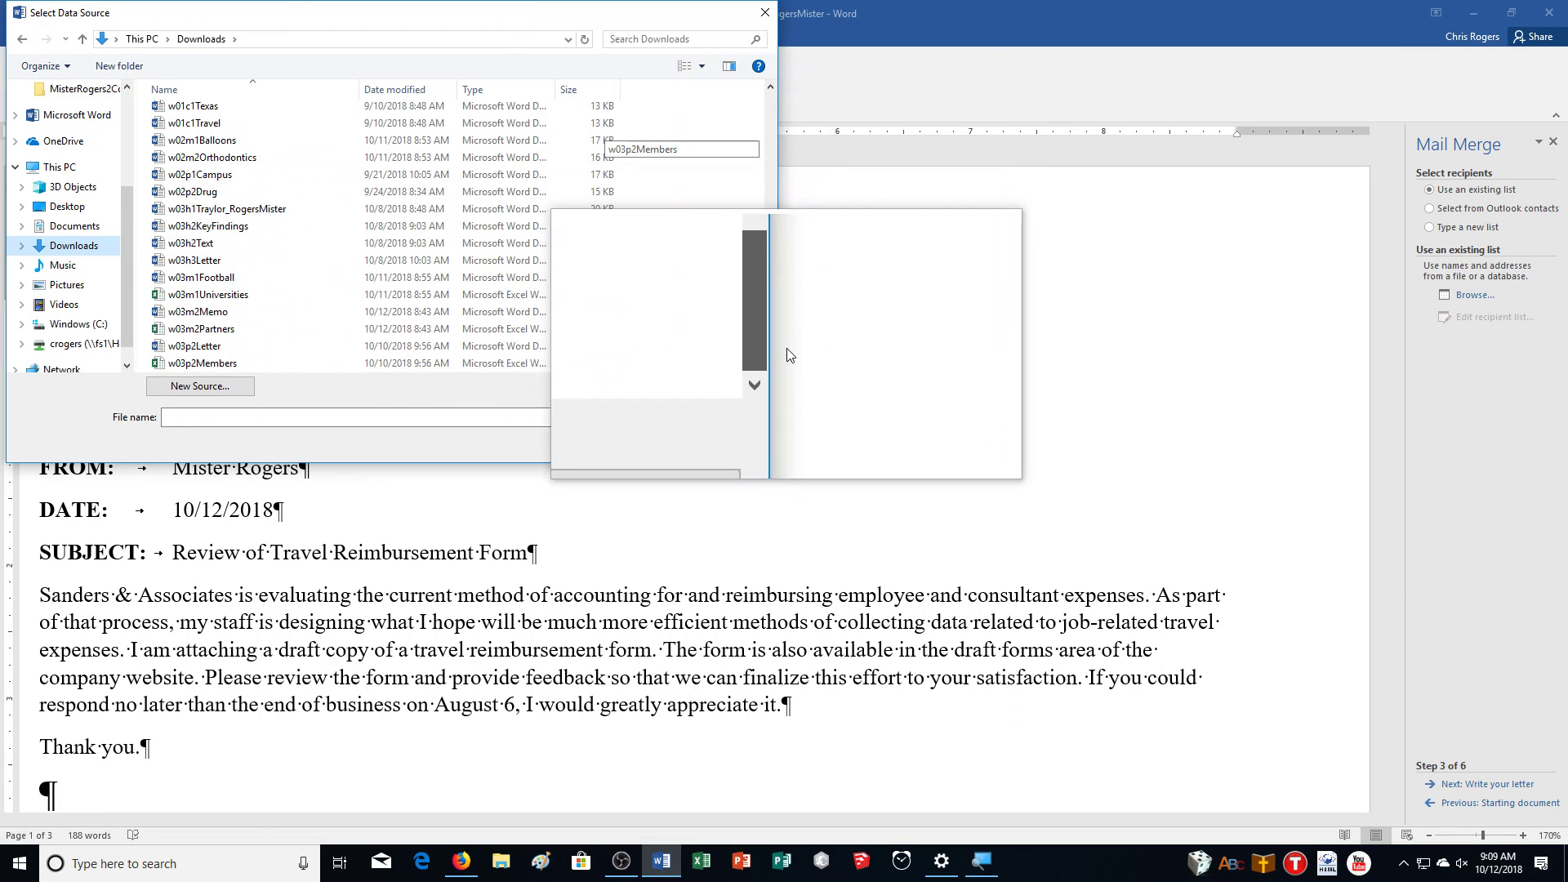
pyautogui.click(217, 339)
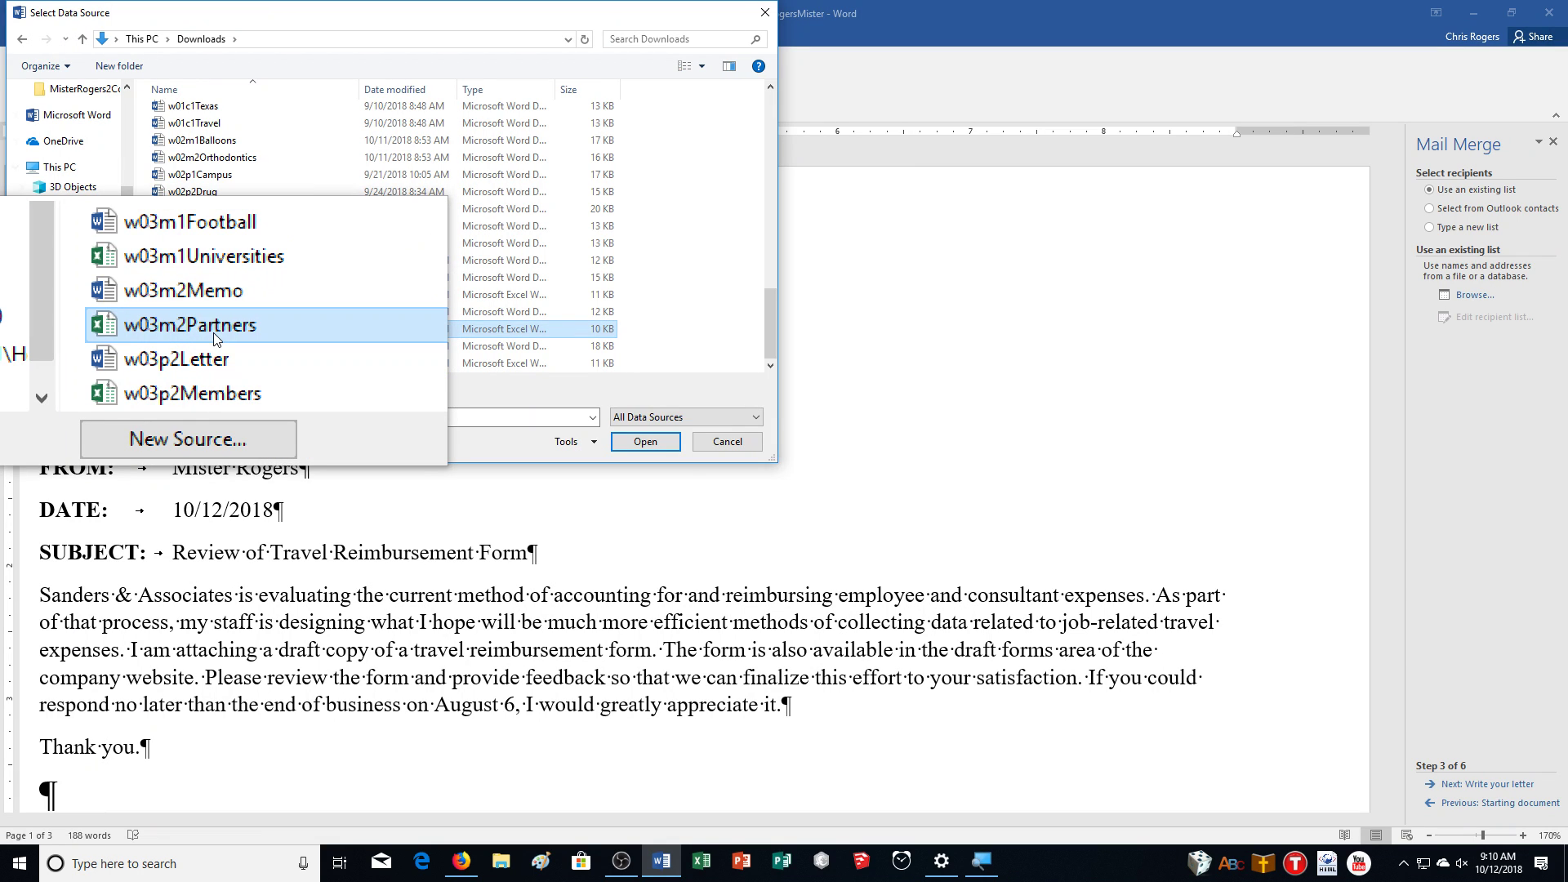
pyautogui.click(649, 443)
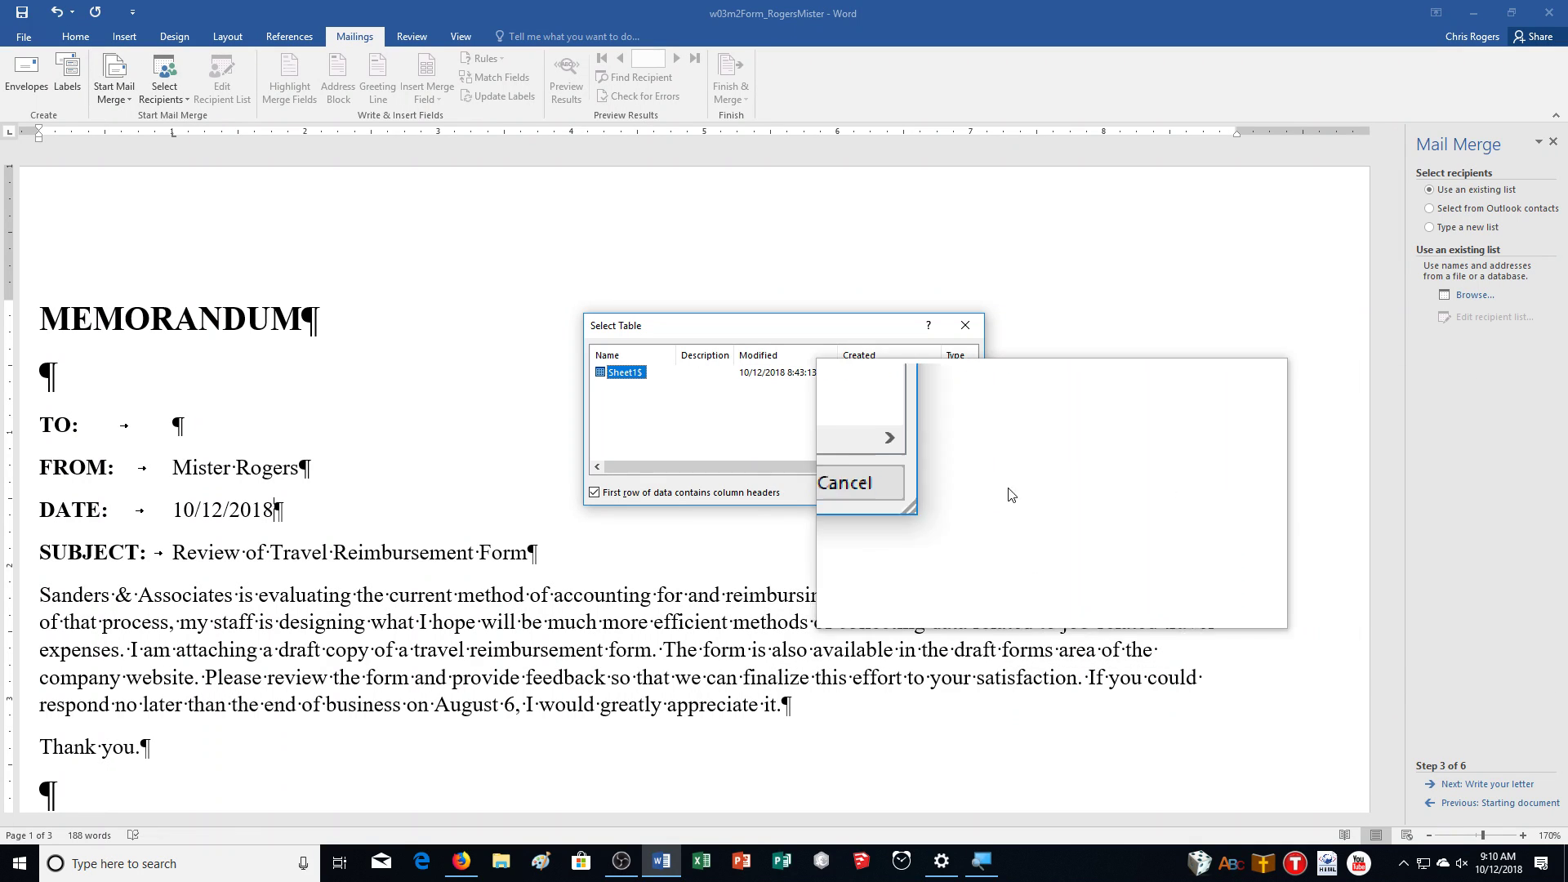
pyautogui.click(879, 488)
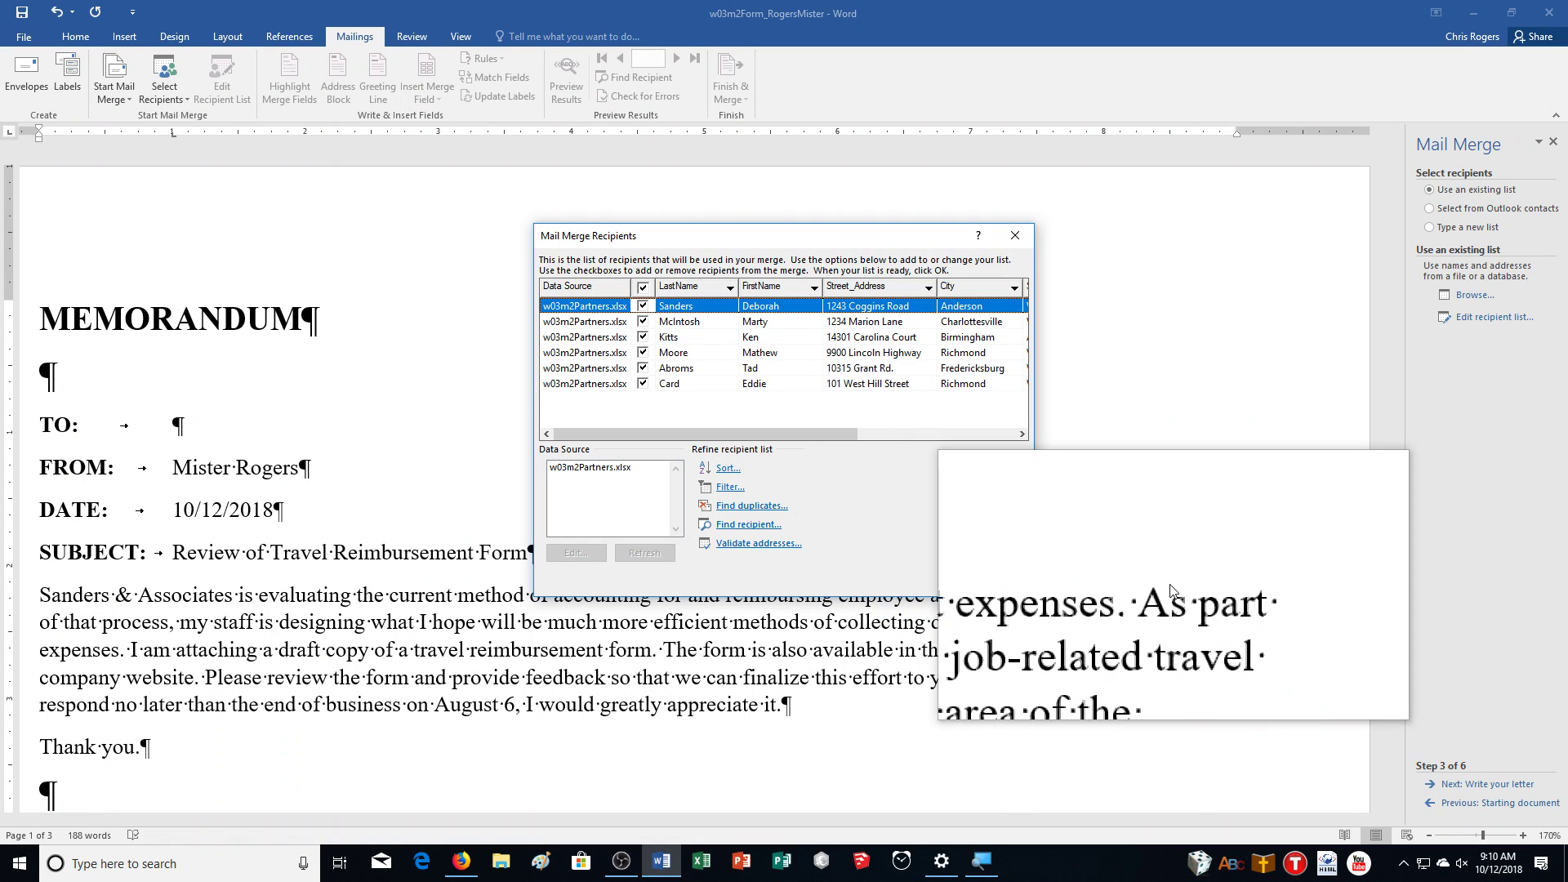
# Step: Sort the mail merge recipients by LastName in ascending order and accept the recipient list
pyautogui.click(731, 470)
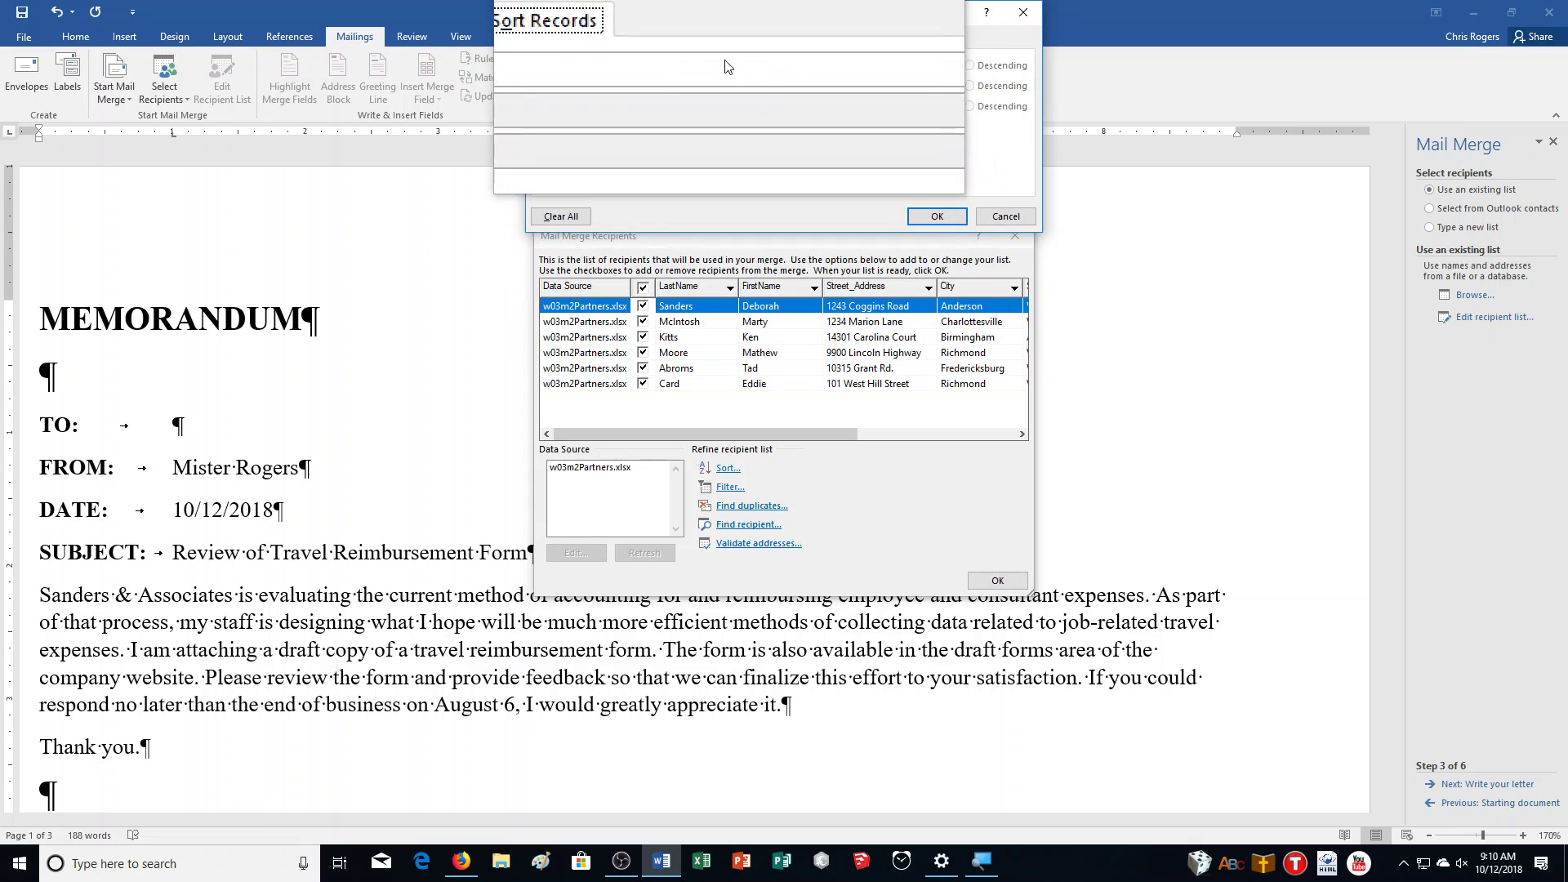
pyautogui.click(654, 66)
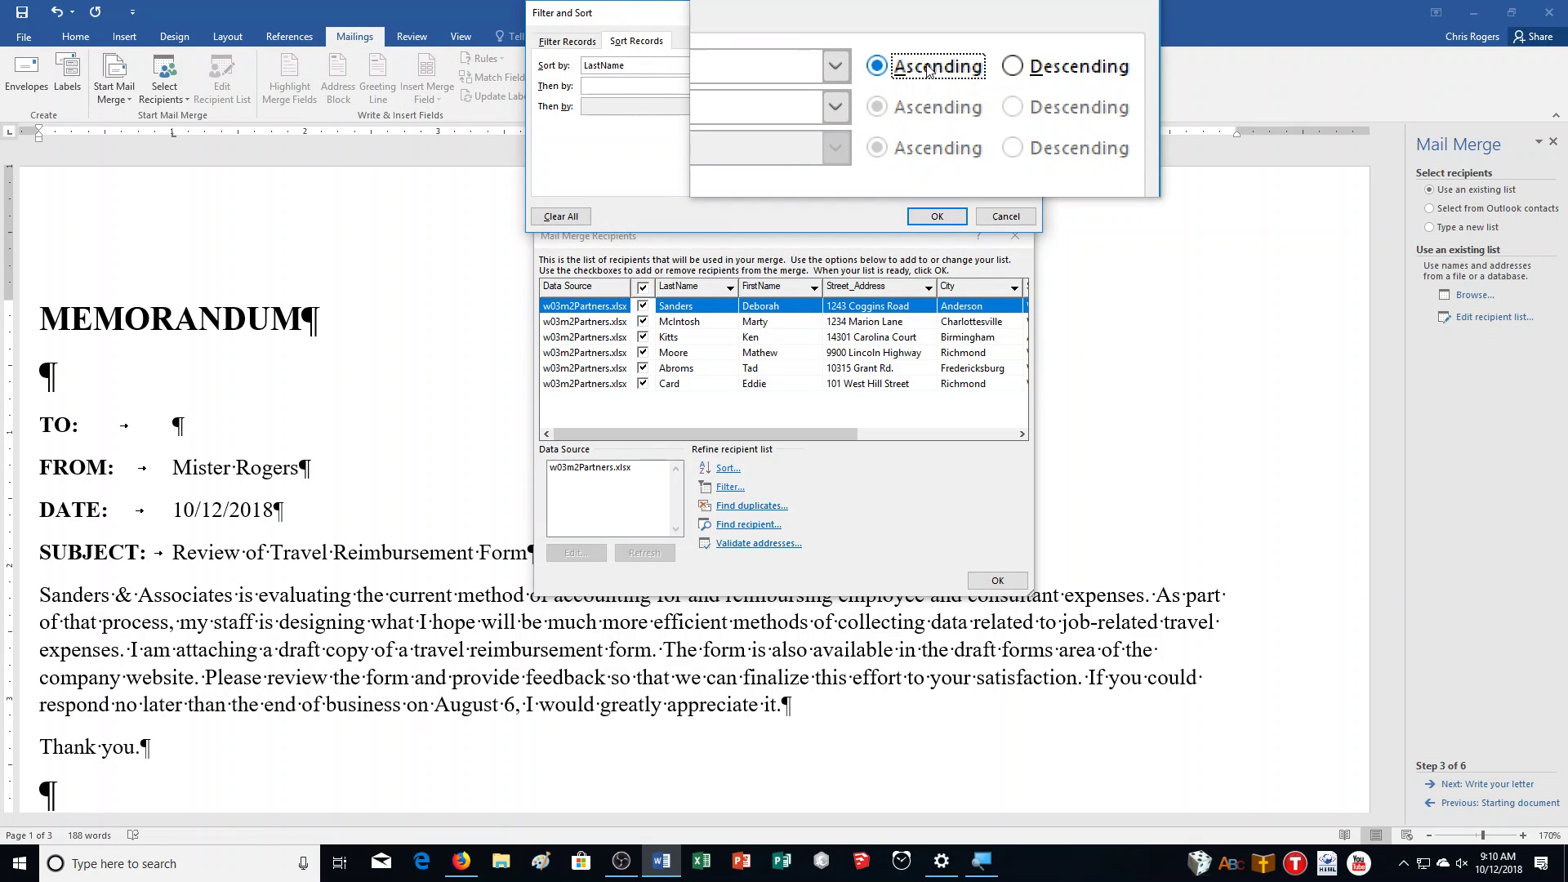
pyautogui.click(936, 216)
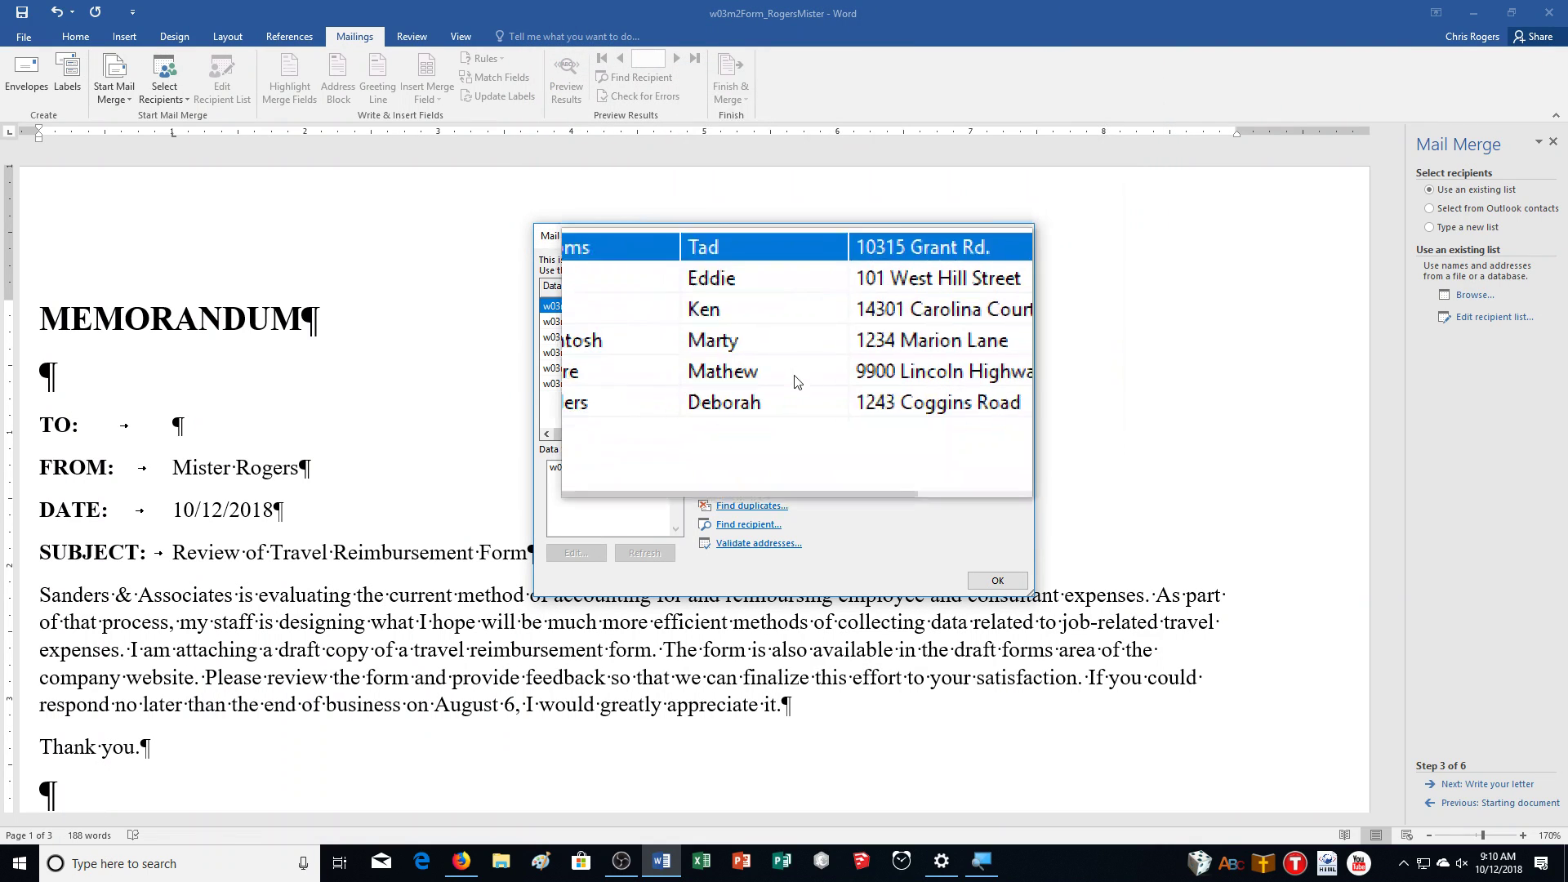
pyautogui.click(990, 578)
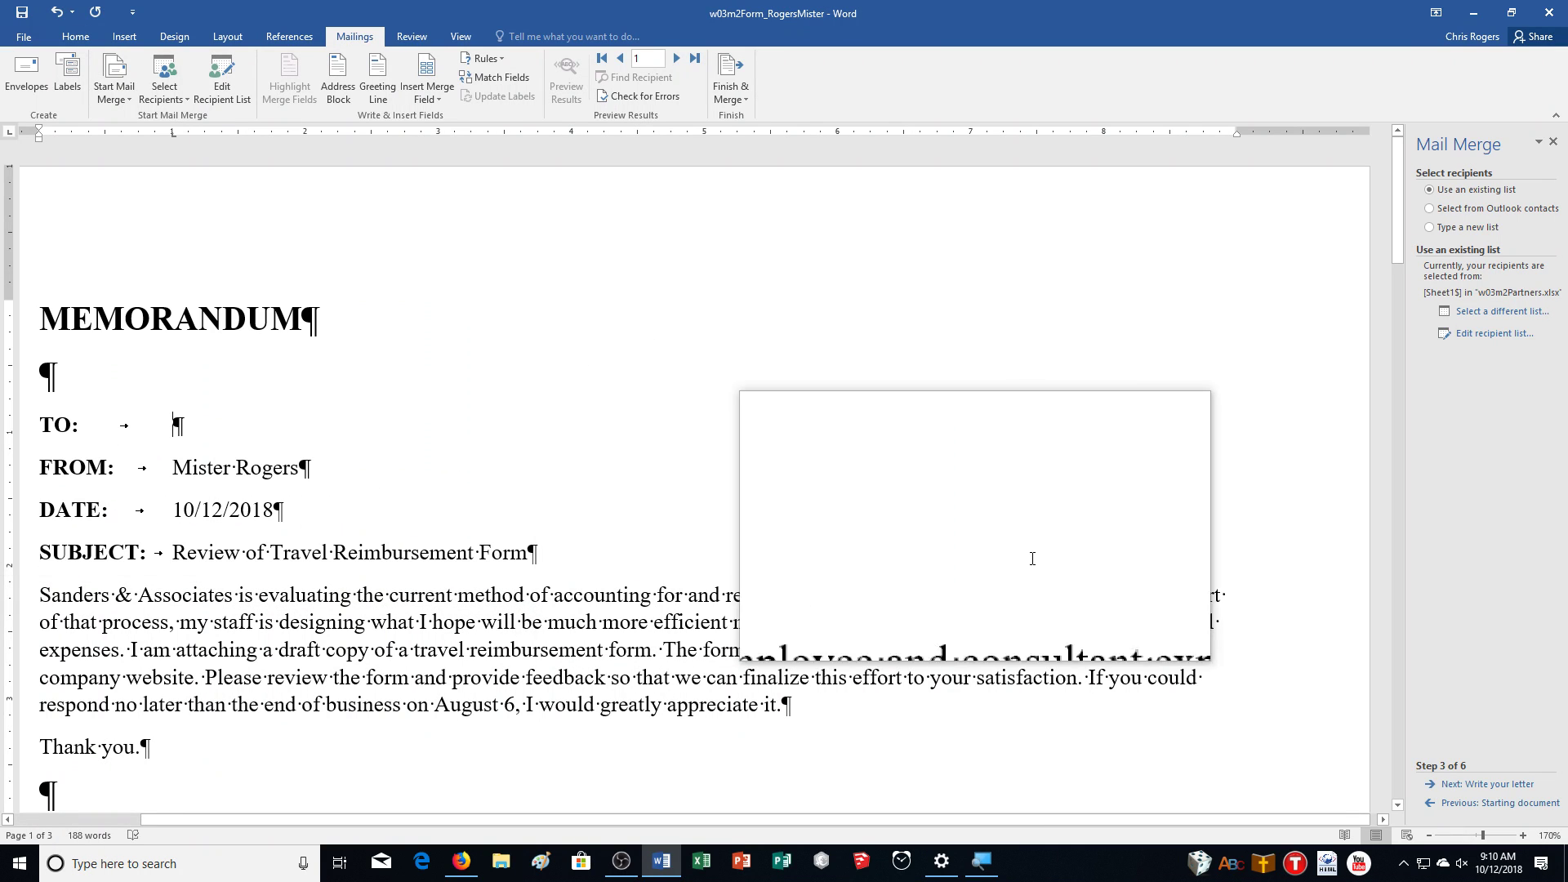
# Step: Insert the FirstName and LastName merge fields, separated by a space, on the memo's TO line
pyautogui.click(1486, 792)
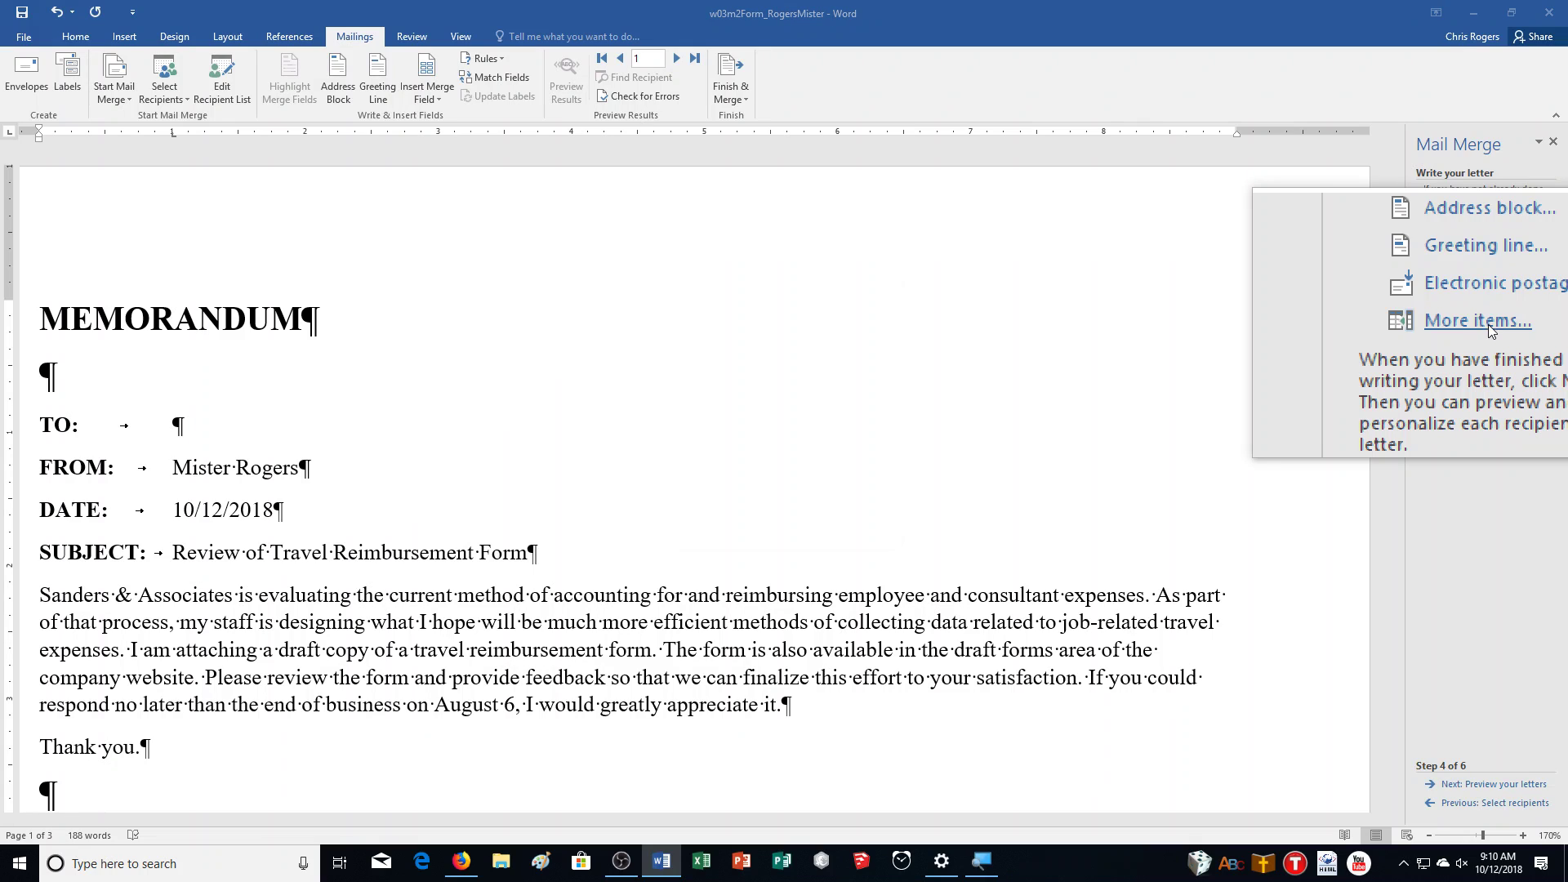
pyautogui.click(1488, 325)
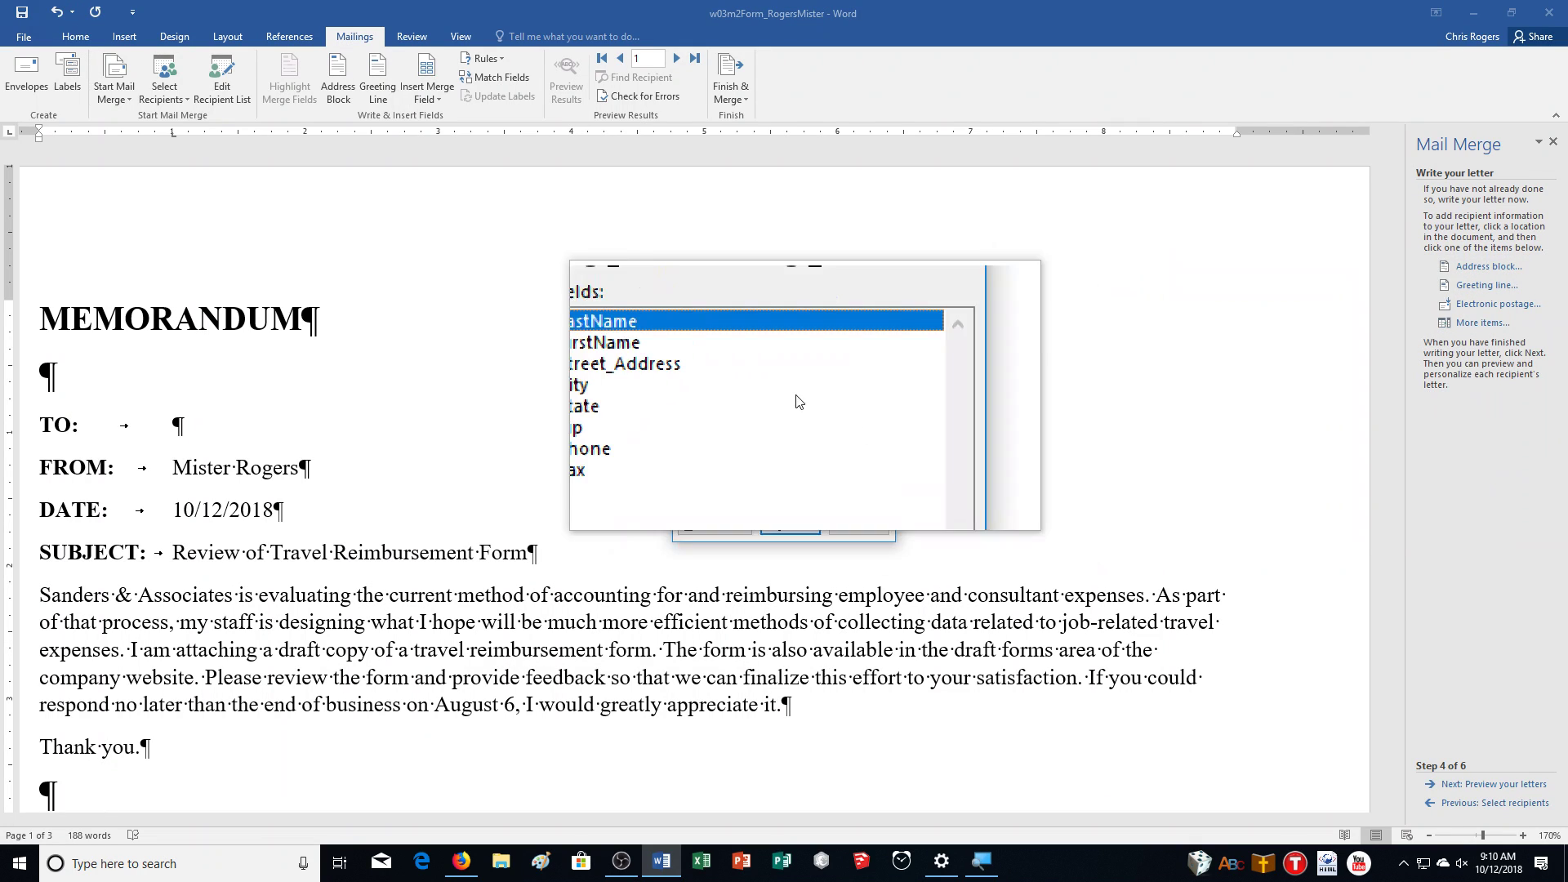
pyautogui.click(734, 378)
pyautogui.click(724, 374)
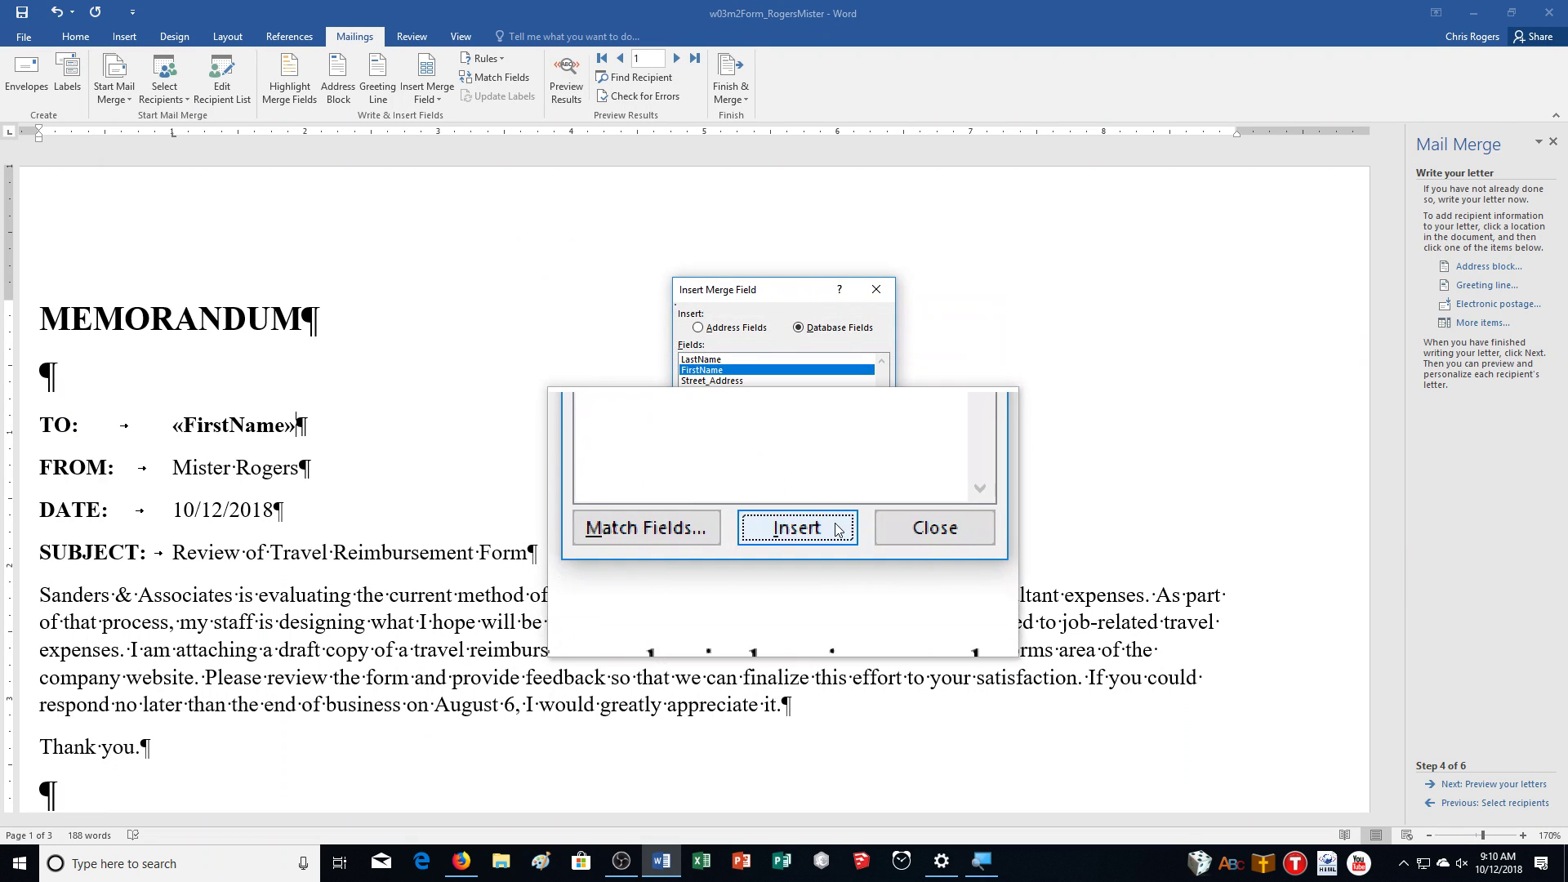
pyautogui.click(936, 536)
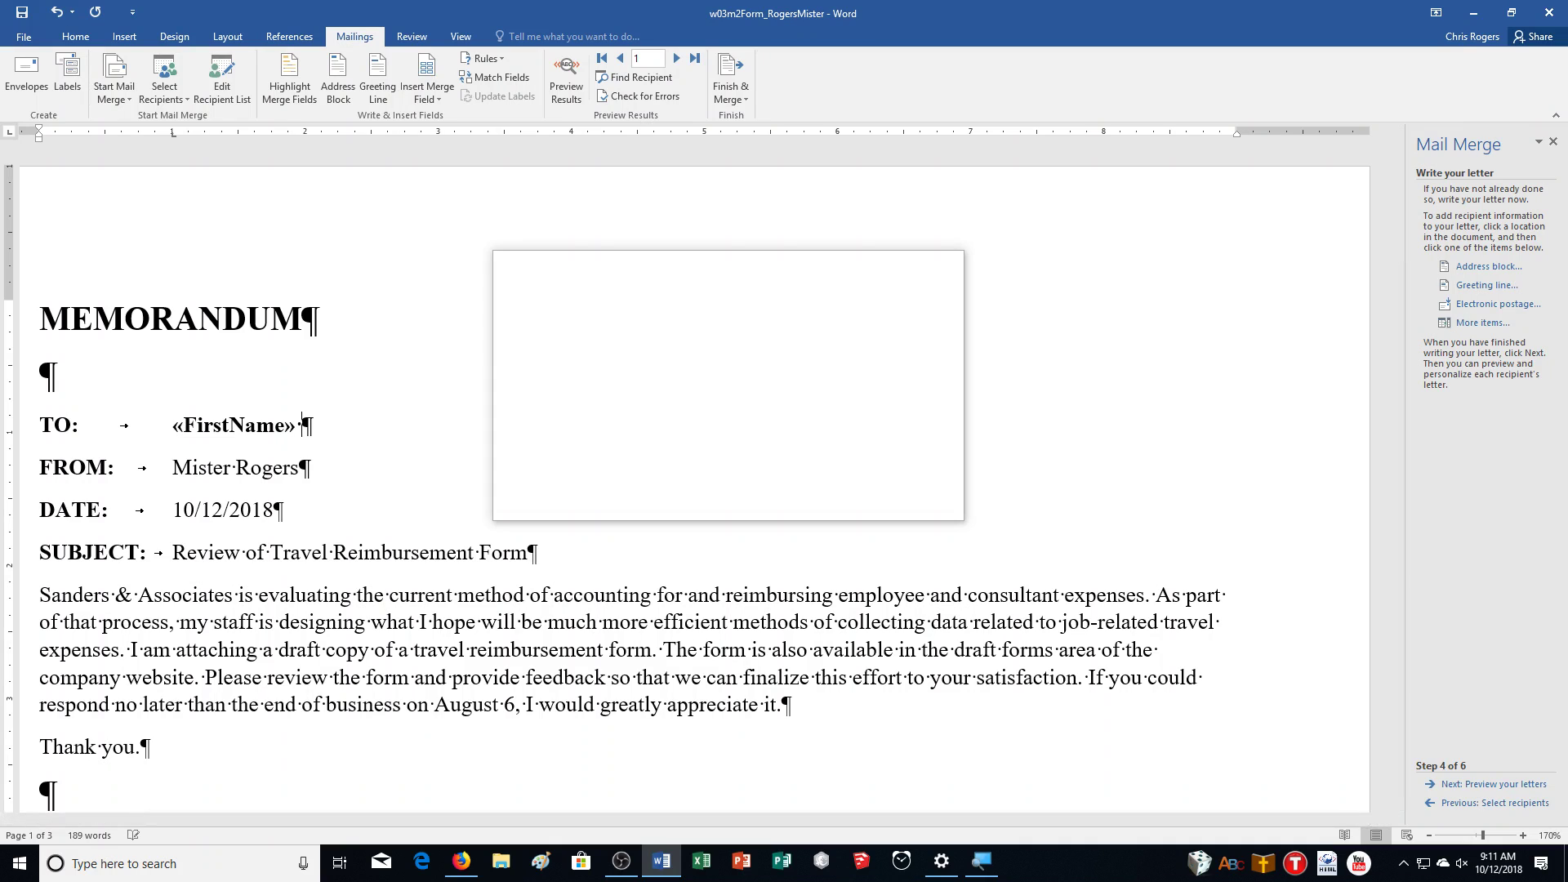
pyautogui.click(1483, 322)
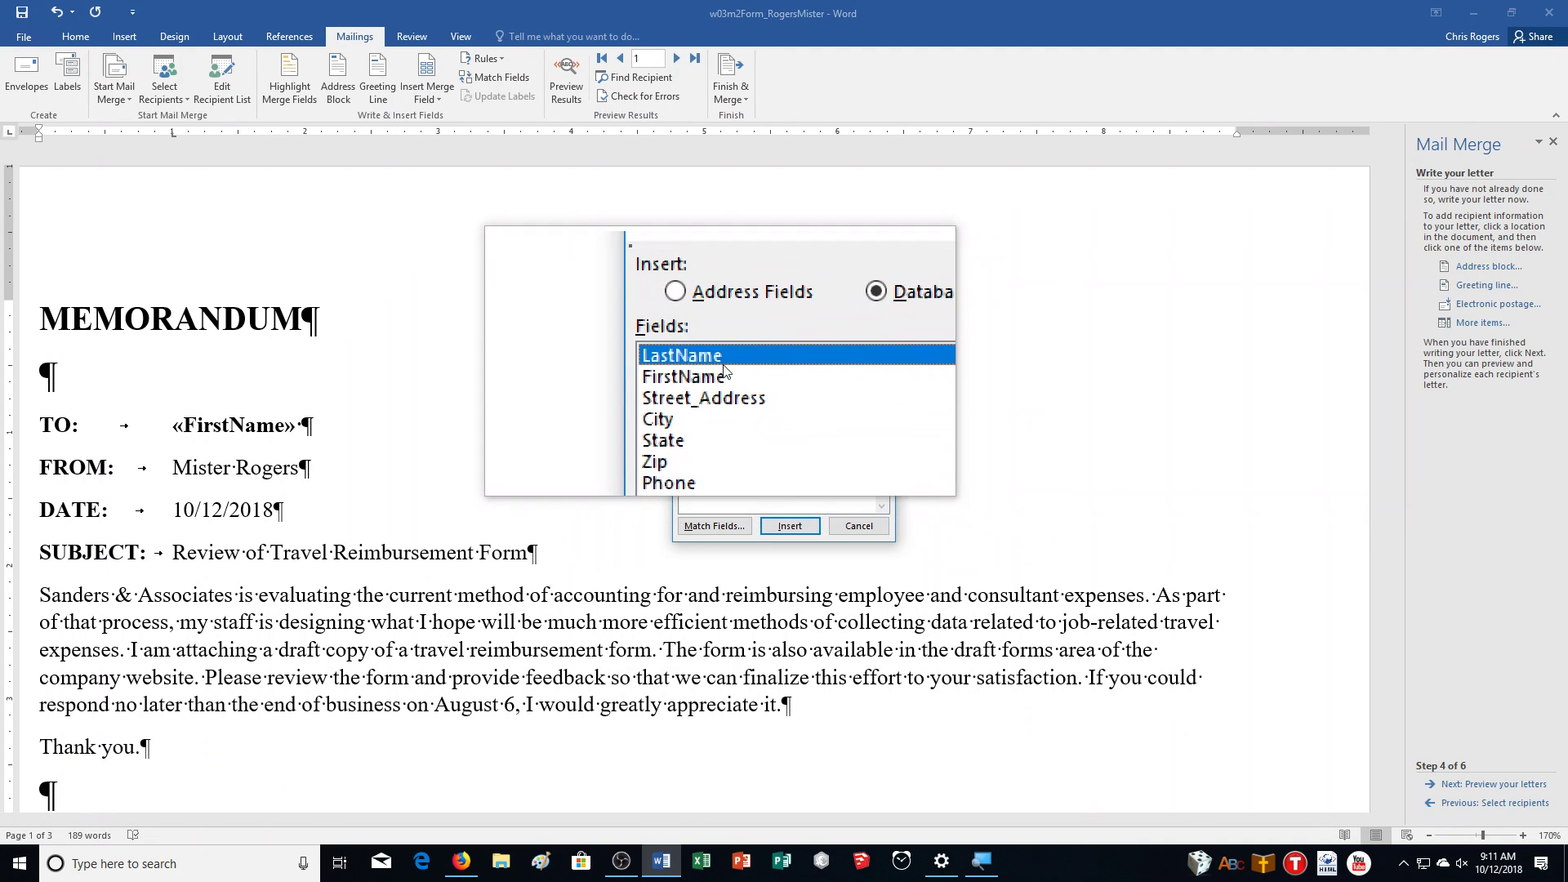
pyautogui.click(787, 532)
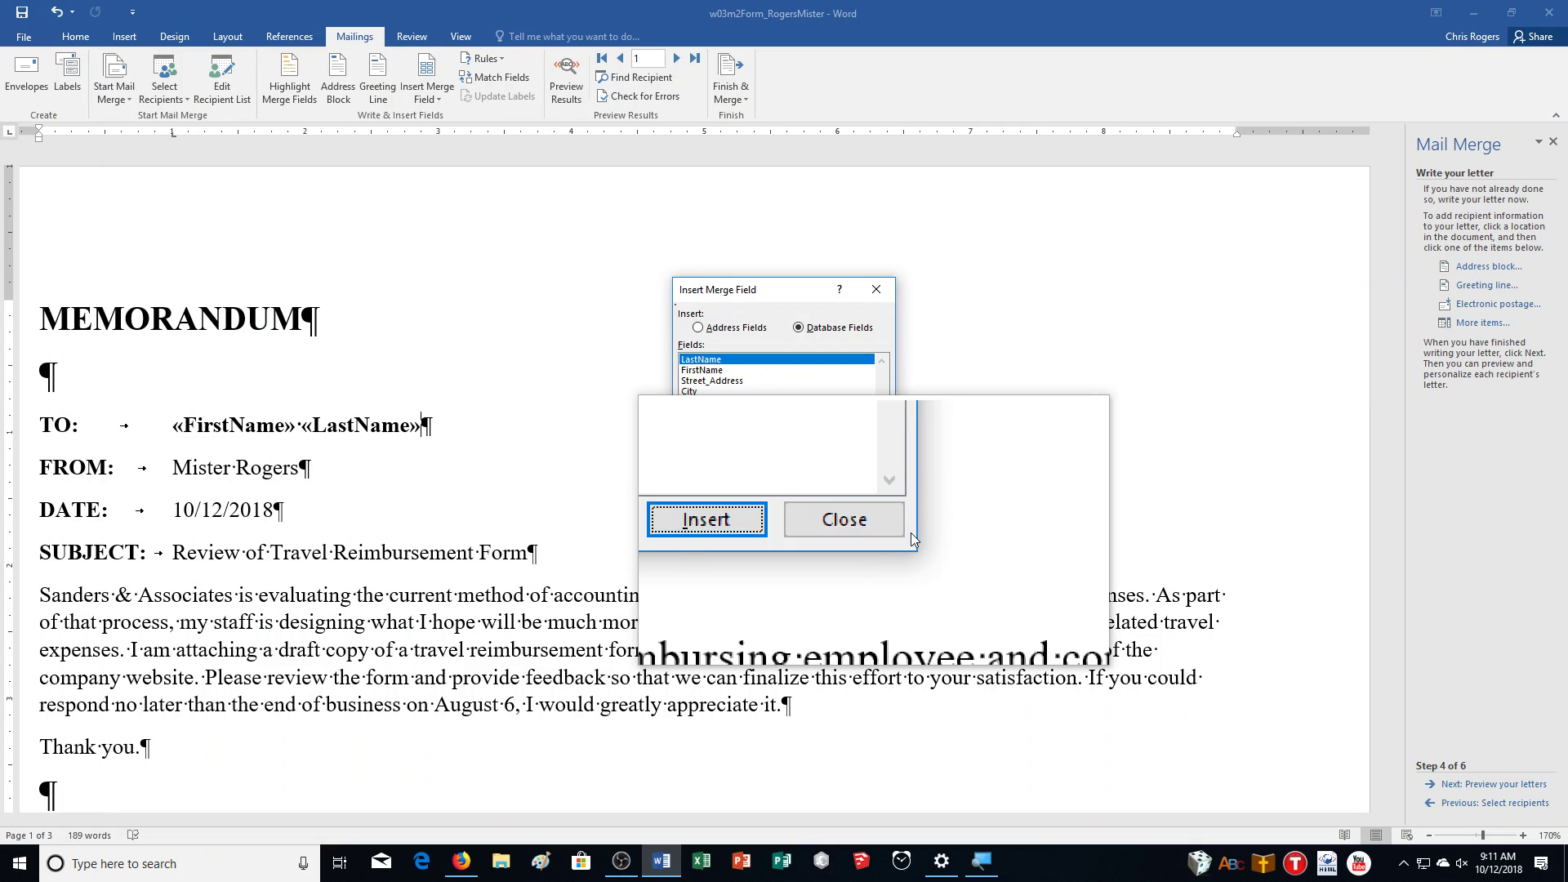
pyautogui.click(846, 519)
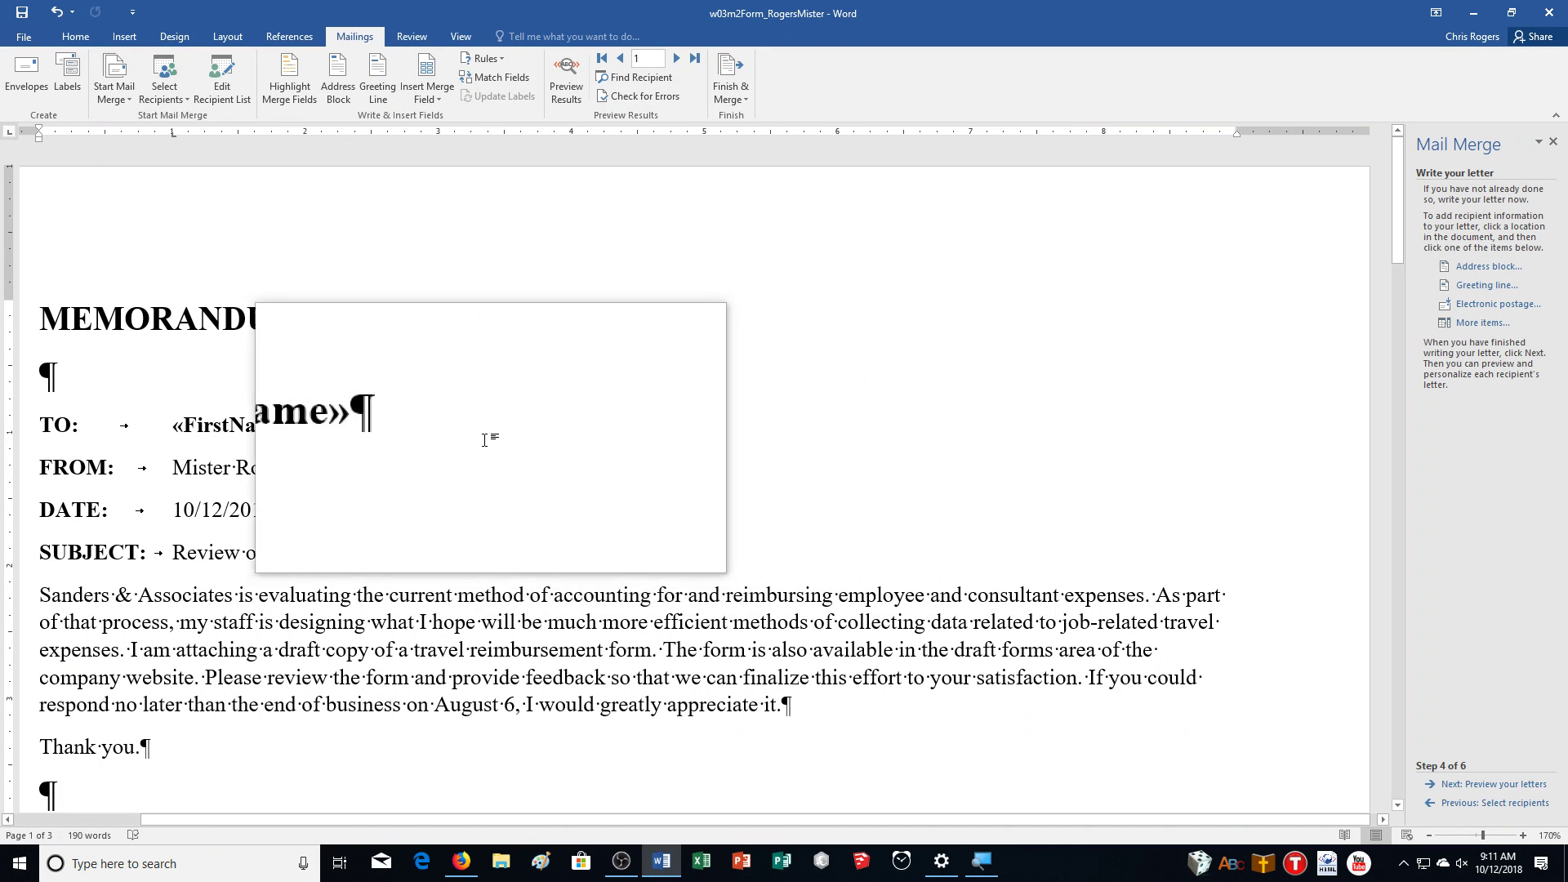
# Step: Remove the bold formatting from the merge fields on the TO line
pyautogui.moveTo(419, 429); pyautogui.dragTo(245, 437)
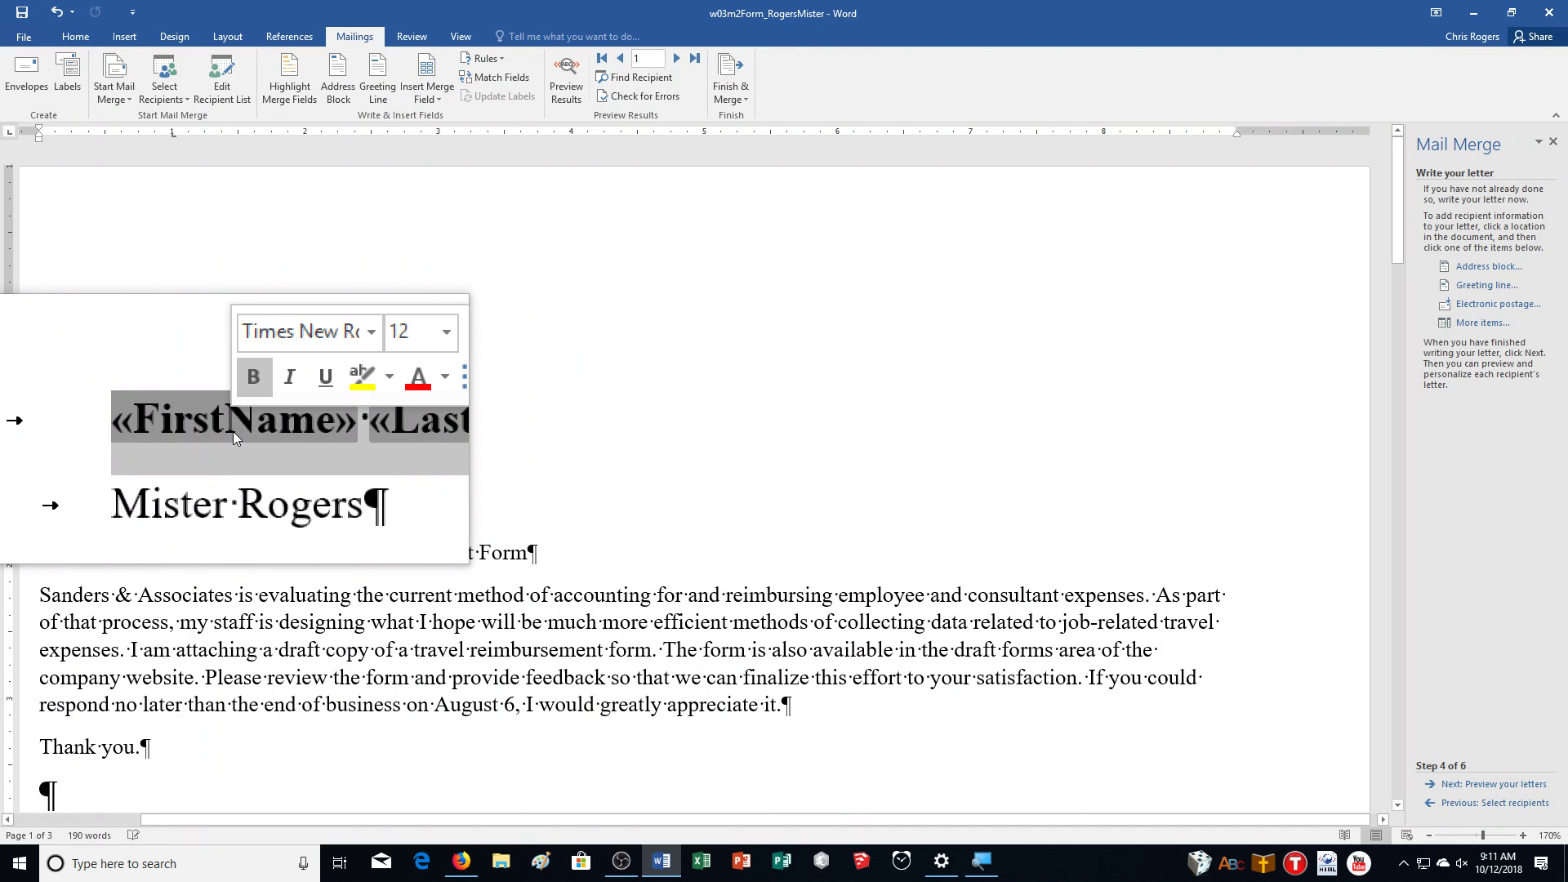
pyautogui.click(248, 402)
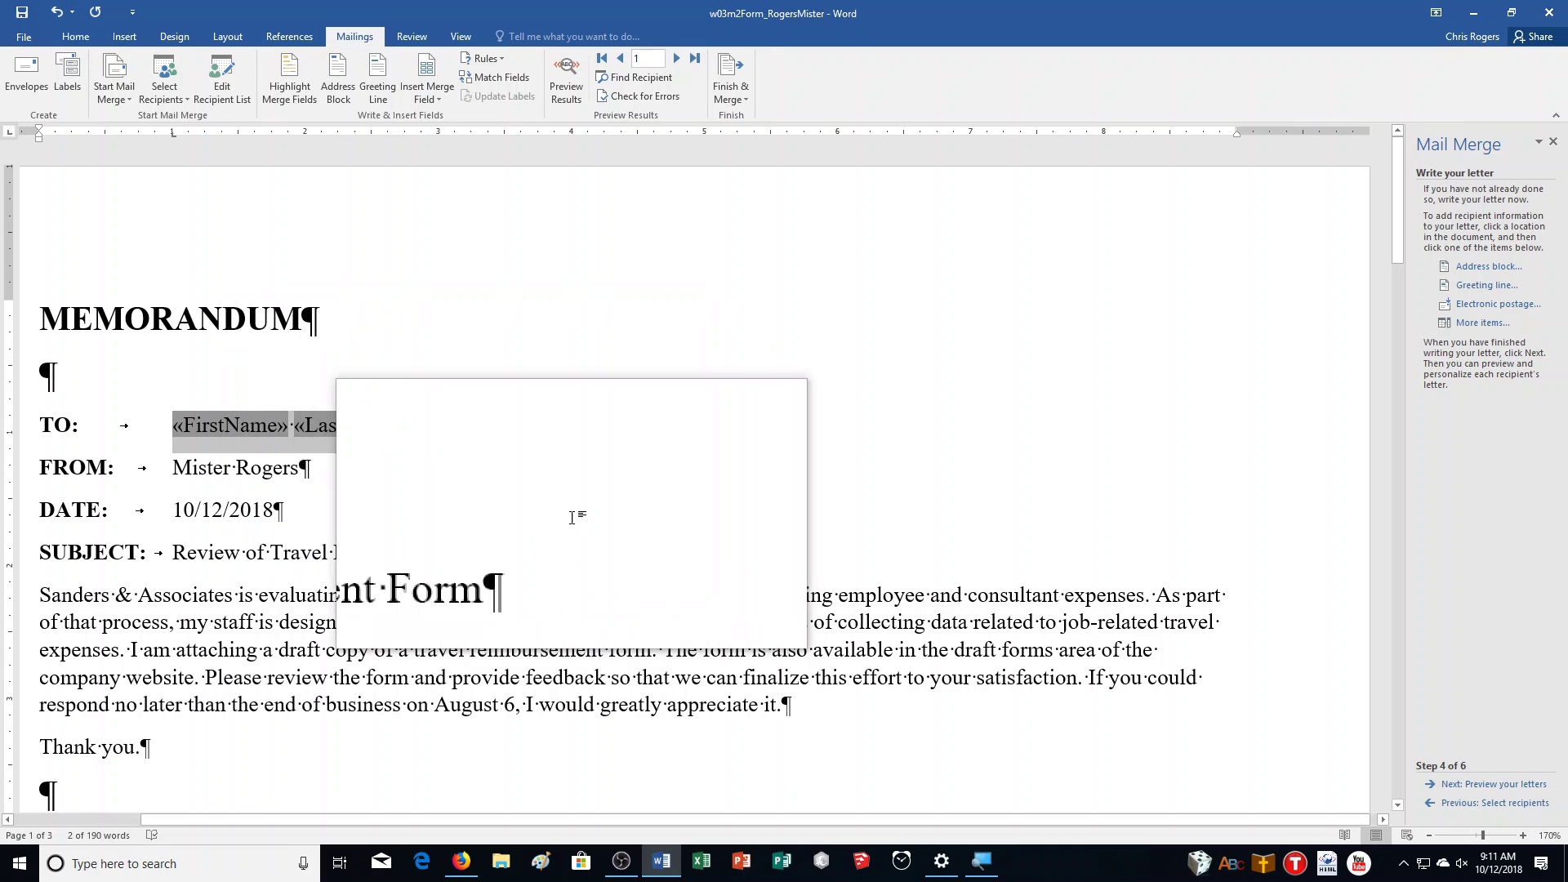
pyautogui.click(972, 473)
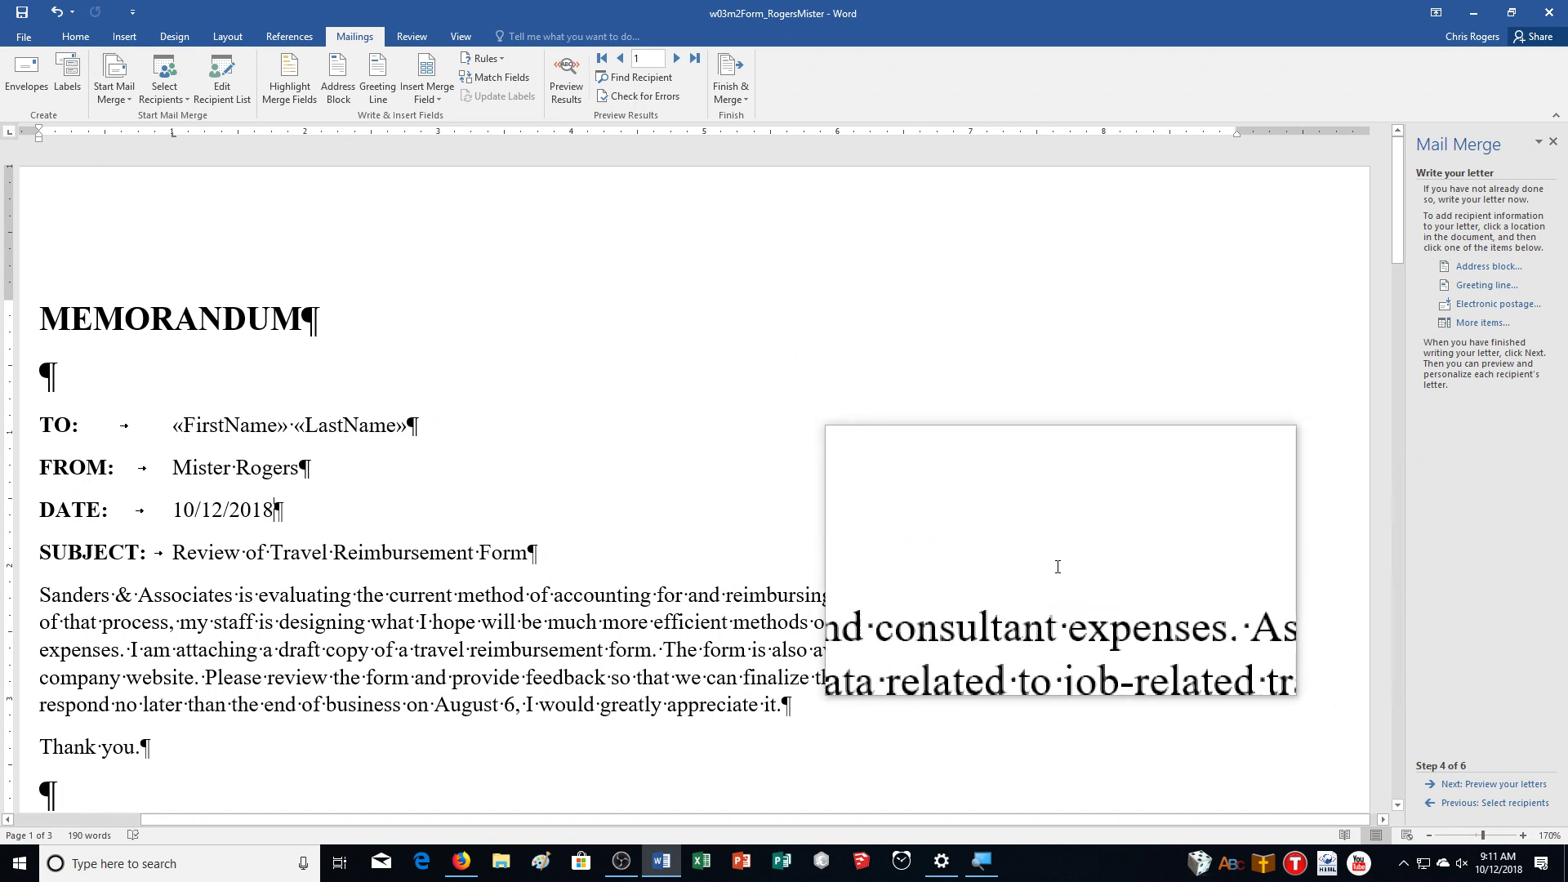
# Step: Preview the merged letters, complete the mail merge, and merge all records into a new document of individual letters
pyautogui.click(1460, 784)
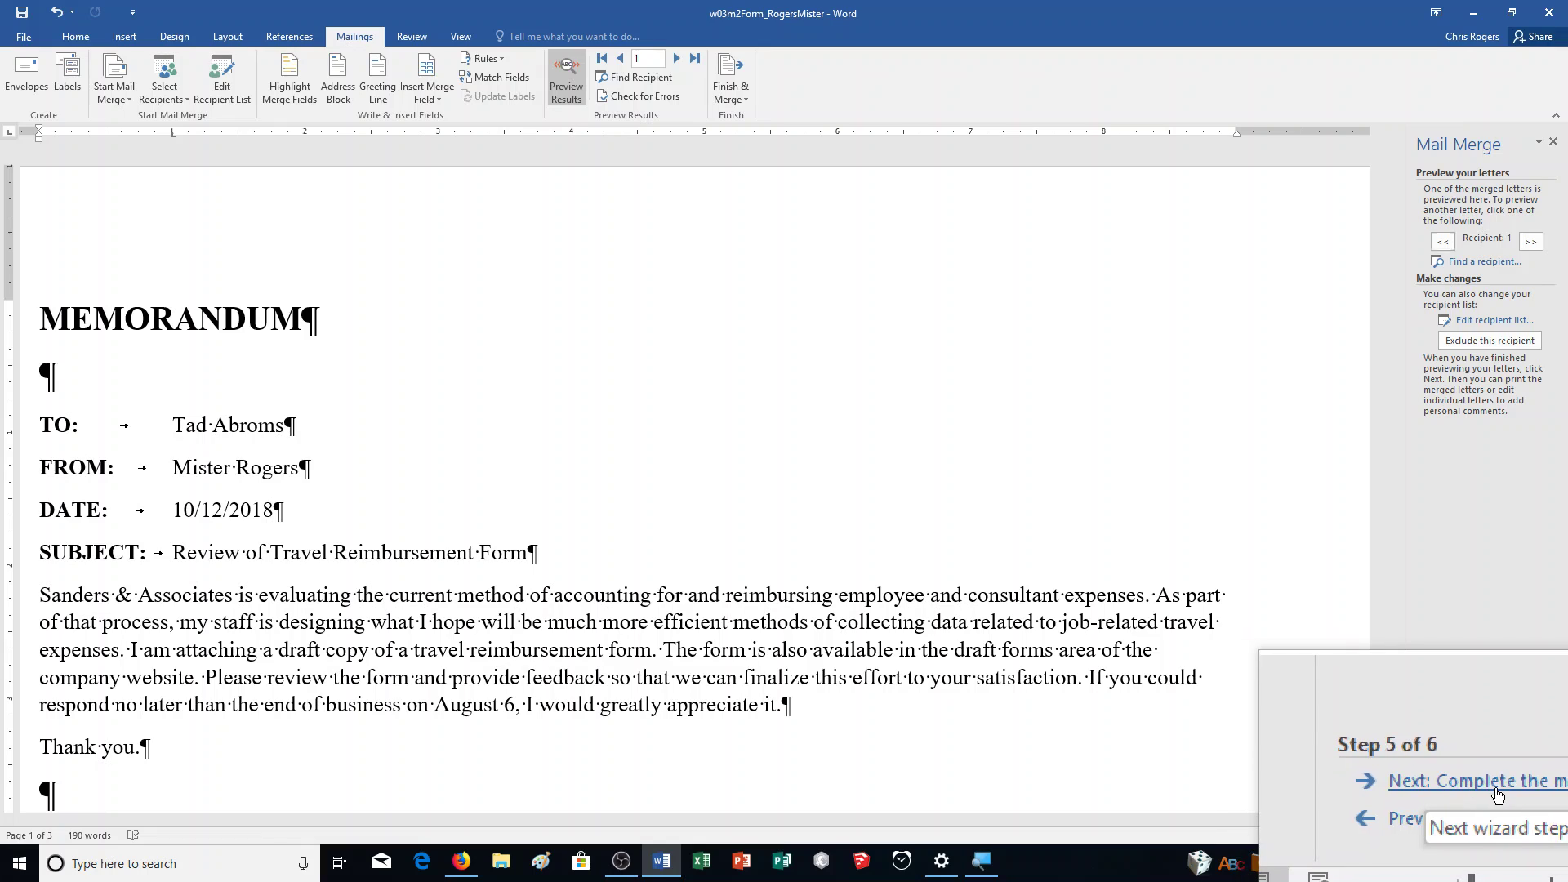
pyautogui.click(1460, 787)
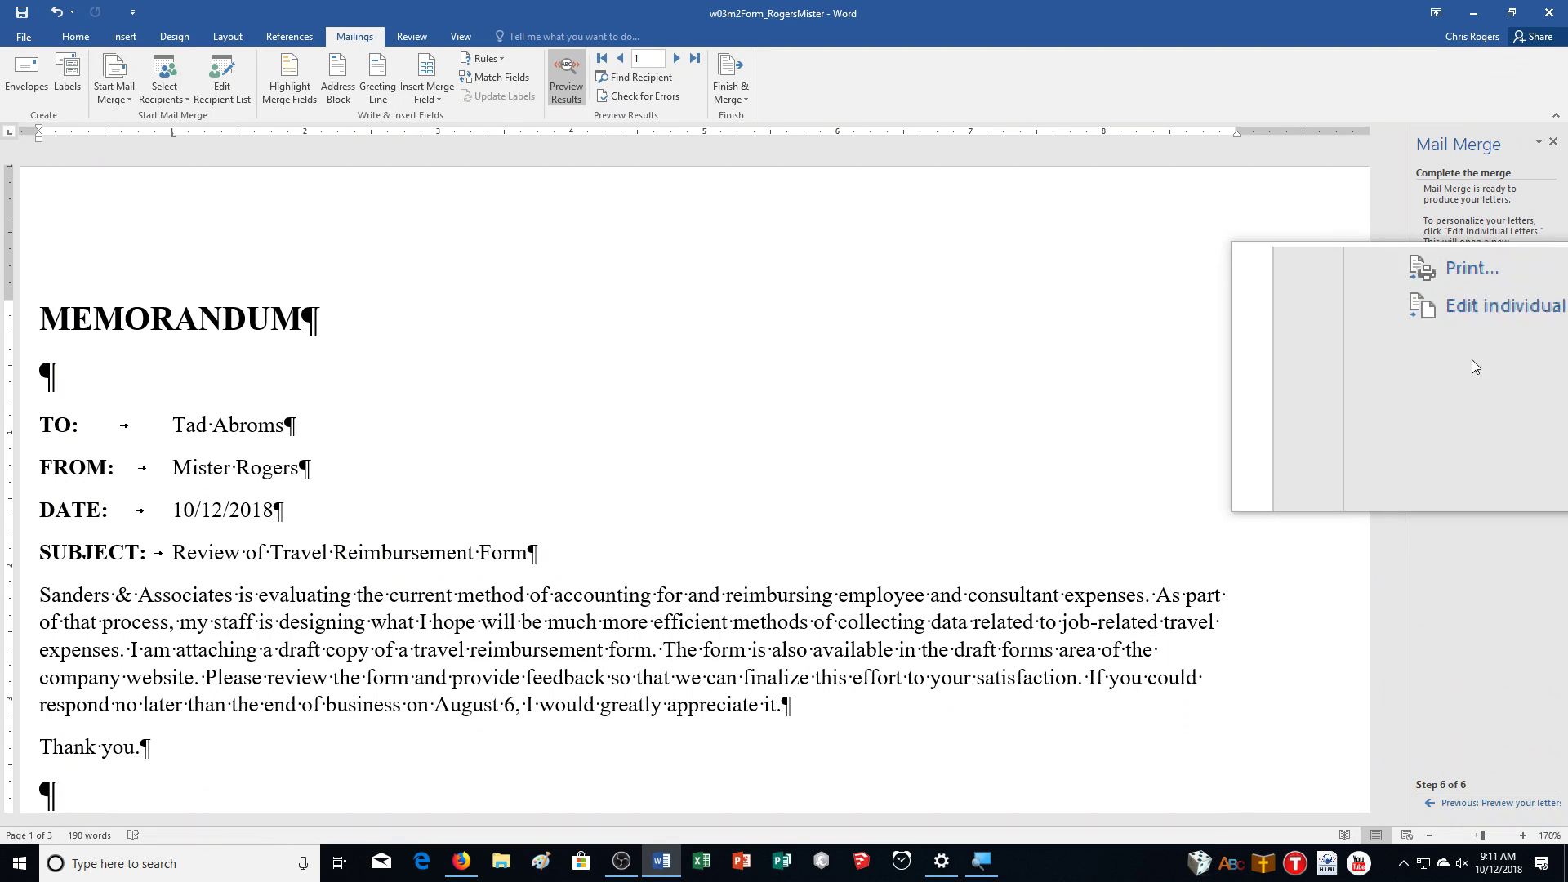
pyautogui.click(1499, 343)
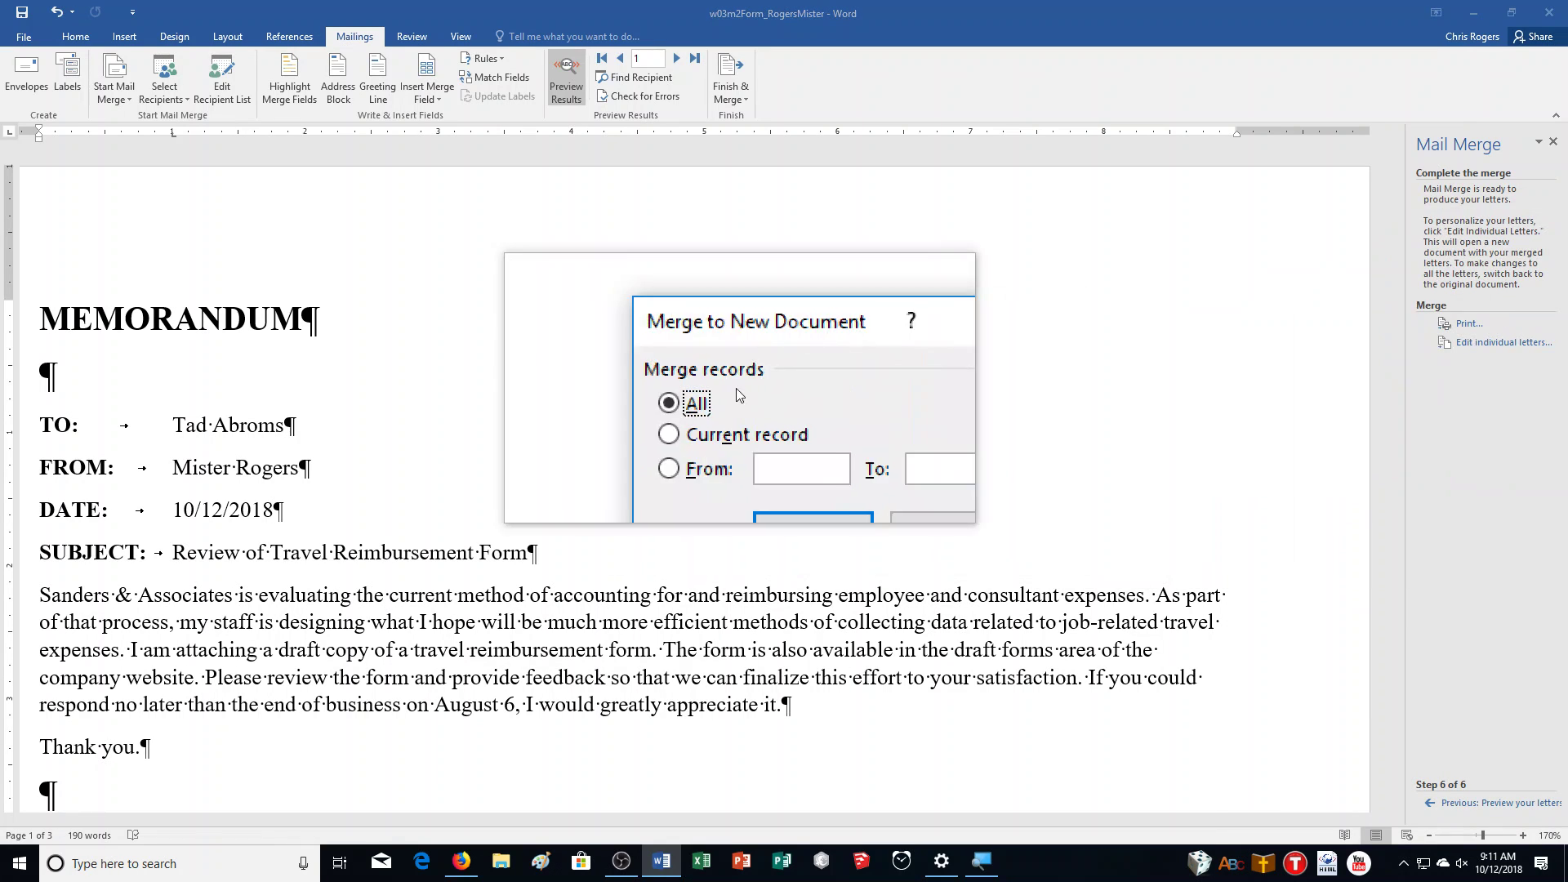
pyautogui.click(764, 478)
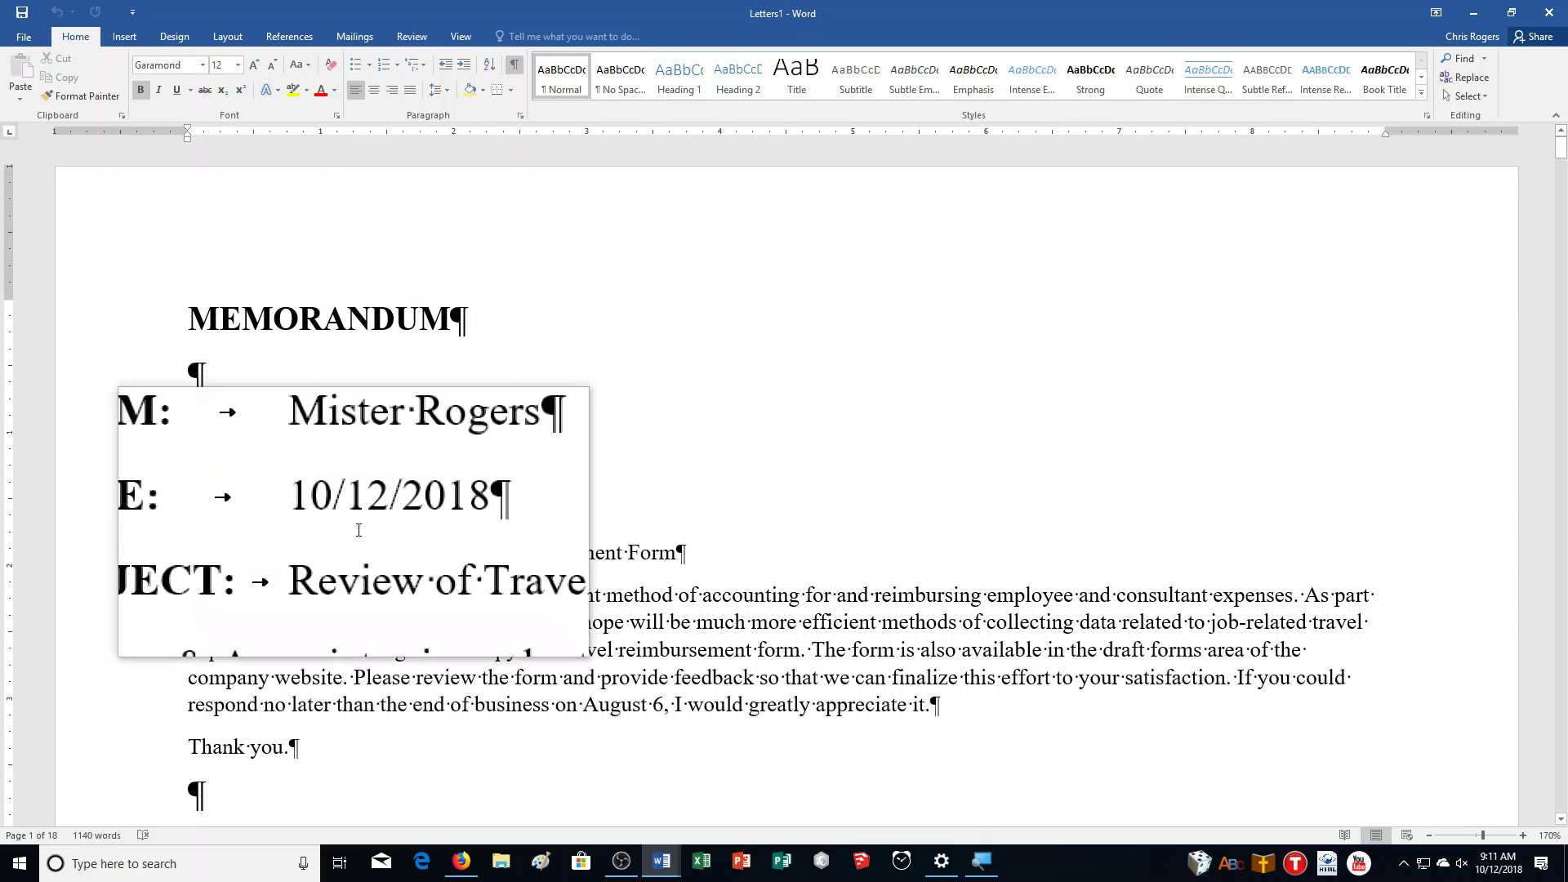
pyautogui.scroll(-2, 1084, 420)
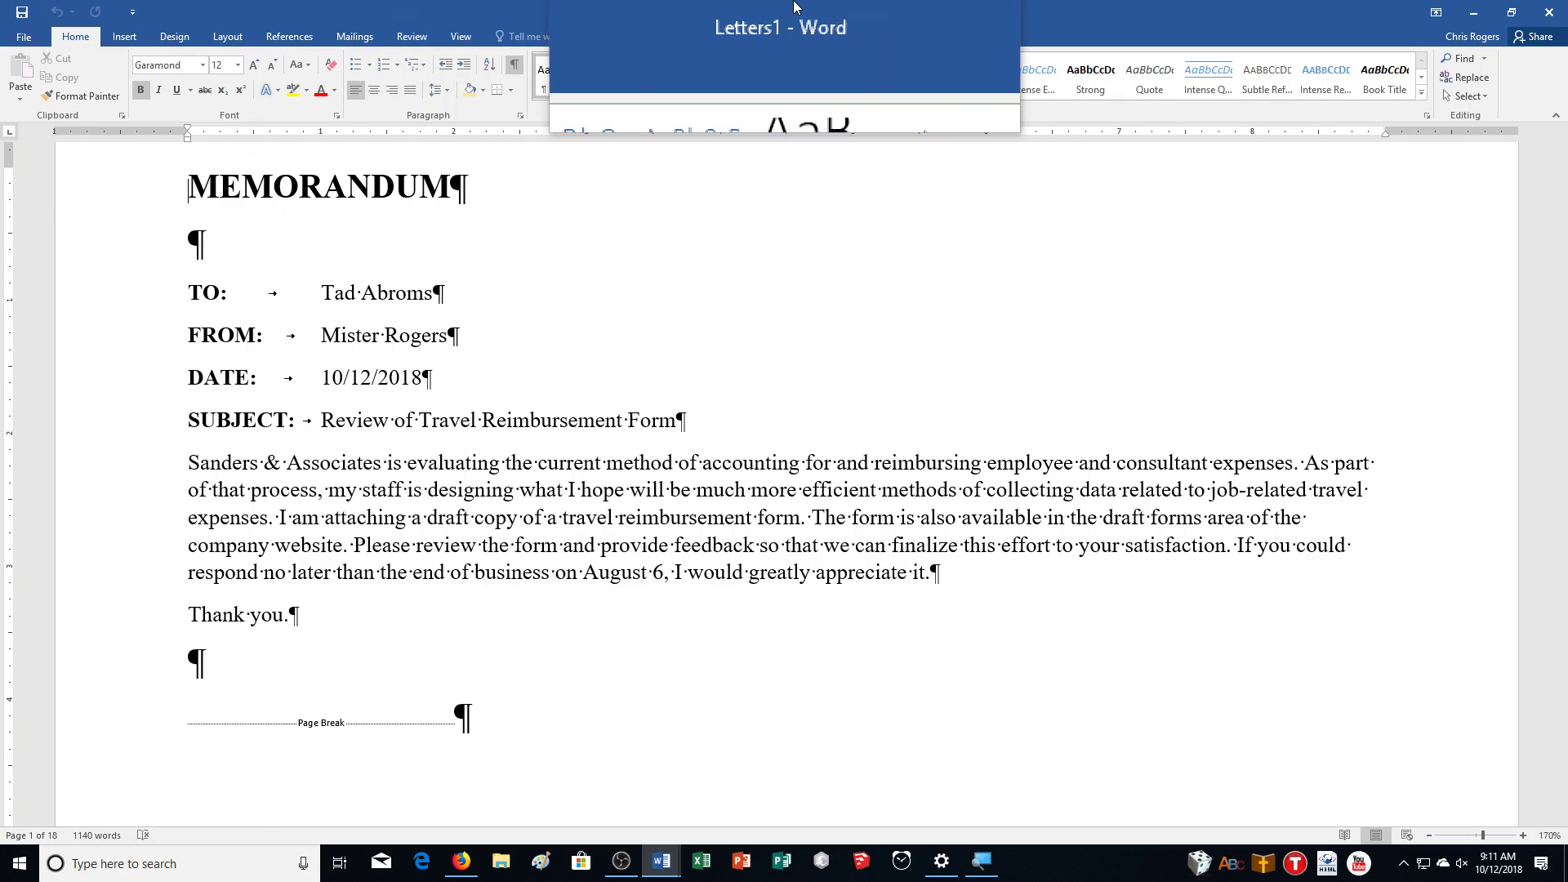
# Step: Save the merged letters in the CA Demonstration folder as w03m2FormMerge_ followed by the author's last and first name
pyautogui.click(23, 36)
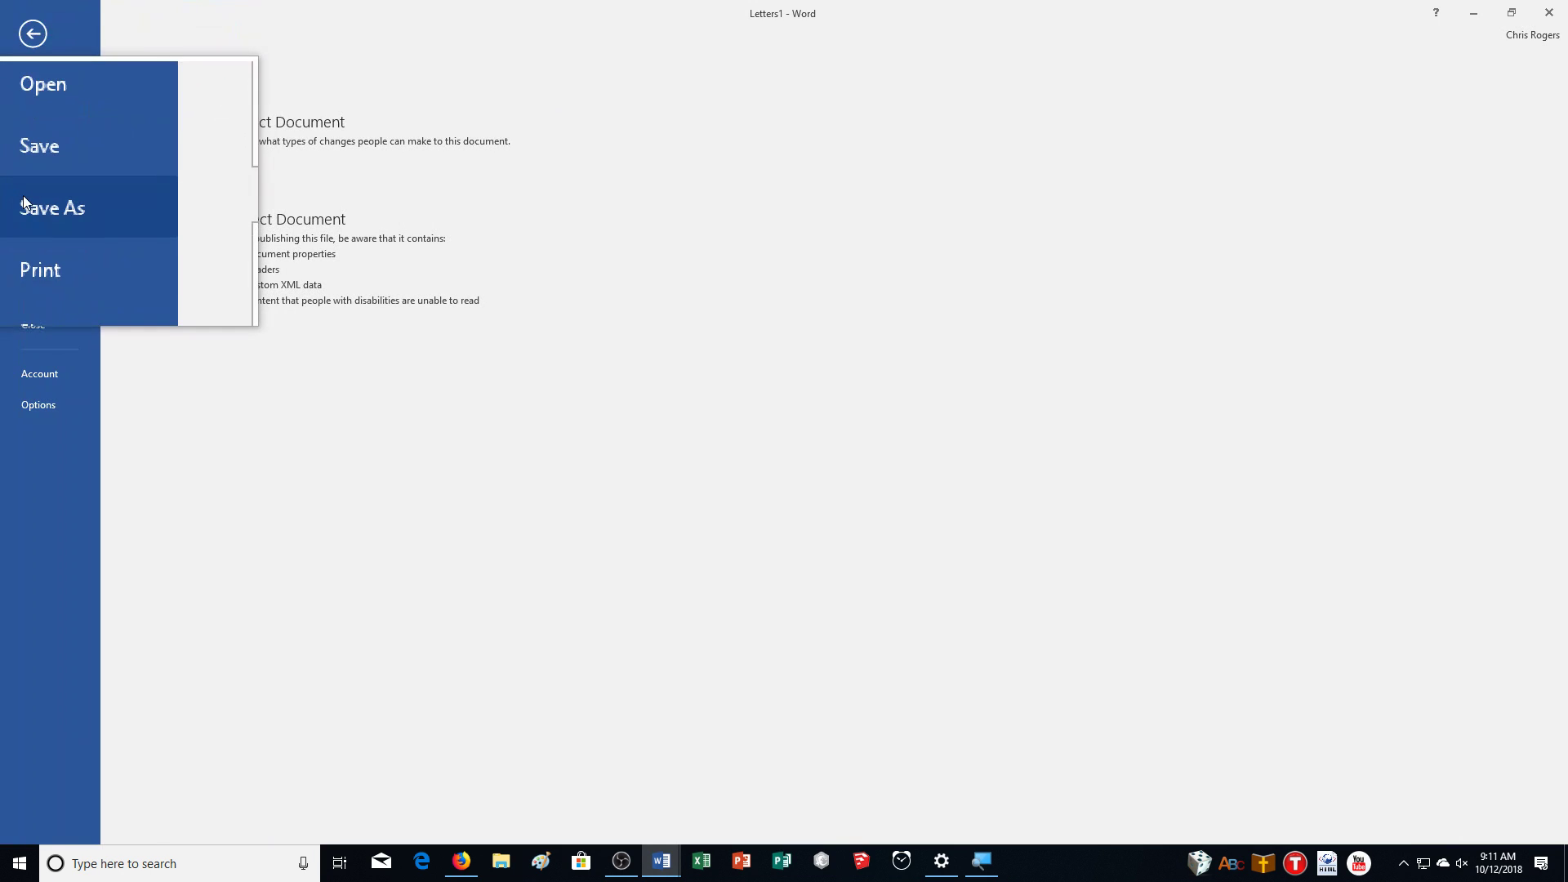
pyautogui.click(25, 200)
pyautogui.click(269, 298)
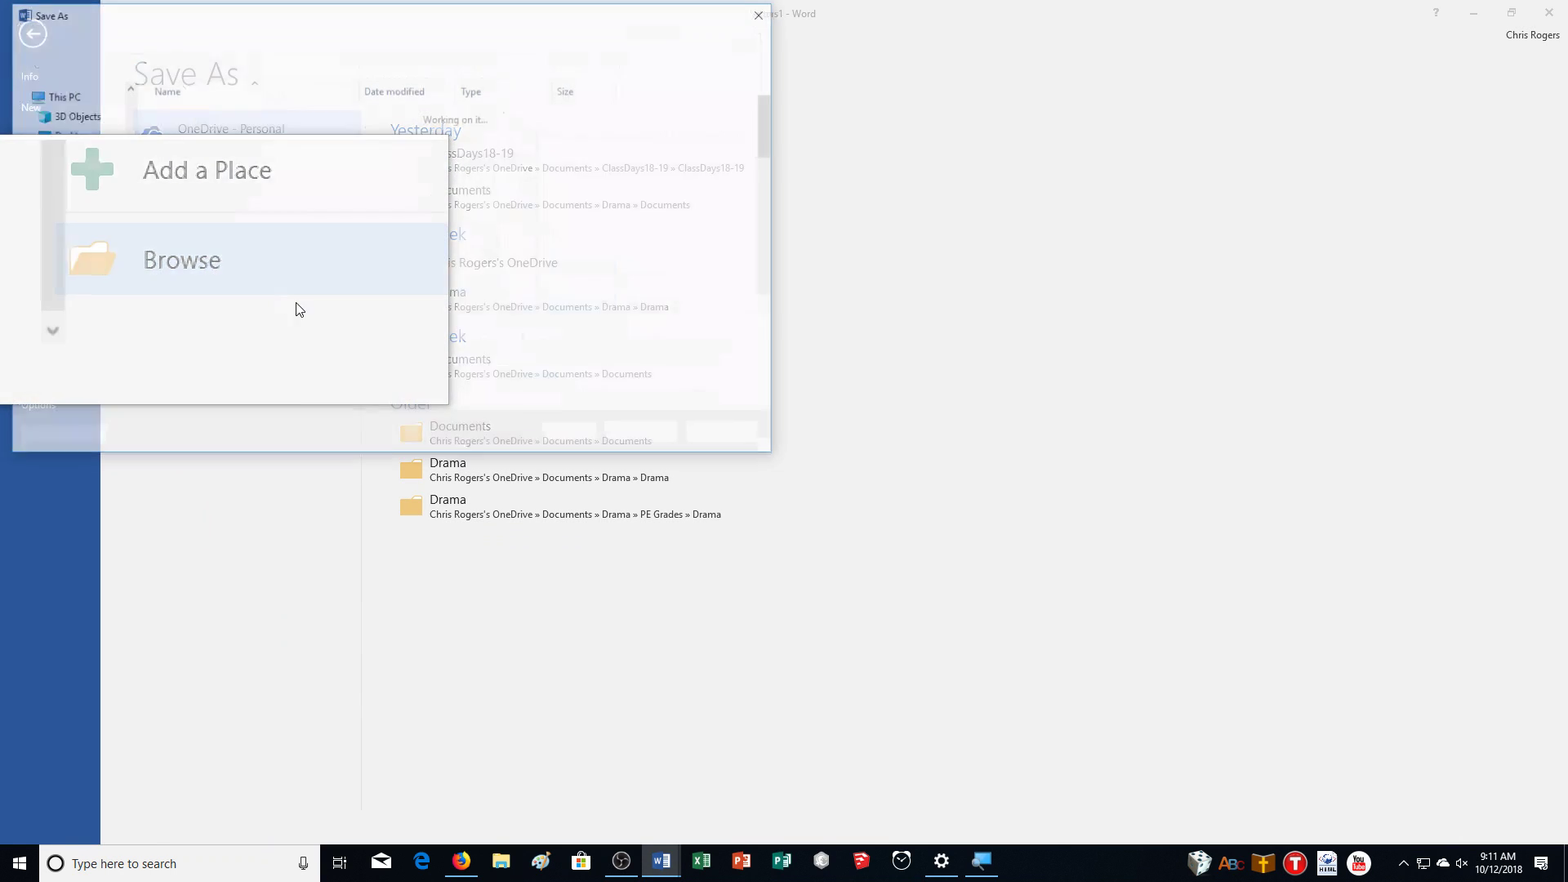
pyautogui.click(198, 150)
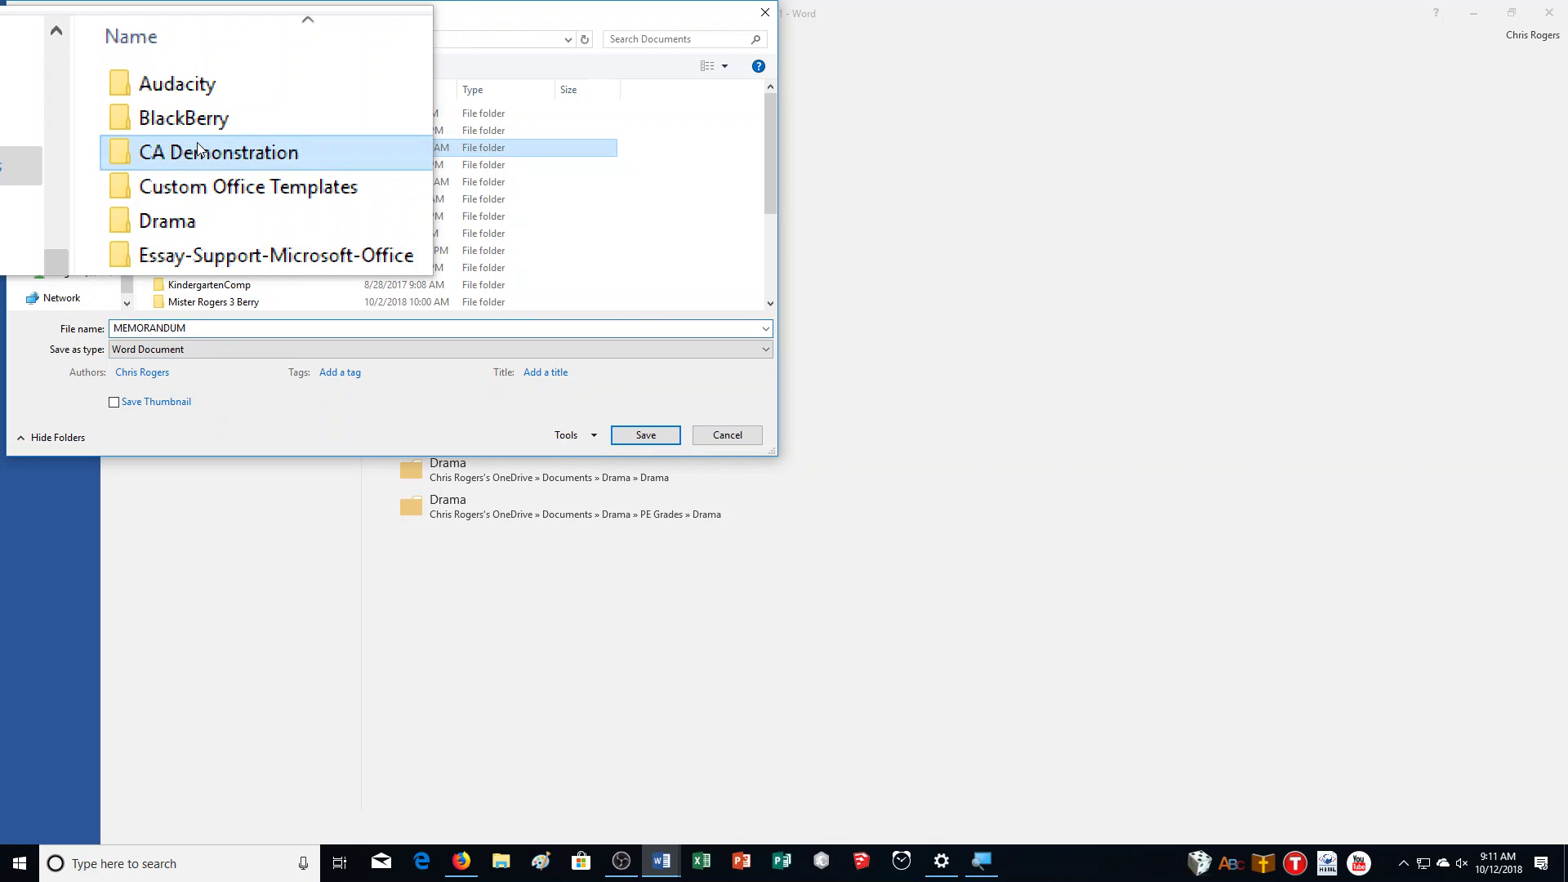
pyautogui.doubleClick(198, 148)
pyautogui.doubleClick(183, 326)
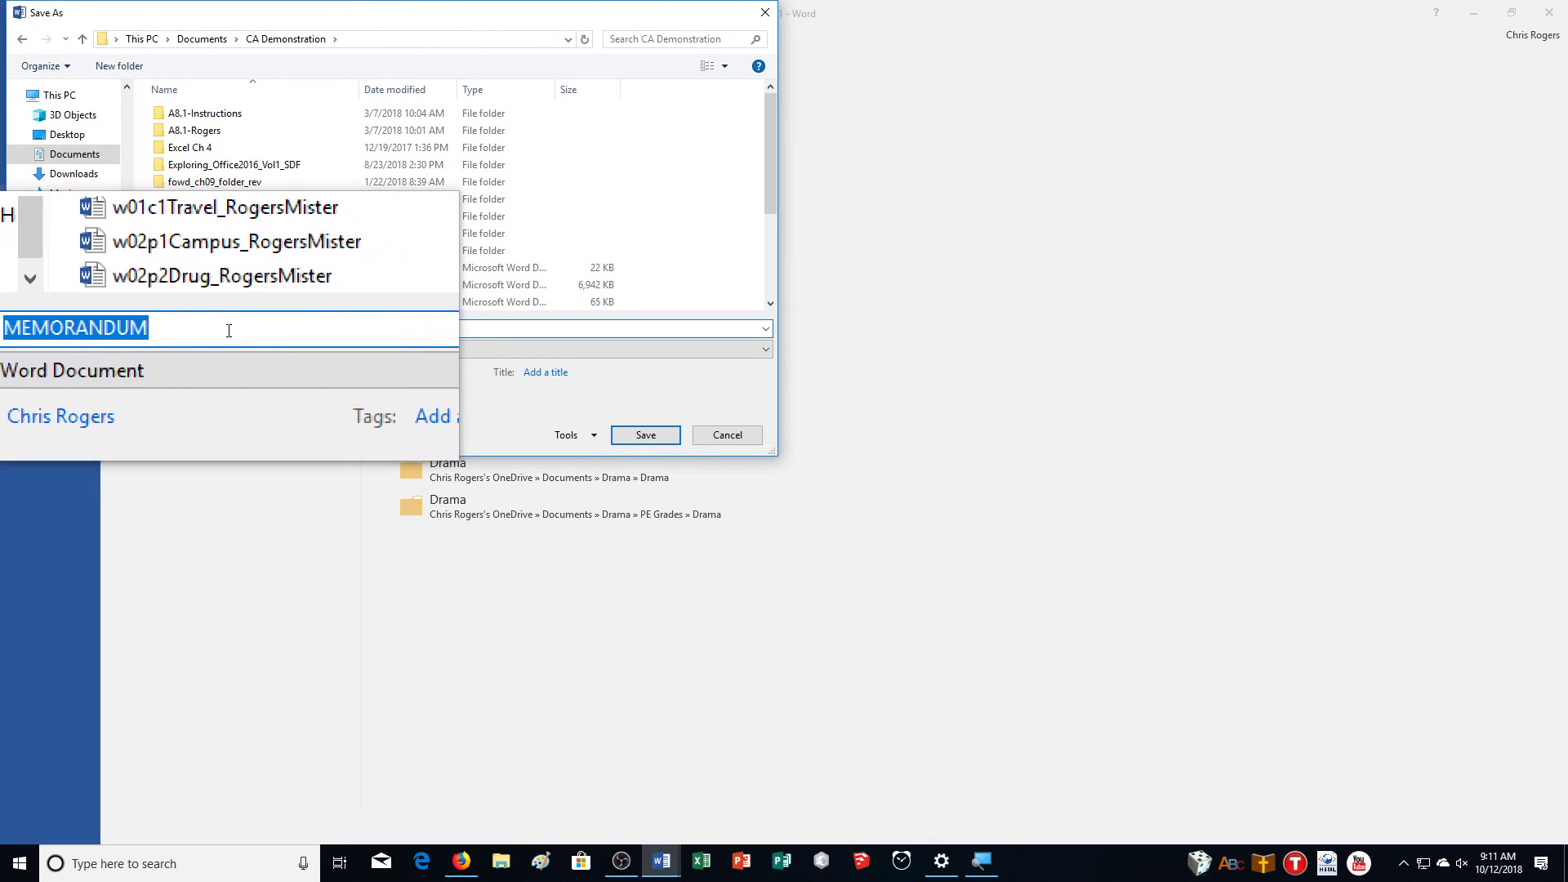
pyautogui.write('w03')
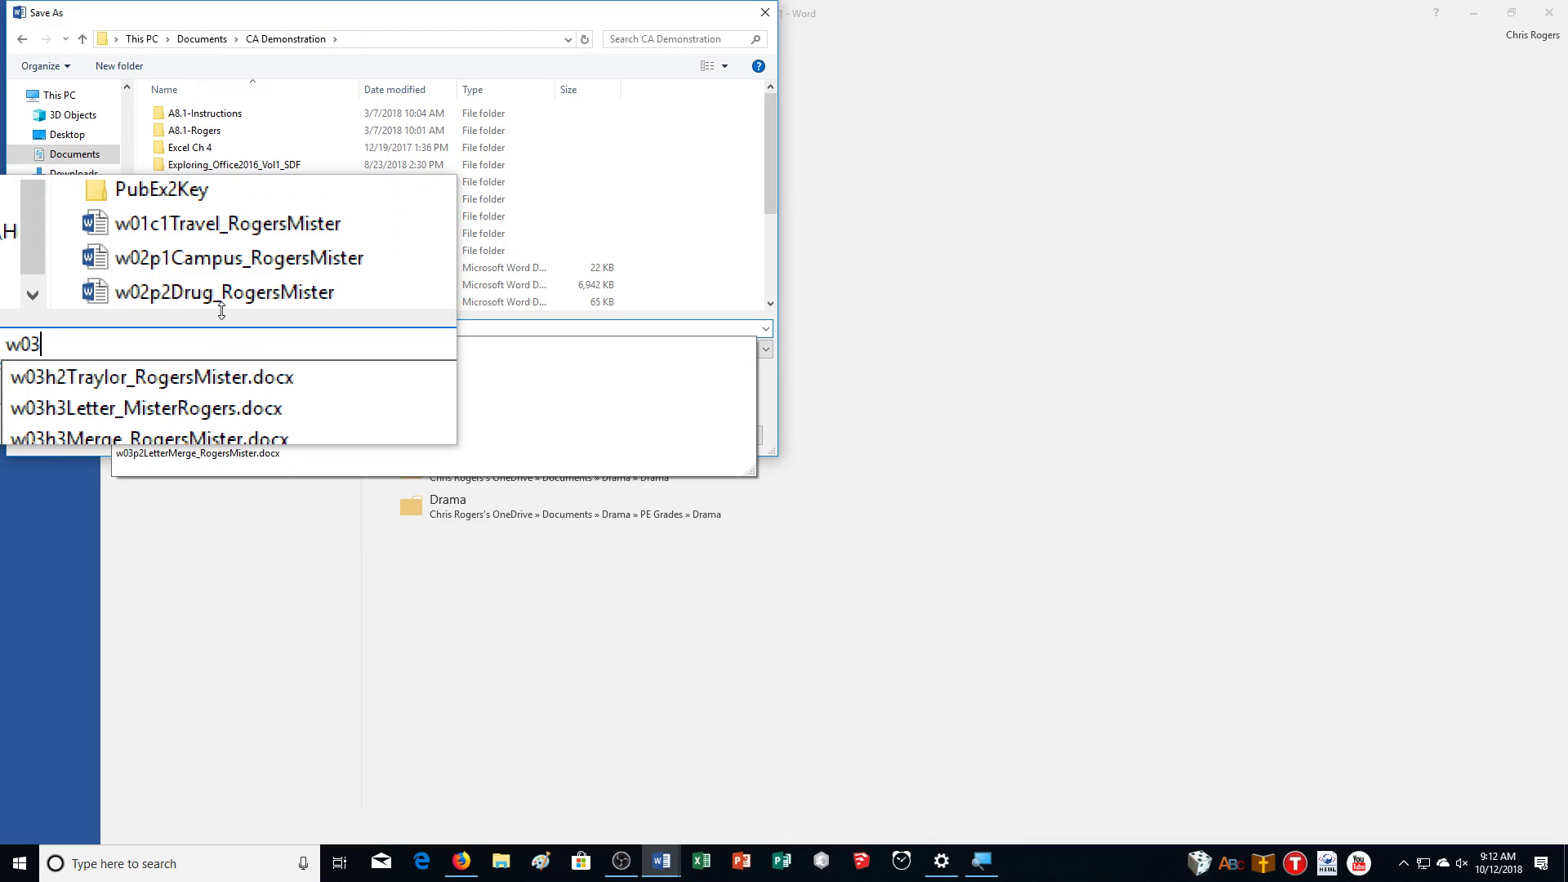
pyautogui.write('m2Form')
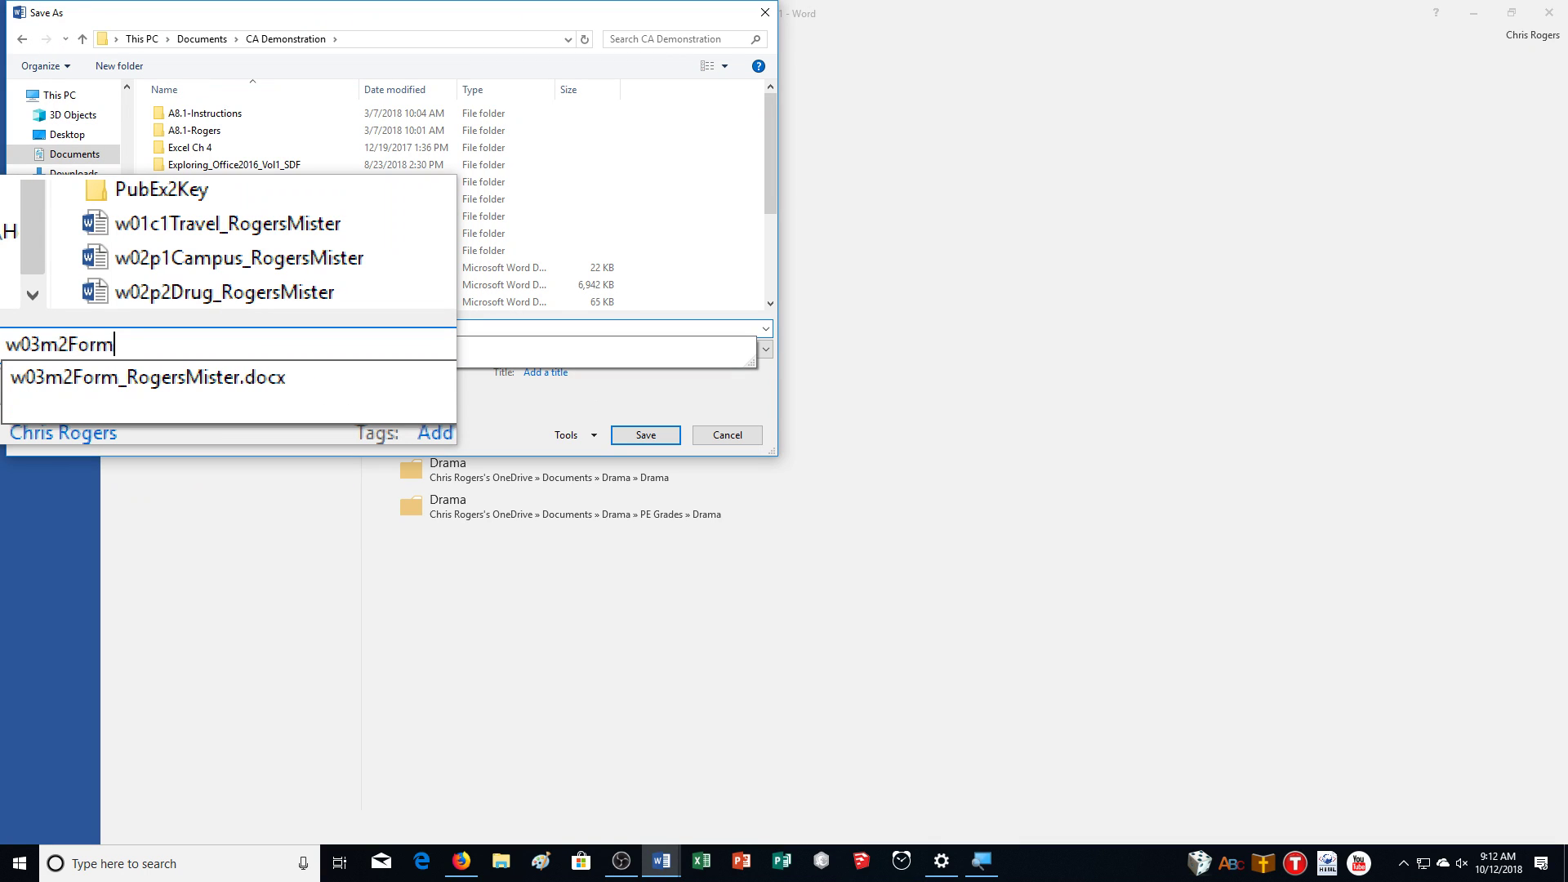
pyautogui.write('Merge_RogersMister')
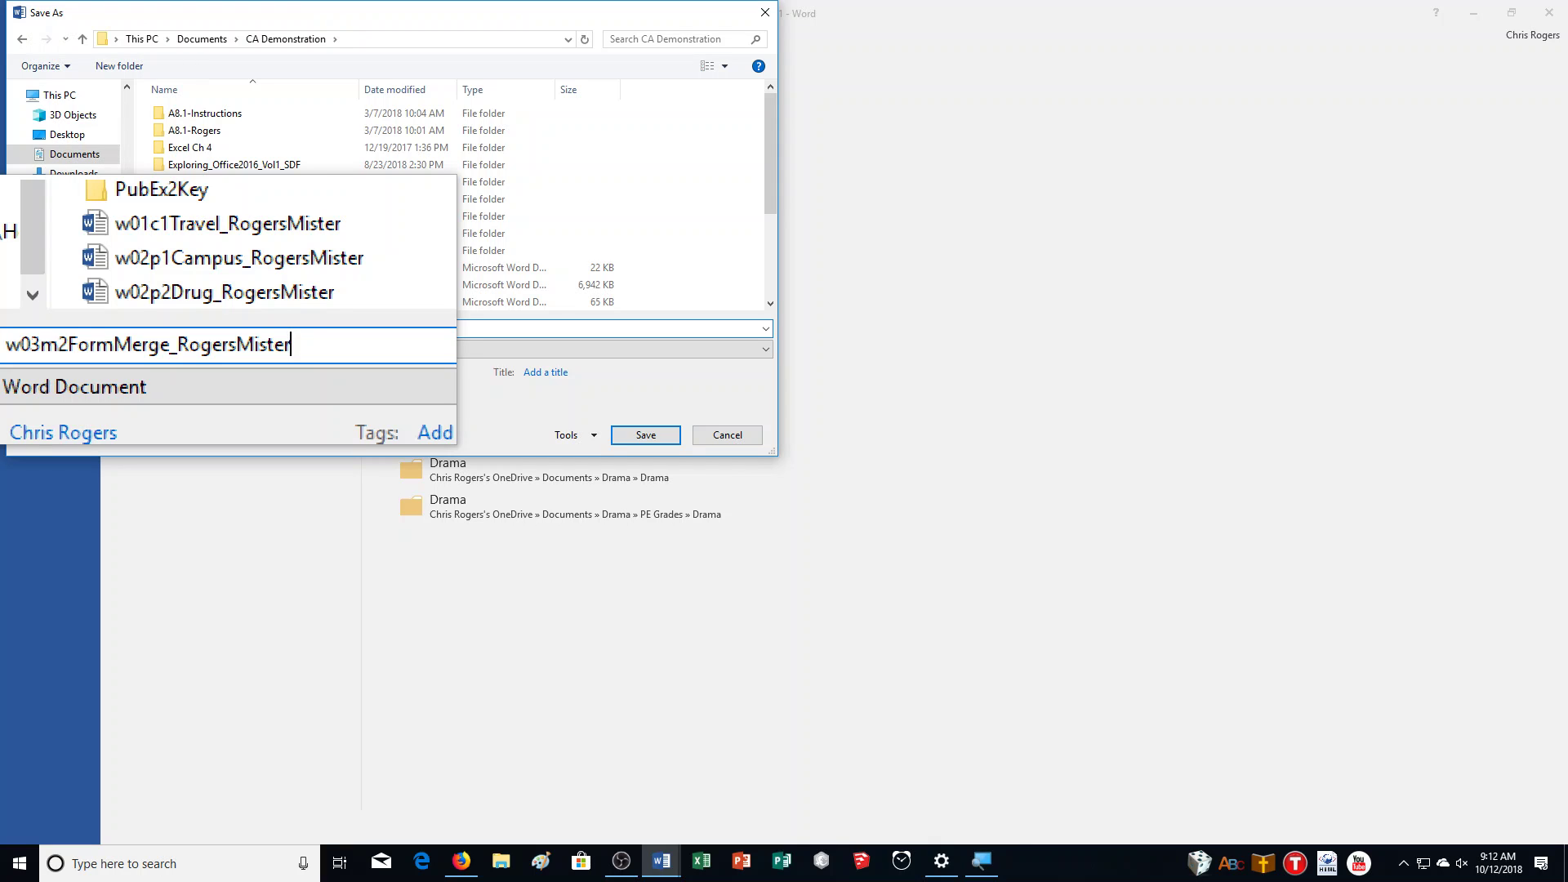
pyautogui.press('Return')
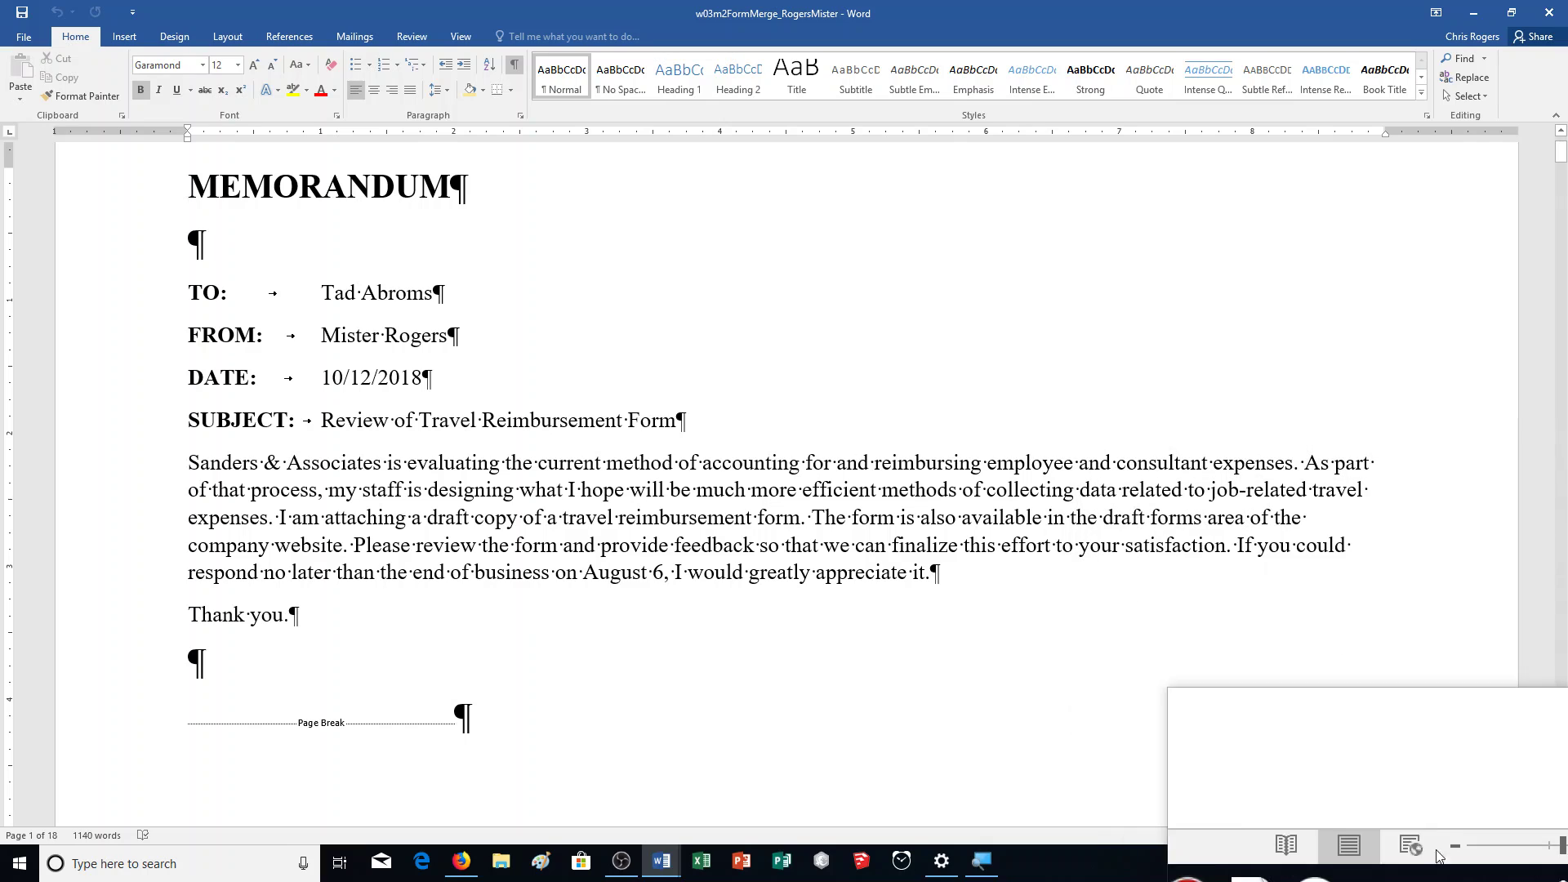
pyautogui.click(1402, 866)
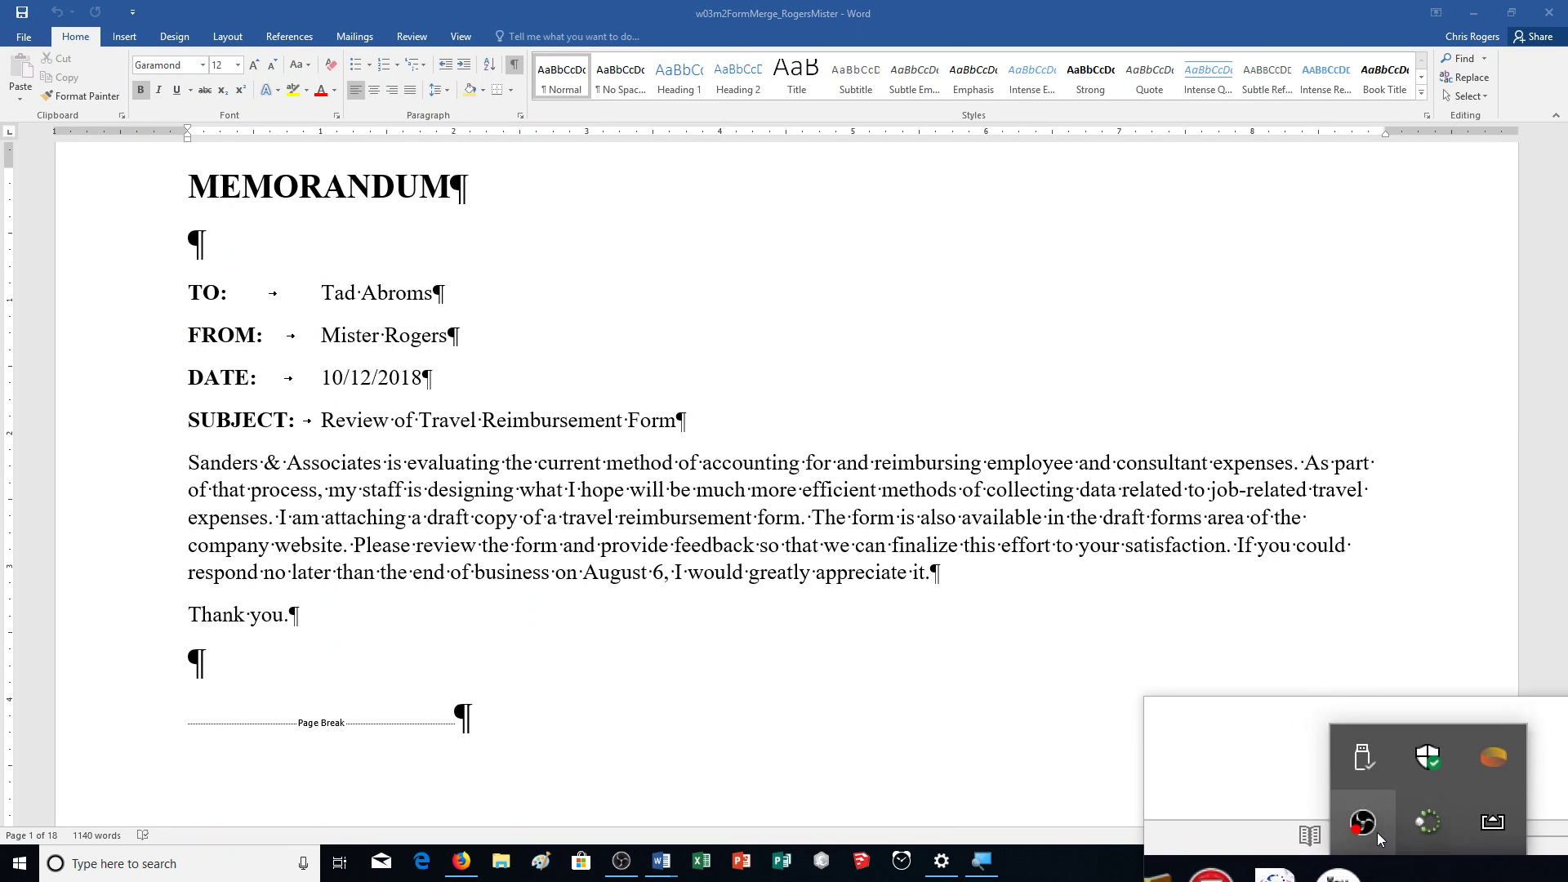